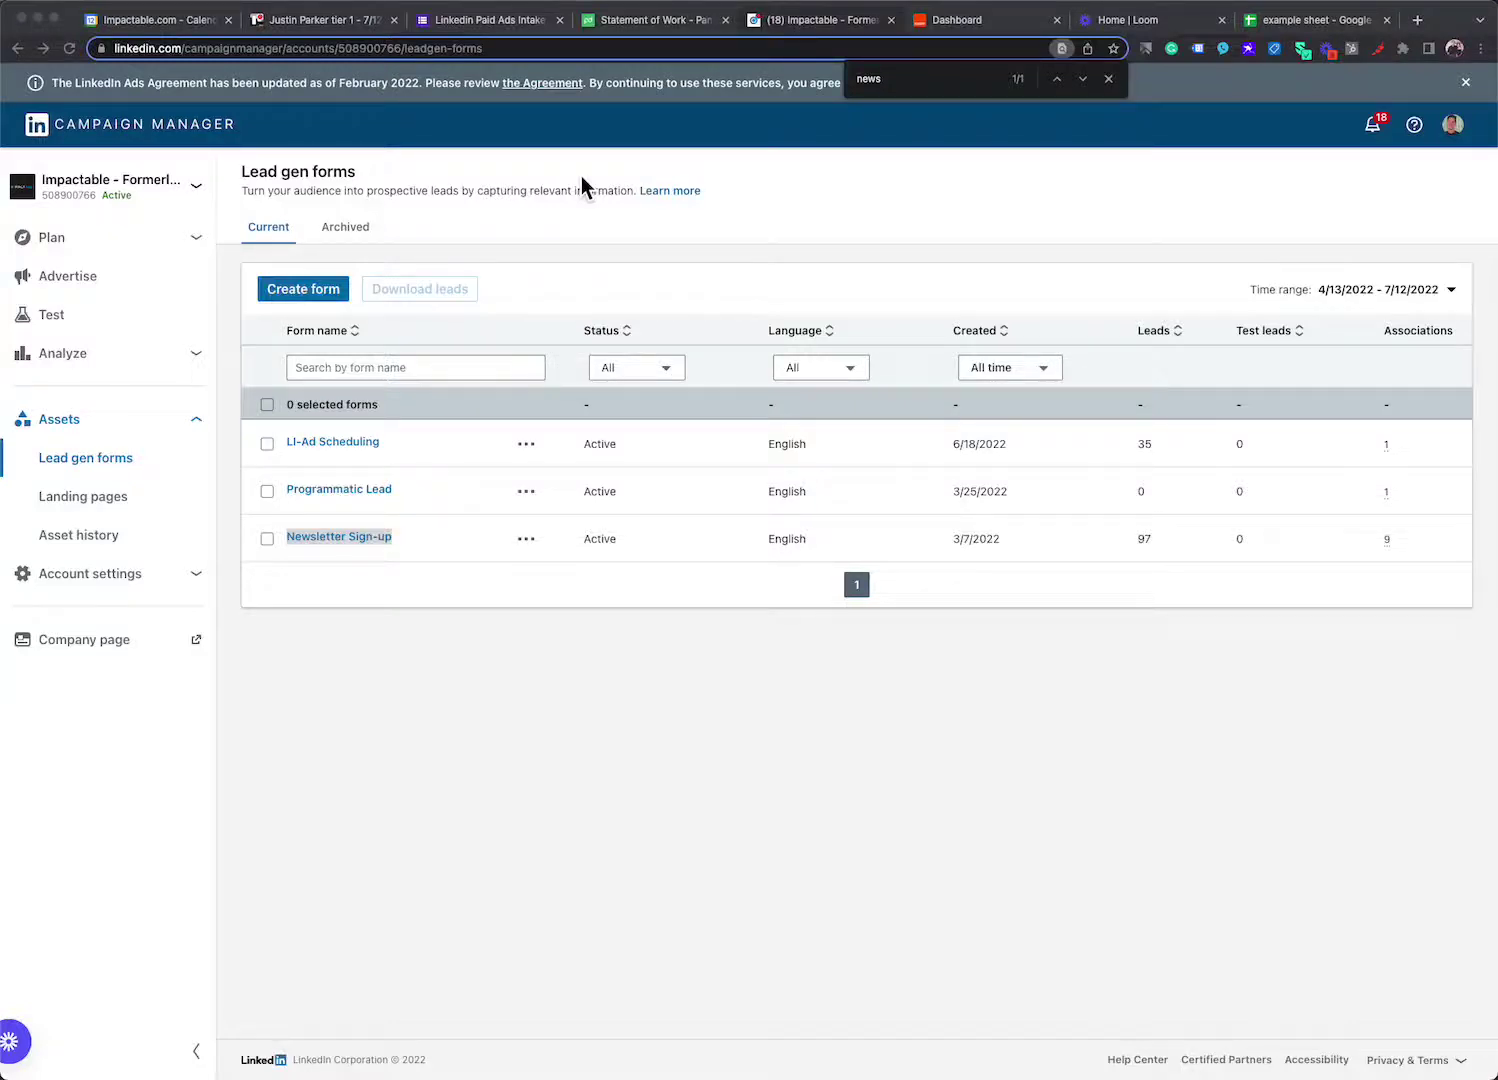
Step: Review the example sheet and the Newsletter Sign-up lead gen form in Campaign Manager
click(1110, 78)
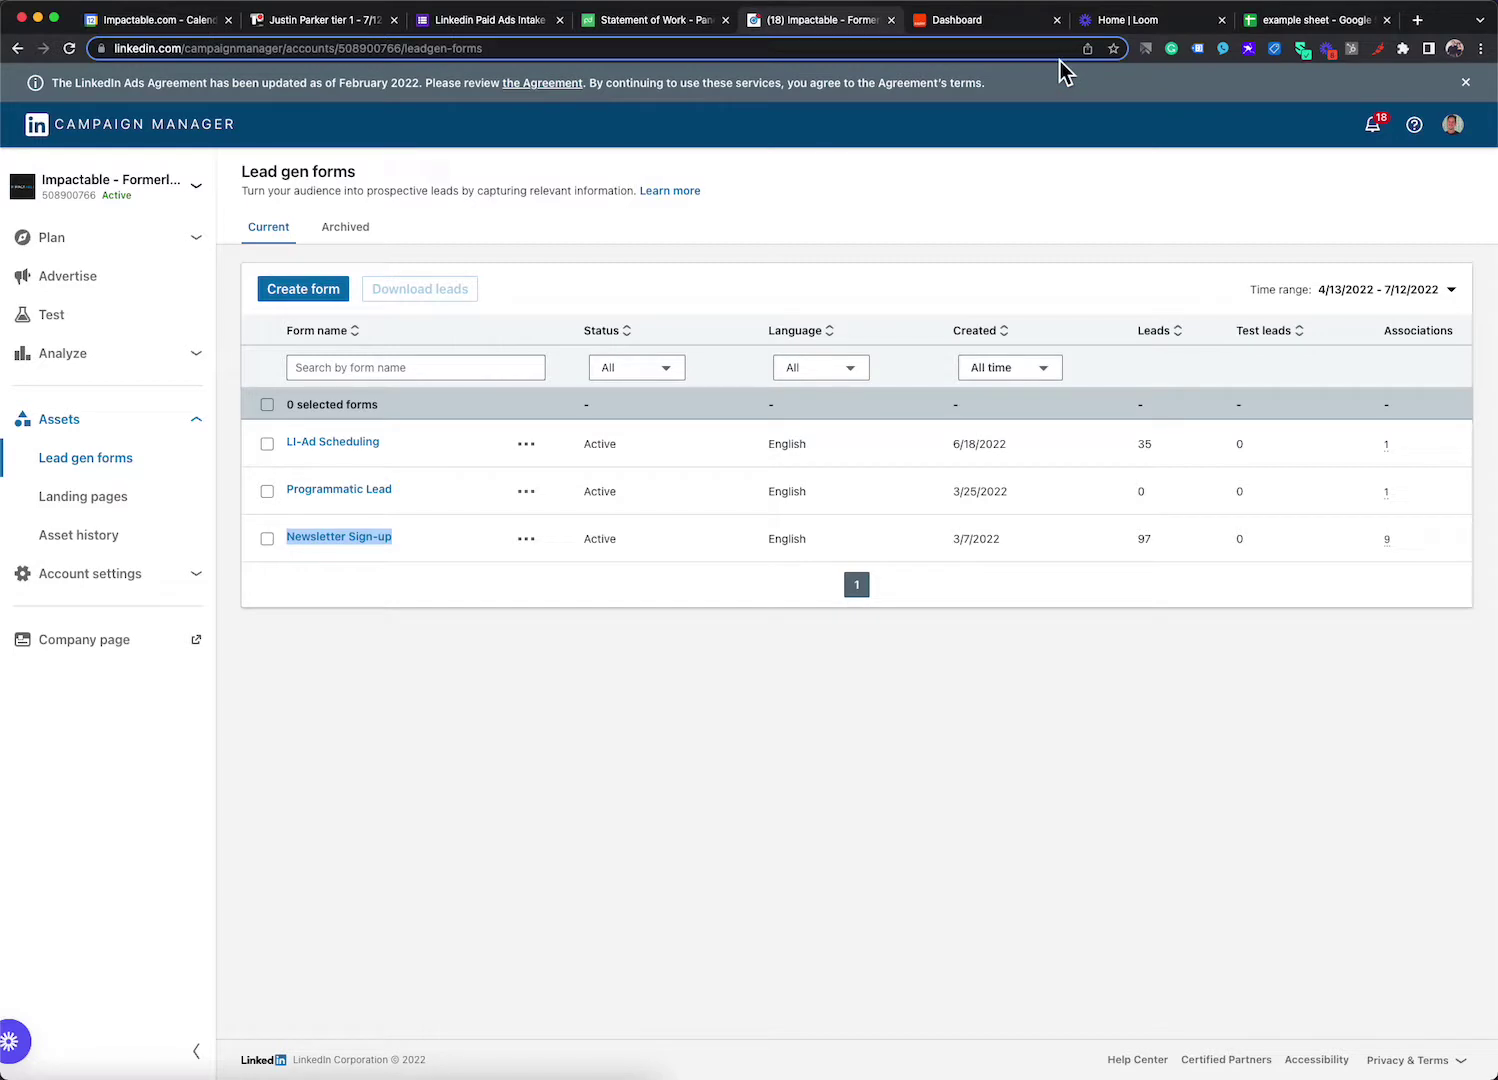
click(1330, 24)
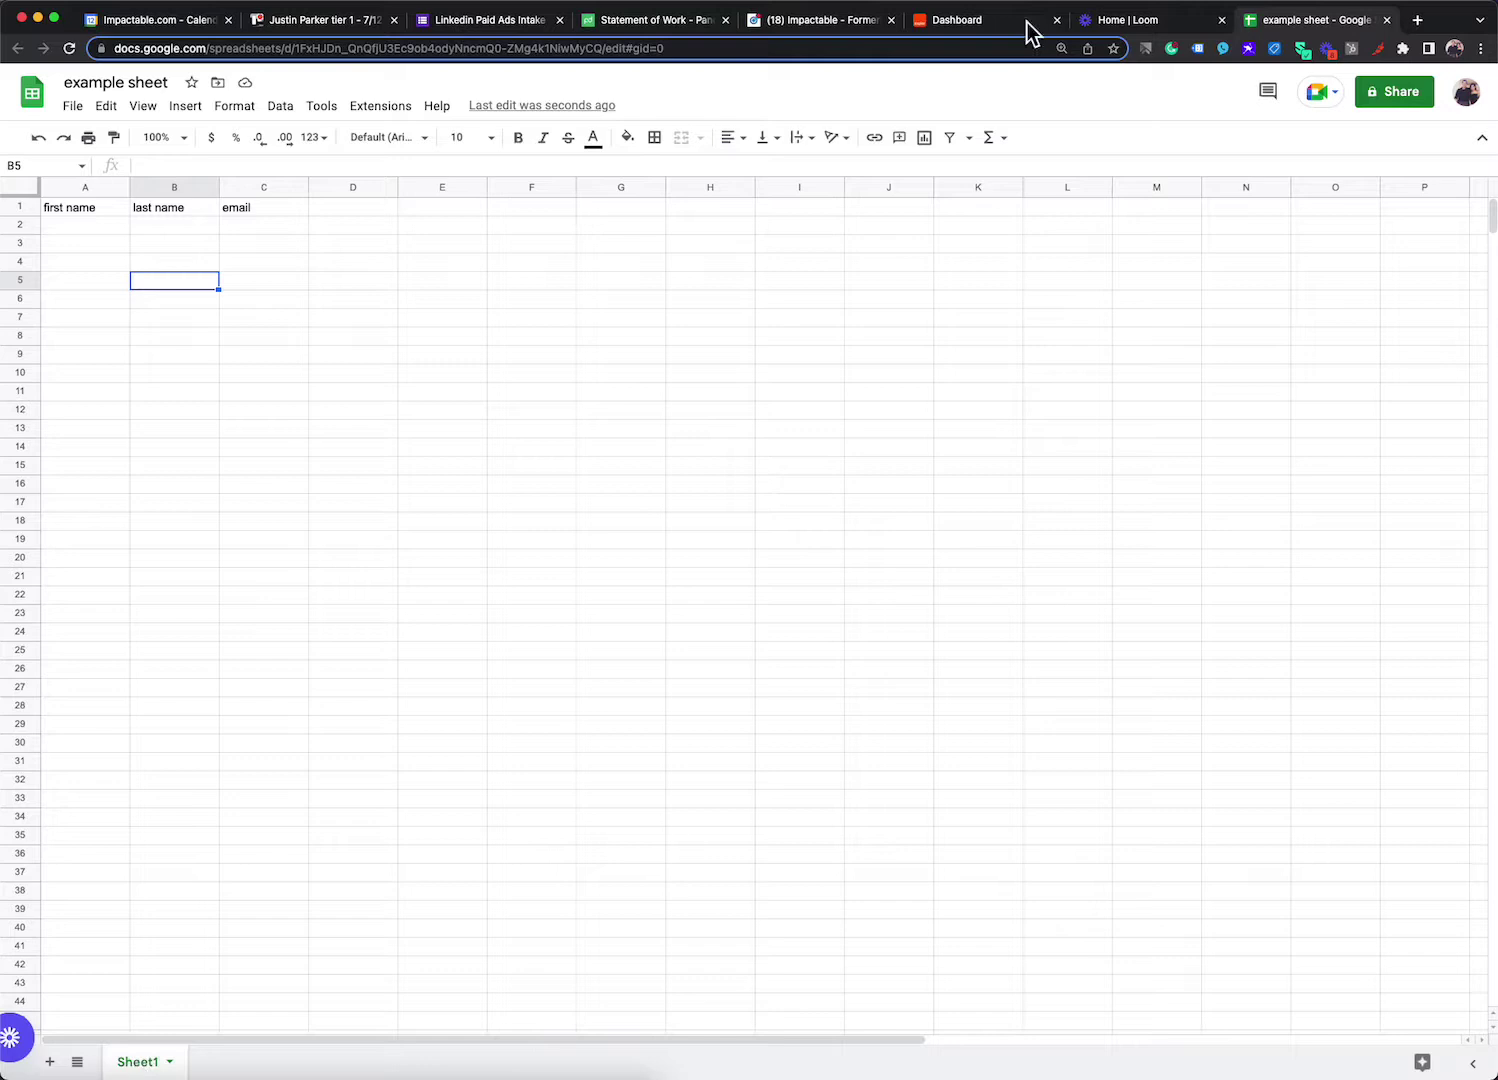
drag(853, 24, 1314, 43)
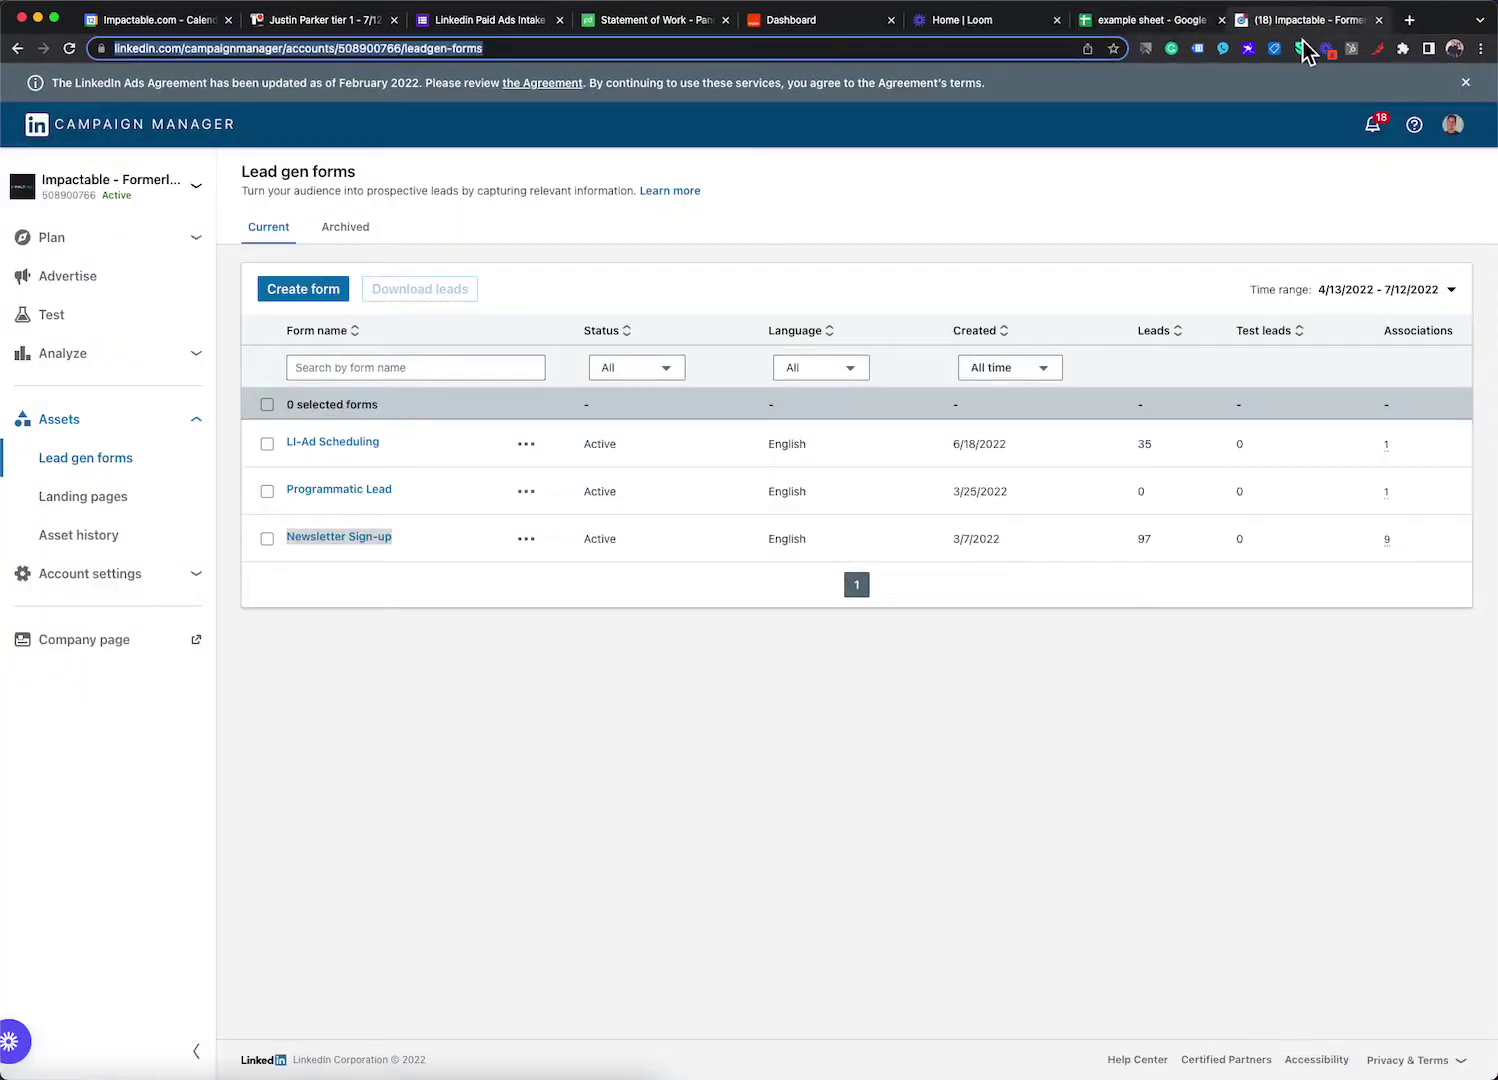
click(107, 143)
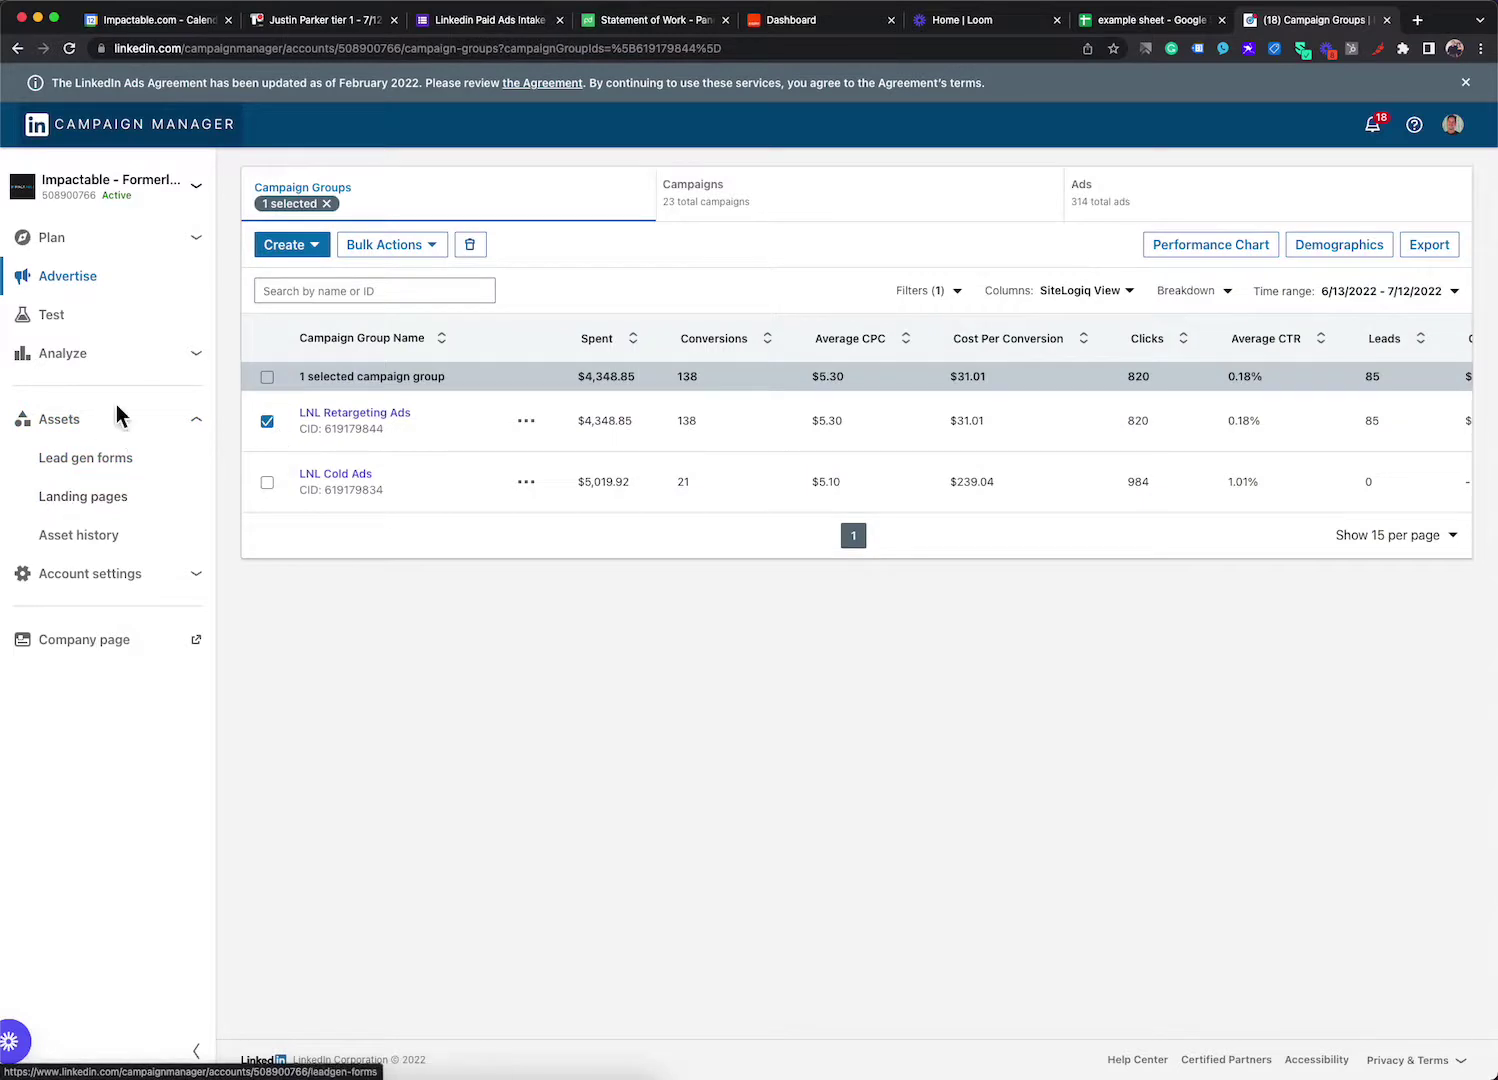
click(200, 423)
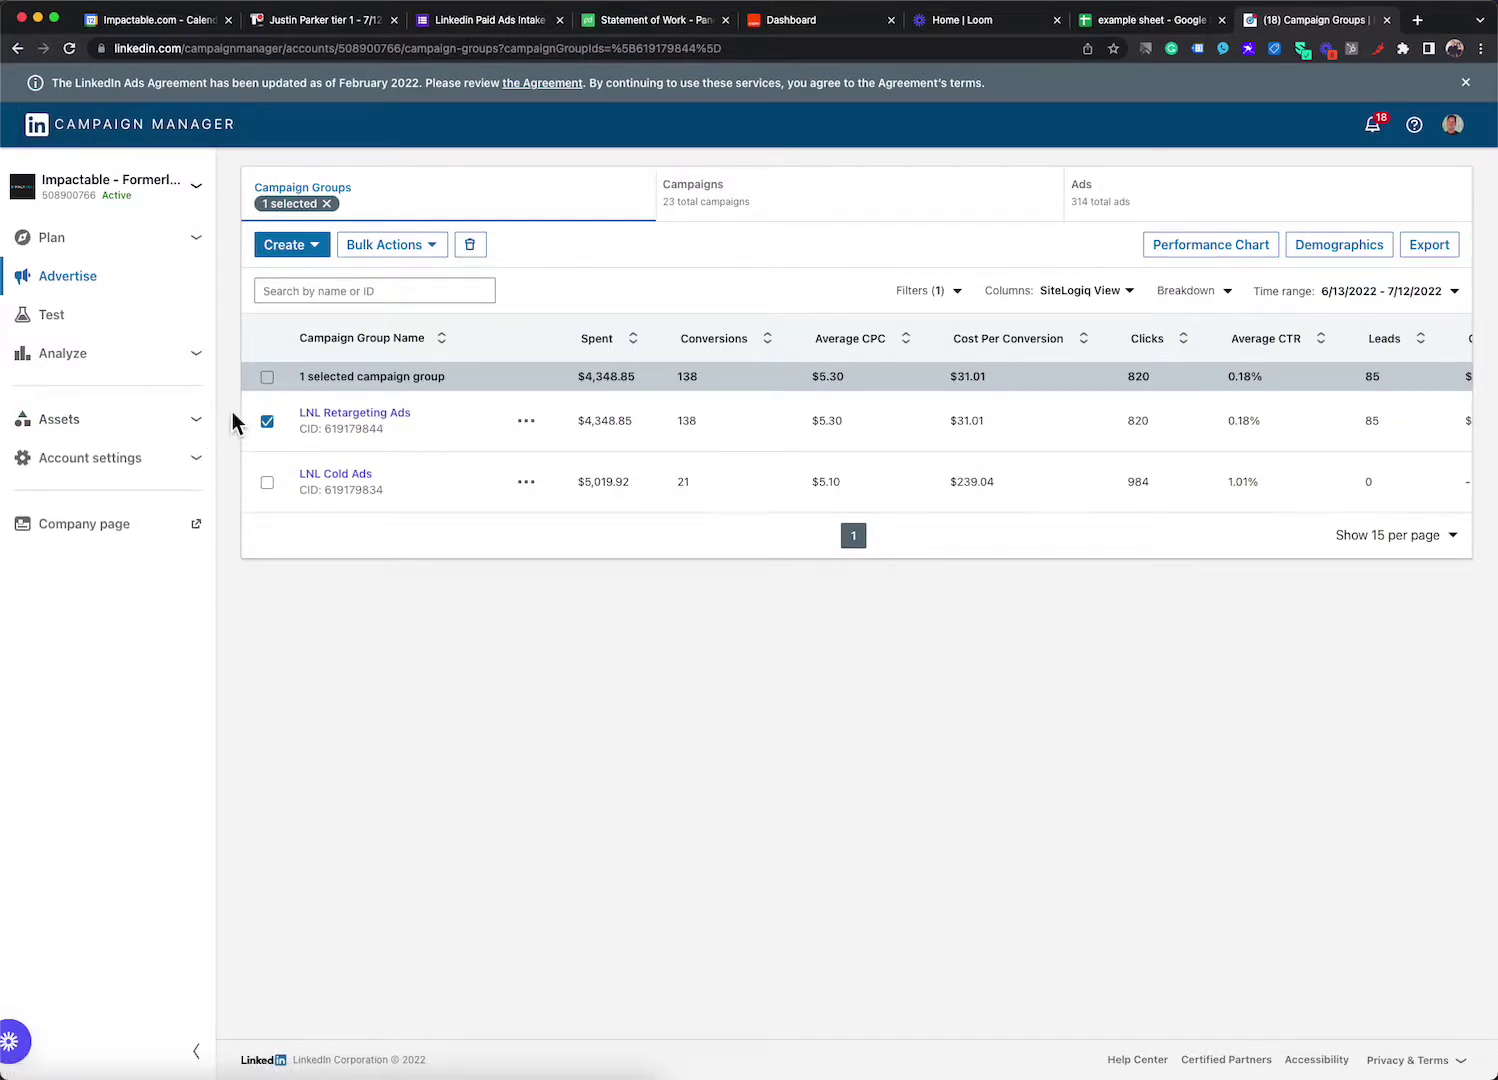
click(206, 430)
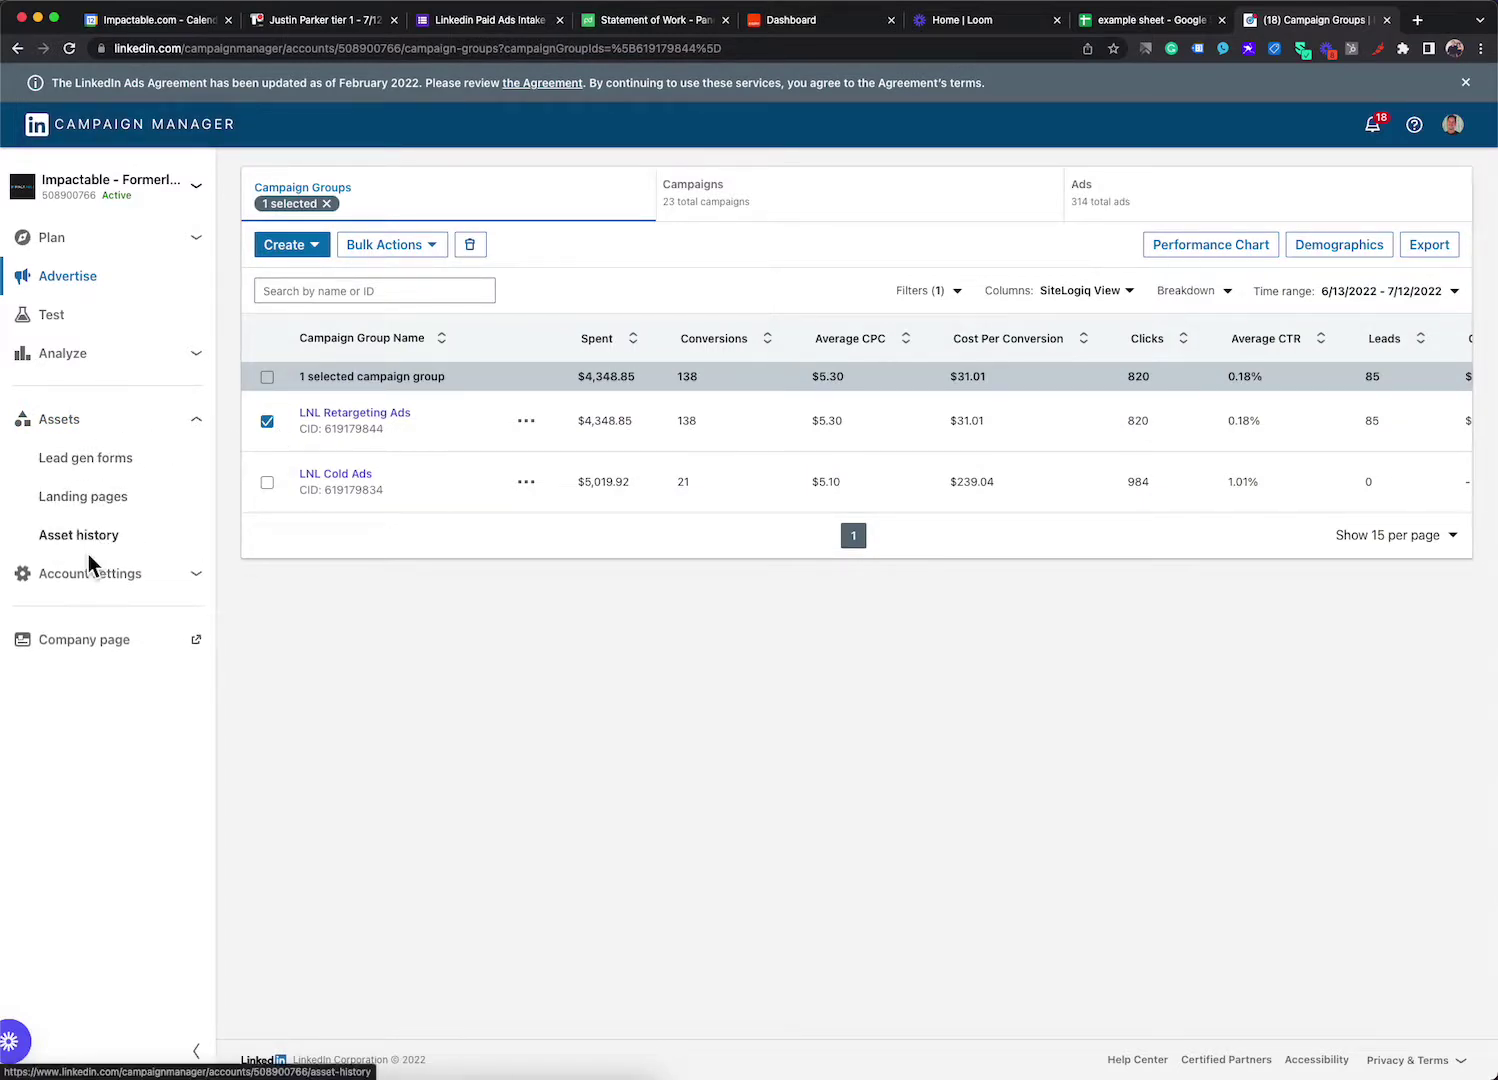
click(100, 466)
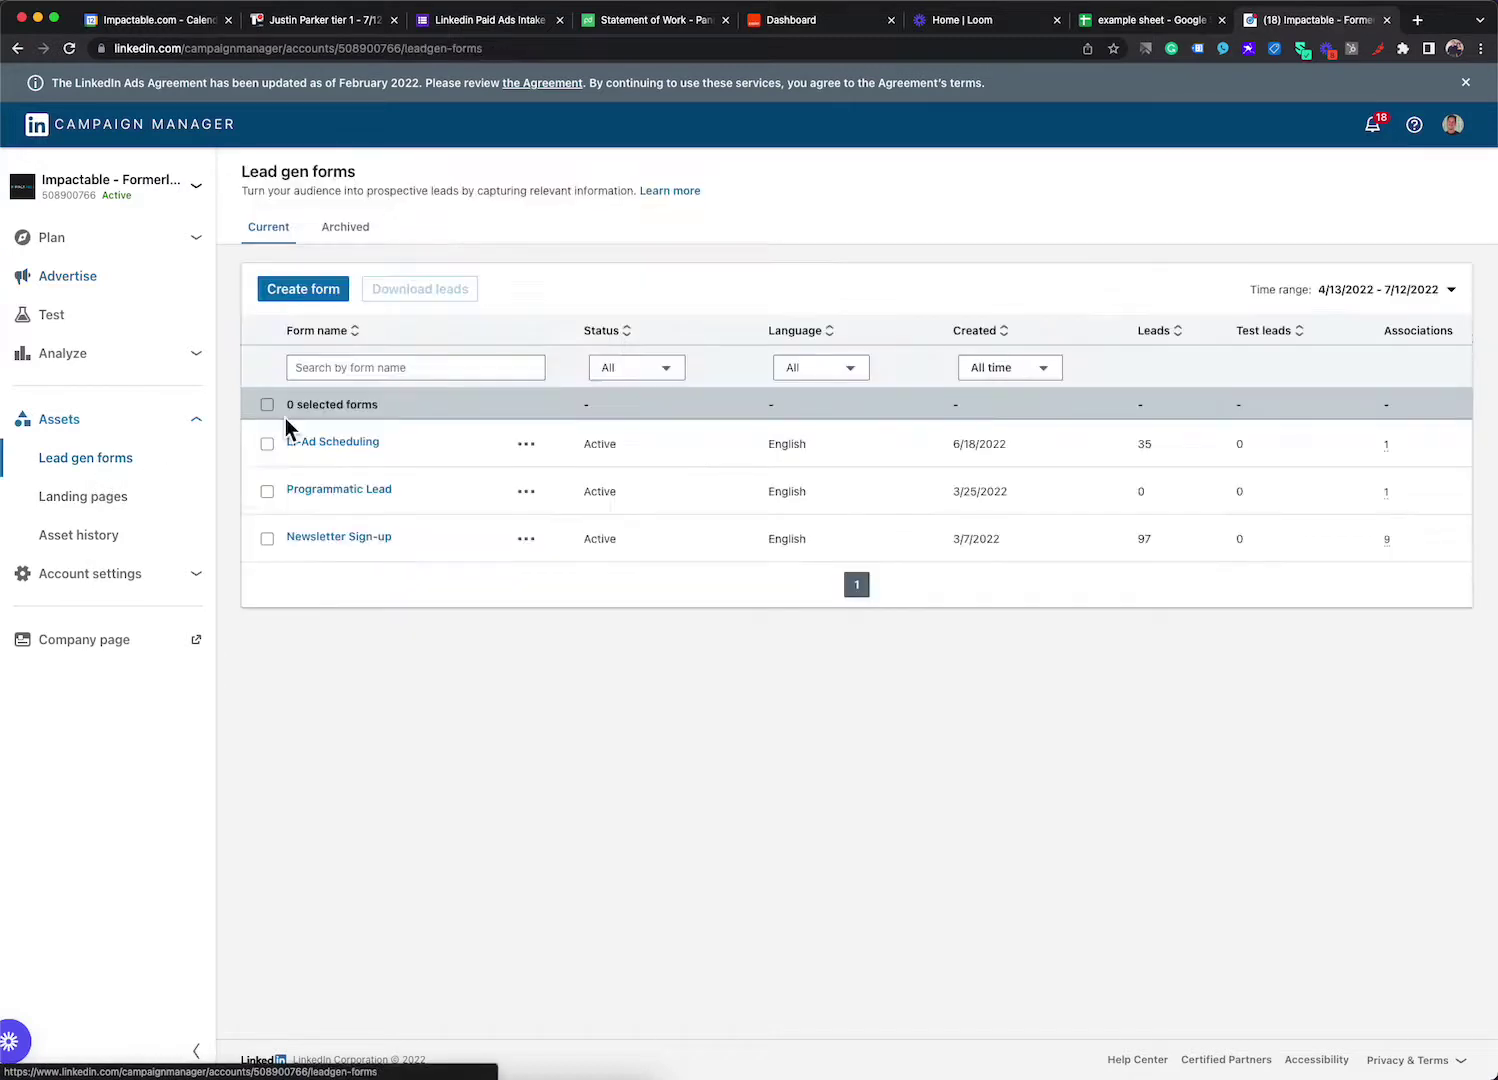
drag(431, 548, 298, 545)
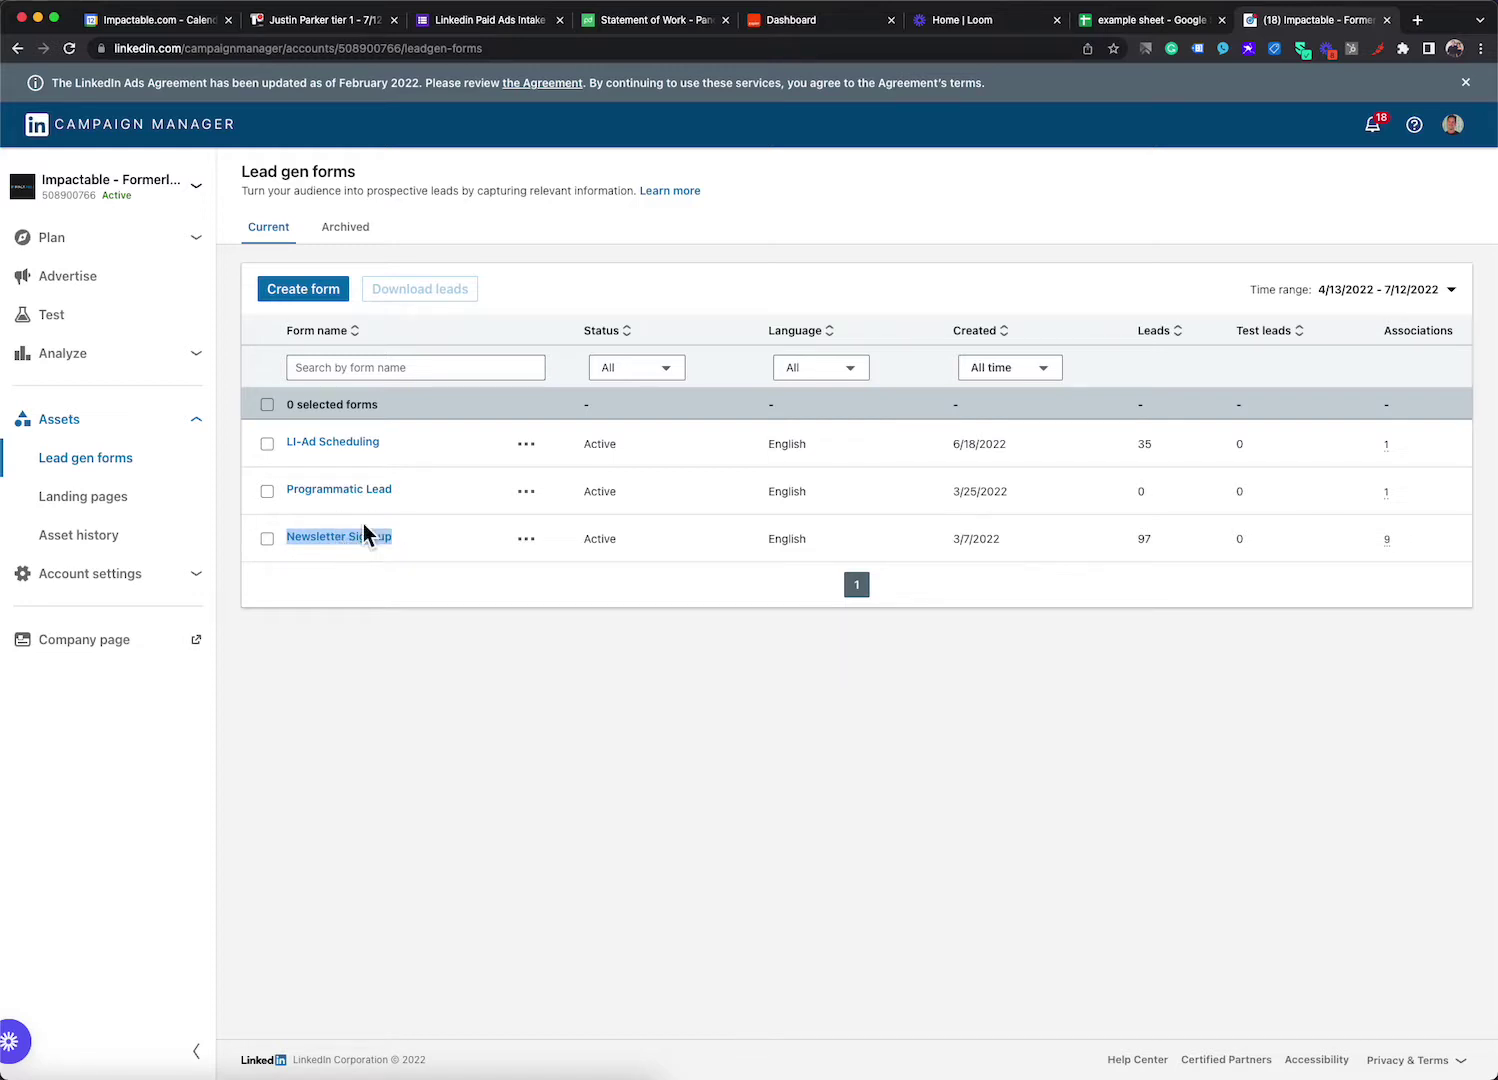
click(366, 587)
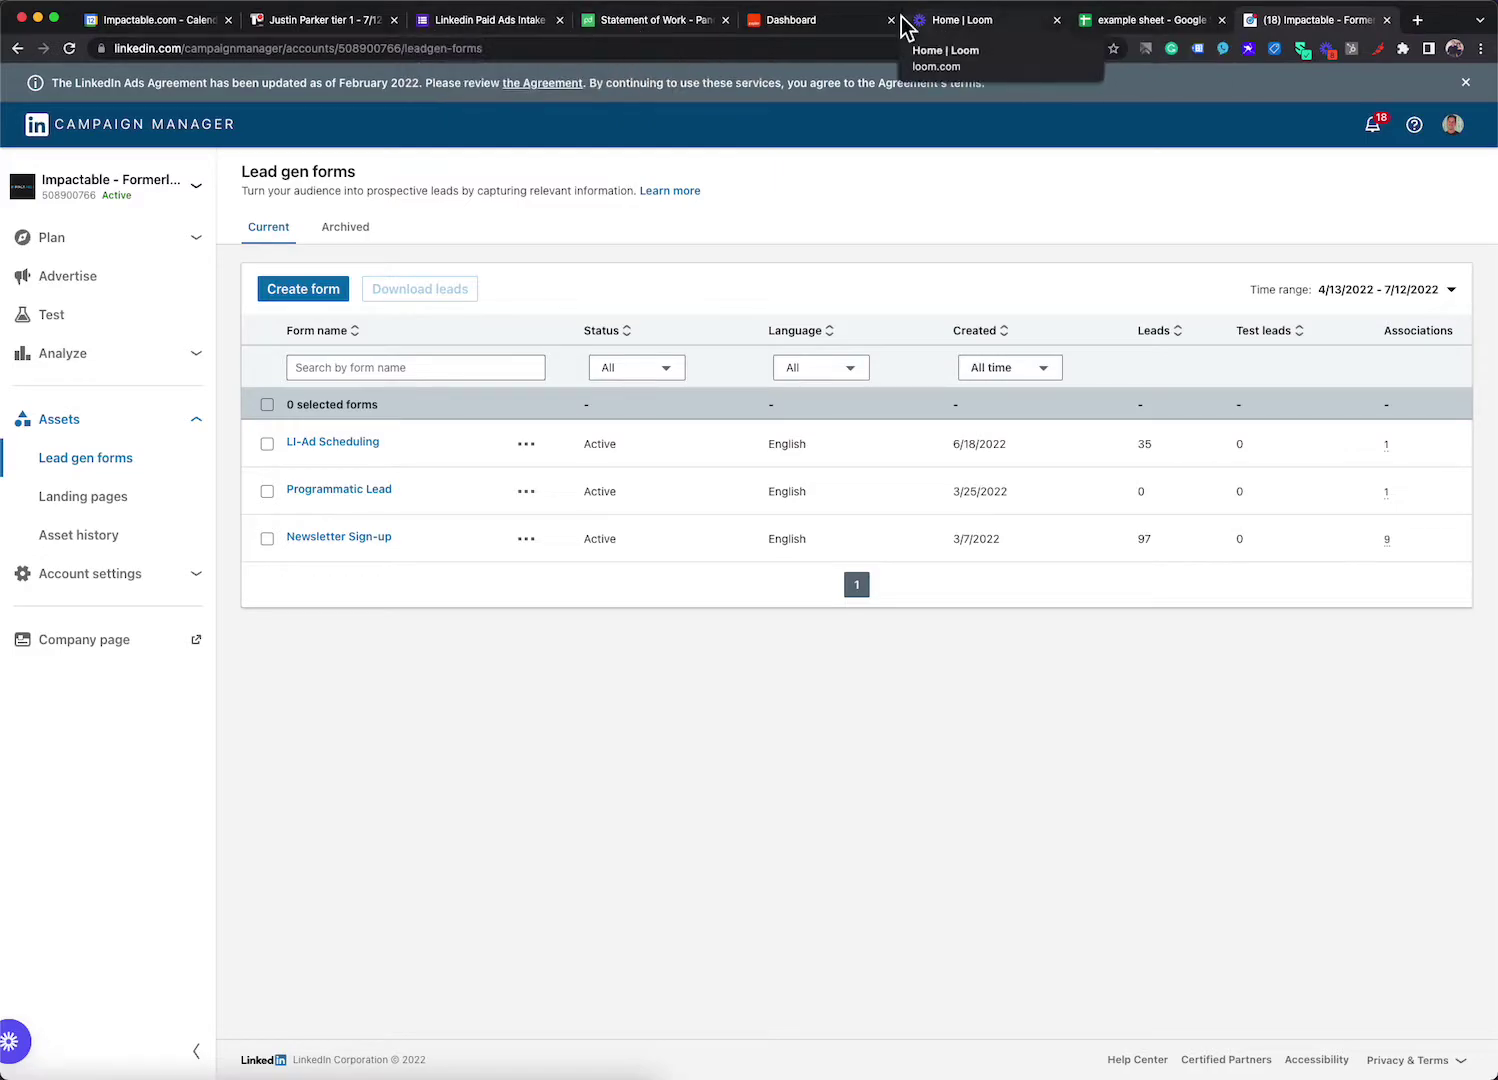
Step: Create a new zap from the Zapier Zaps list
drag(809, 22, 1127, 27)
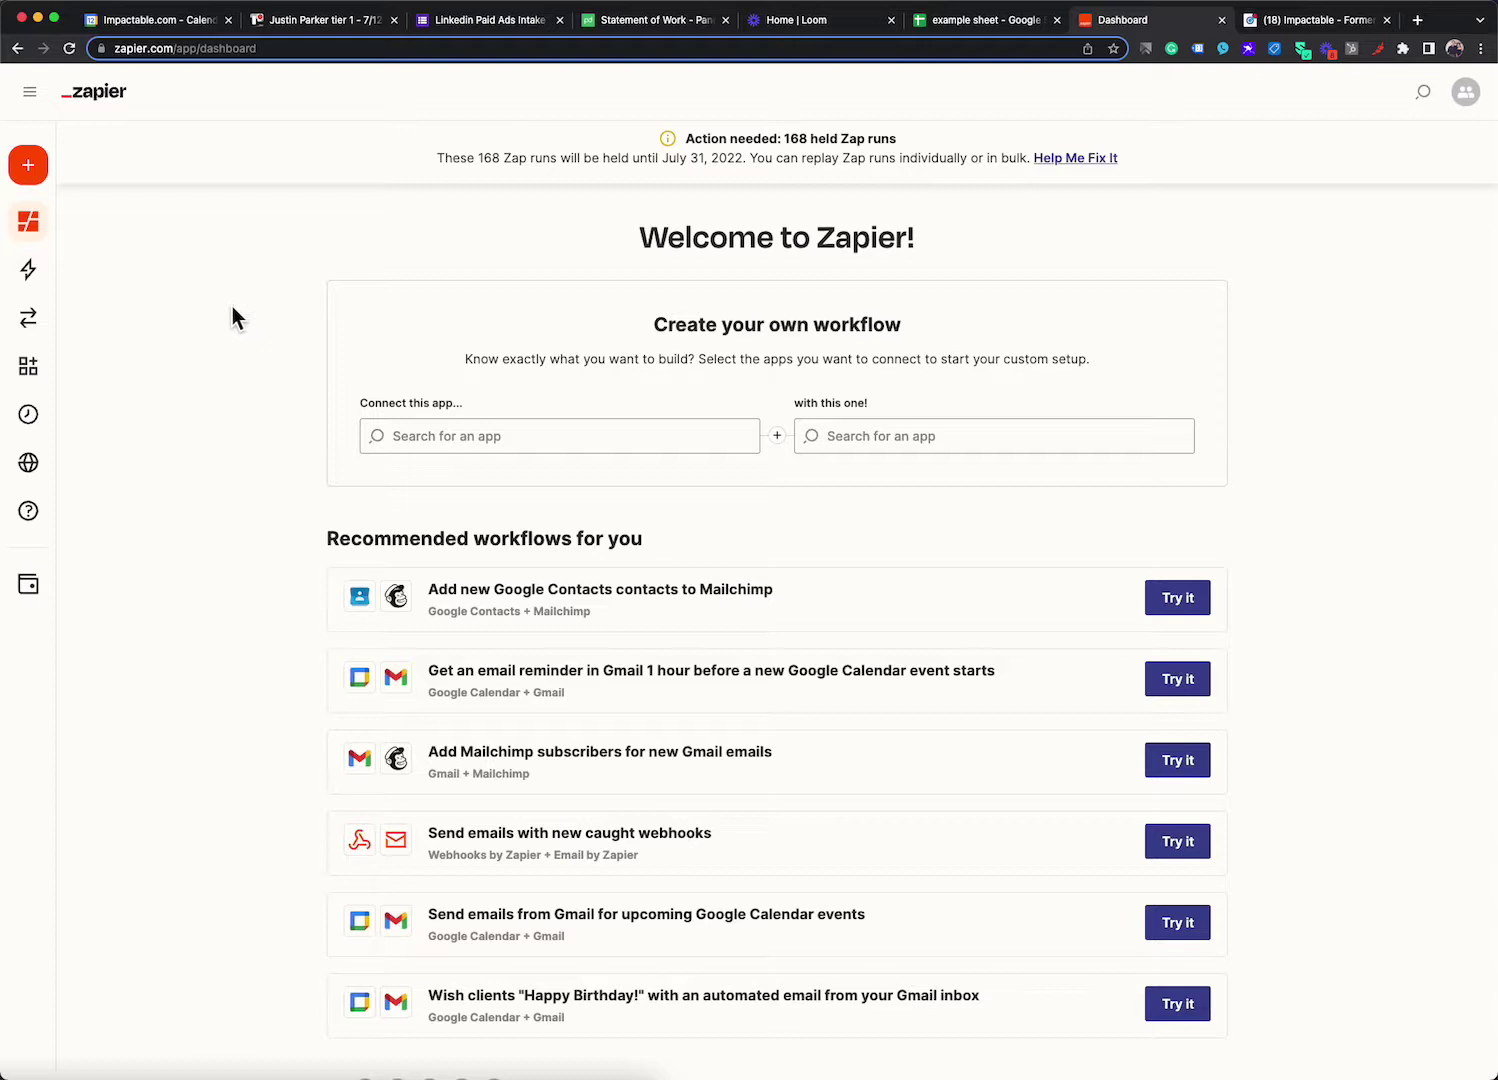
mouse_move(40, 290)
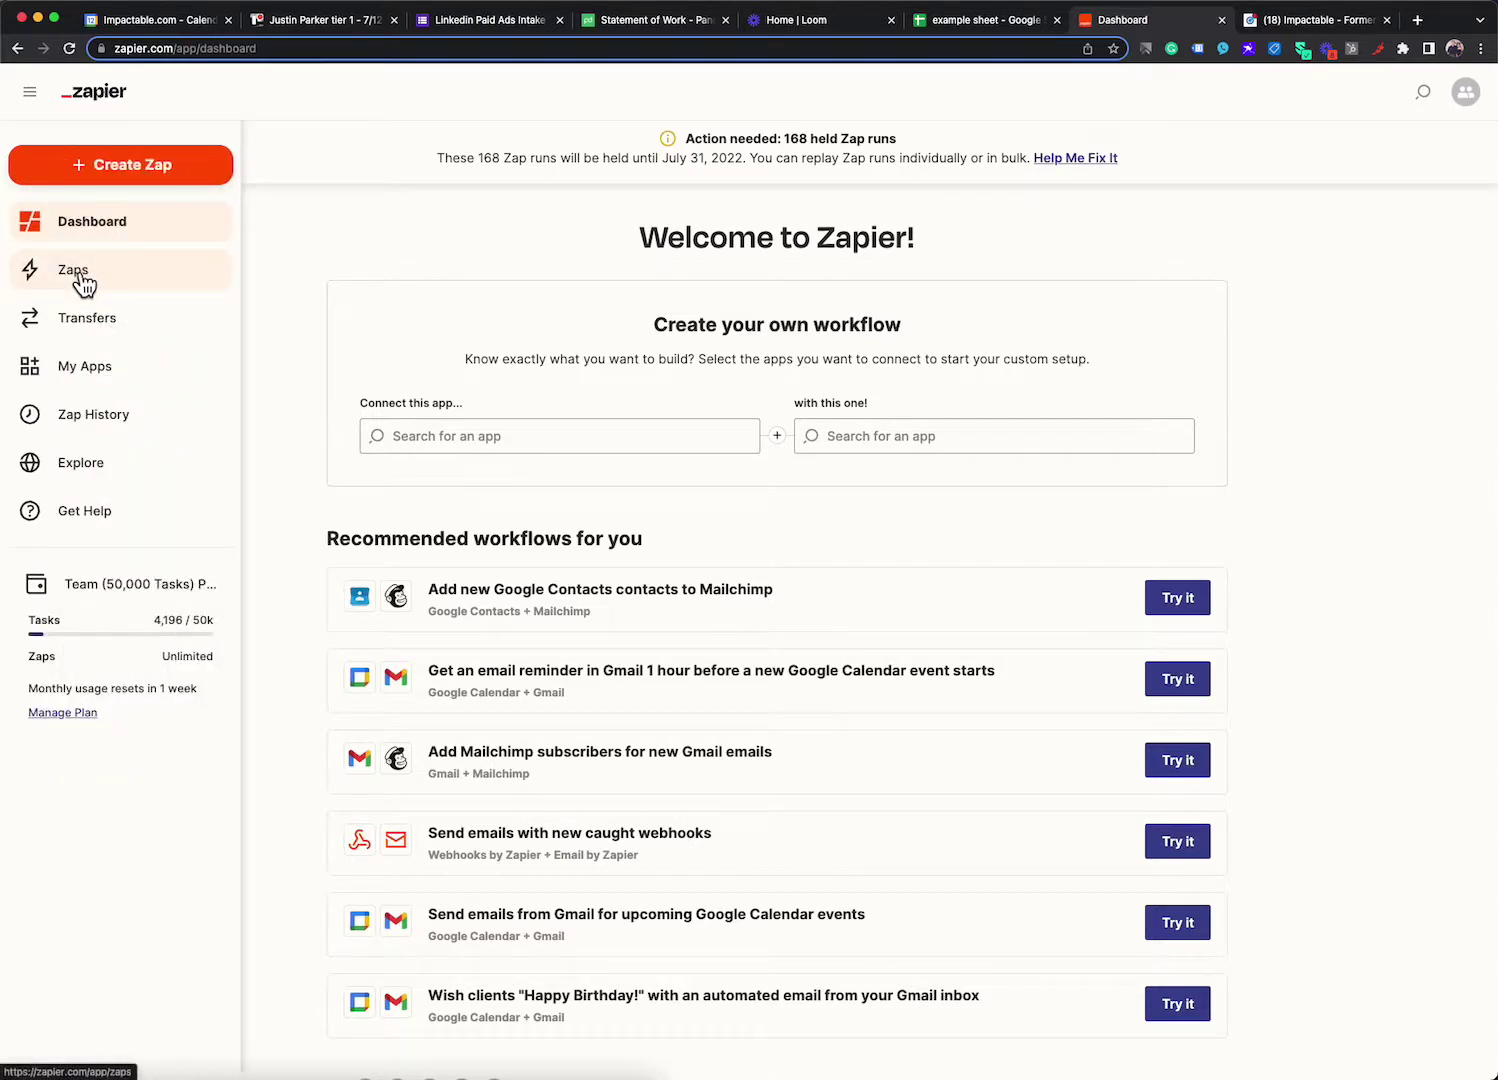
click(94, 293)
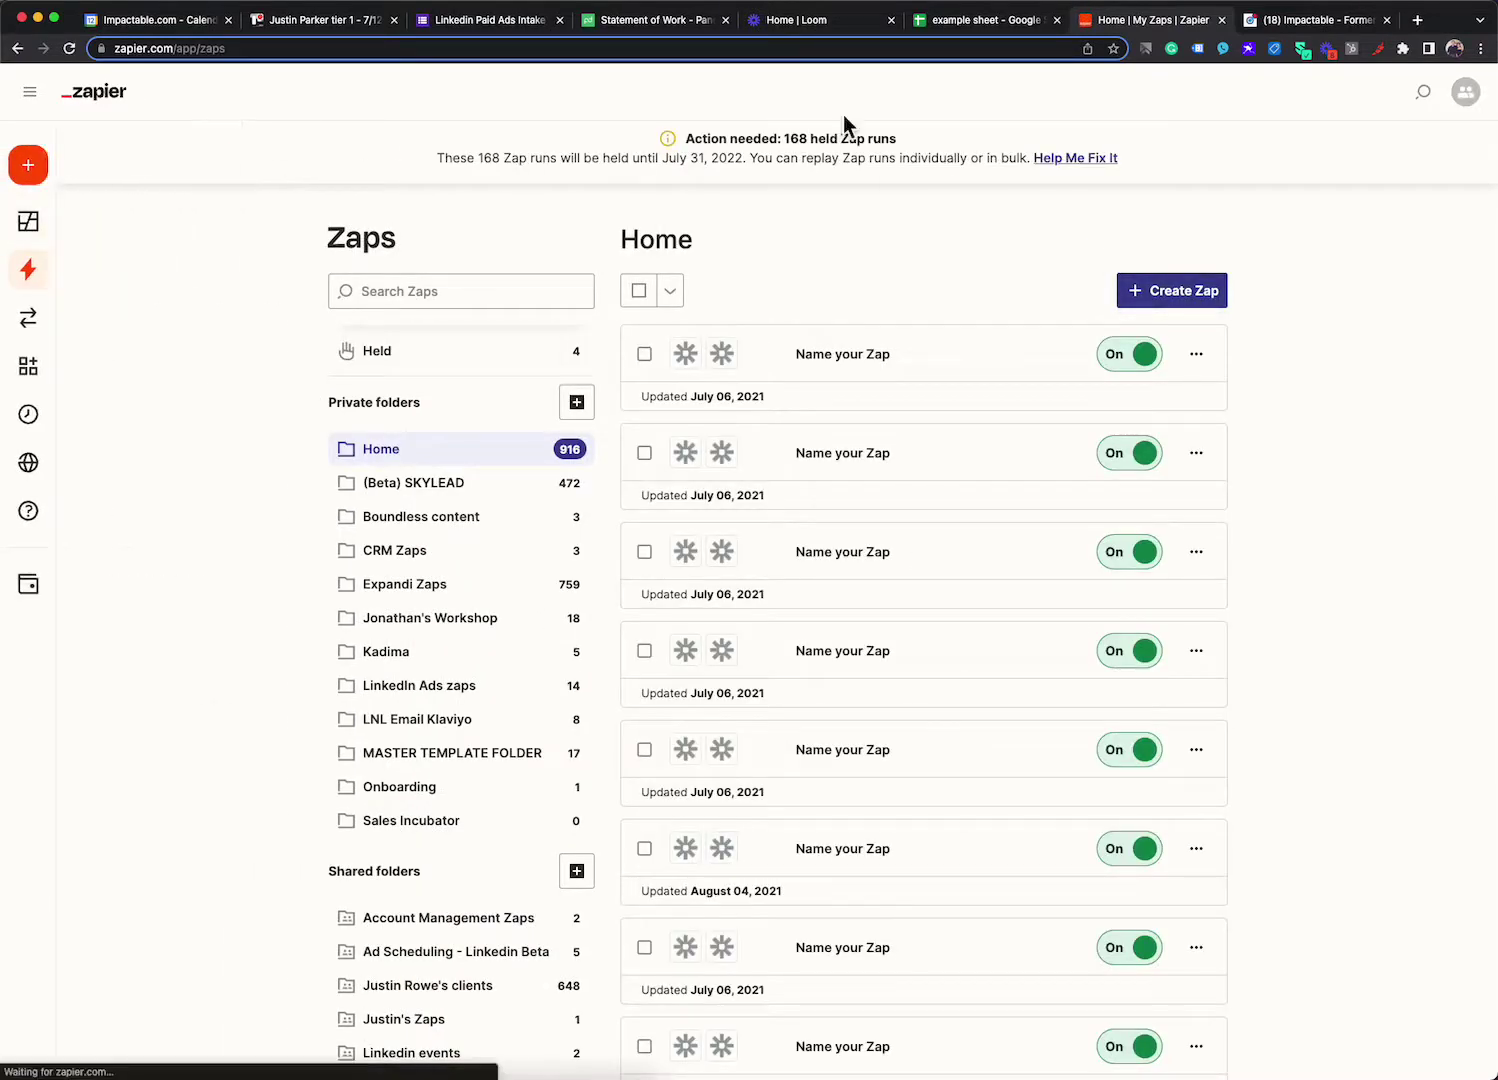
click(1208, 303)
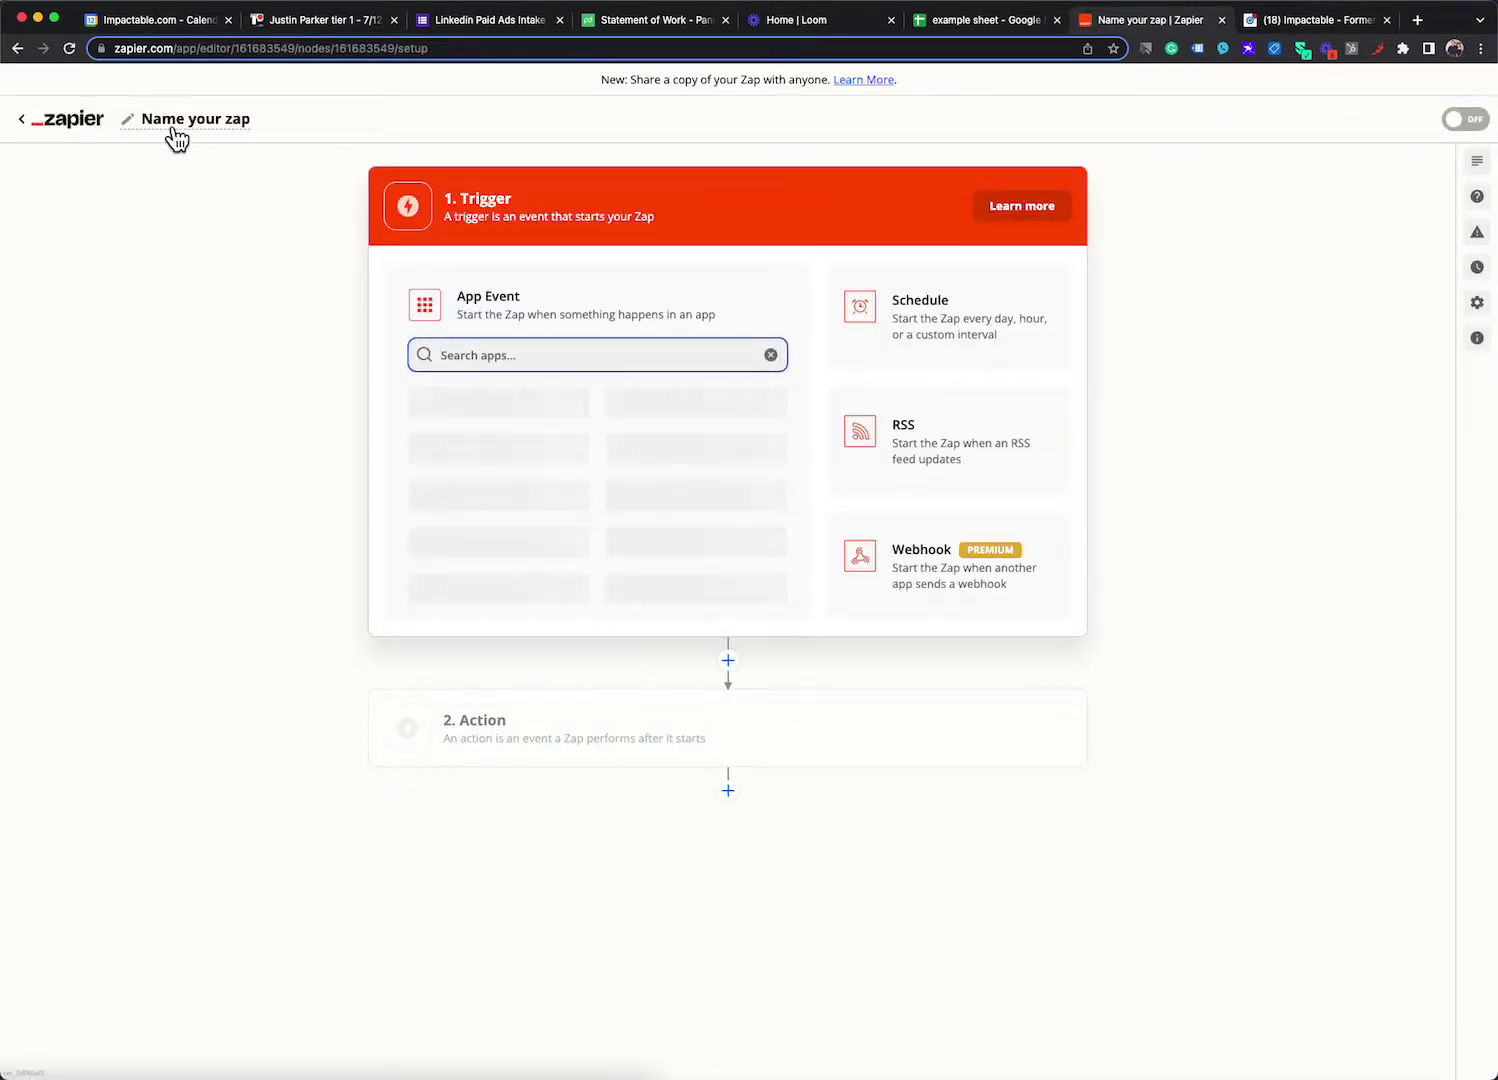
Step: Name the zap 'example linkedin lead gen submit' and search trigger apps for 'link'
click(176, 125)
text(example linkedin lead gen submit)
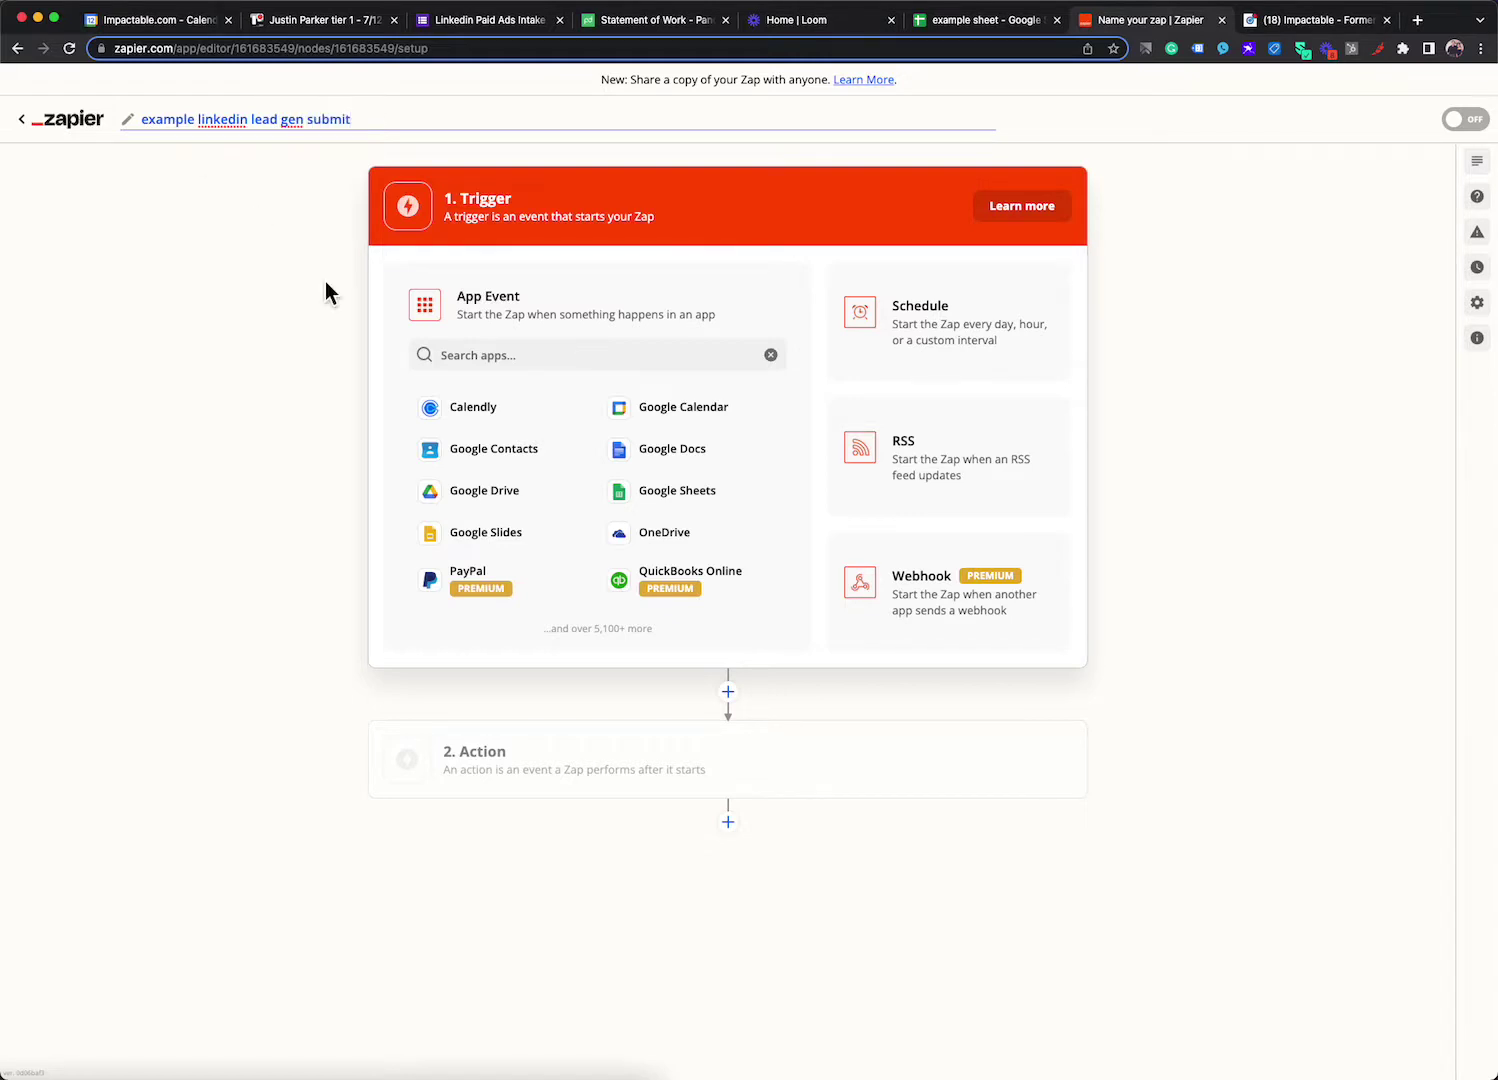
click(502, 356)
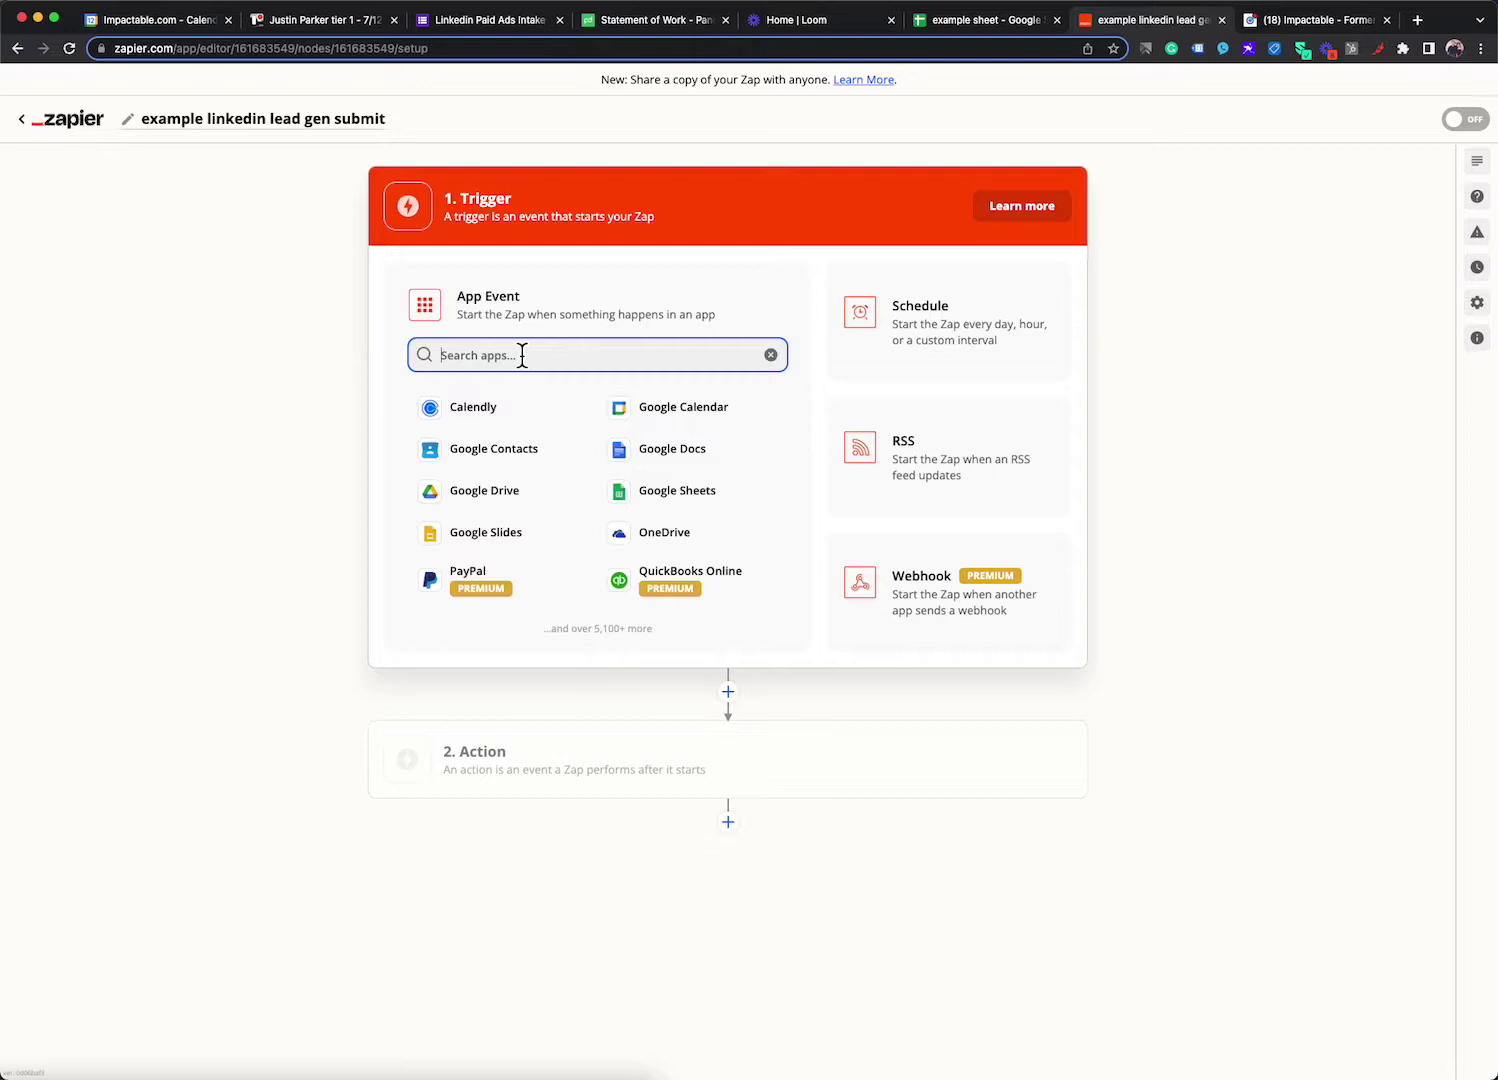
text(link)
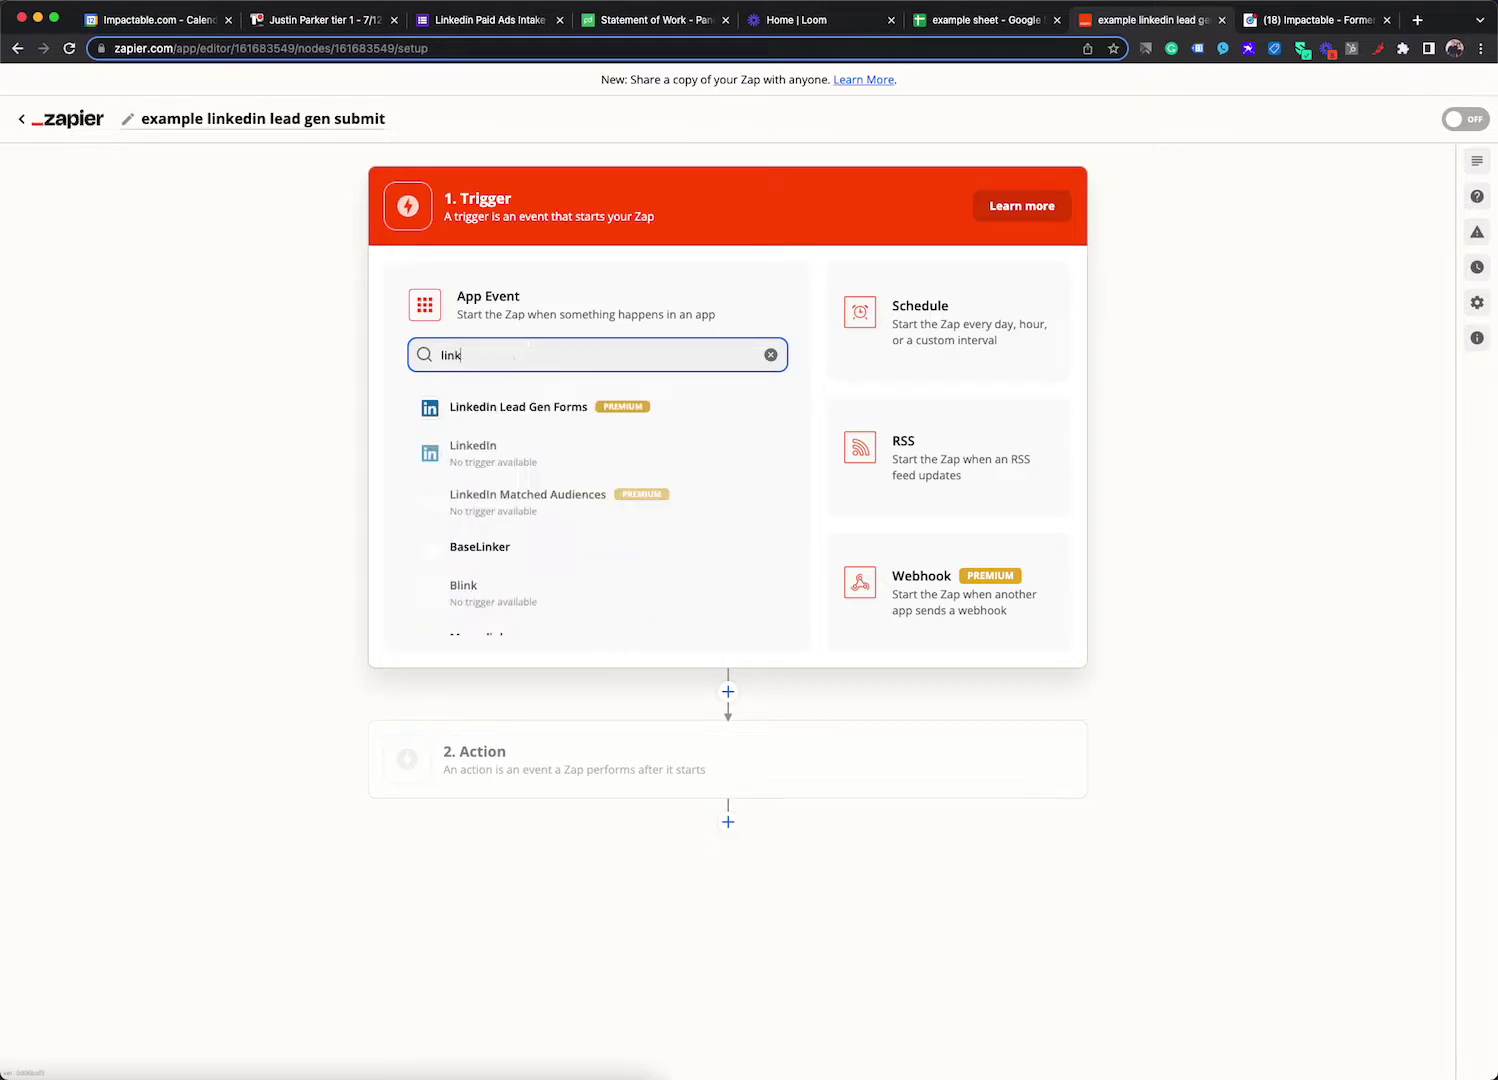
Step: Set the trigger to LinkedIn Lead Gen Forms with the New Lead Gen Form Response event
click(536, 428)
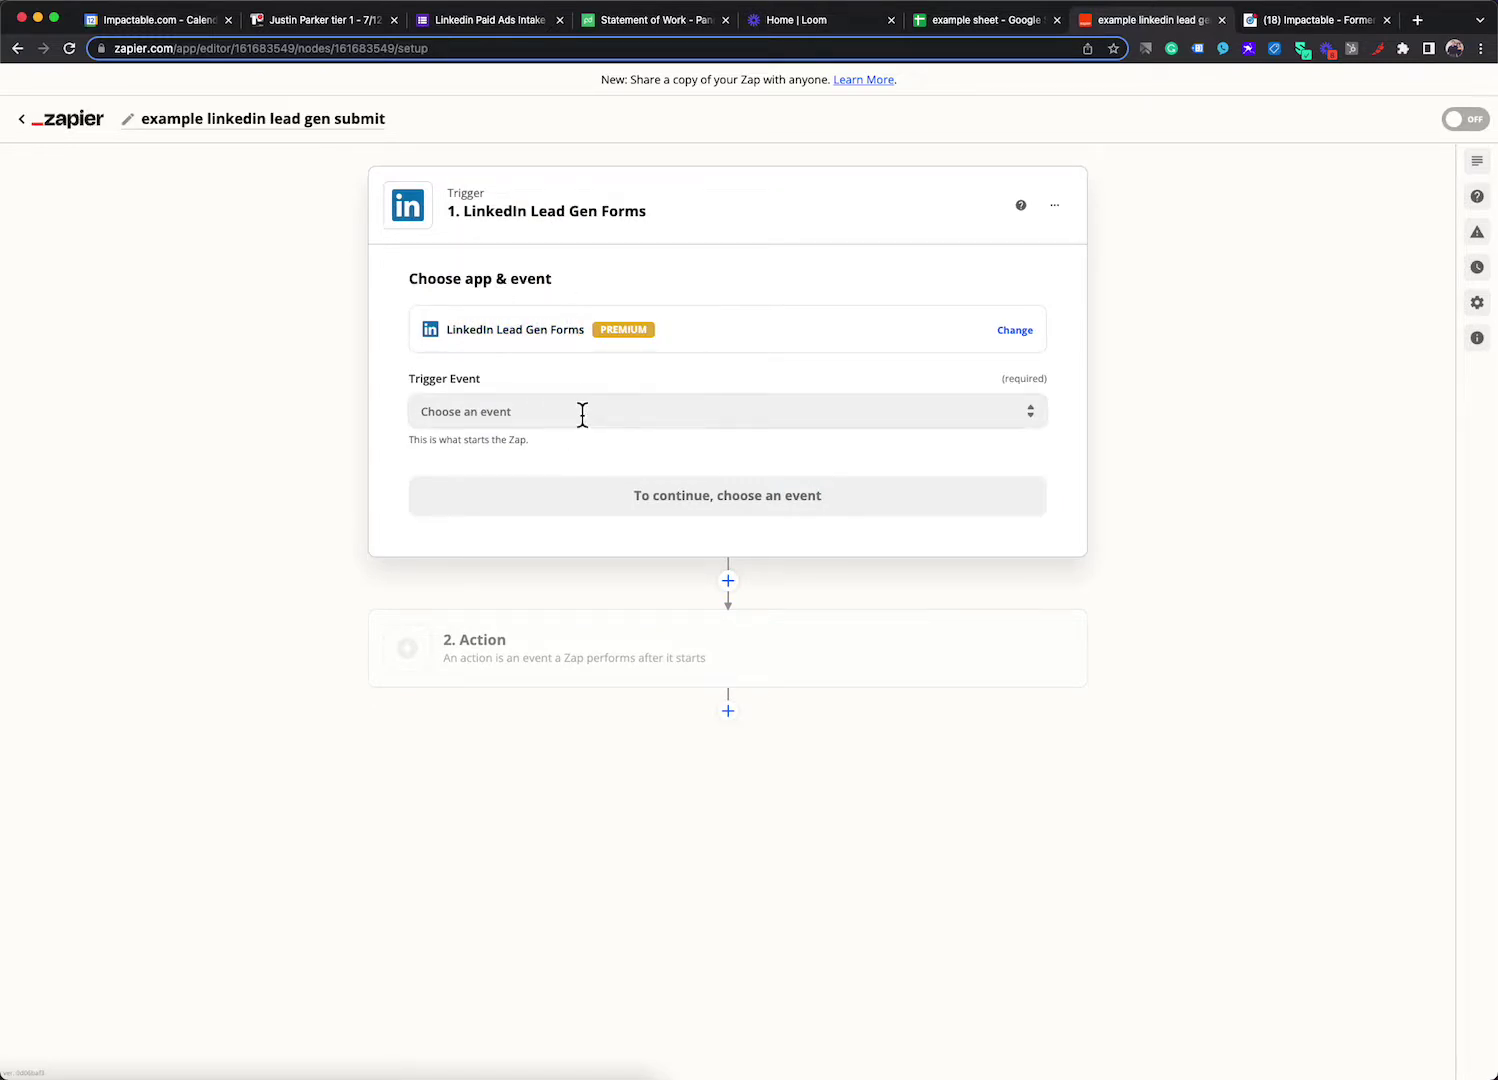
click(580, 413)
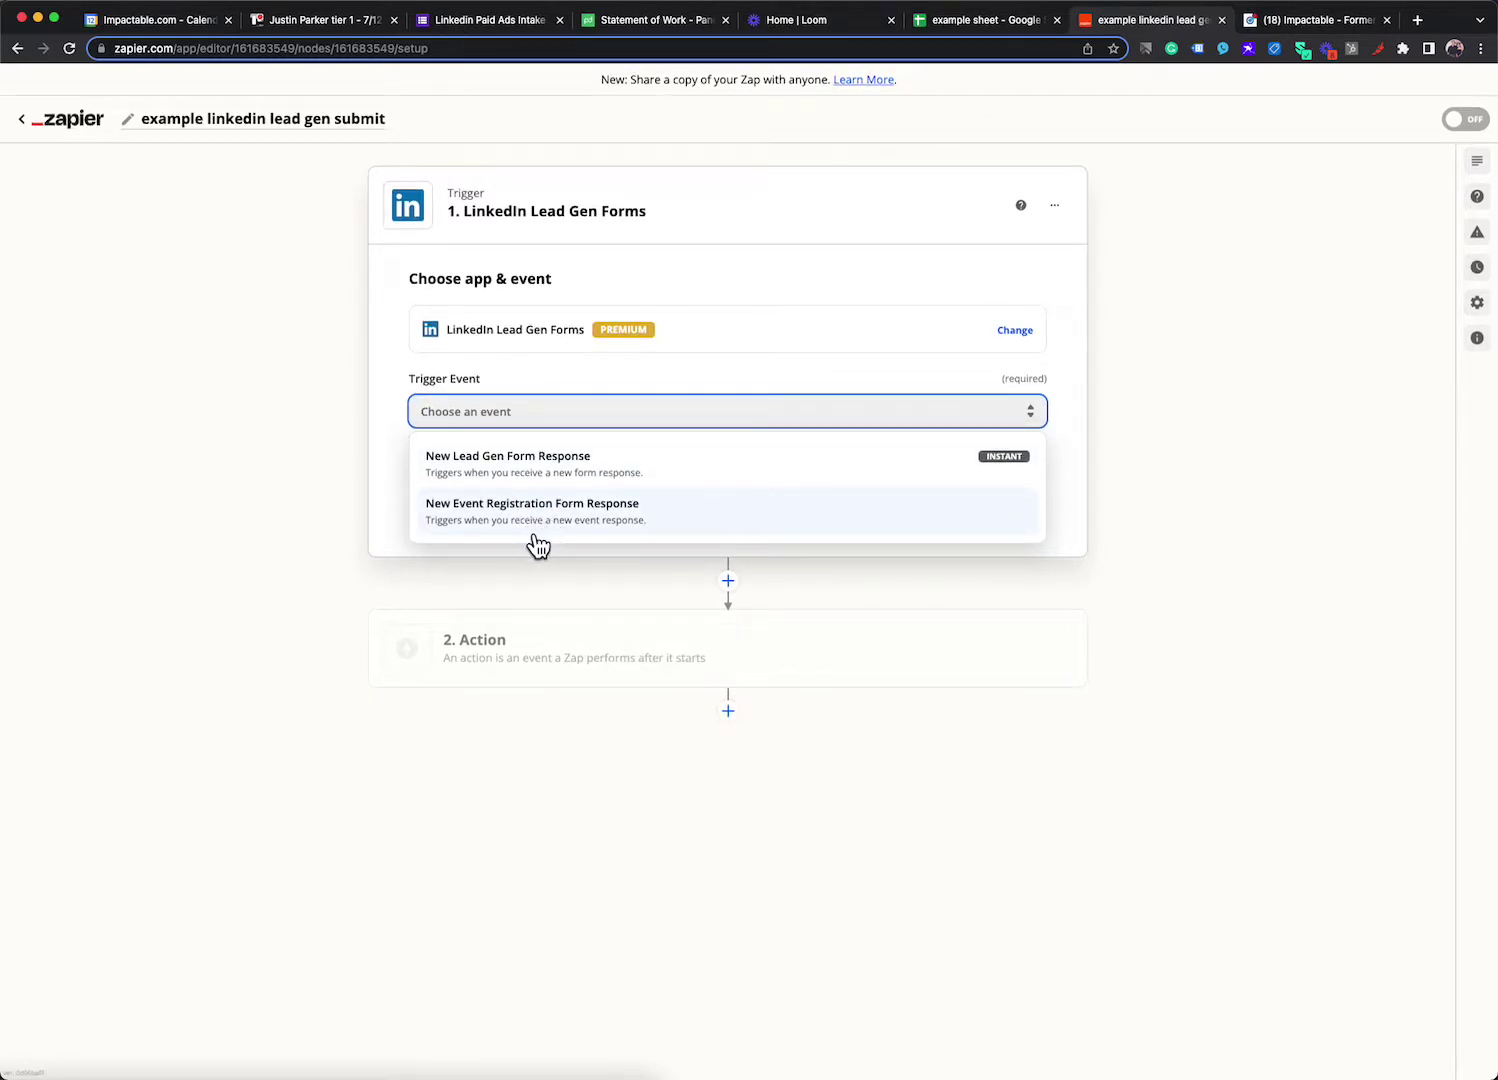
click(487, 463)
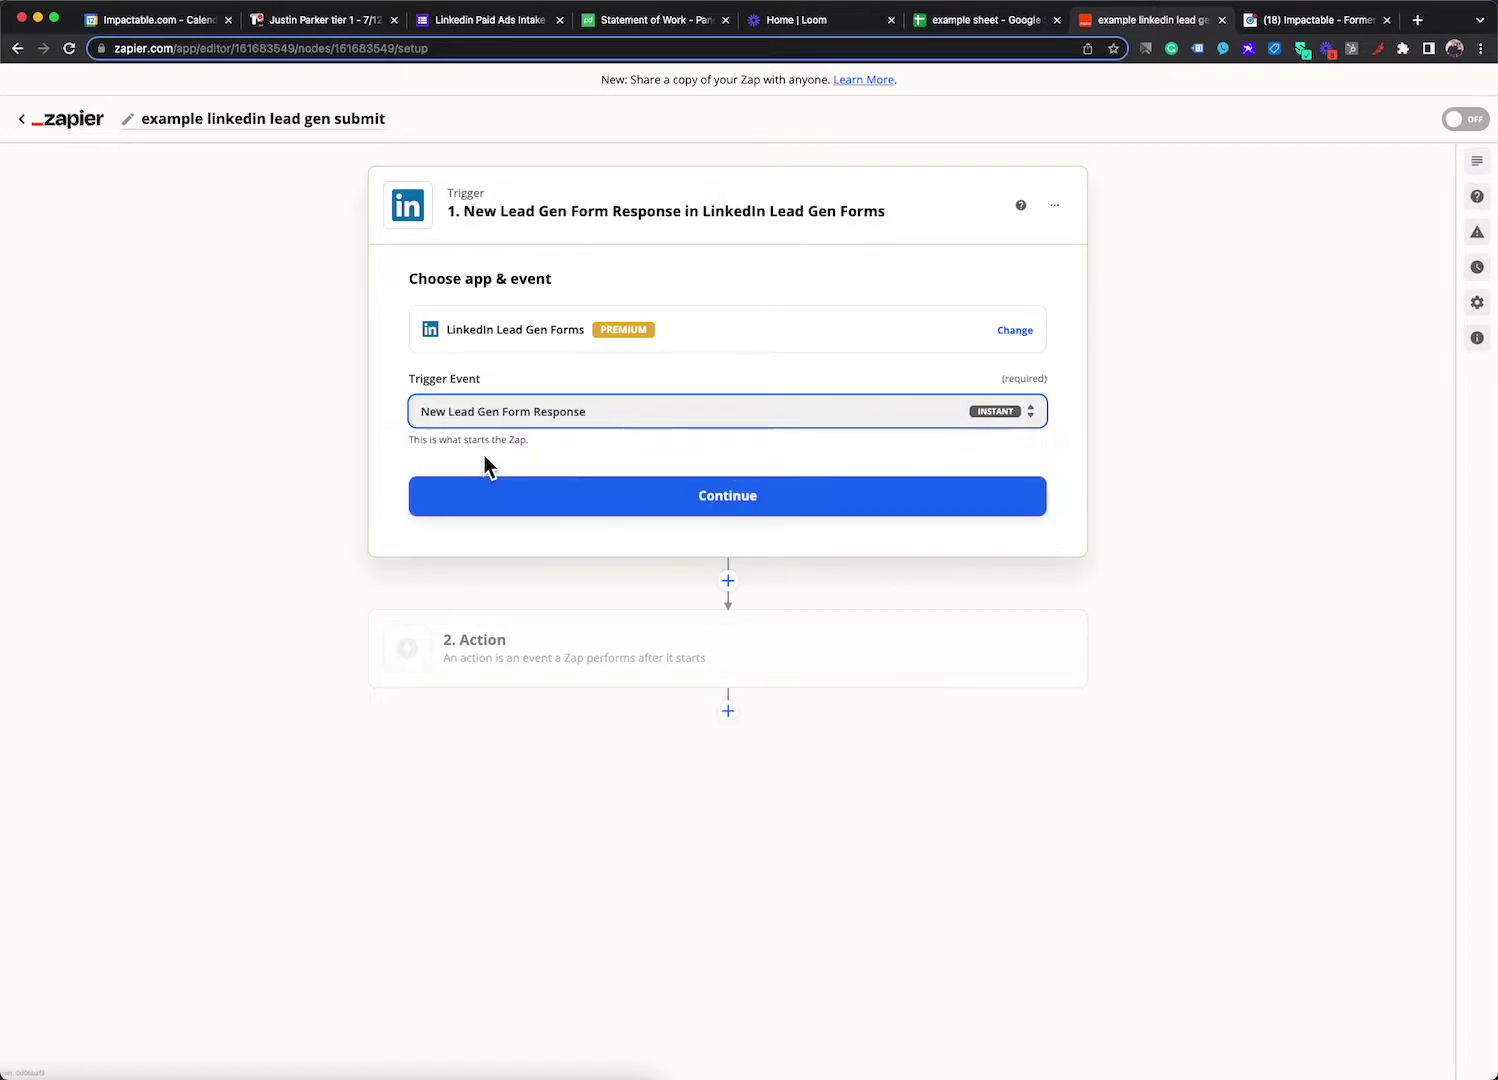
click(551, 500)
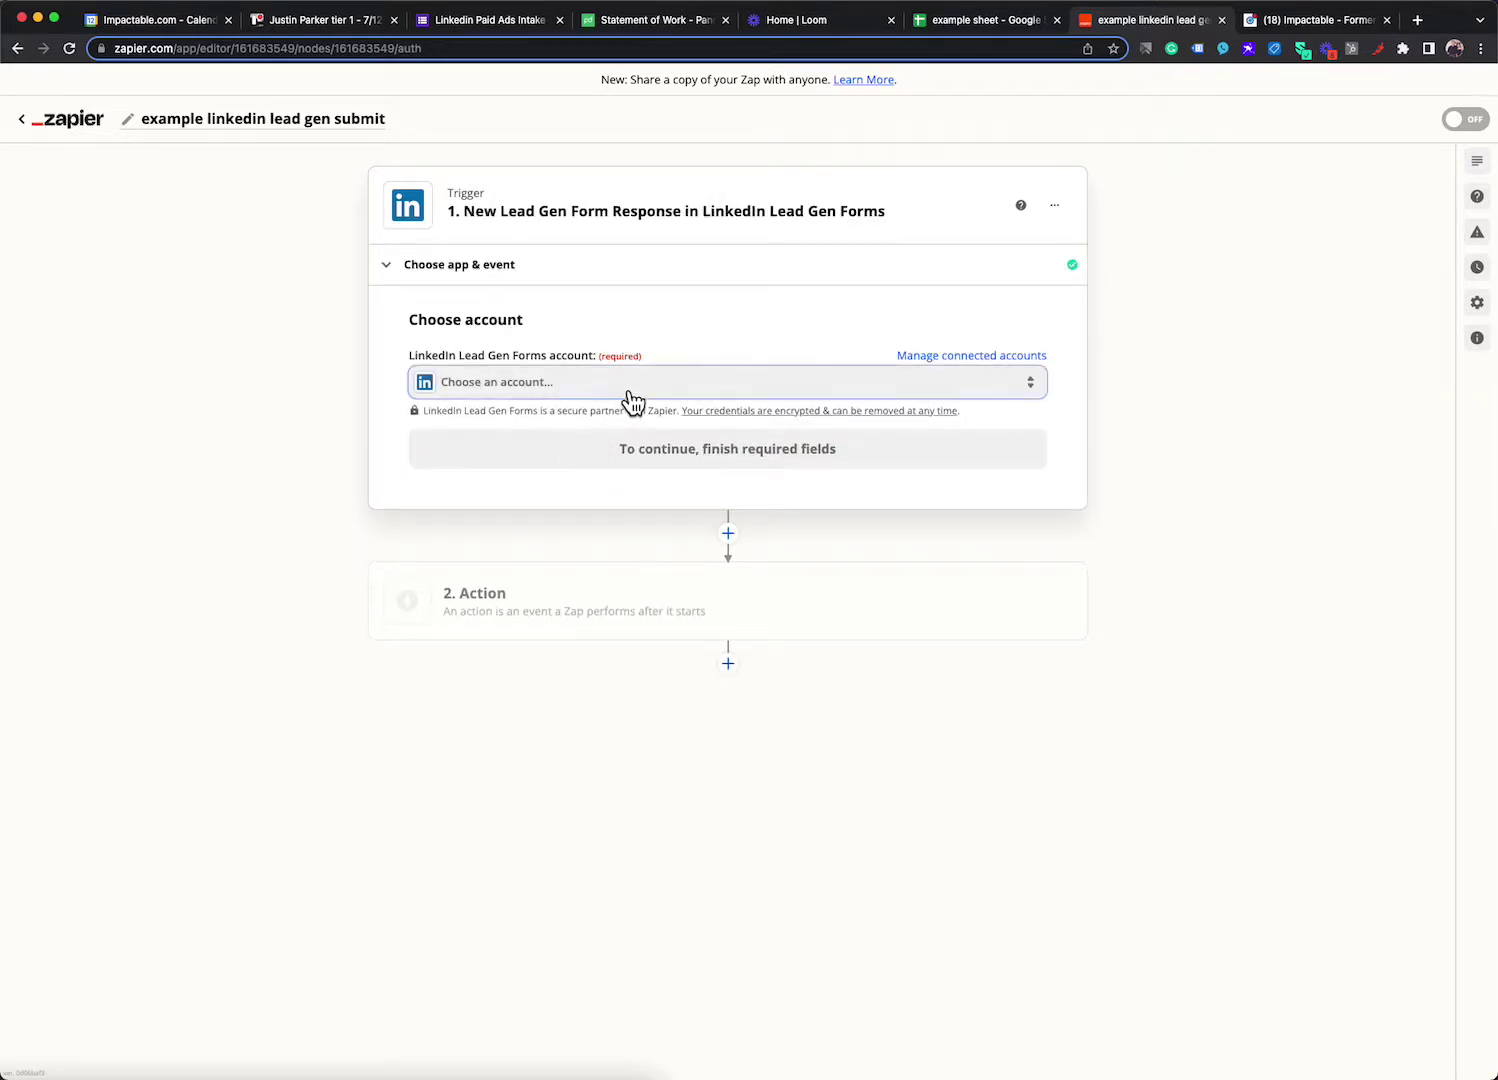
Step: Try the connected LinkedIn accounts and reconnect the expired one for the trigger
click(629, 392)
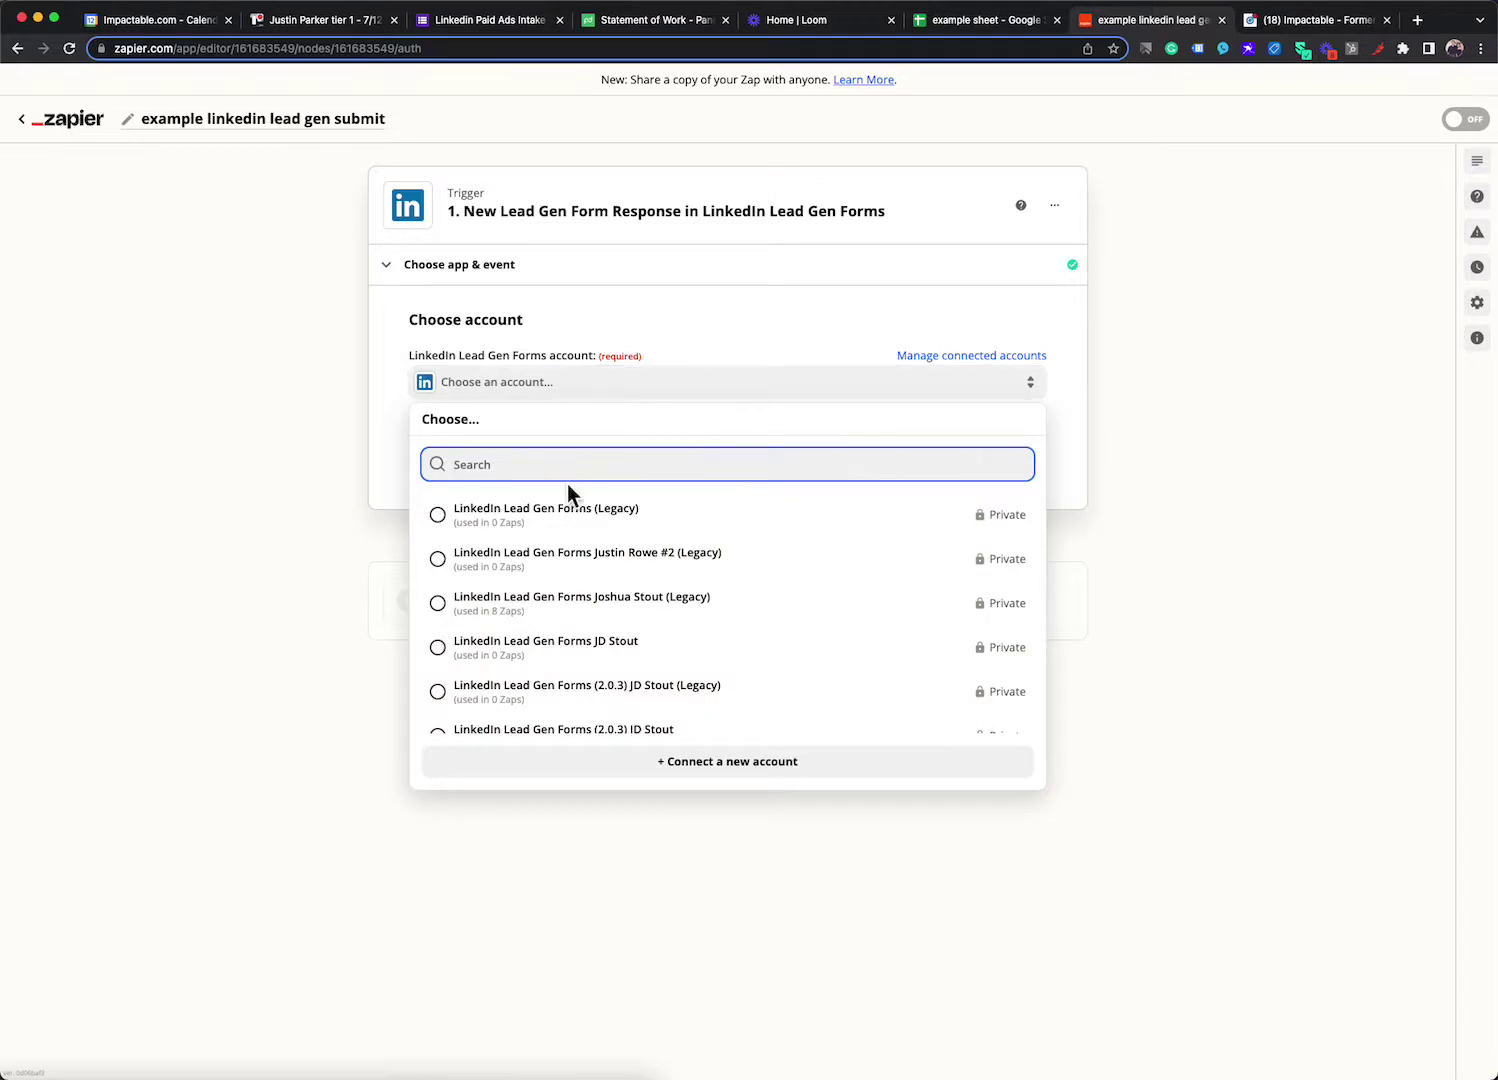
click(572, 608)
scroll(571, 626, down, 5)
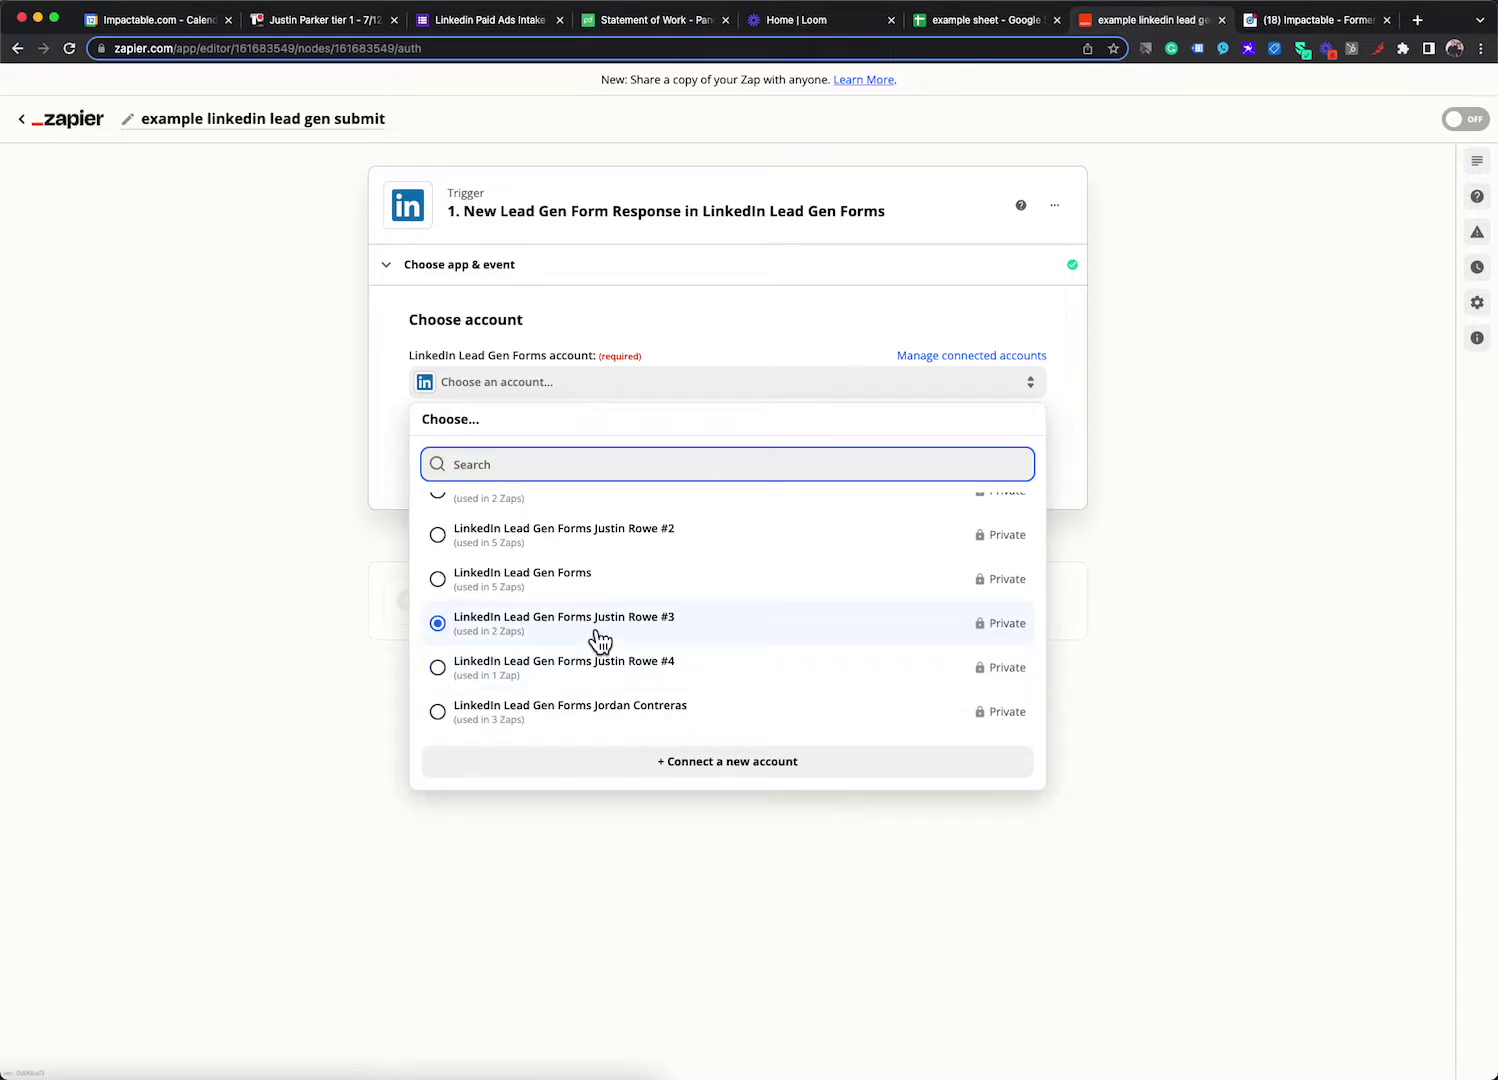
click(595, 537)
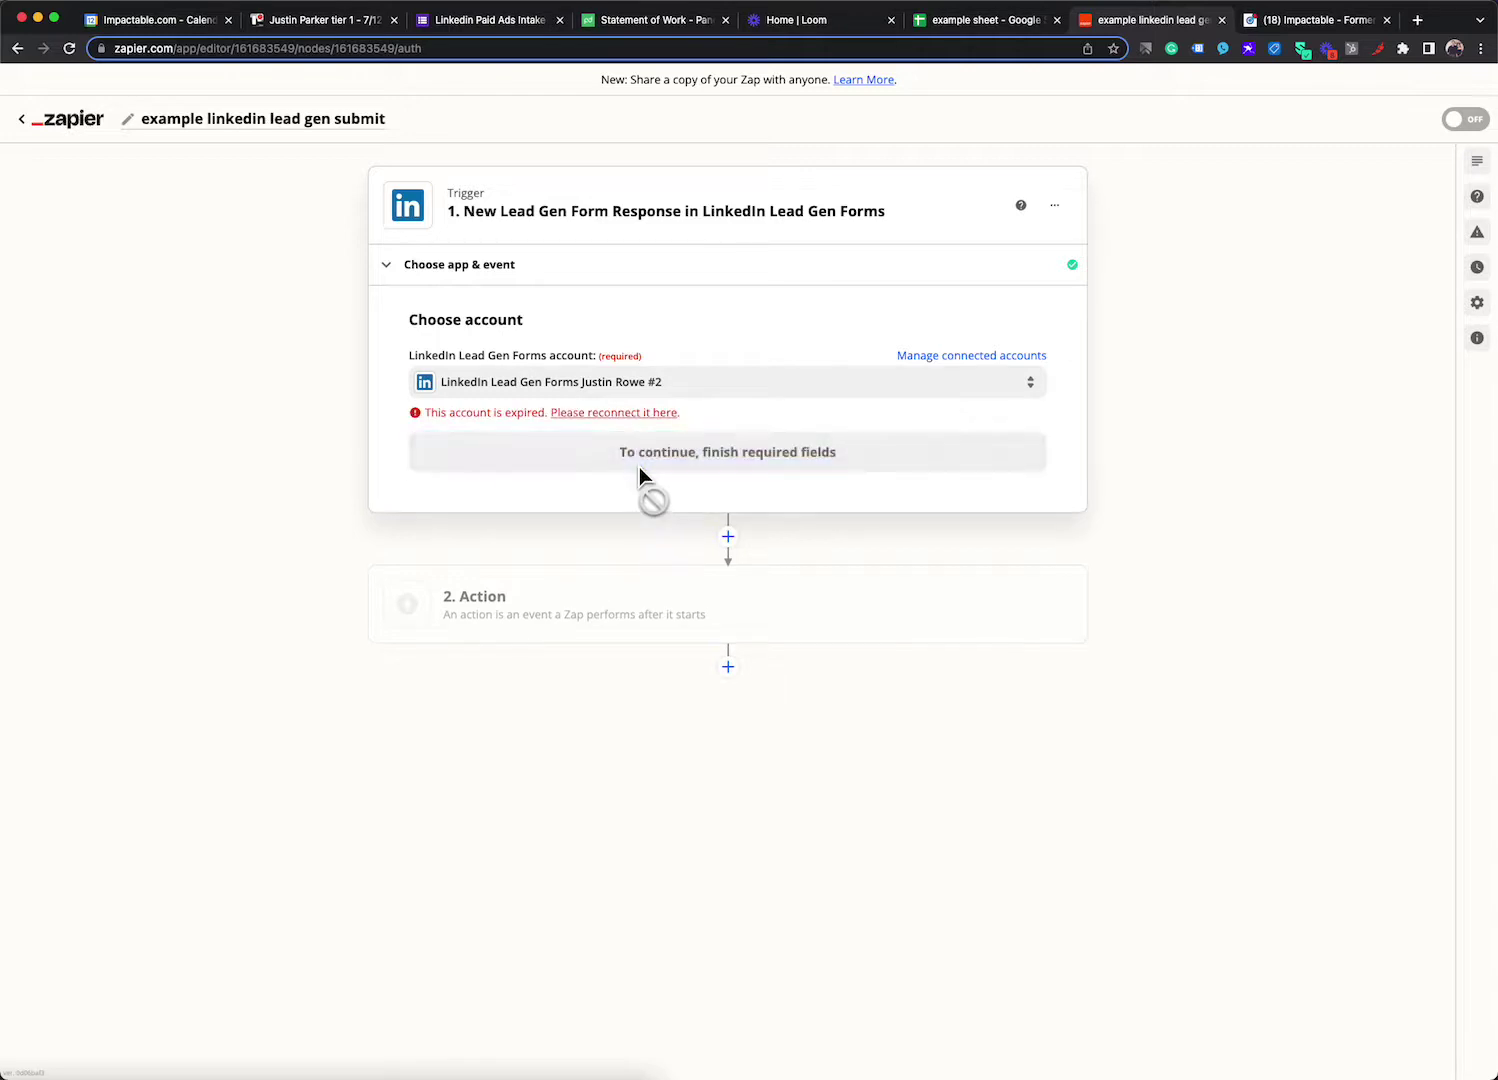
click(626, 390)
click(561, 665)
click(614, 413)
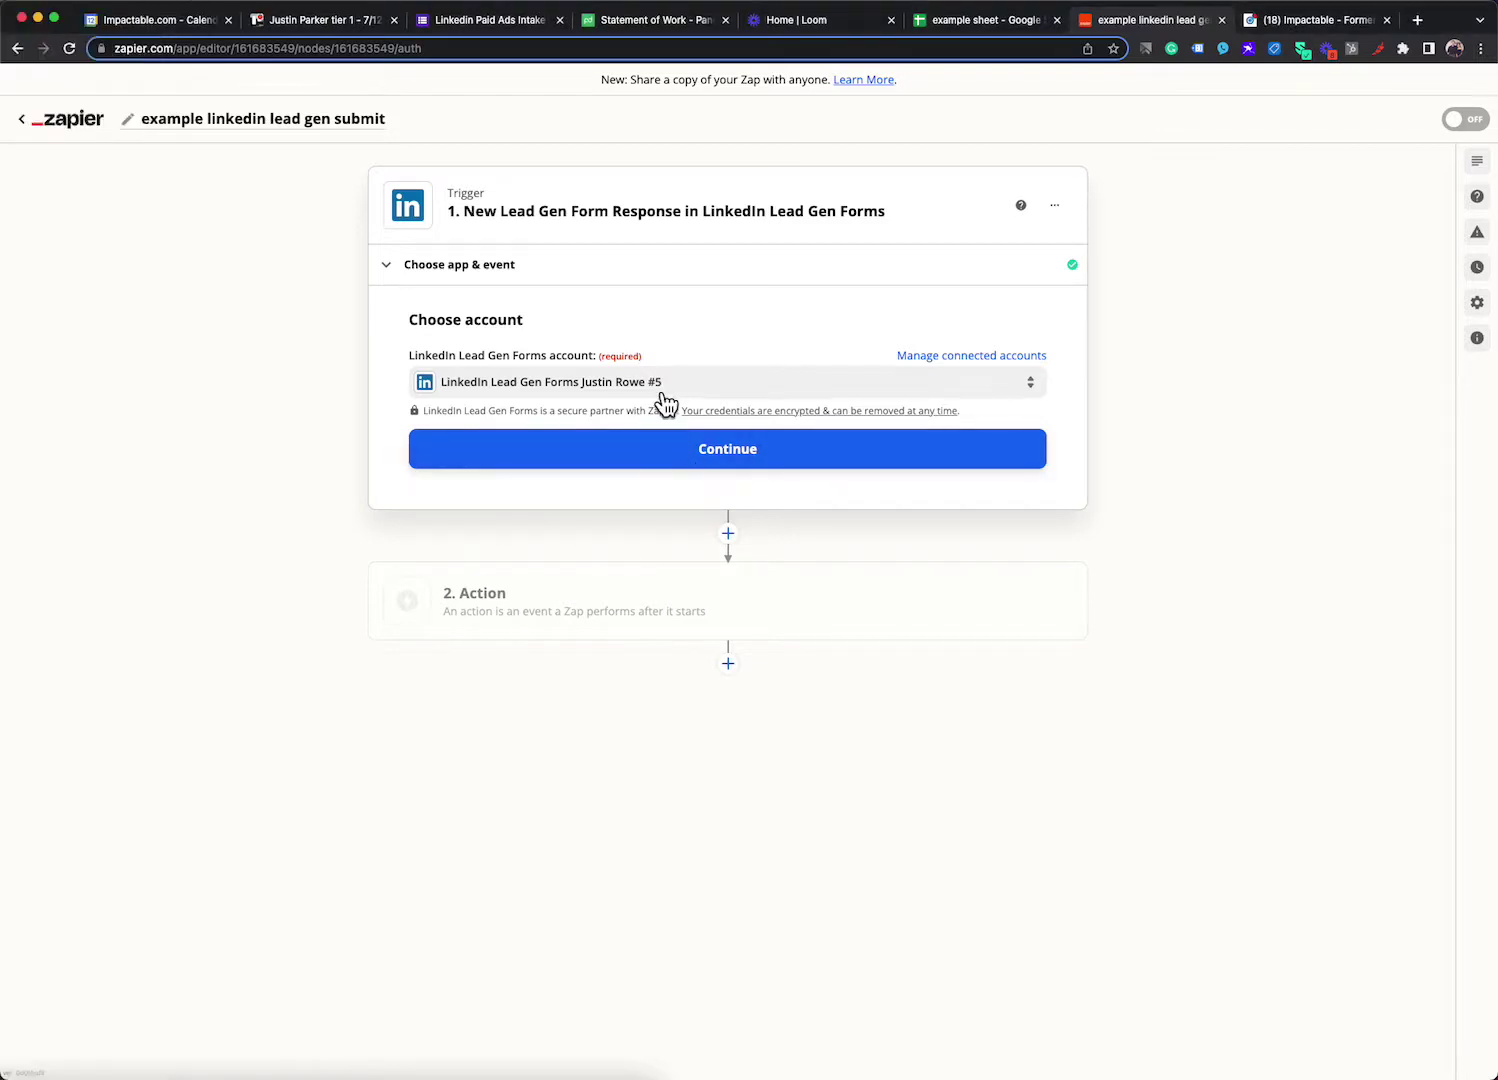
Step: Choose the Impactable ad account in the trigger's Account field
click(789, 474)
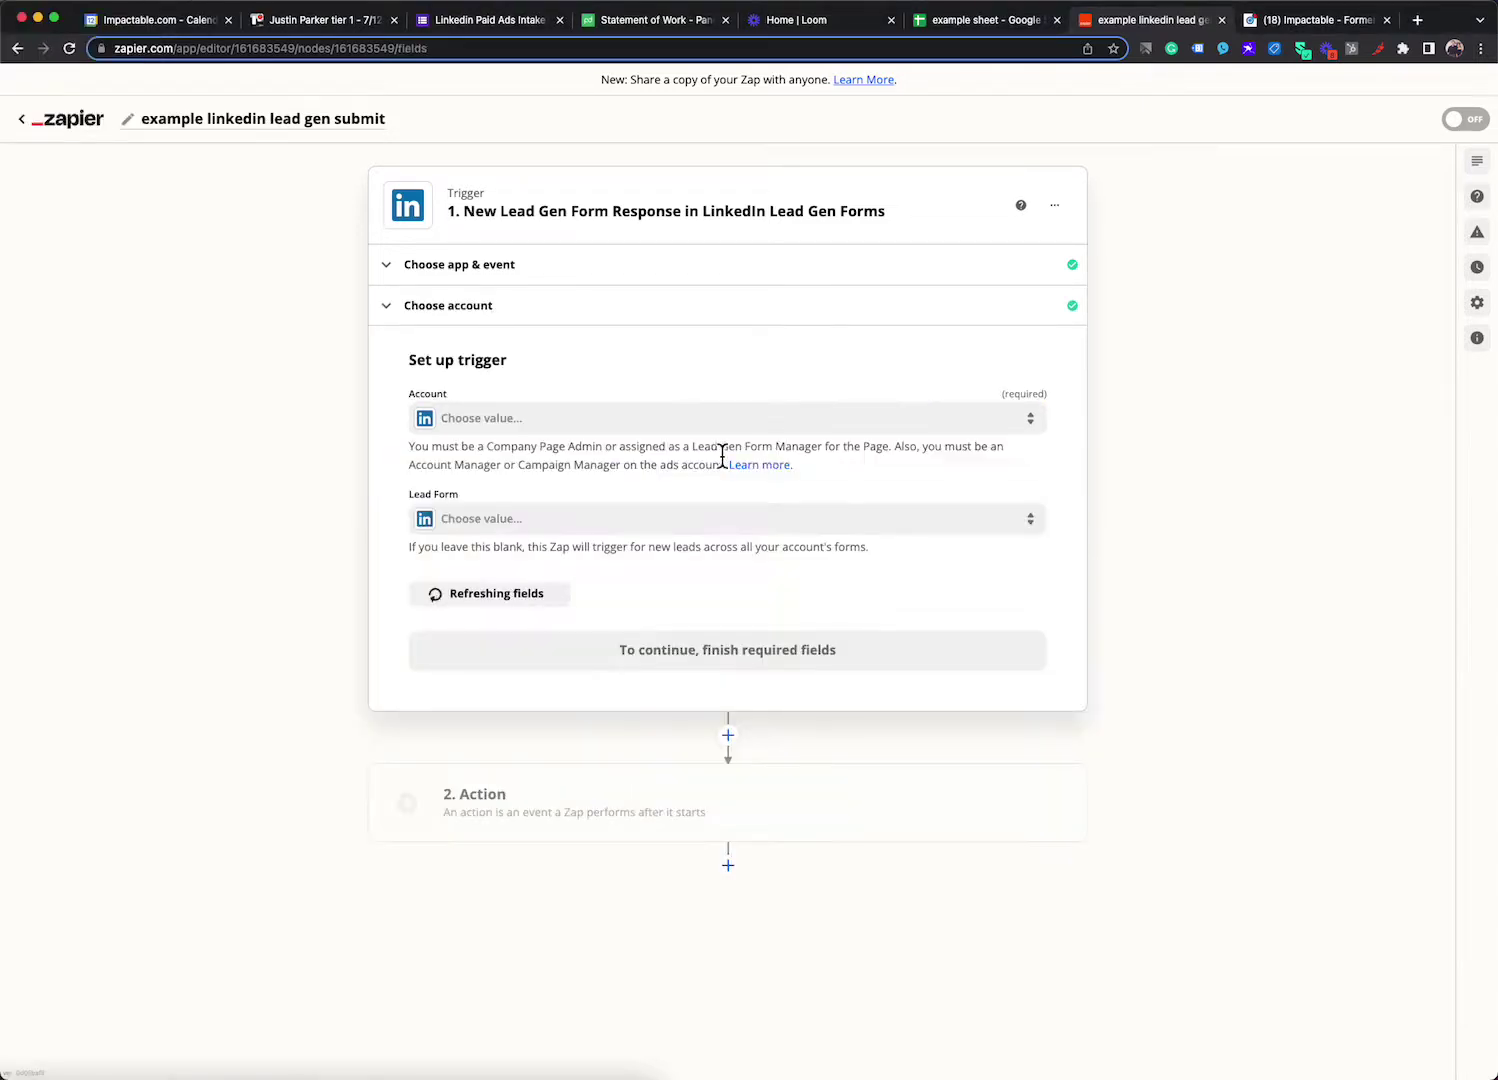
click(643, 428)
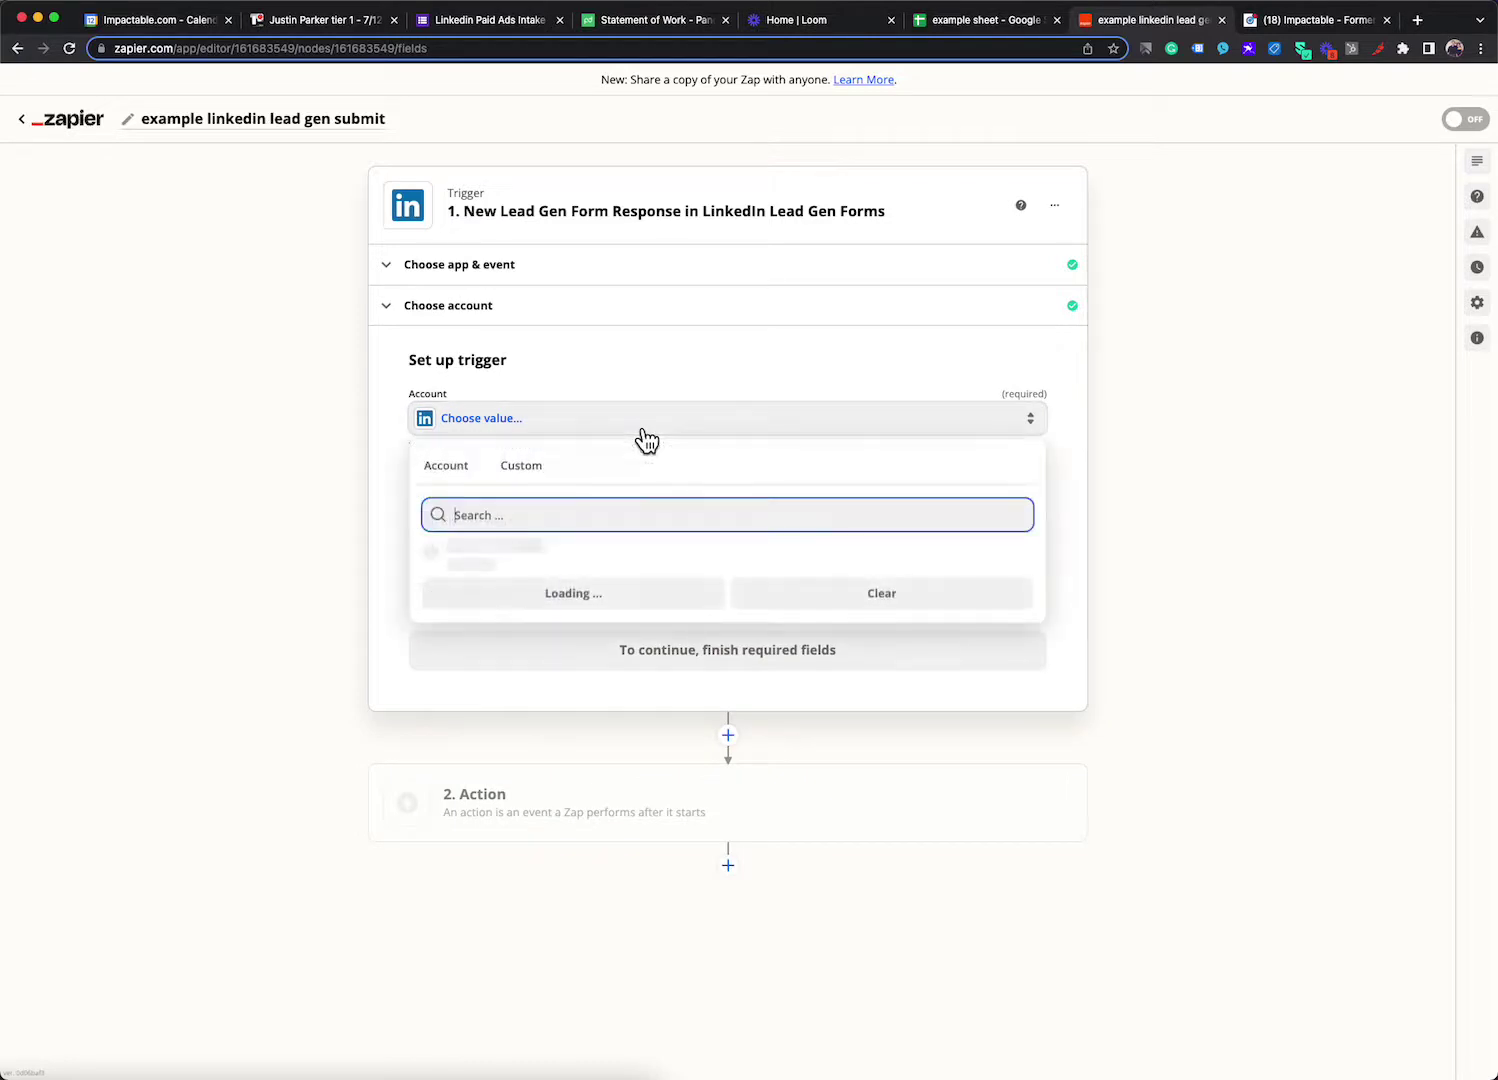
scroll(527, 600, down, 5)
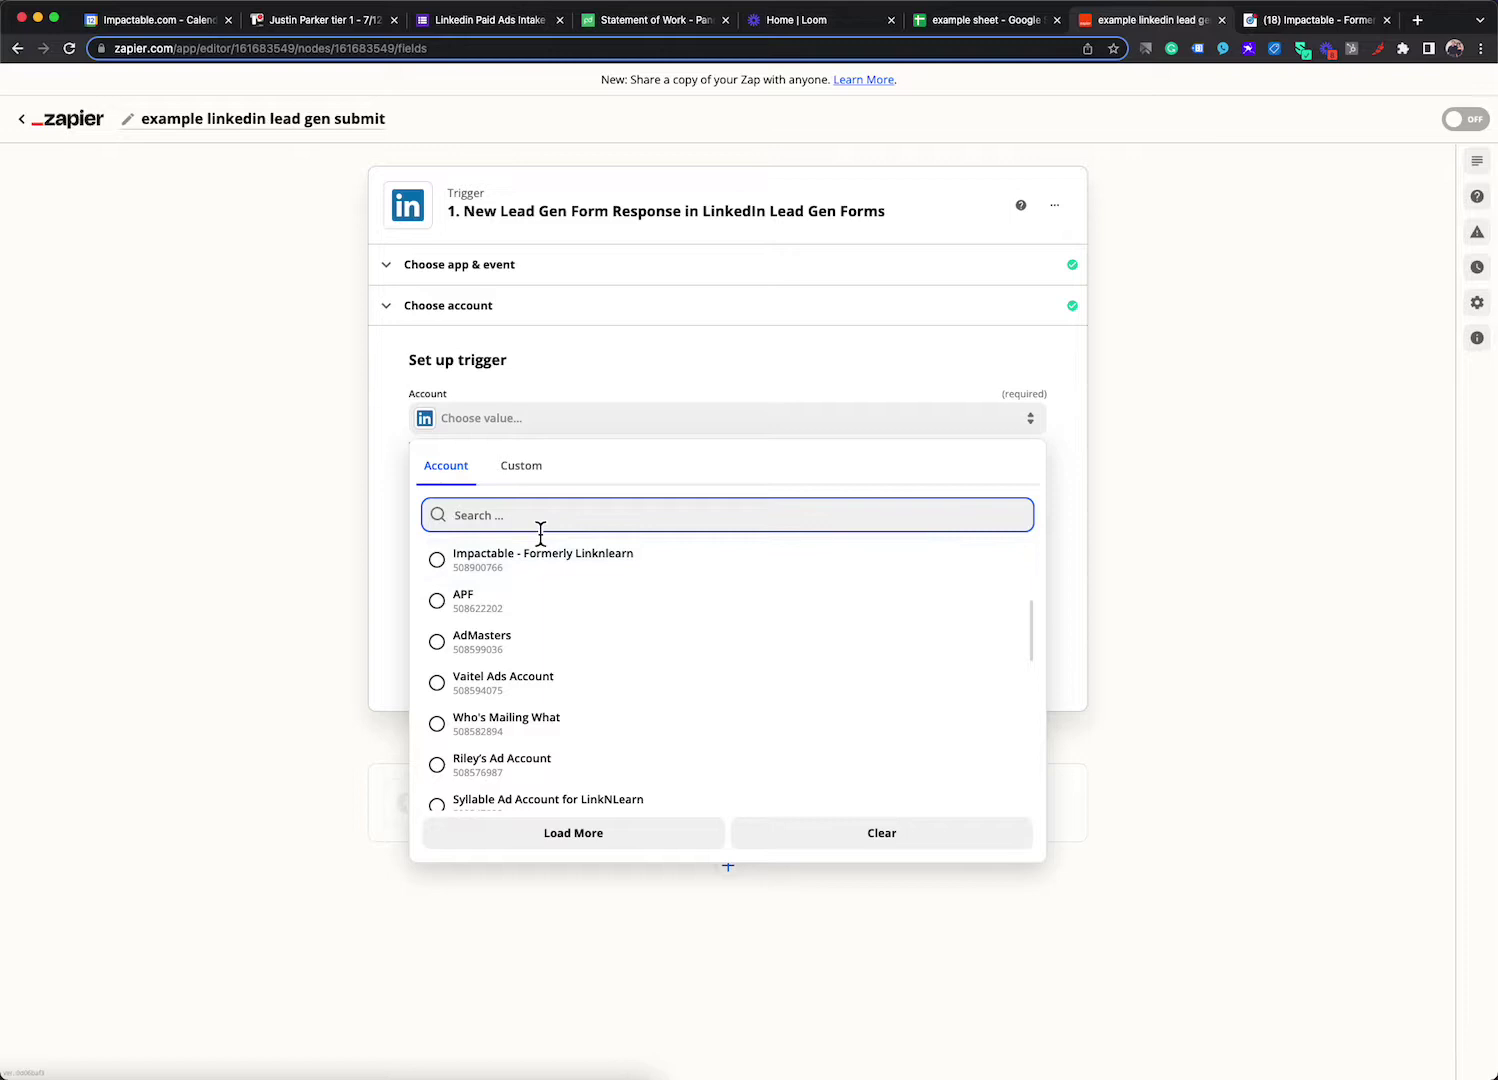
click(537, 560)
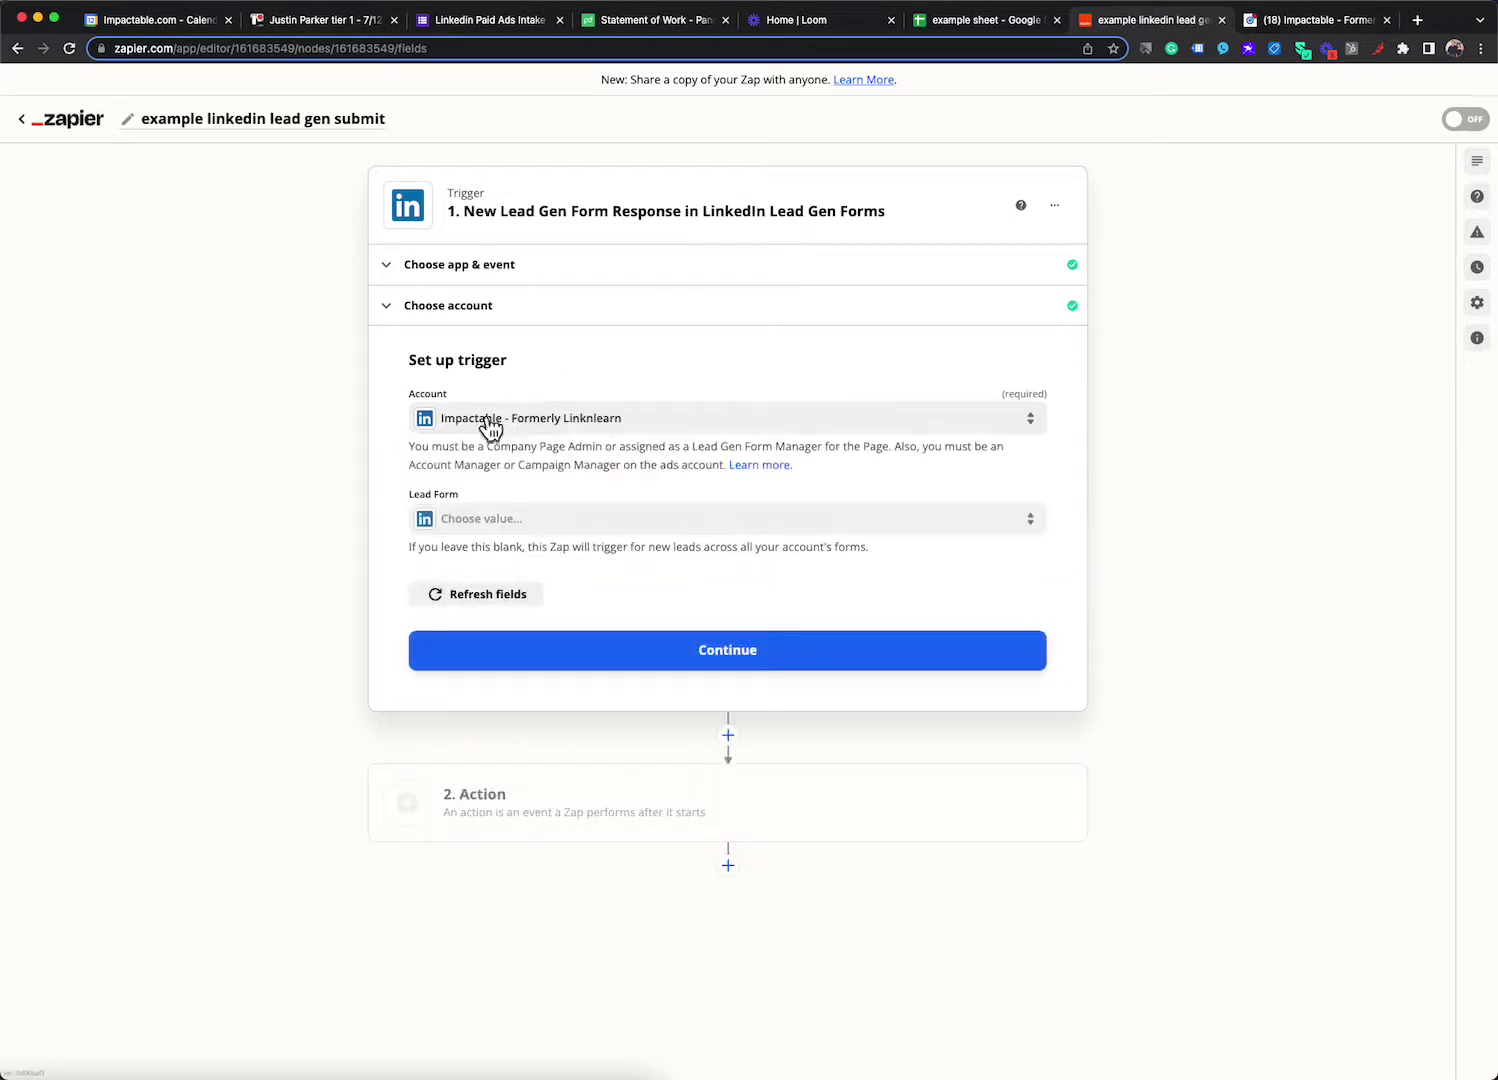
click(675, 430)
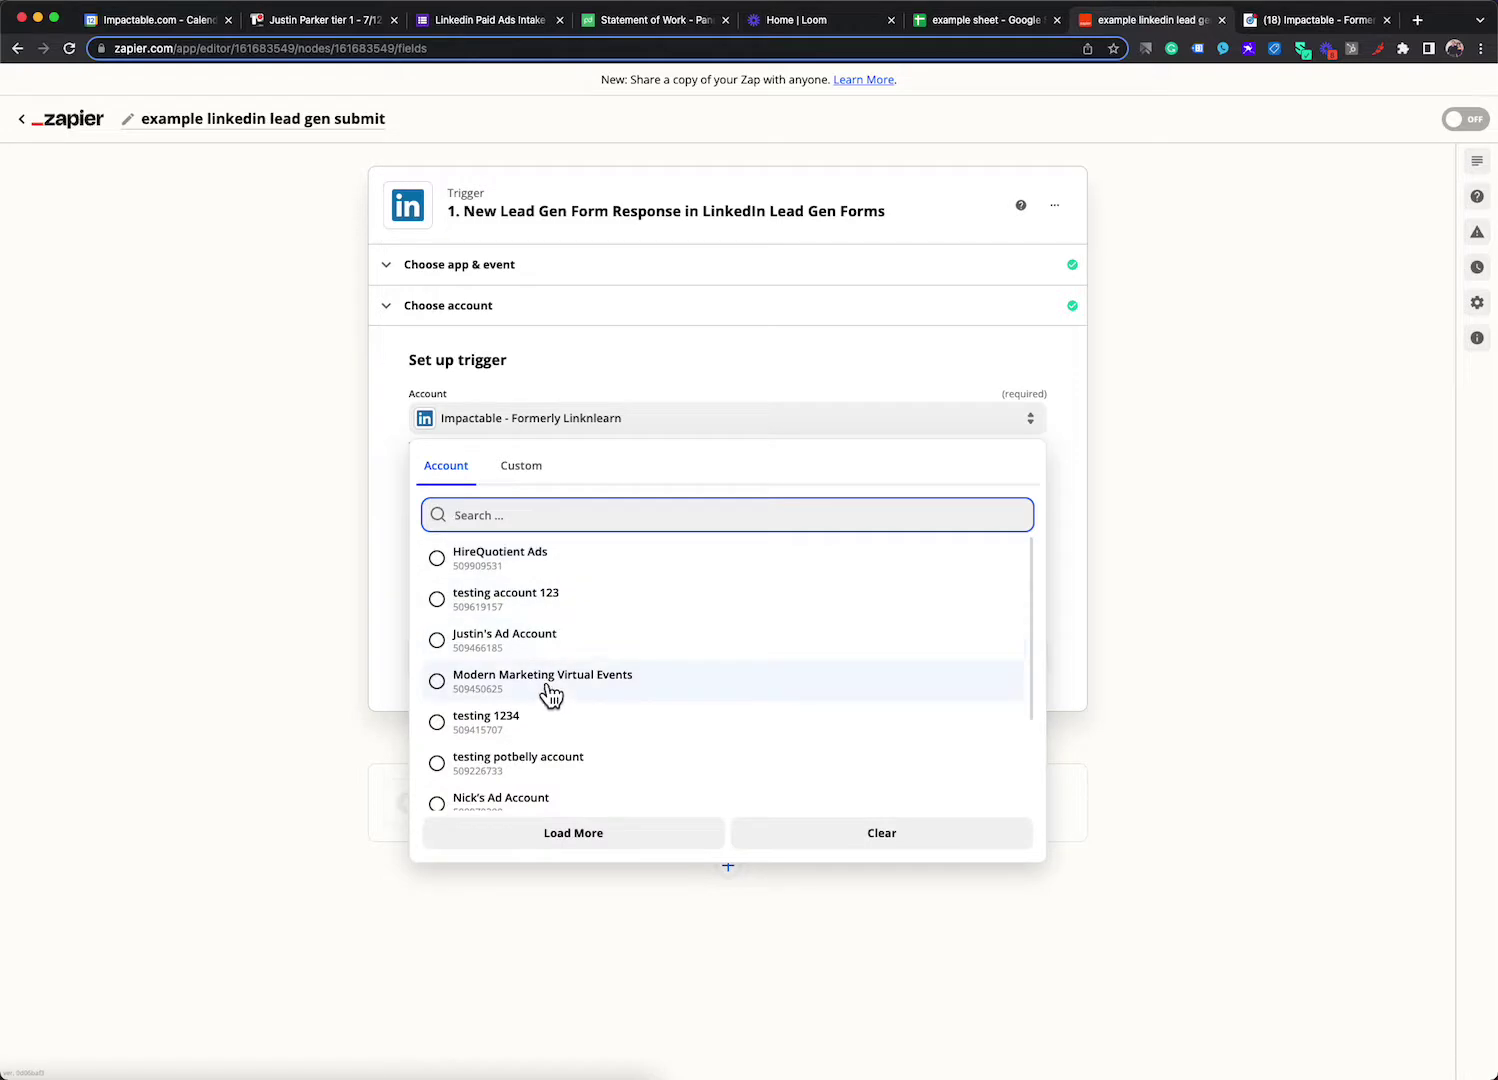
click(355, 445)
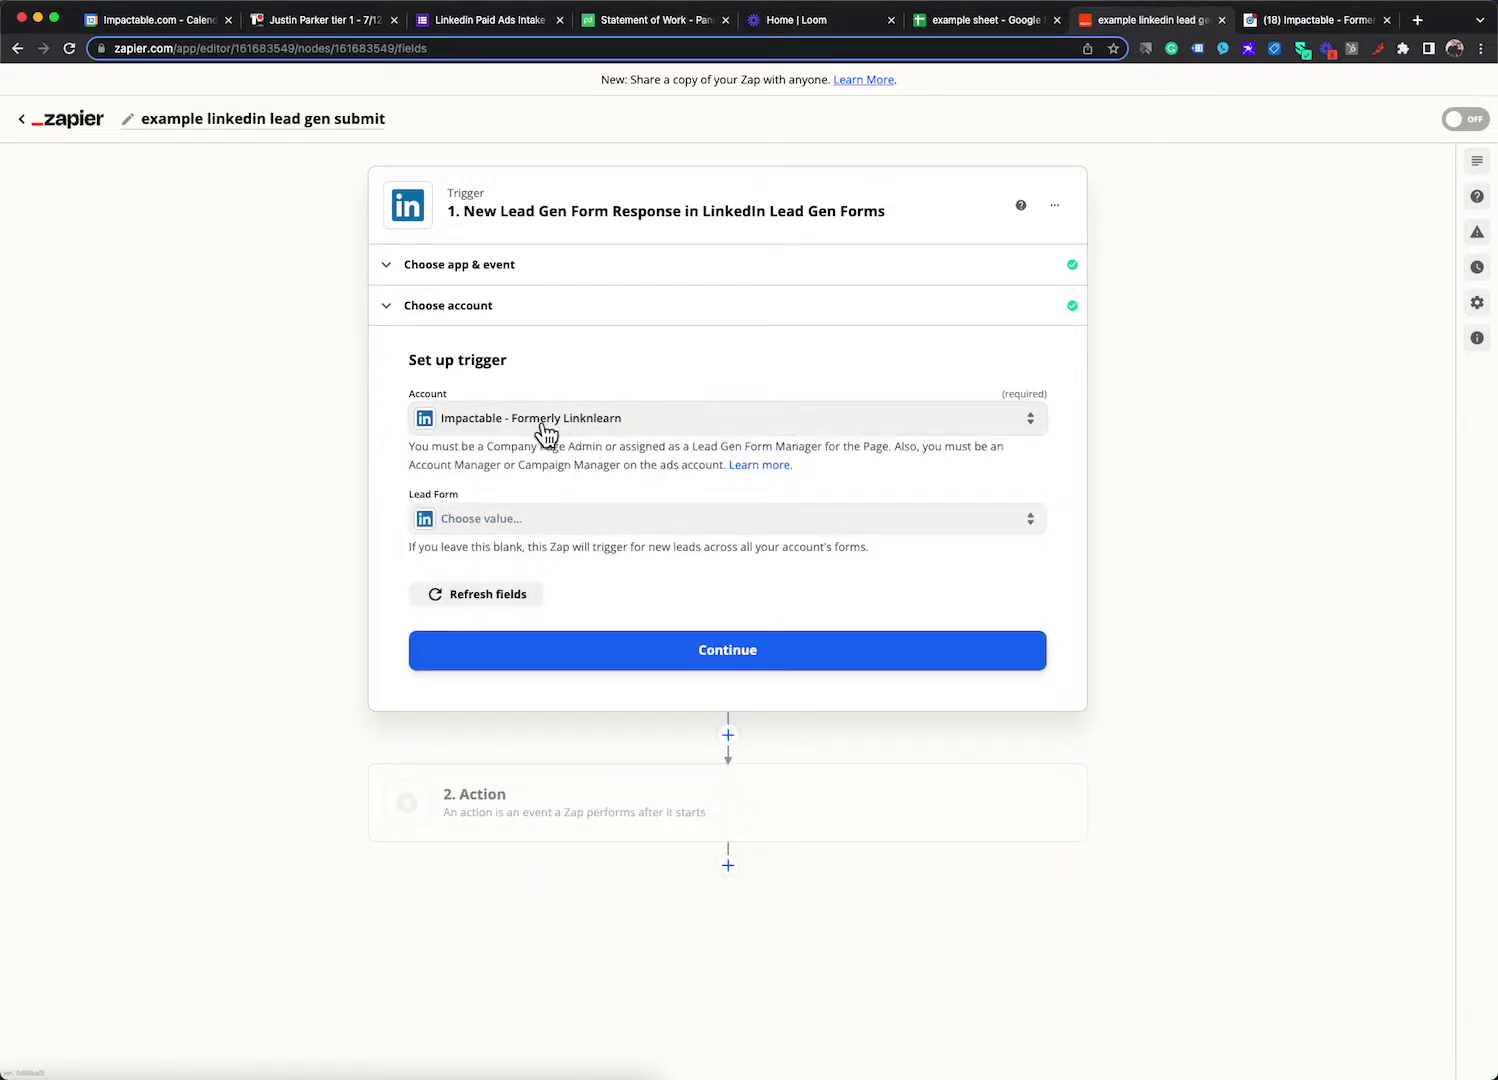
Step: Select the Newsletter Sign-up lead form and confirm the trigger settings
click(509, 531)
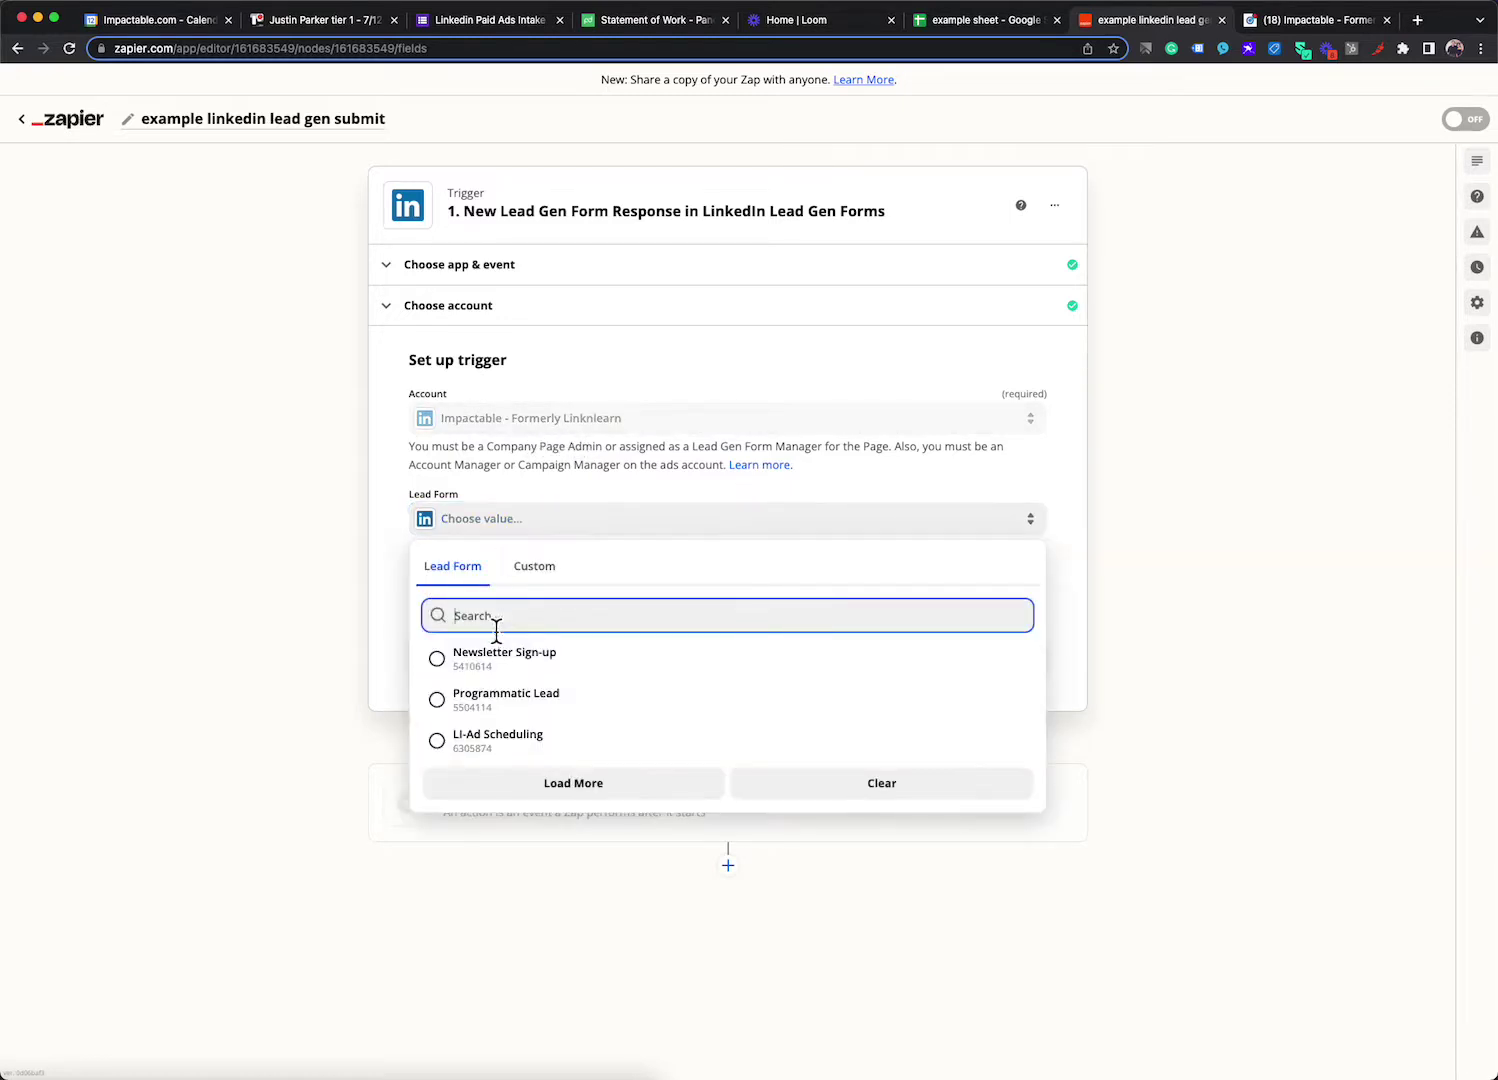
click(590, 424)
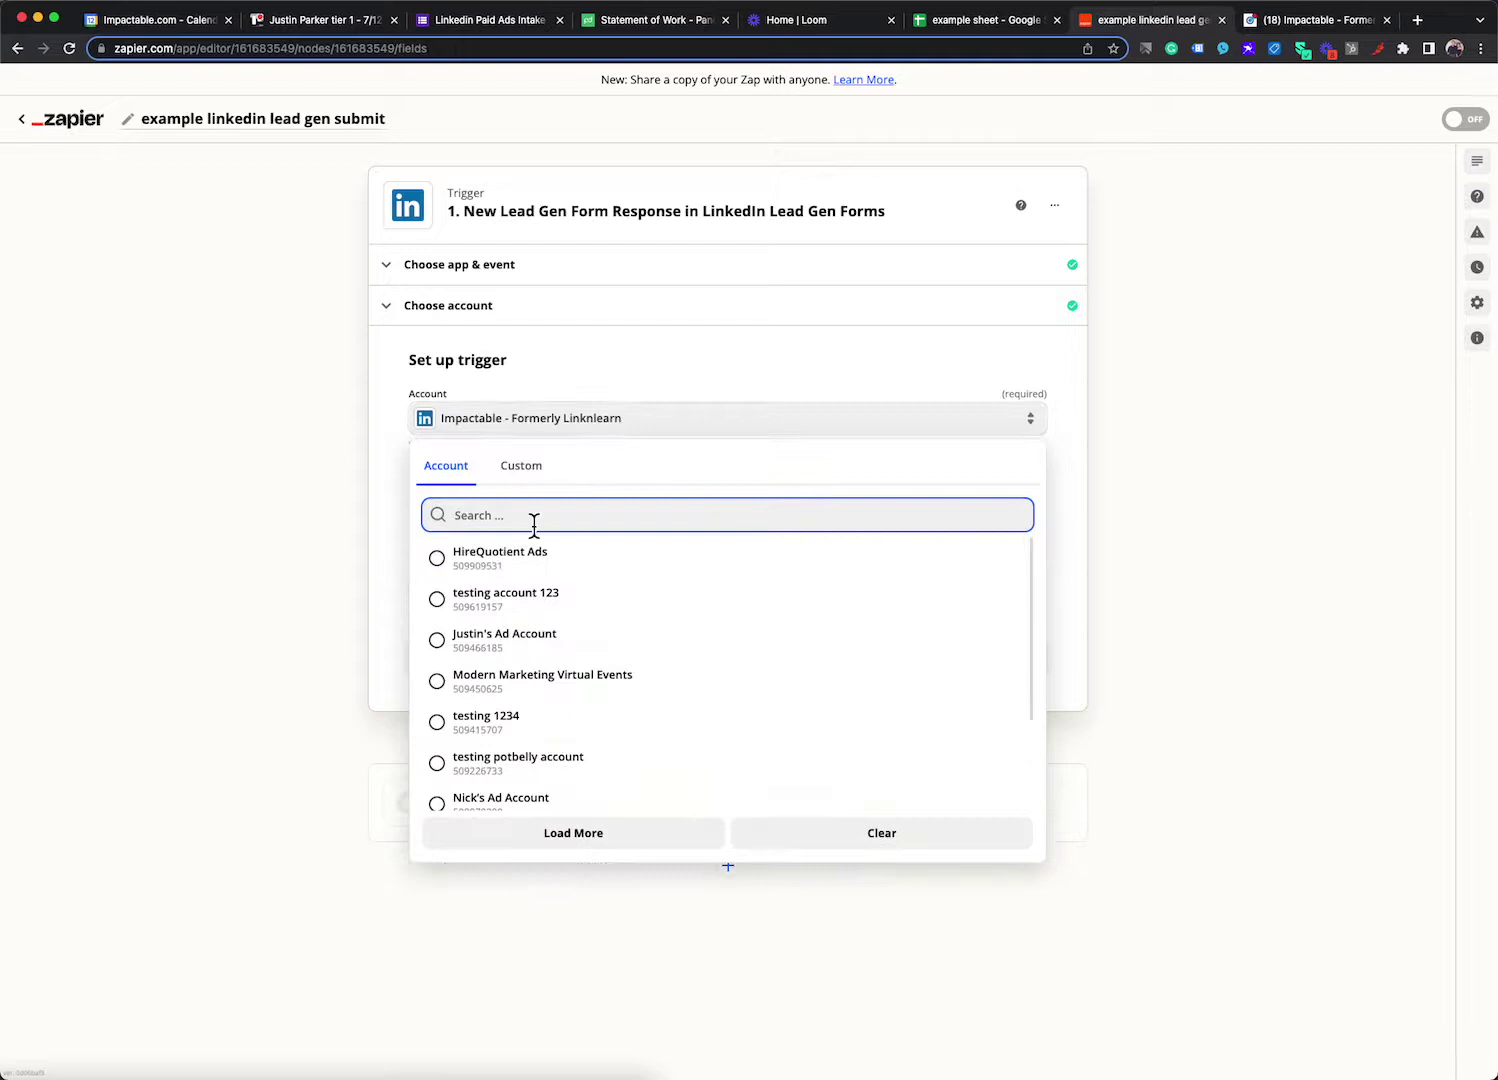
scroll(508, 709, down, 10)
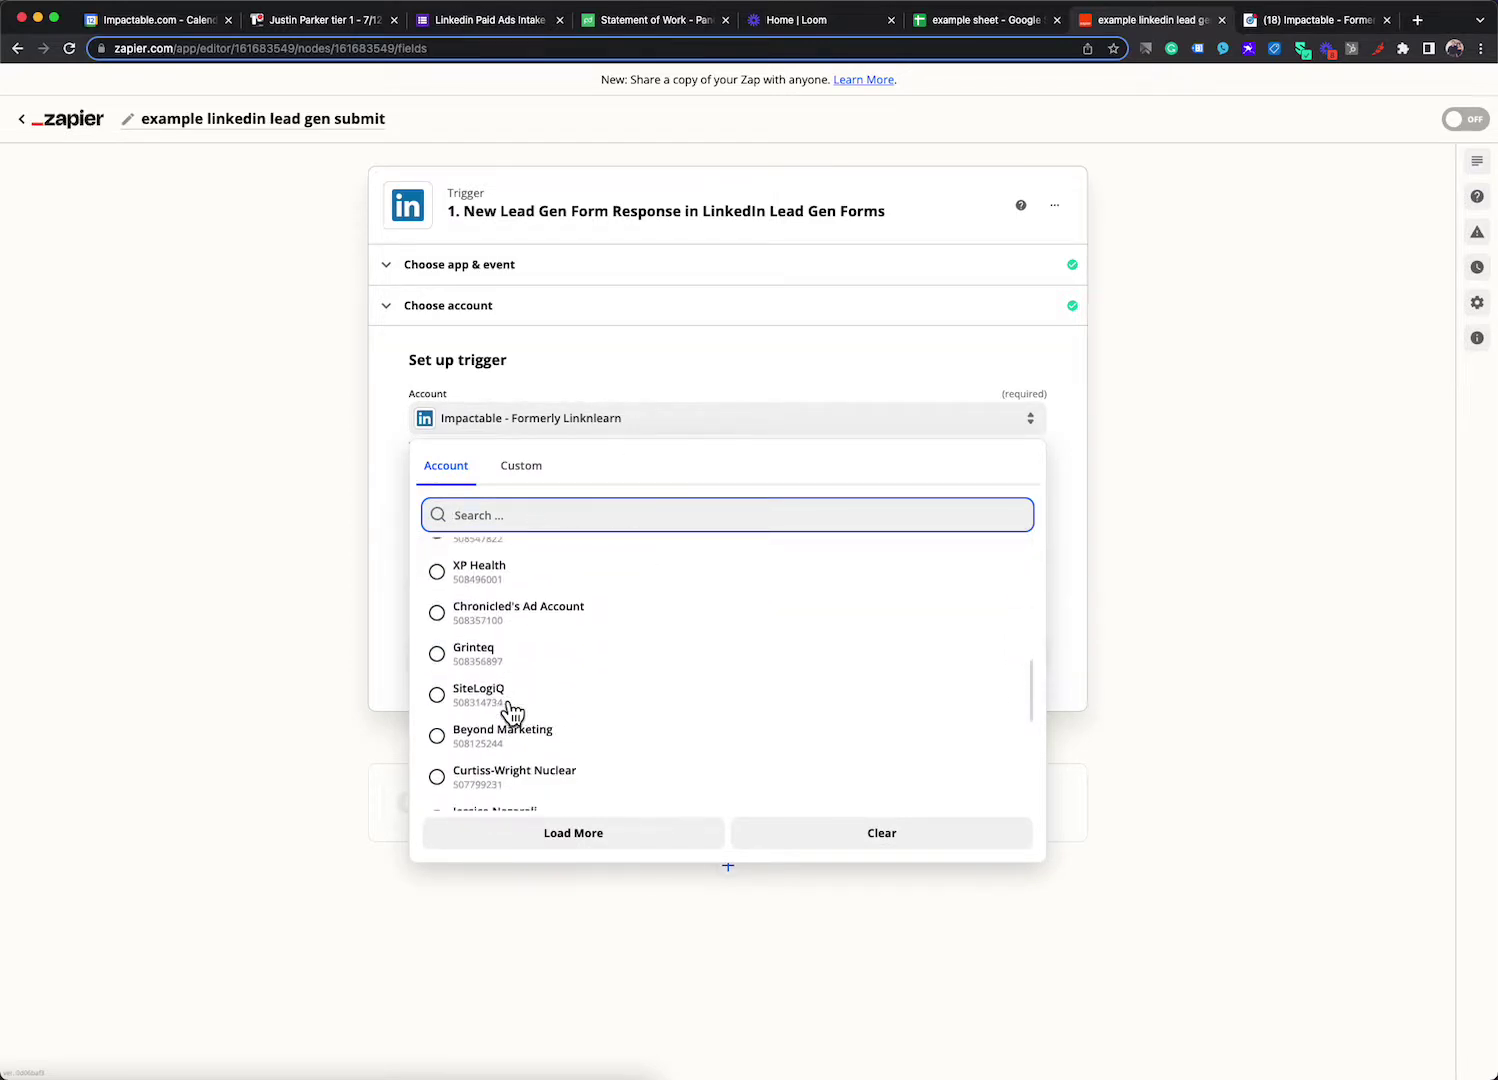
click(397, 575)
click(528, 520)
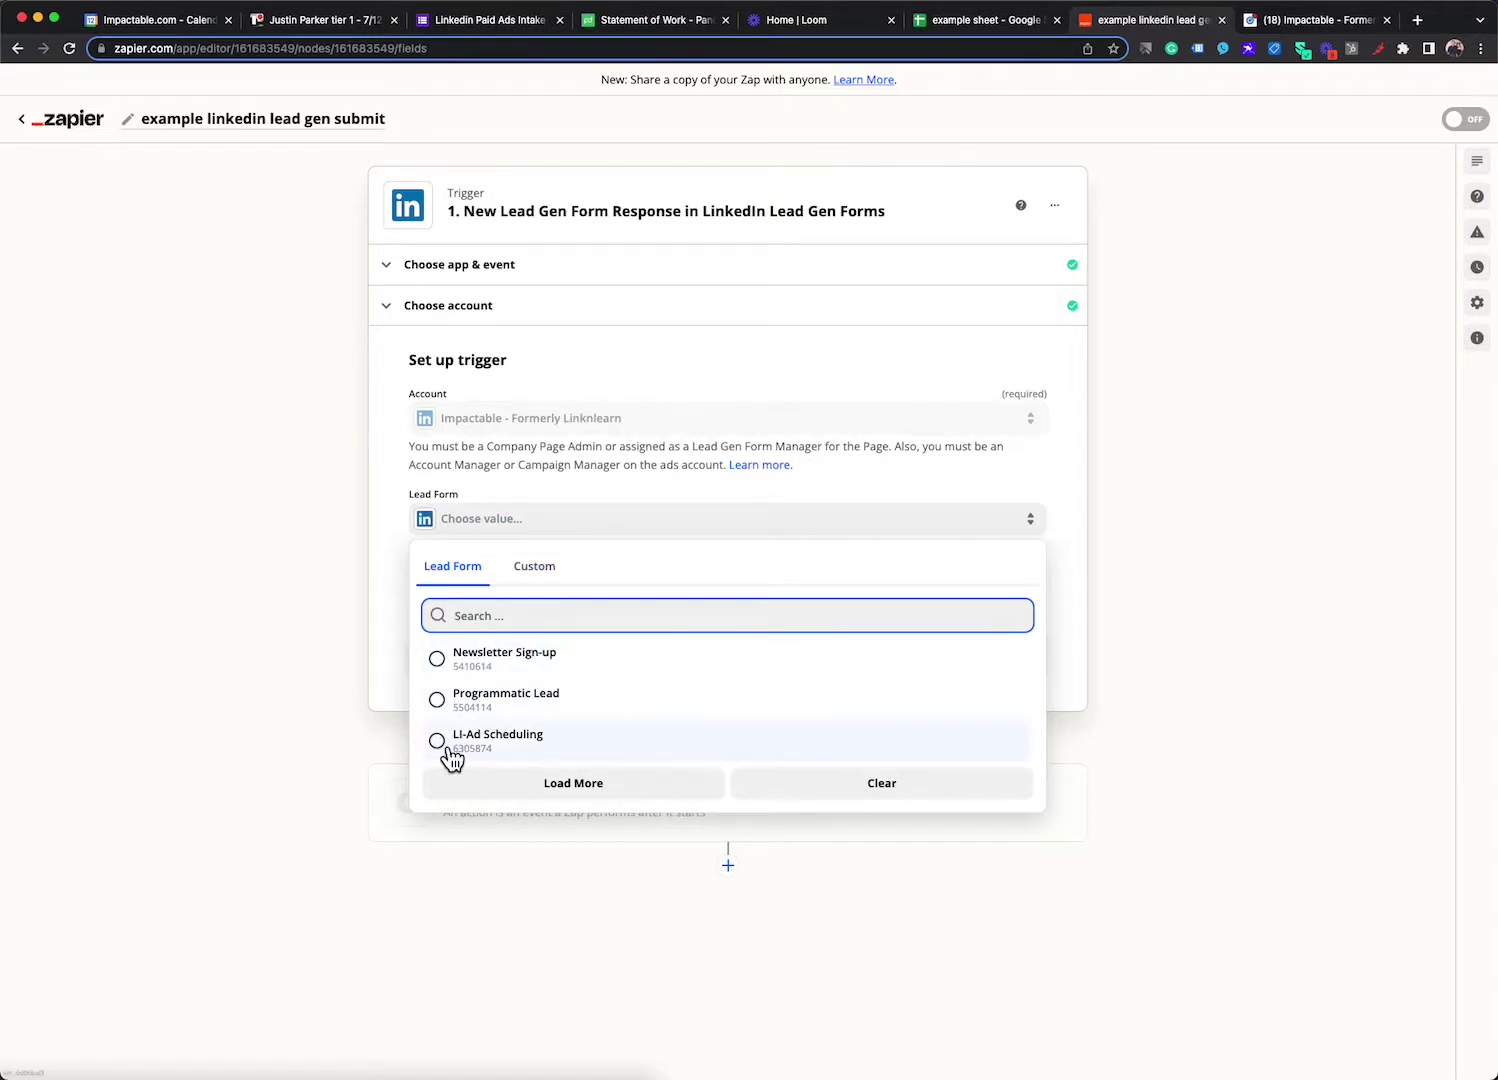
click(445, 660)
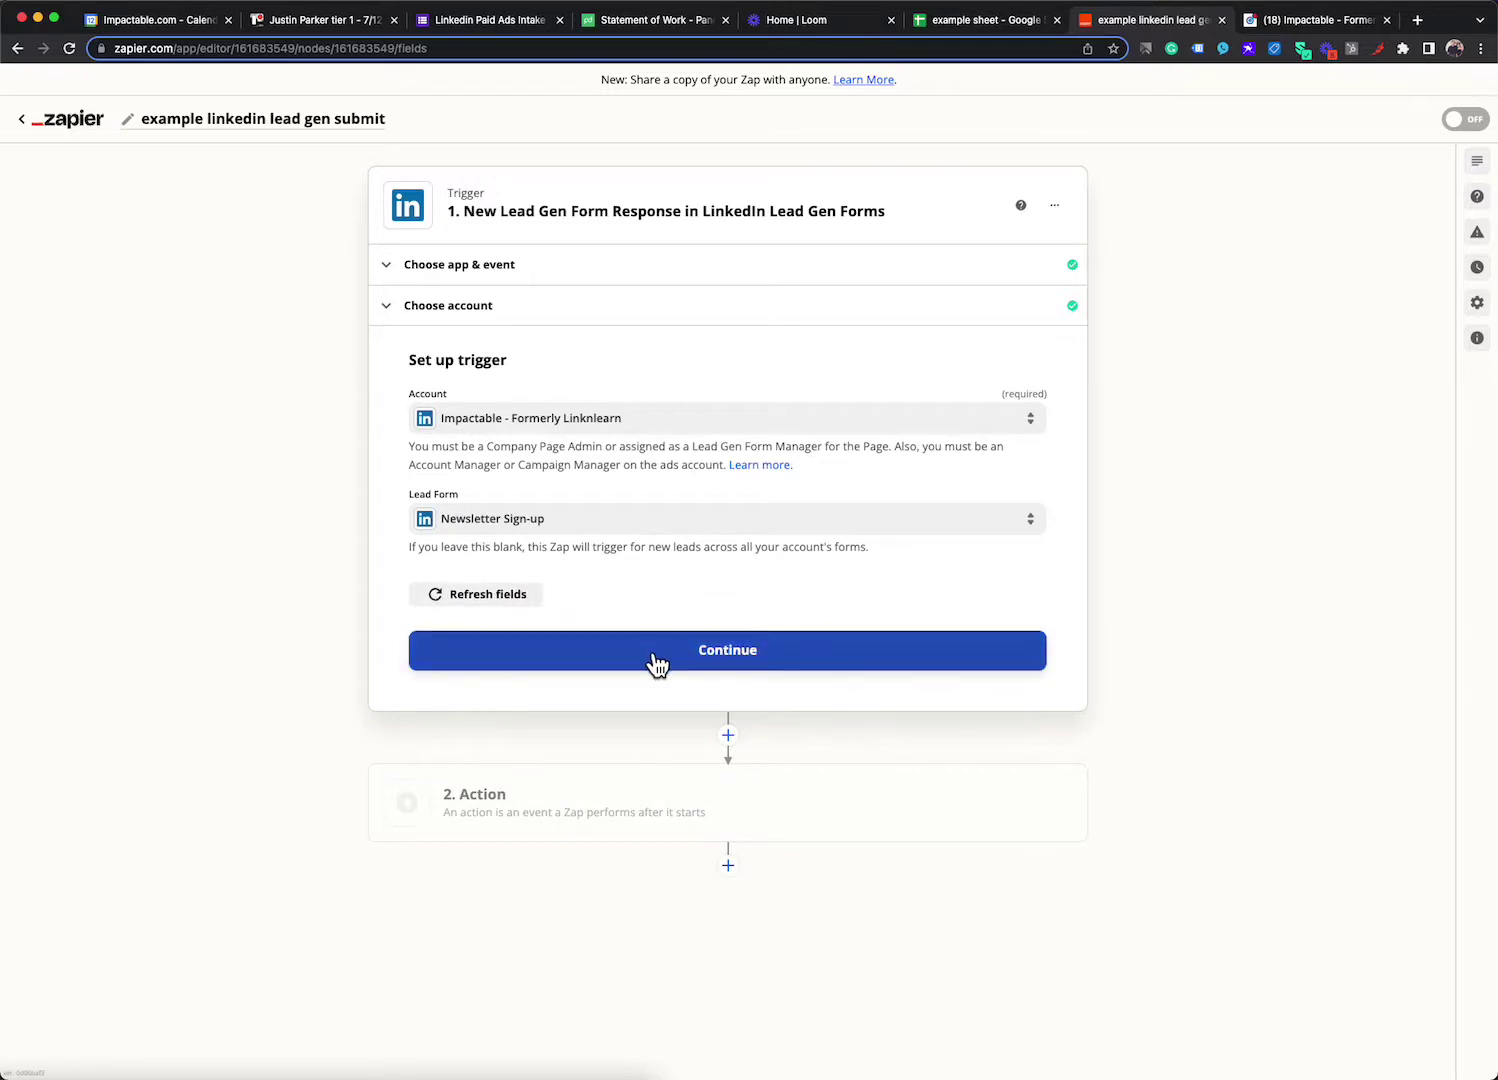
click(656, 662)
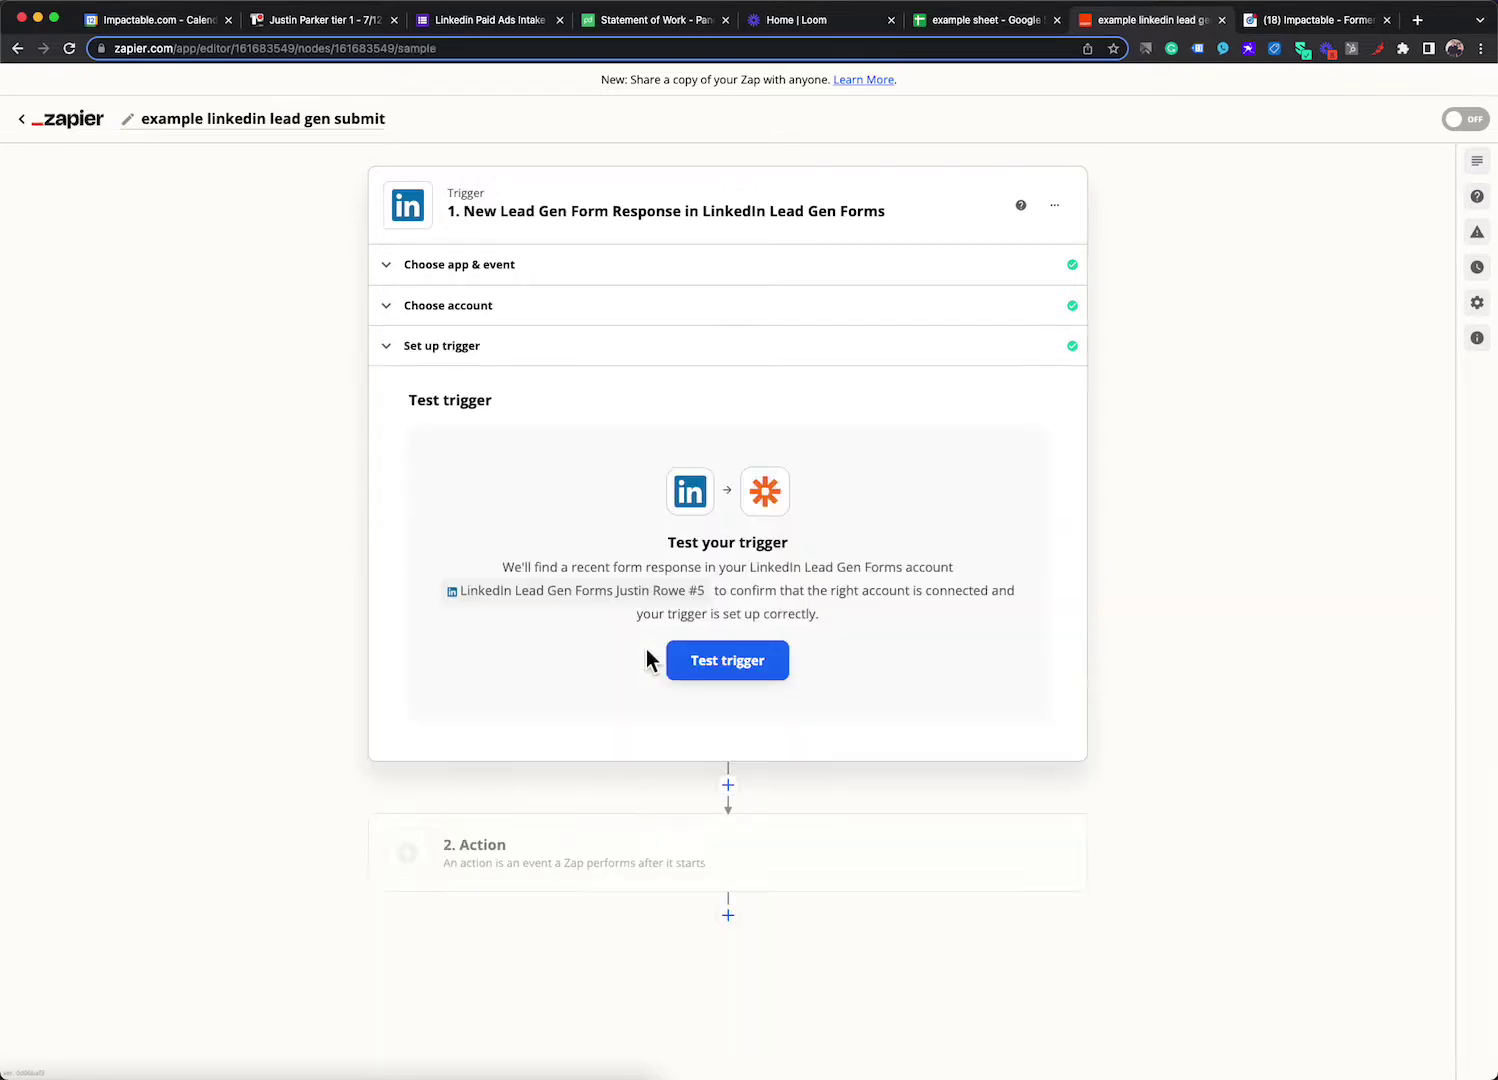
Step: Test the trigger and review the returned Newsletter Sign-up form response data
click(776, 672)
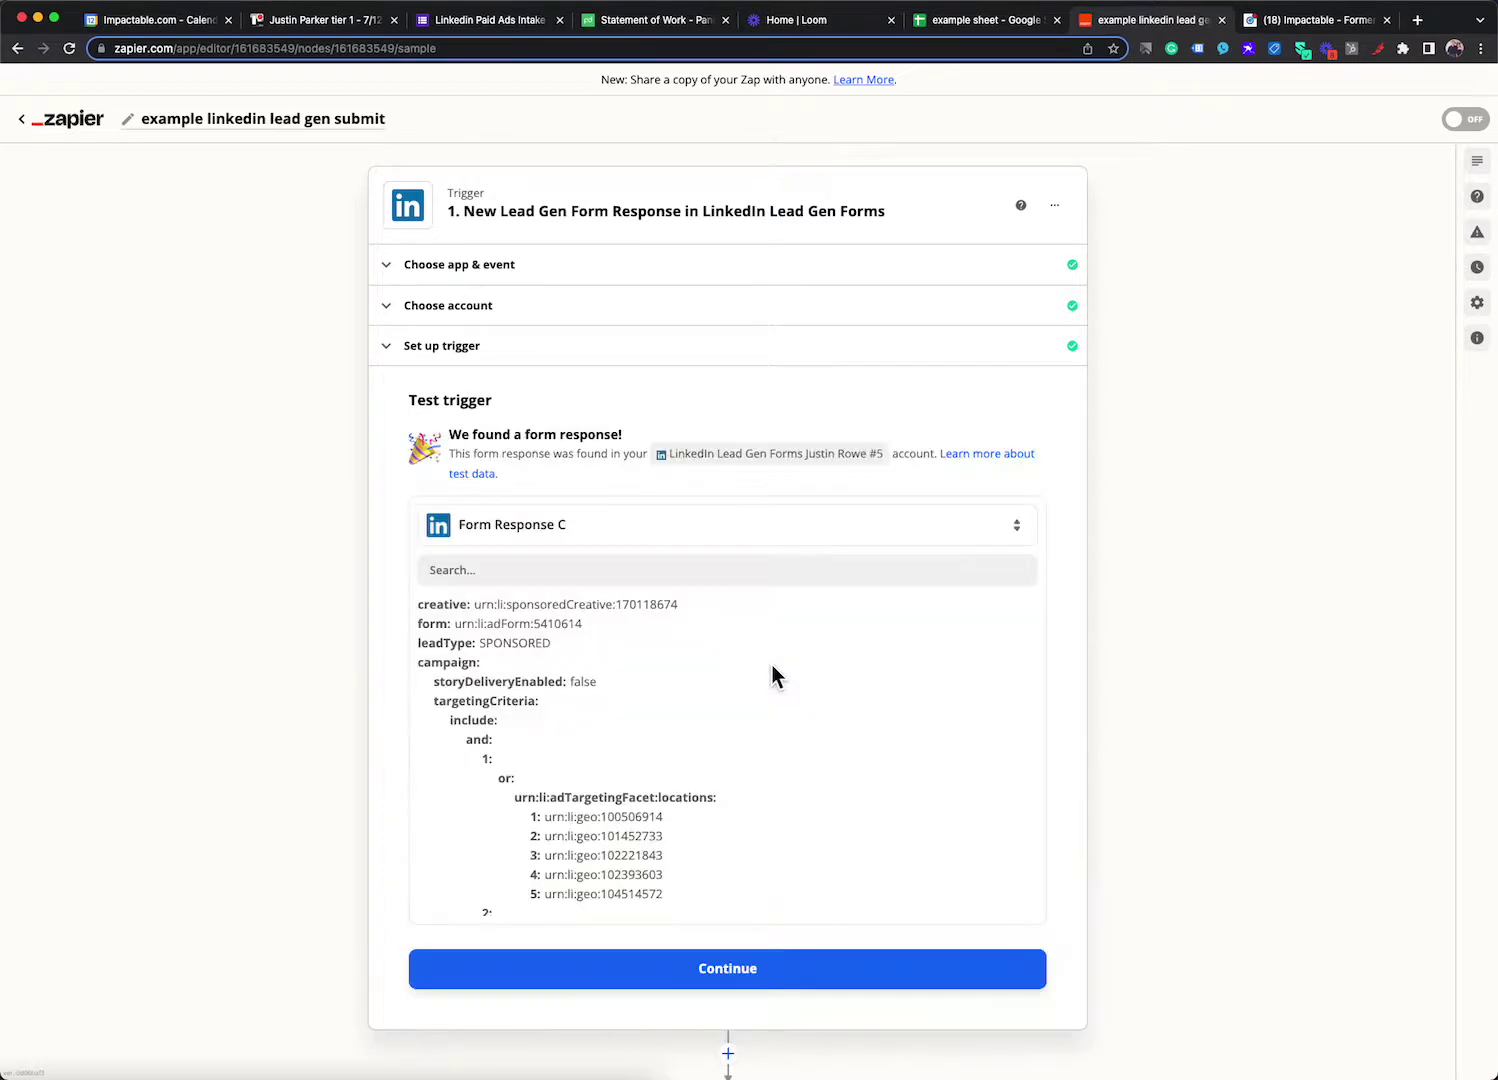
scroll(672, 719, down, 1)
scroll(671, 767, up, 1)
scroll(671, 777, down, 10)
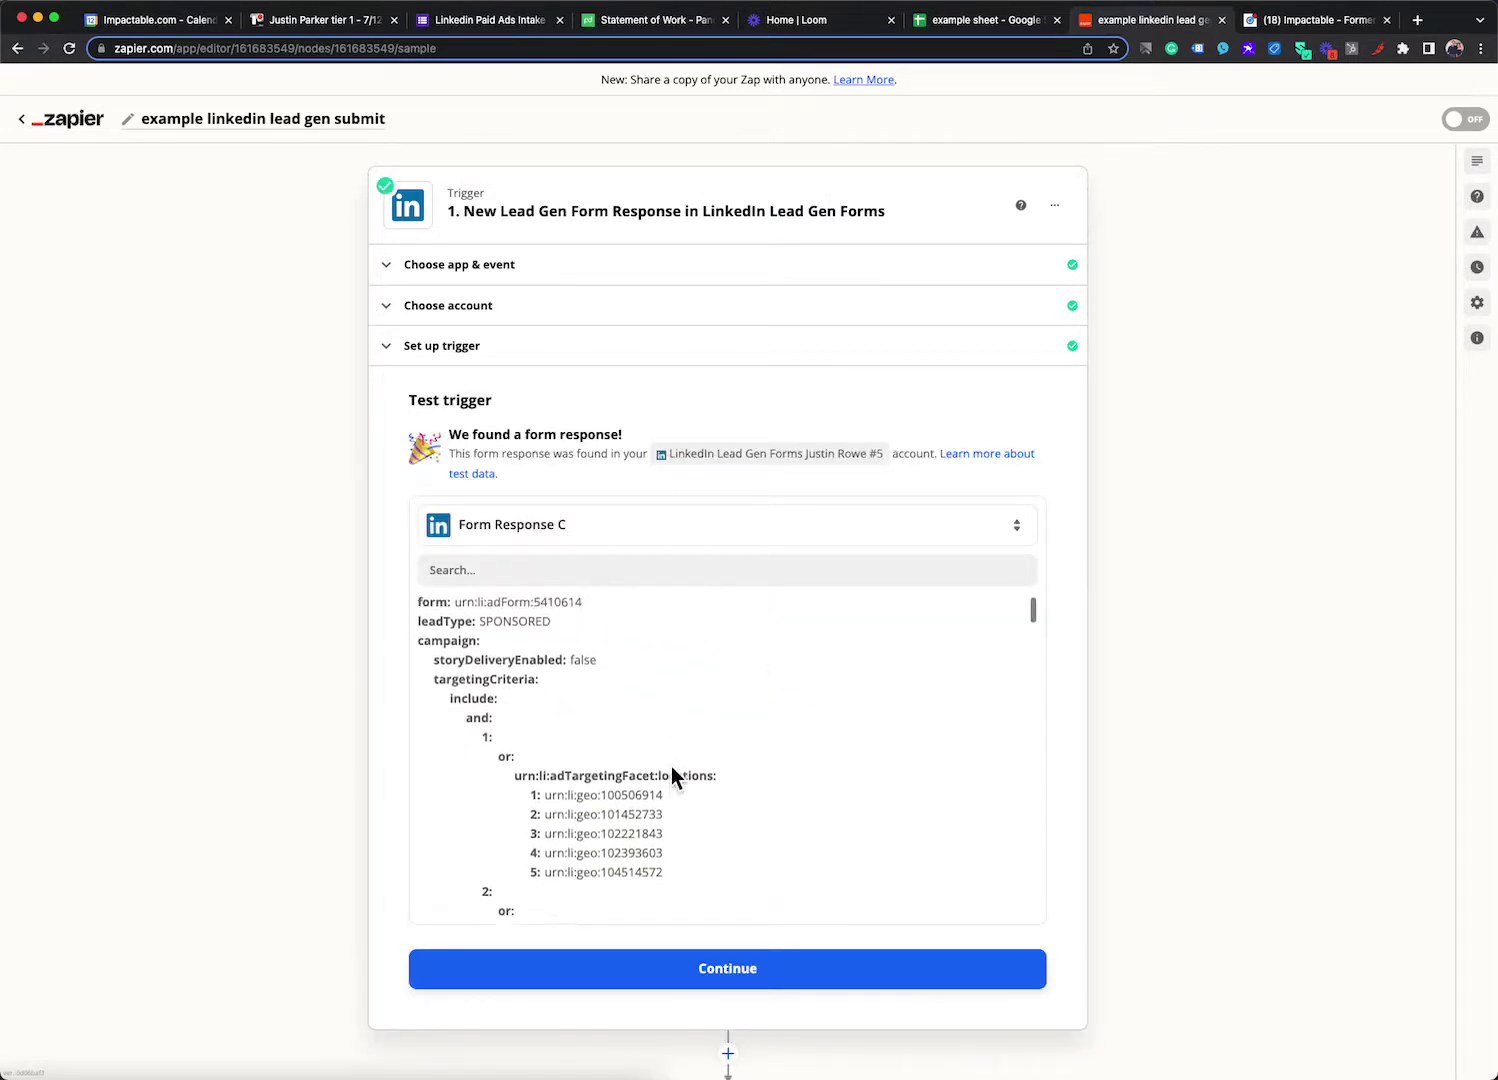
scroll(668, 770, down, 10)
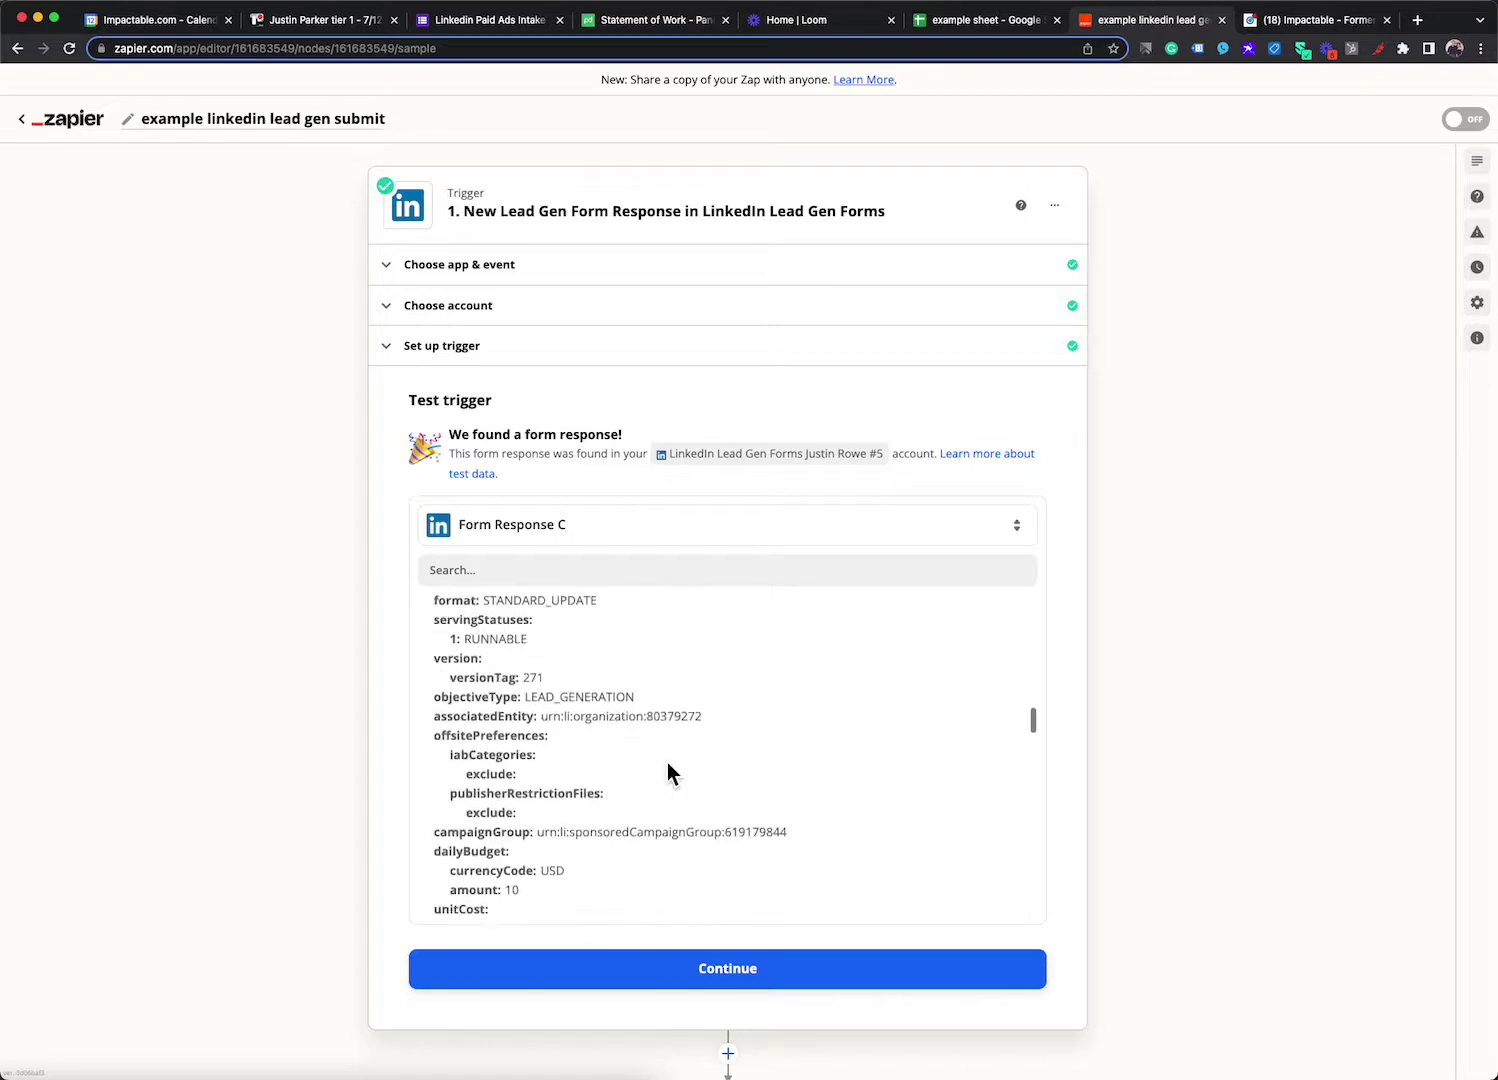
scroll(668, 780, down, 5)
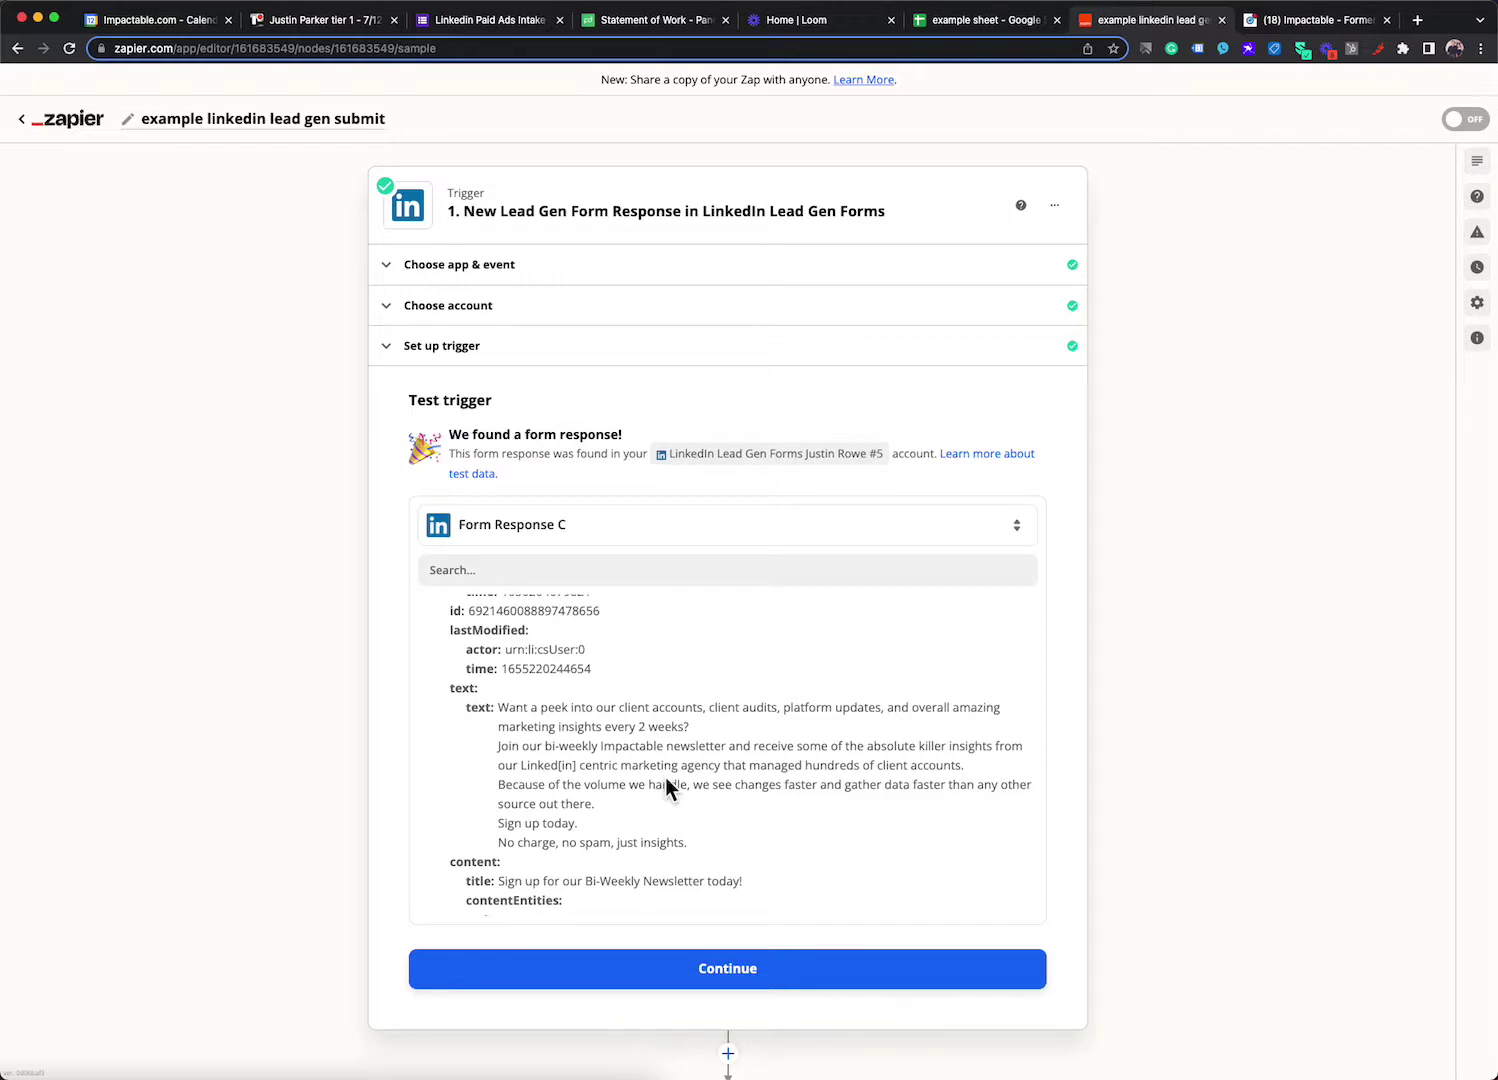
scroll(665, 777, down, 10)
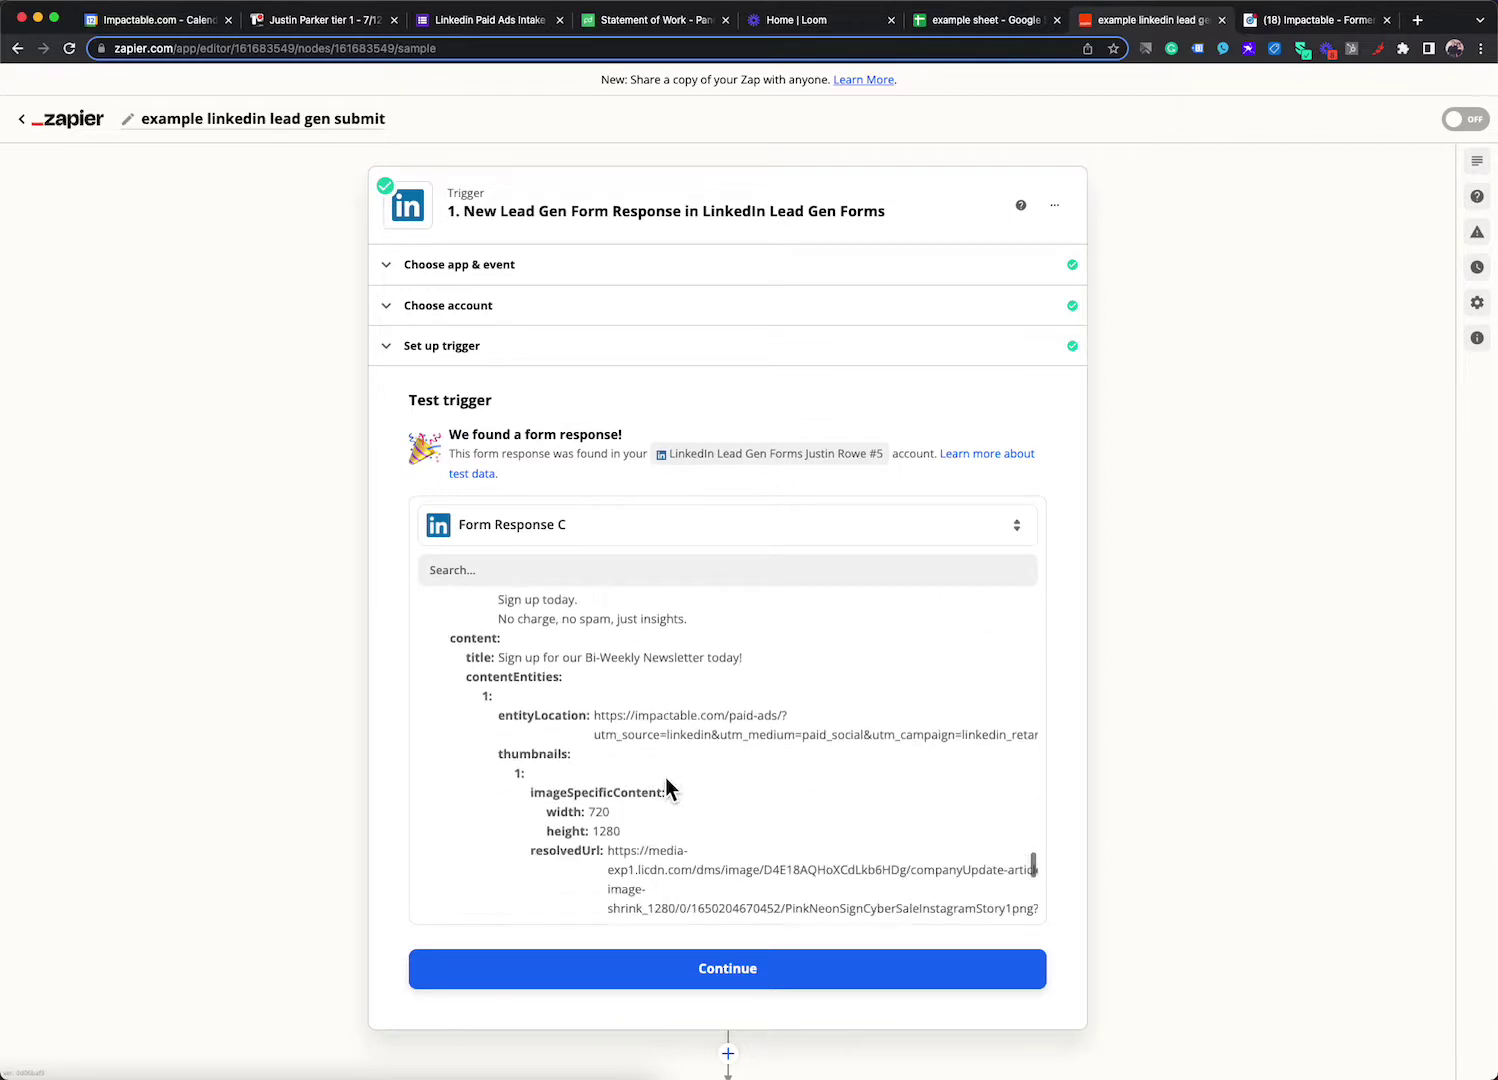
scroll(665, 787, up, 10)
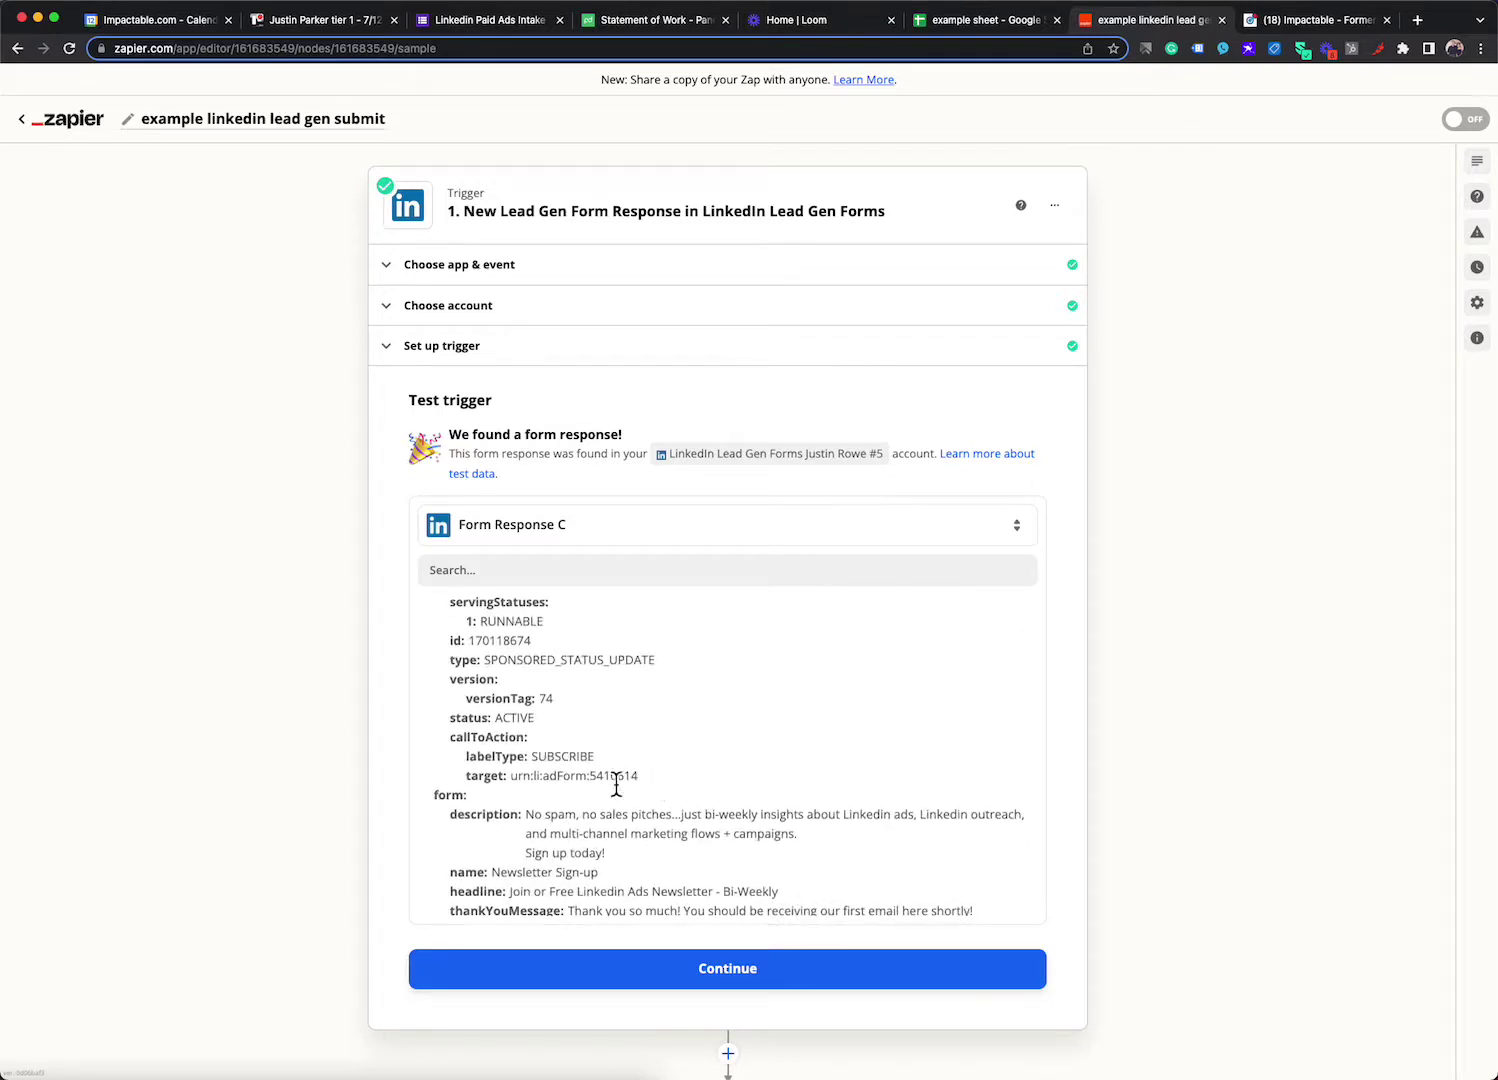
scroll(588, 812, up, 2)
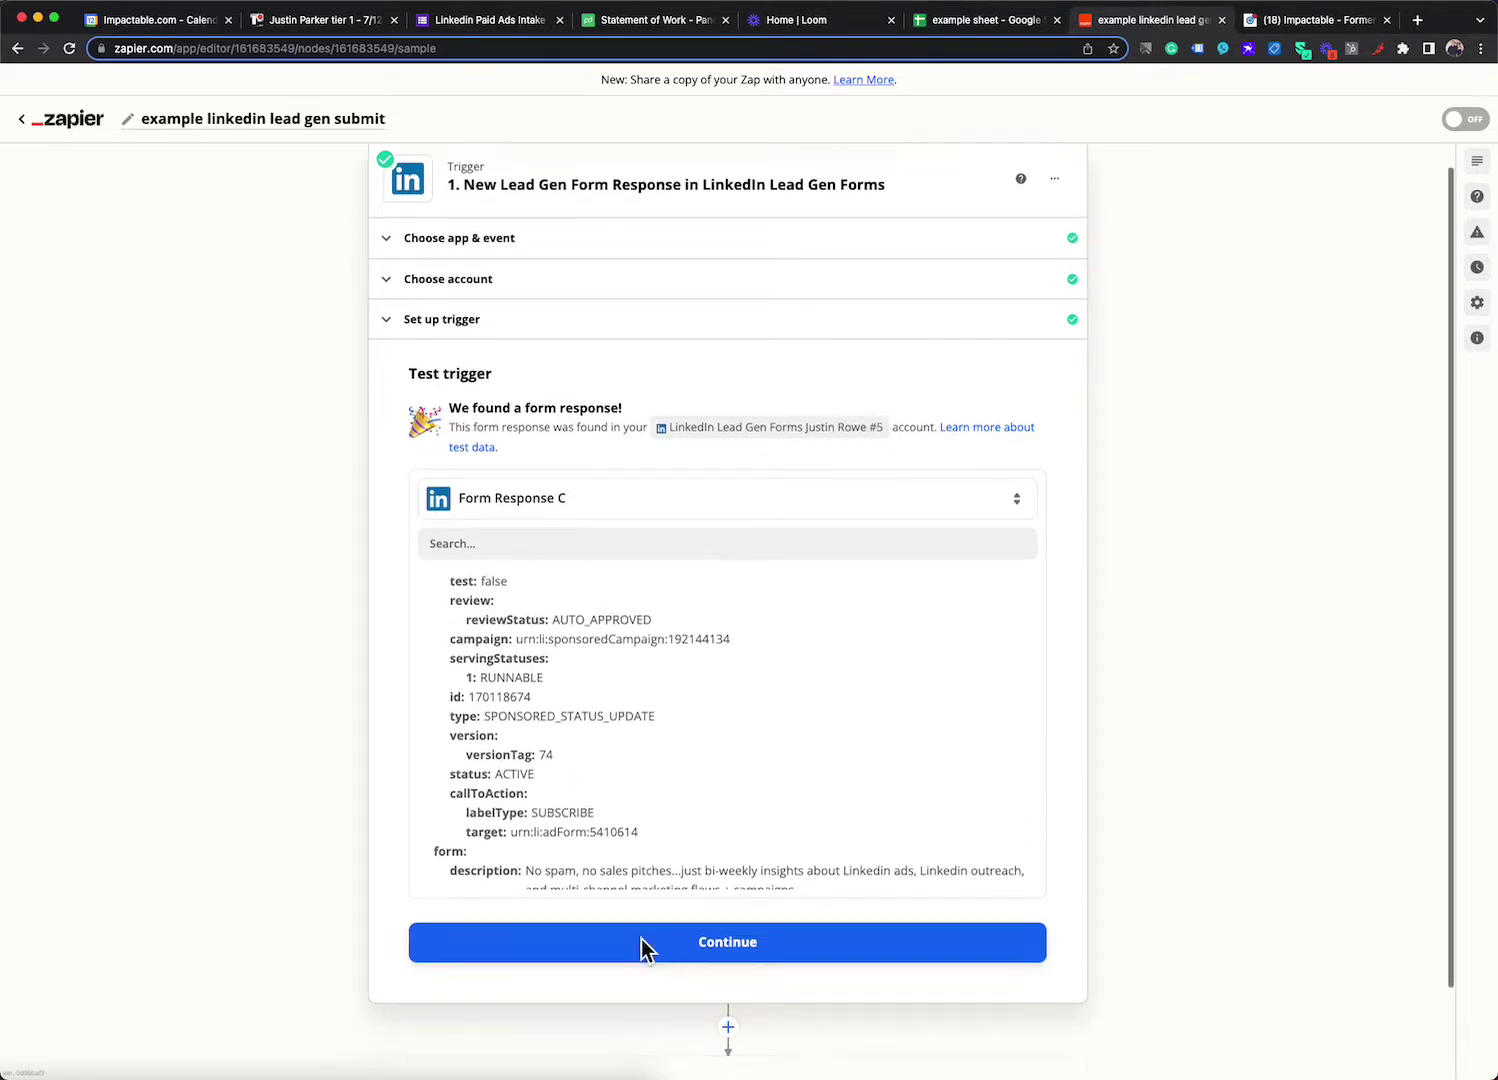
scroll(645, 950, down, 3)
Step: Accept the sample response and choose Google Sheets as the action app, searching 'googl'
click(699, 866)
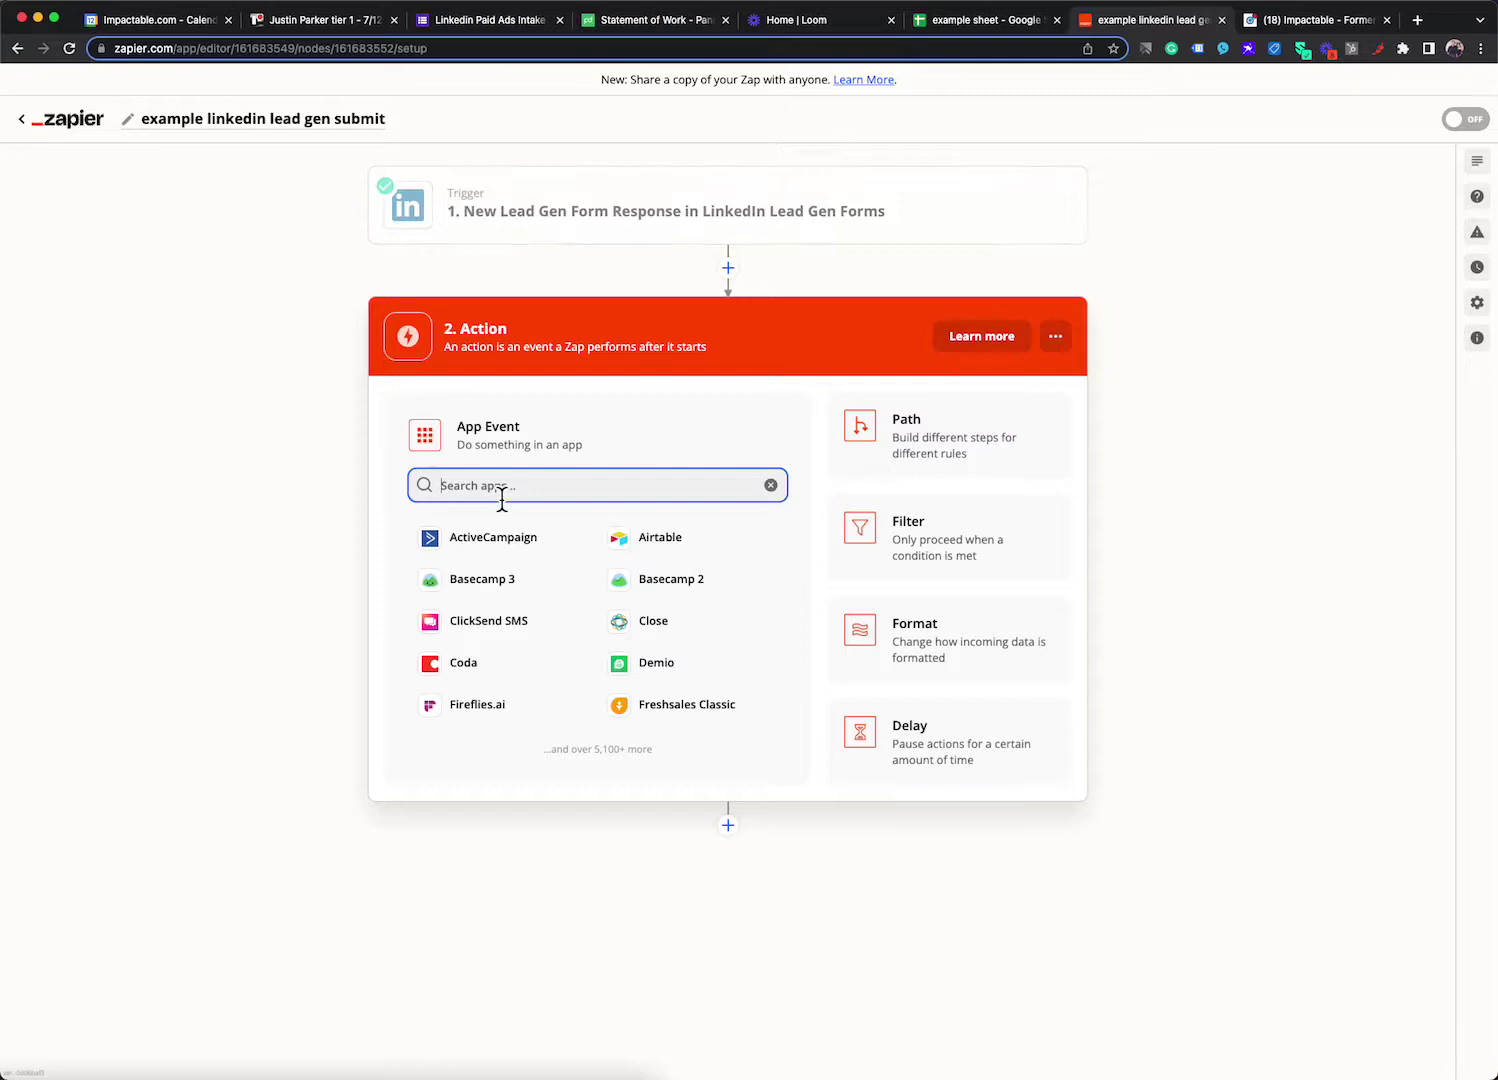
text(google)
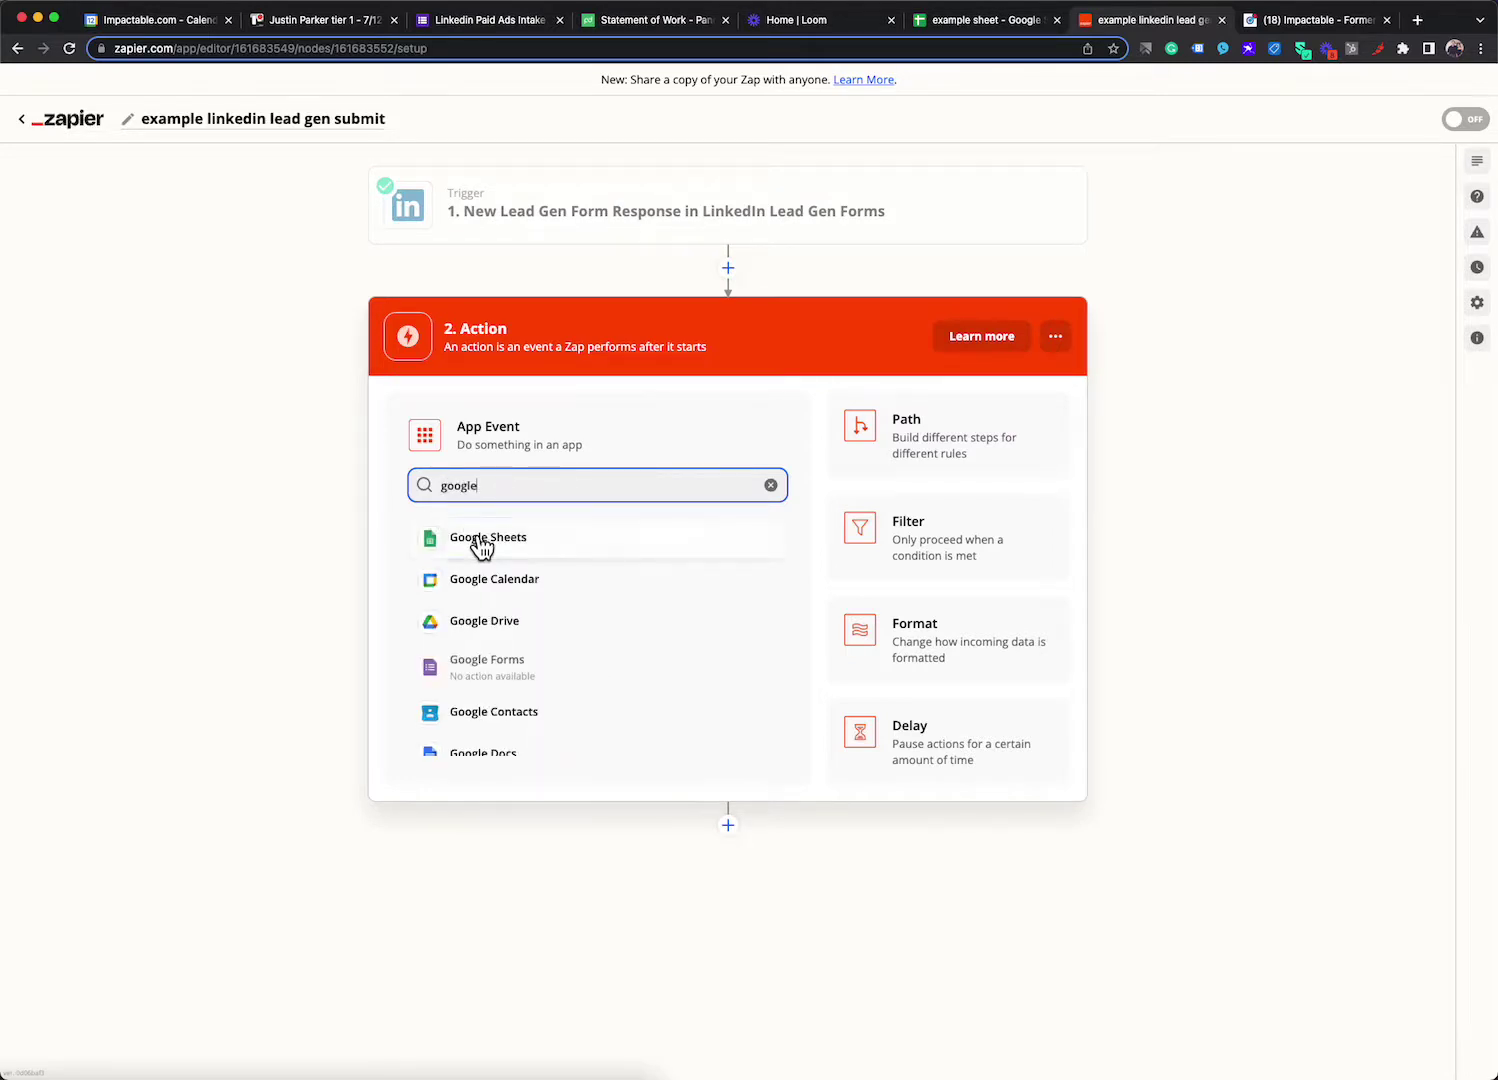
click(485, 541)
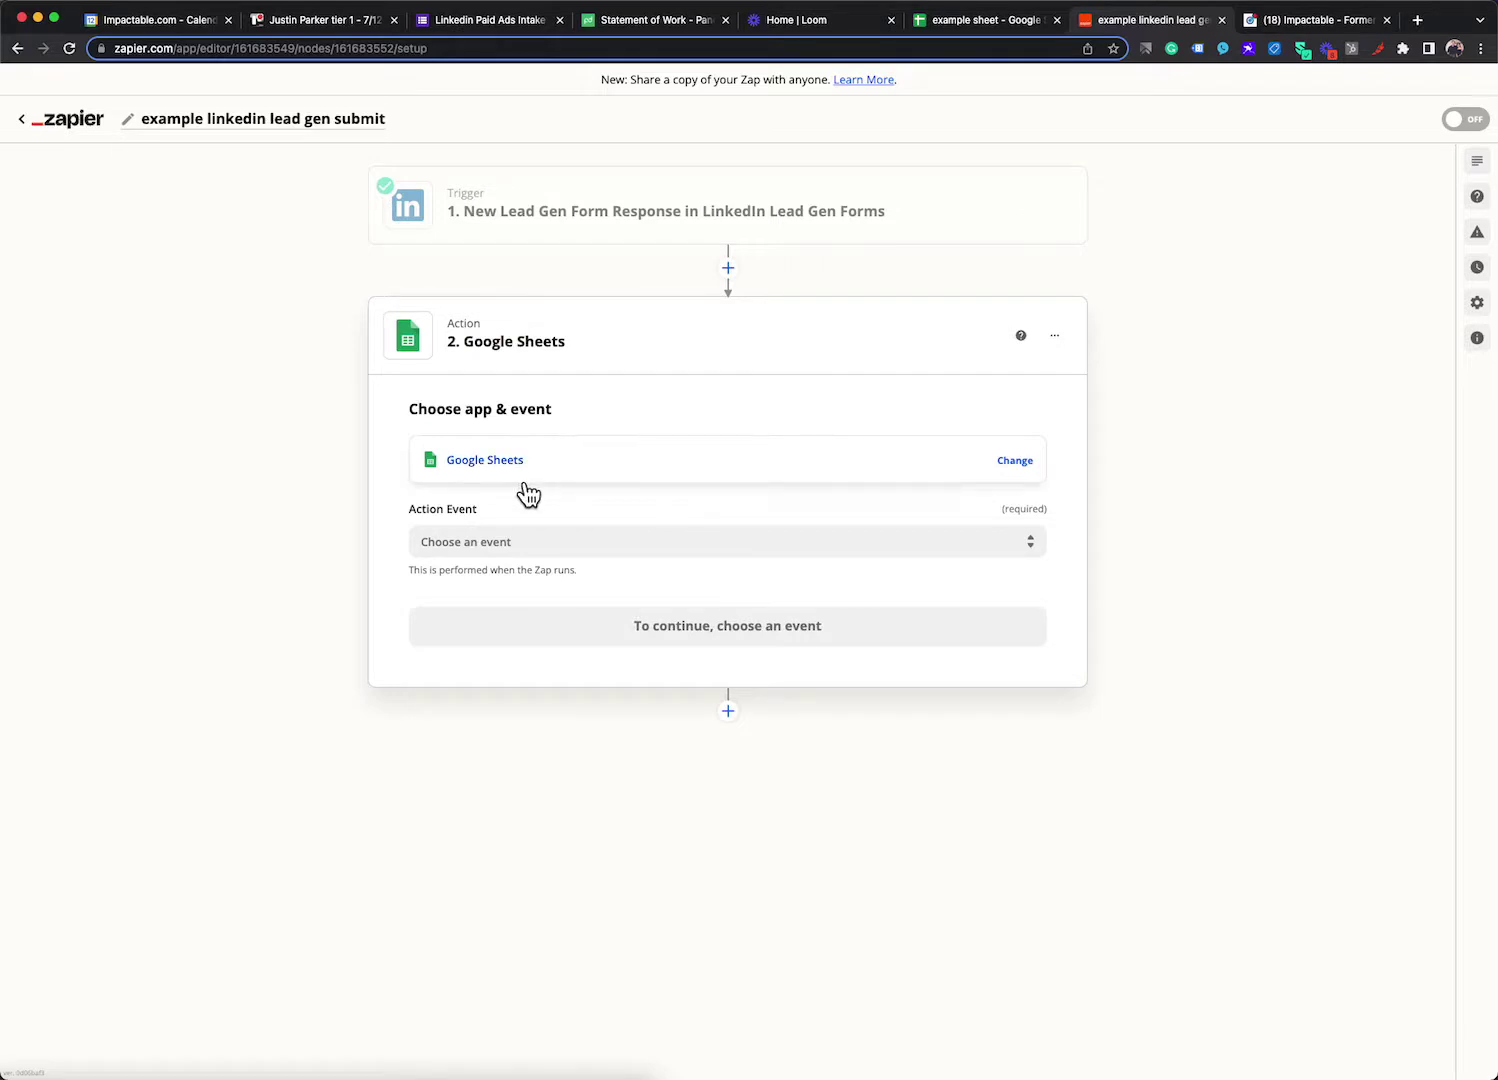
Step: Set the Google Sheets action event to Create Spreadsheet Row
click(555, 545)
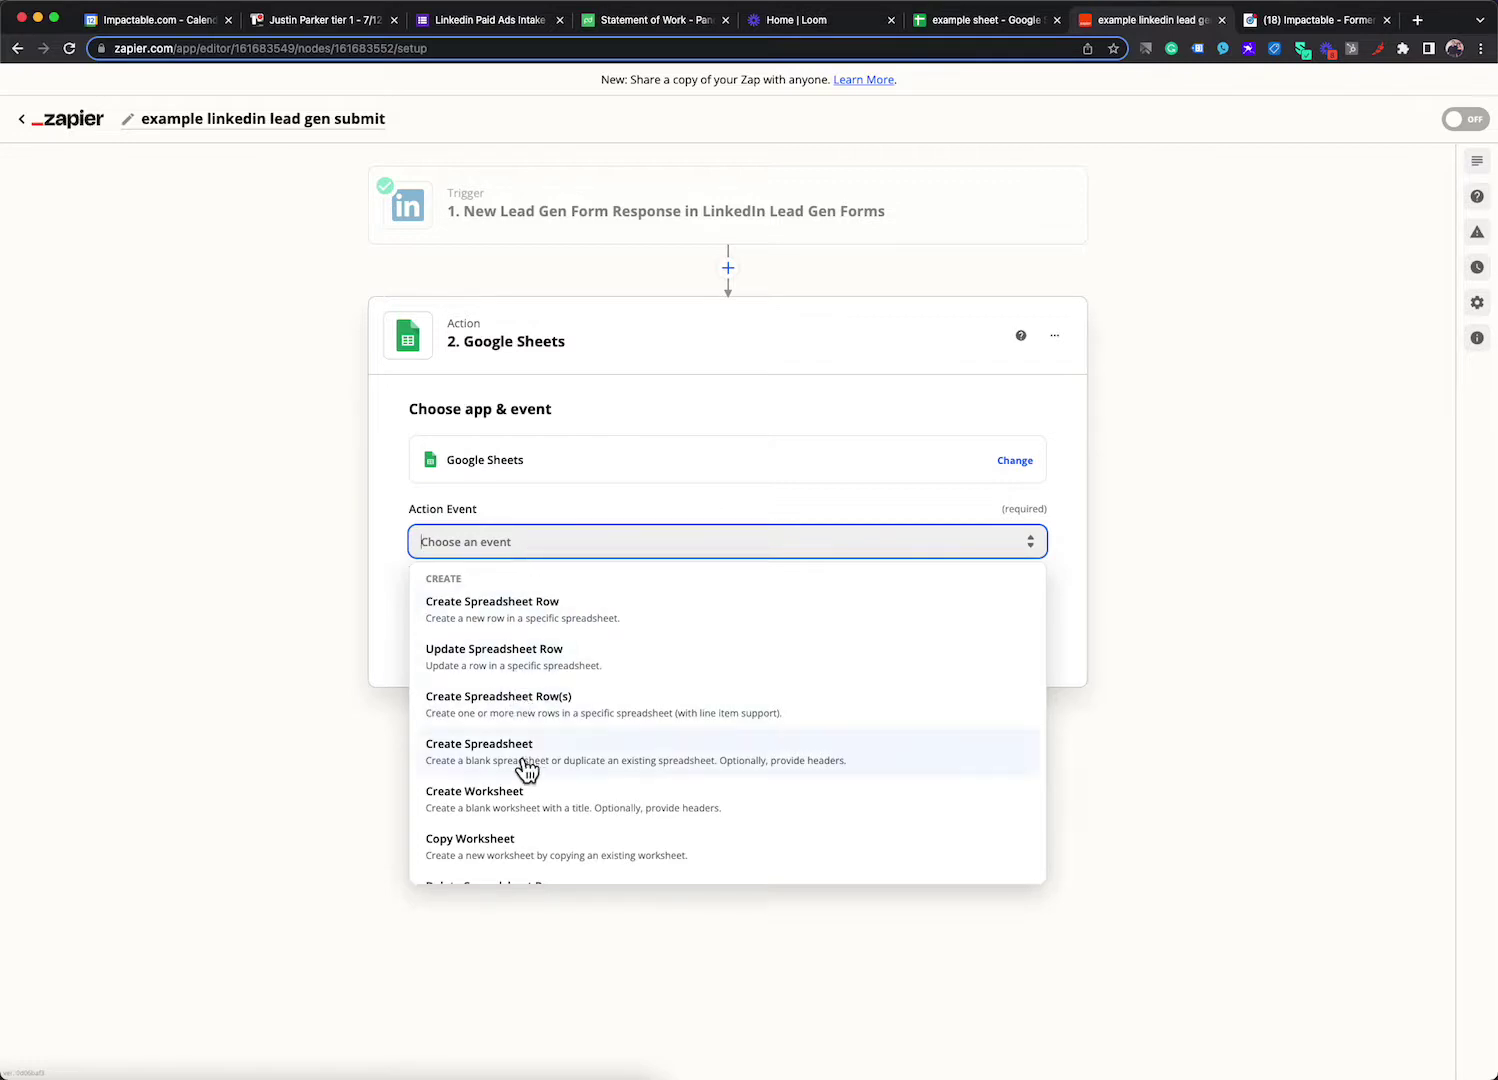
click(532, 620)
click(584, 638)
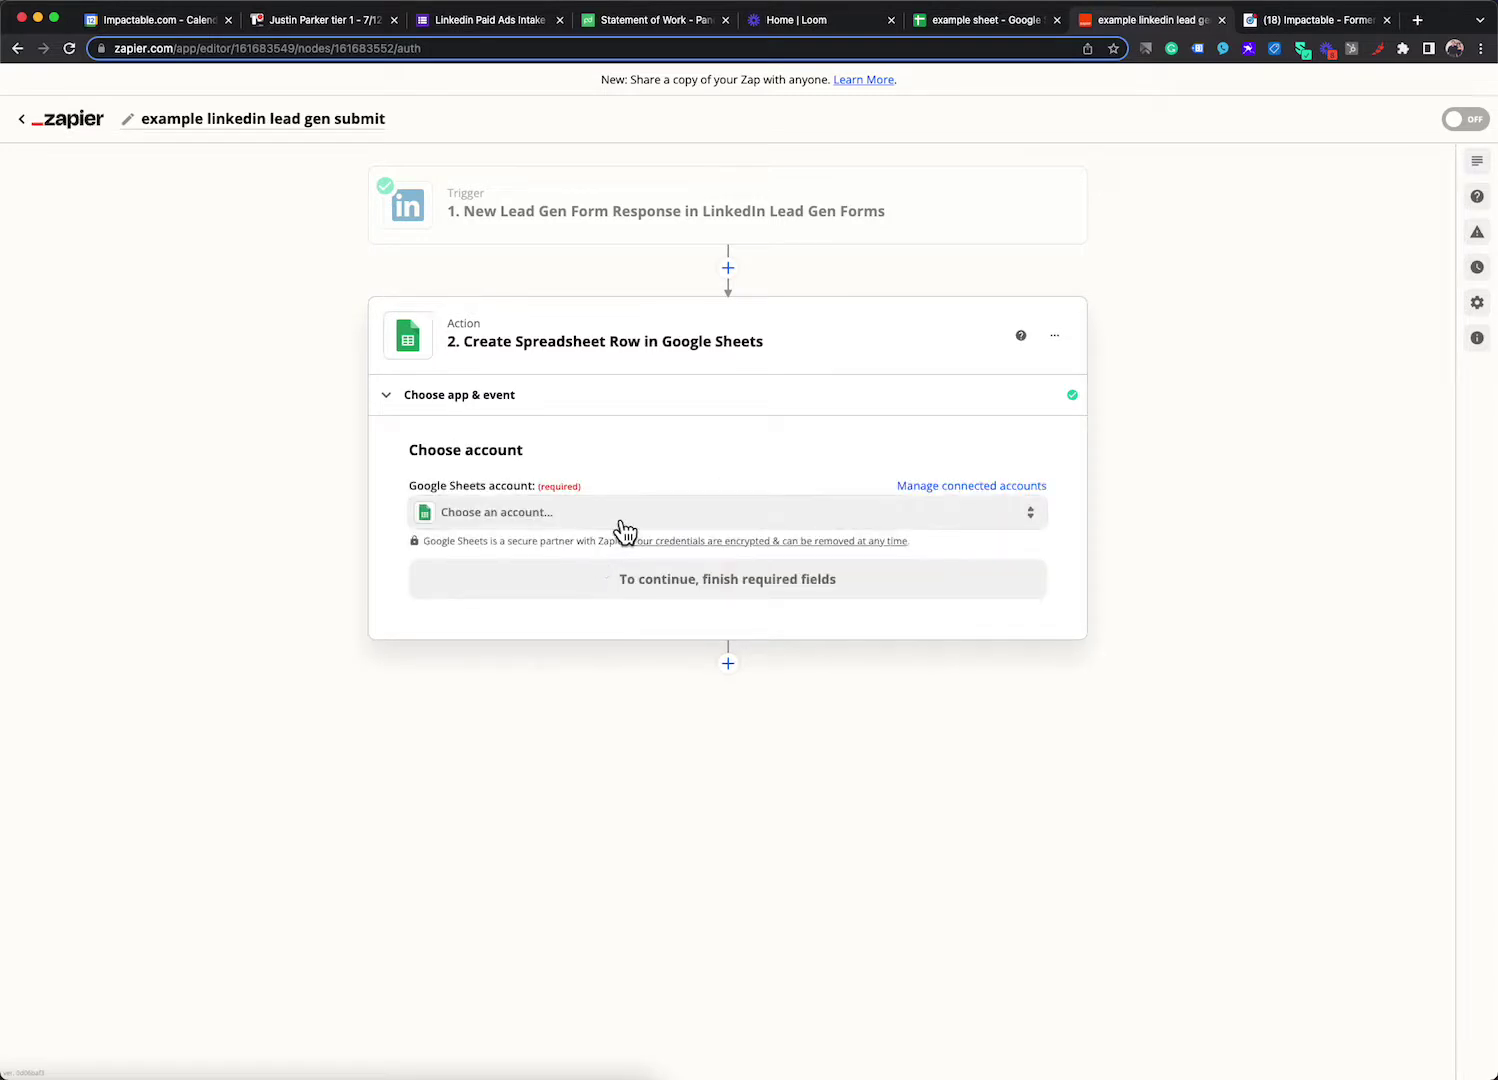
Step: Connect the Google Sheets account for the action and continue to setup
click(624, 530)
scroll(568, 706, down, 5)
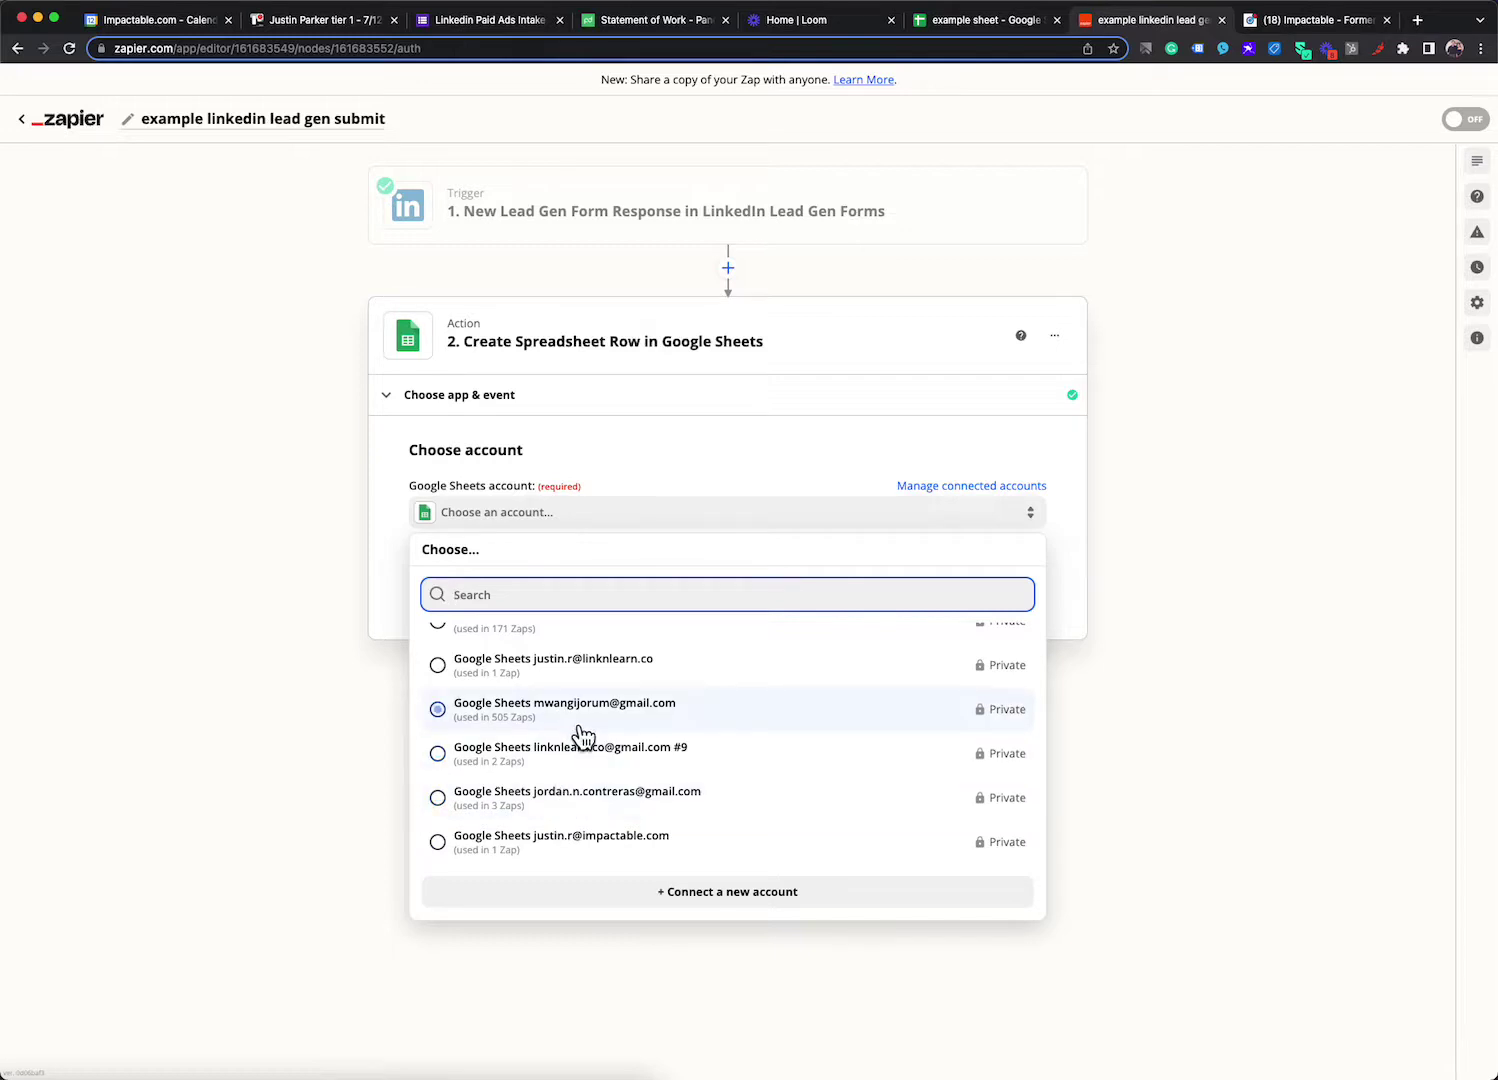
scroll(581, 730, up, 10)
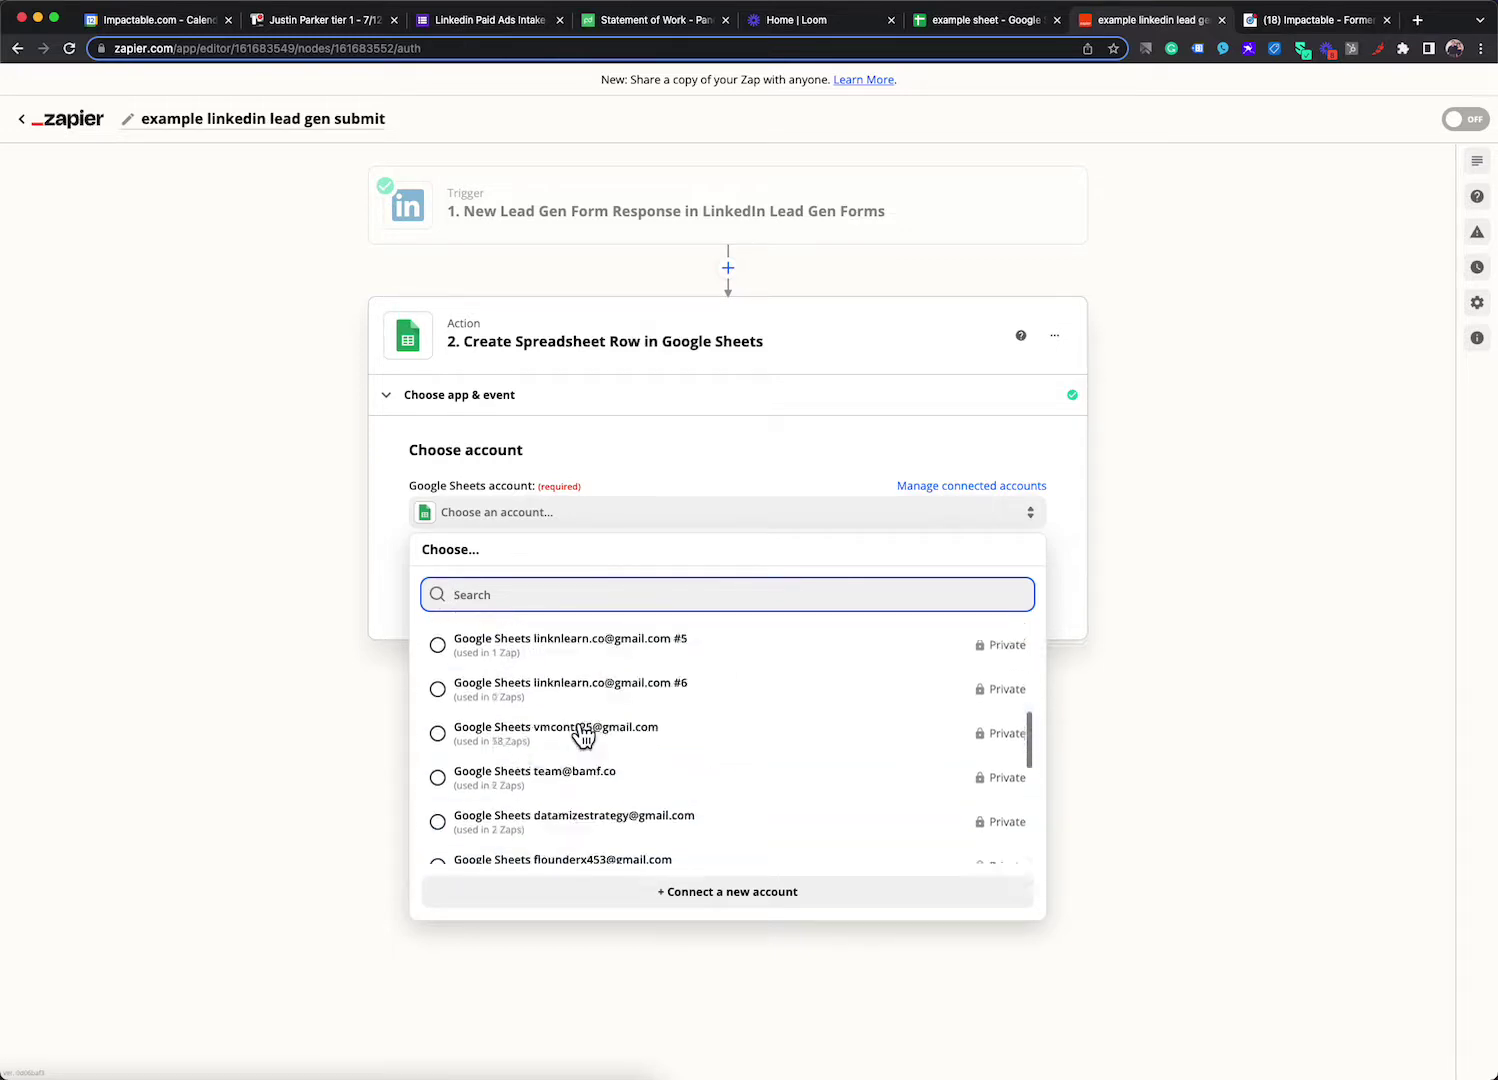
click(602, 652)
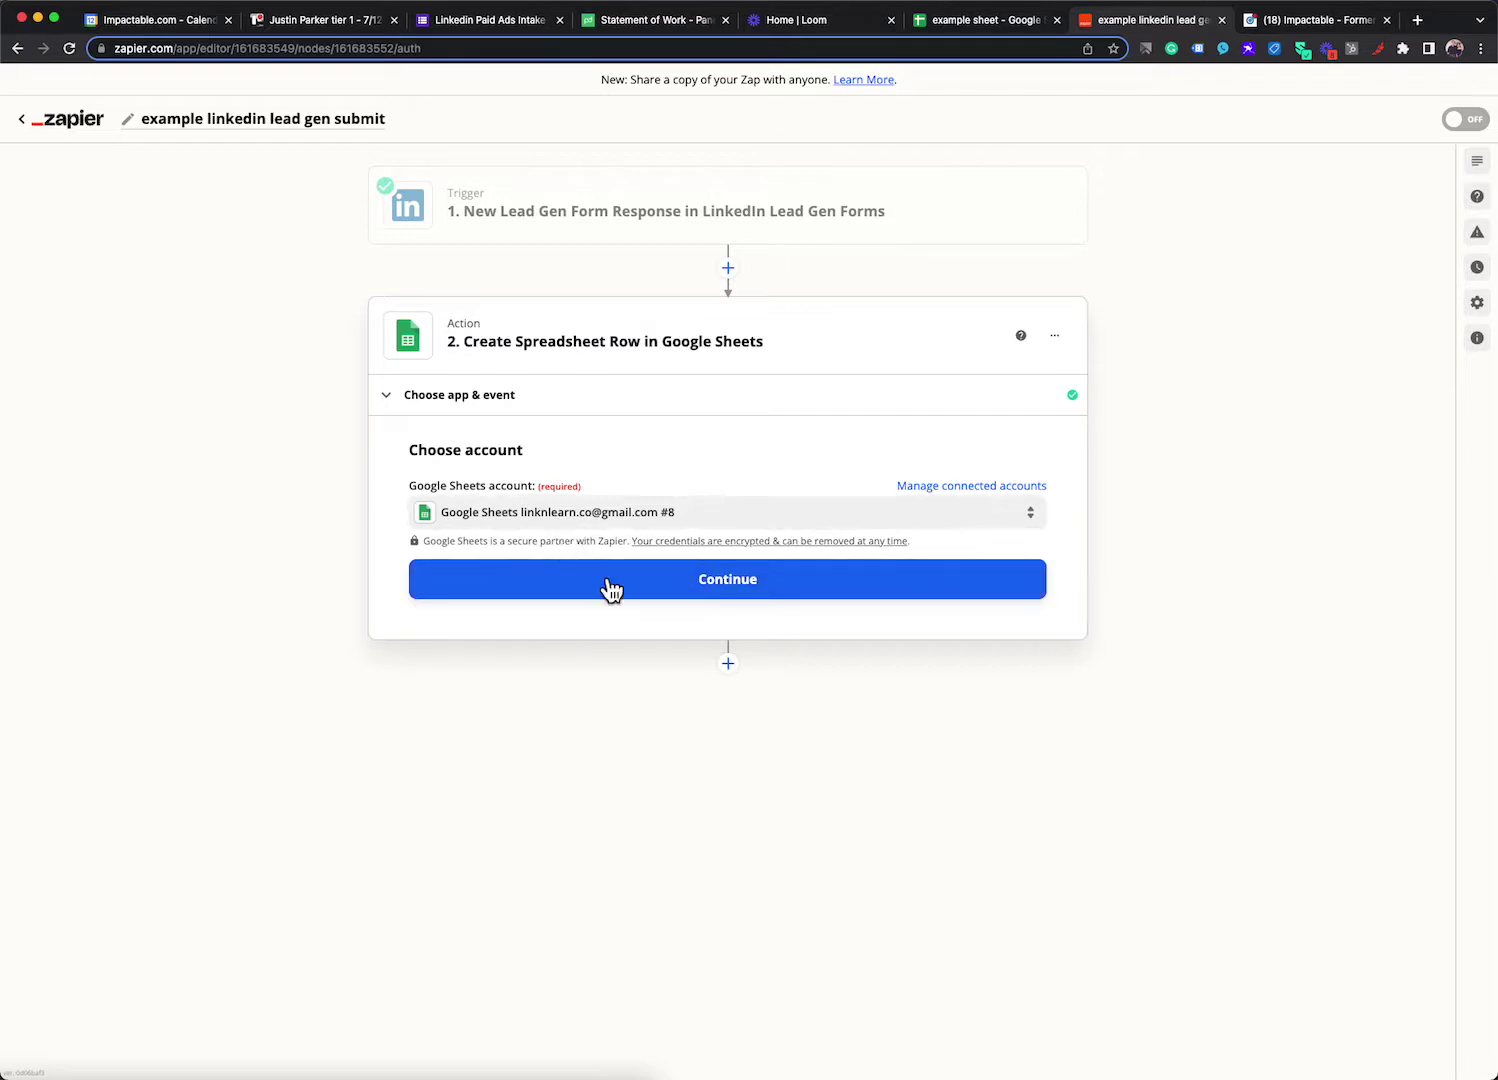
click(643, 594)
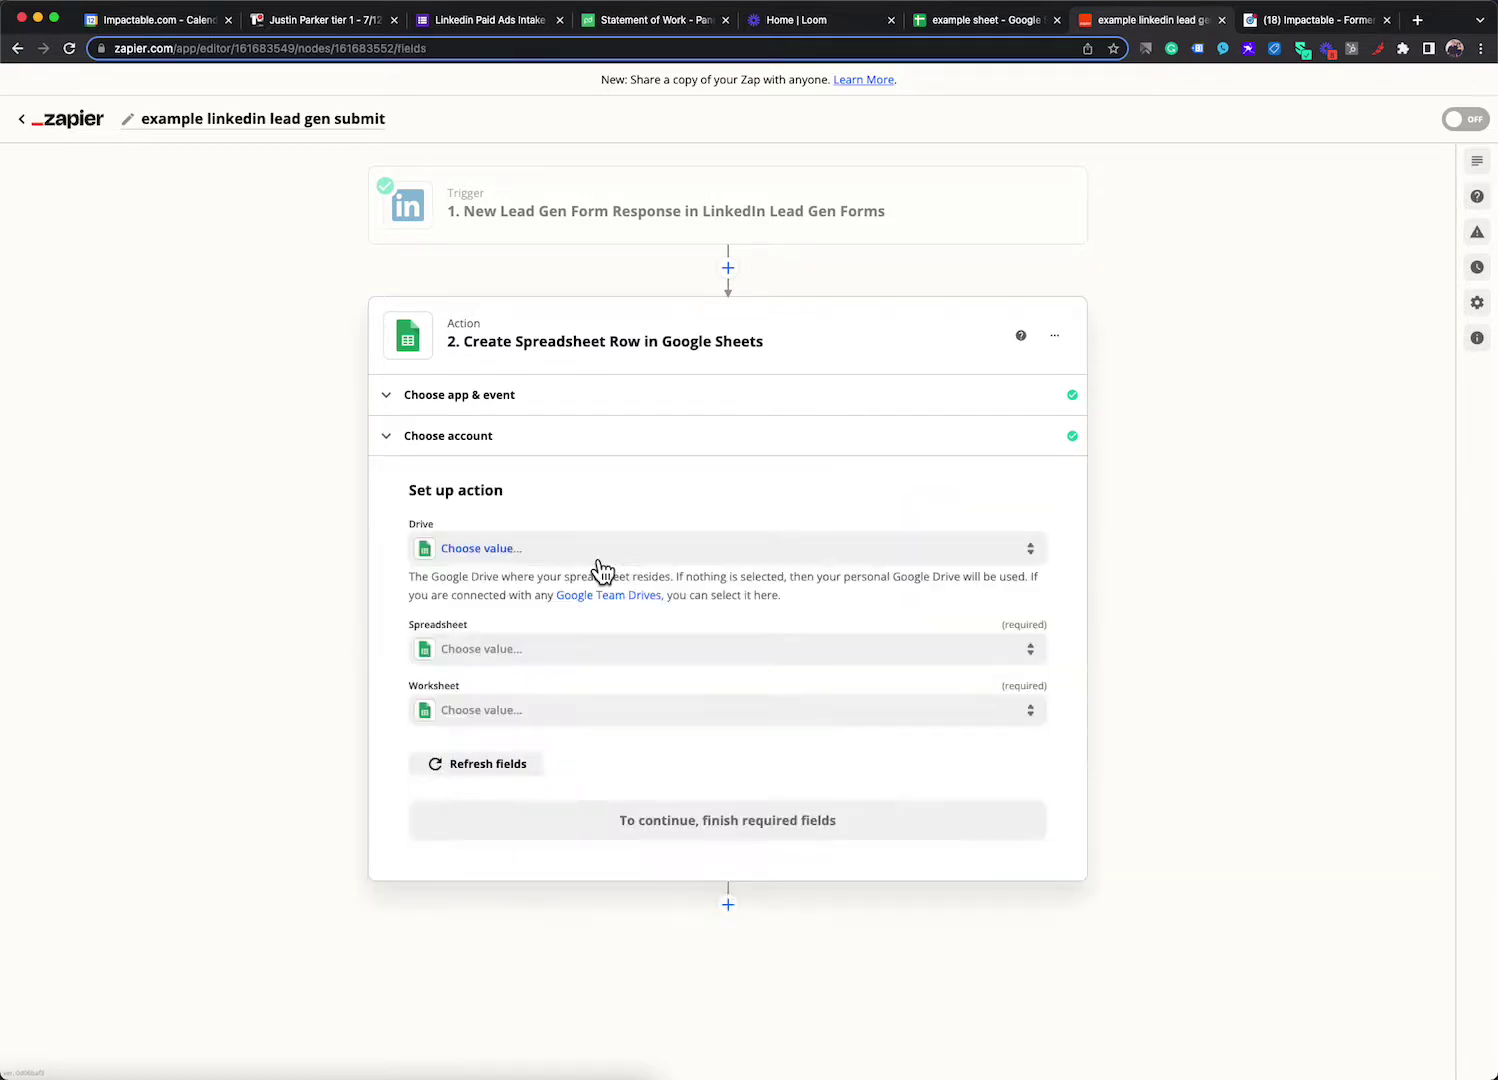
Step: Choose My Google Drive and the example sheet spreadsheet, then switch to that spreadsheet
click(600, 566)
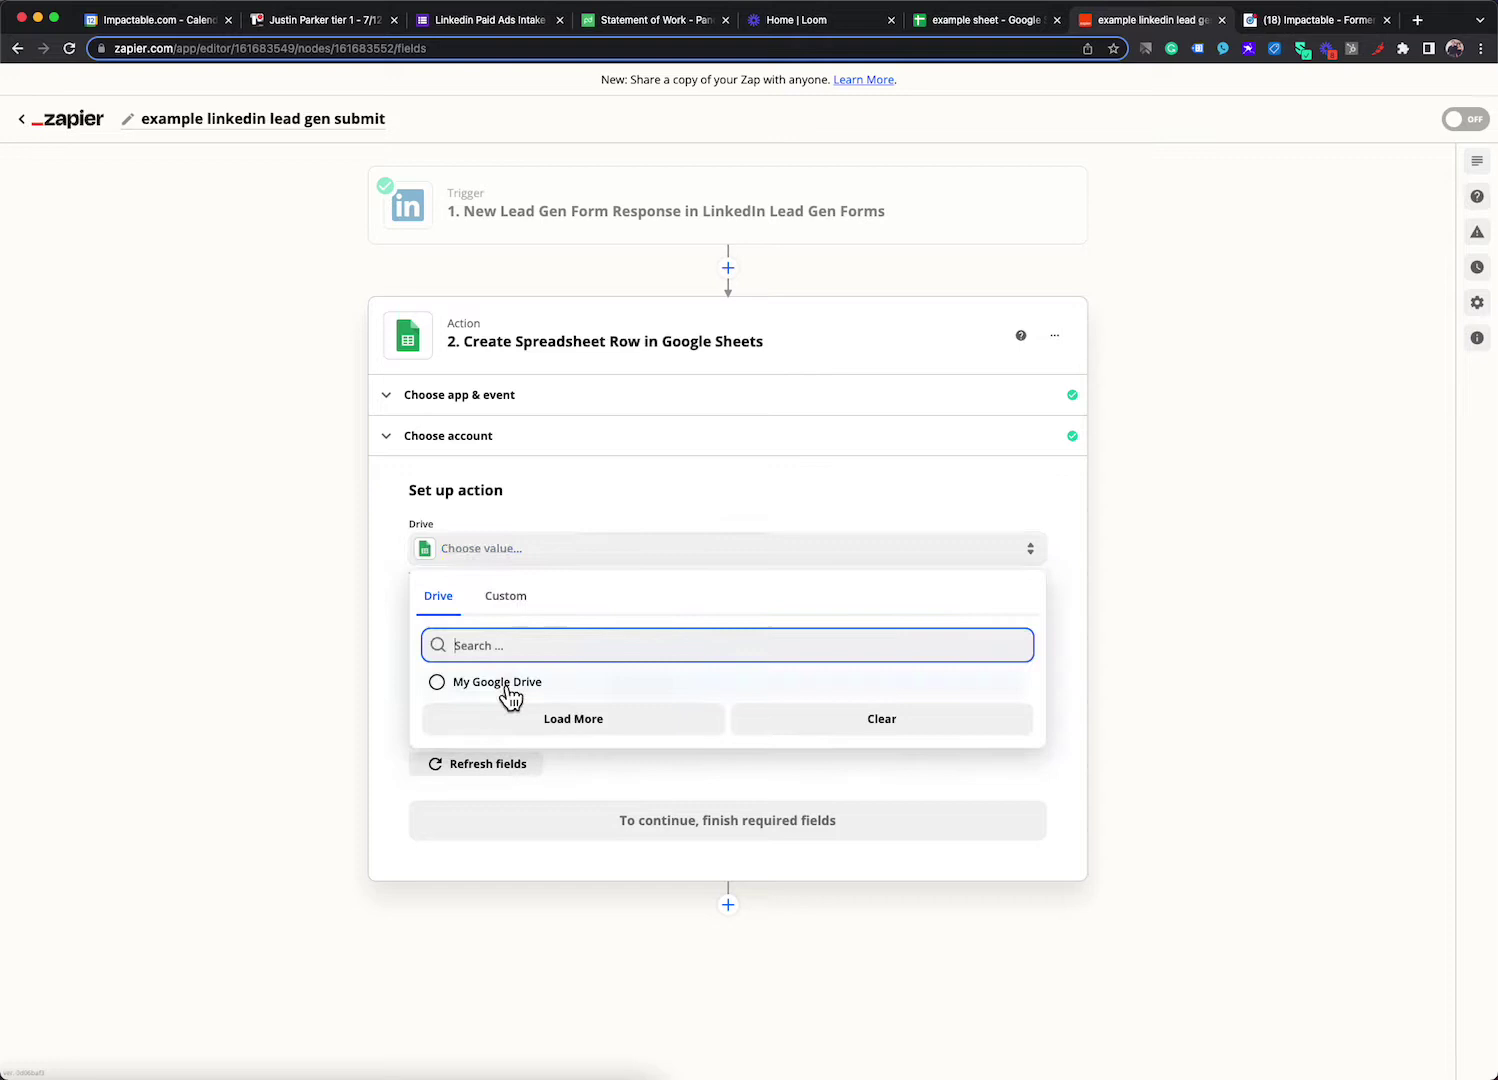
click(506, 686)
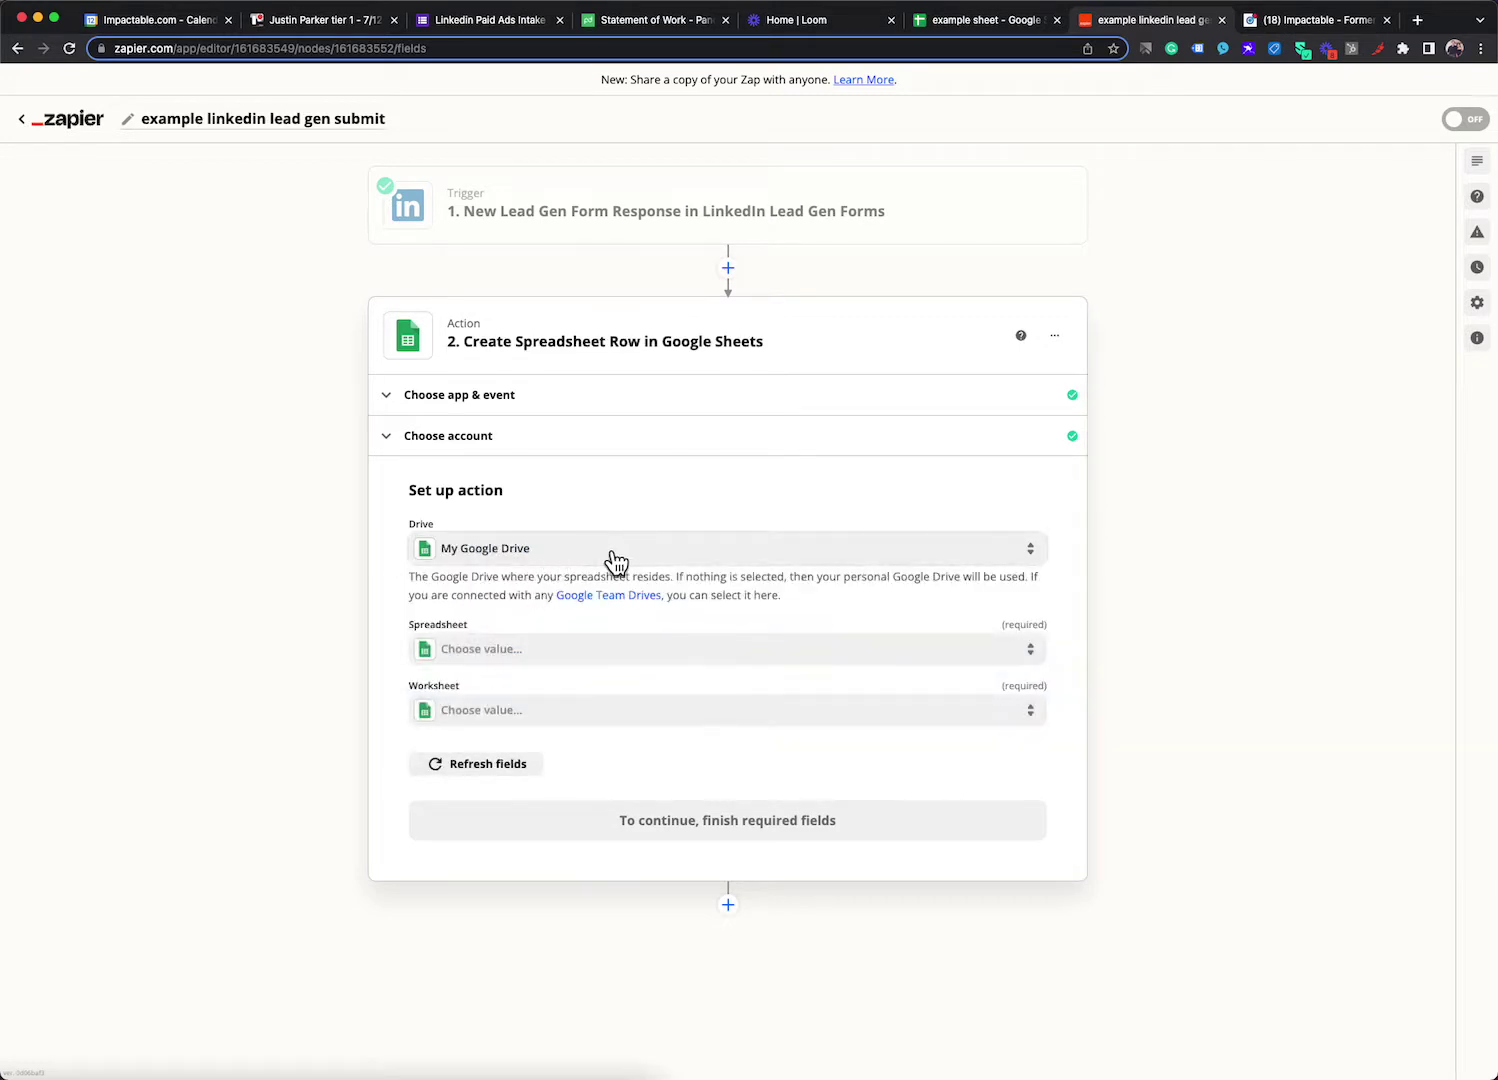
click(575, 660)
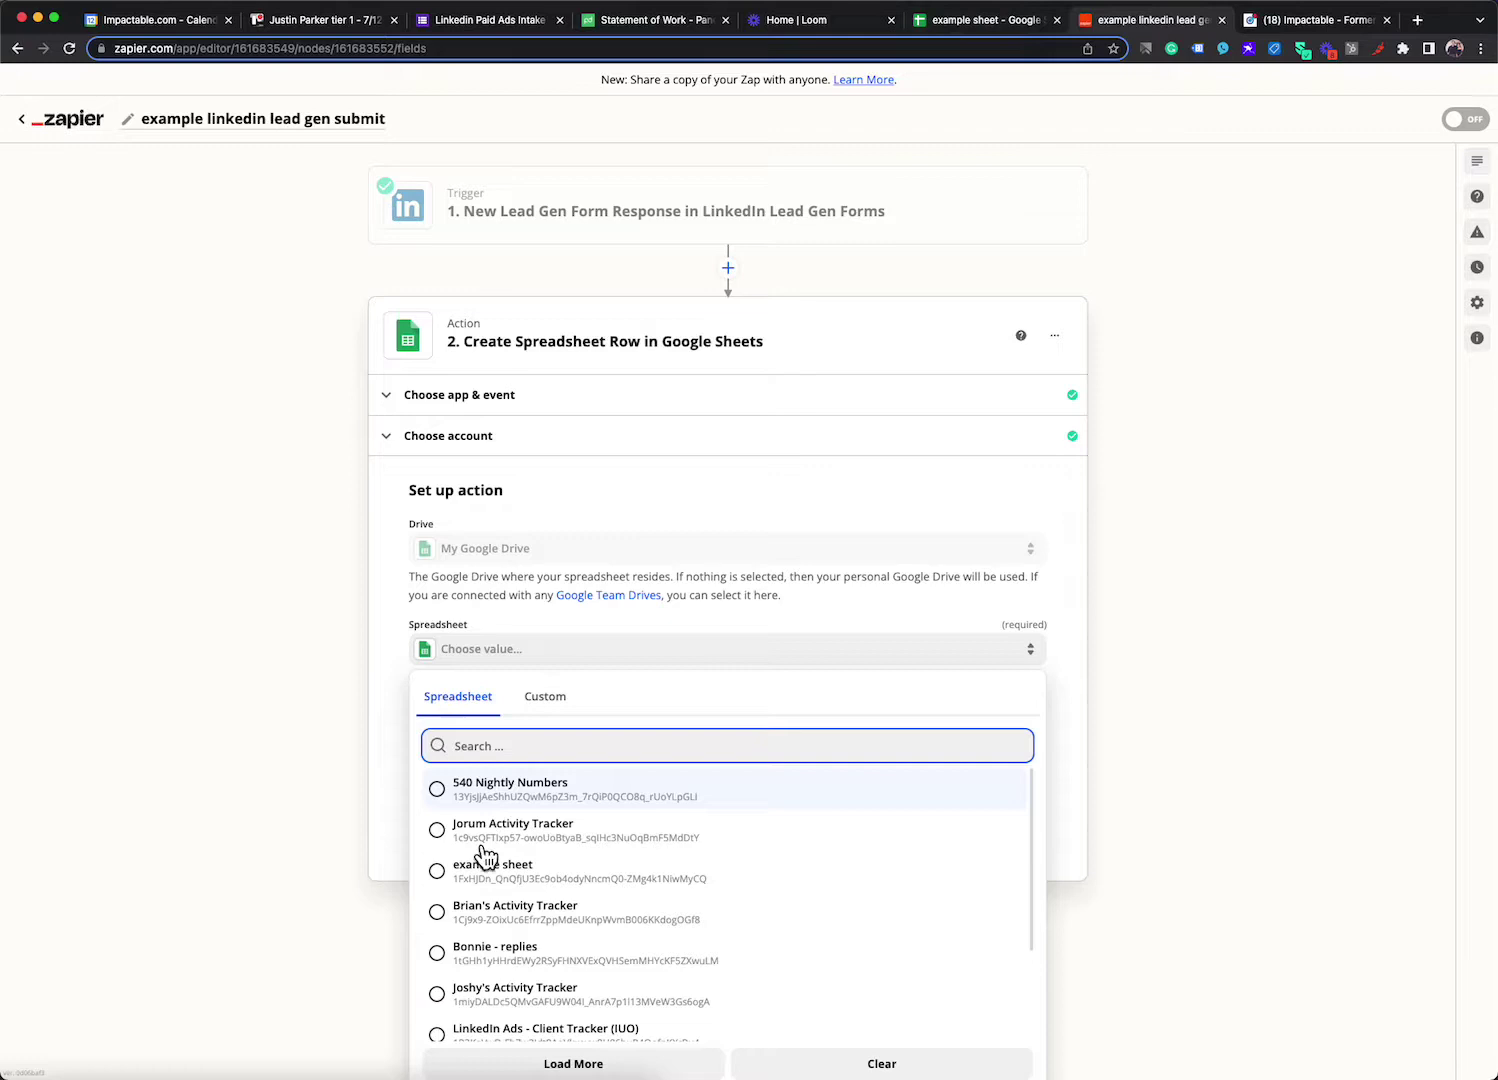
click(510, 882)
click(535, 777)
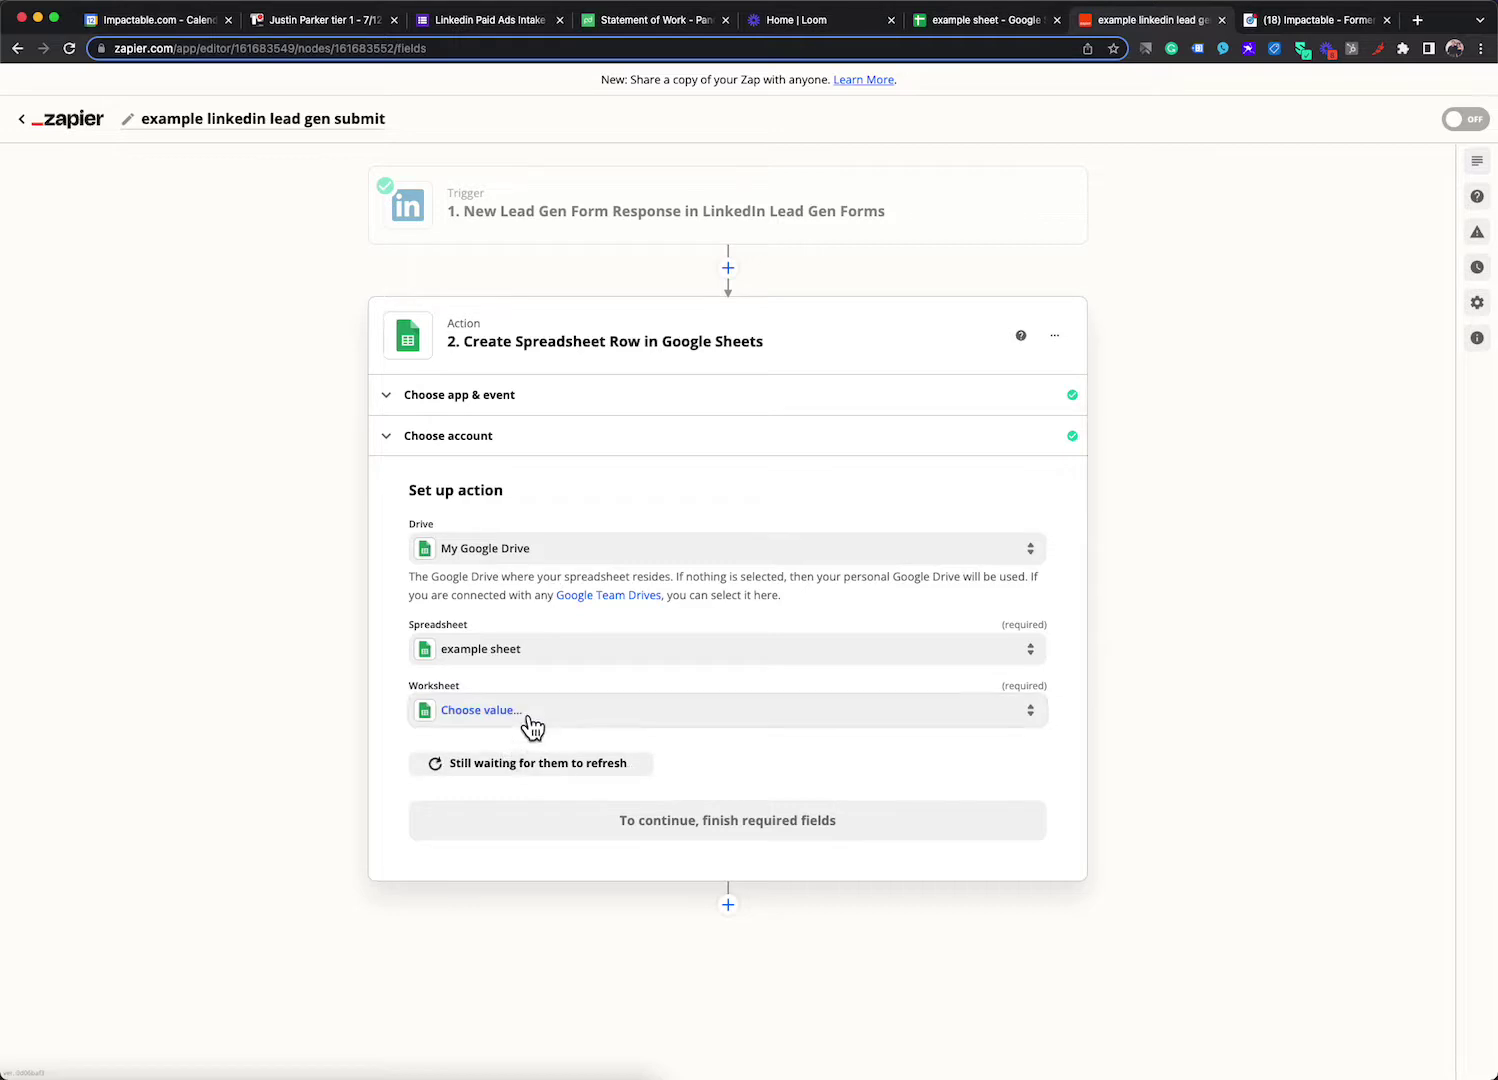
click(503, 714)
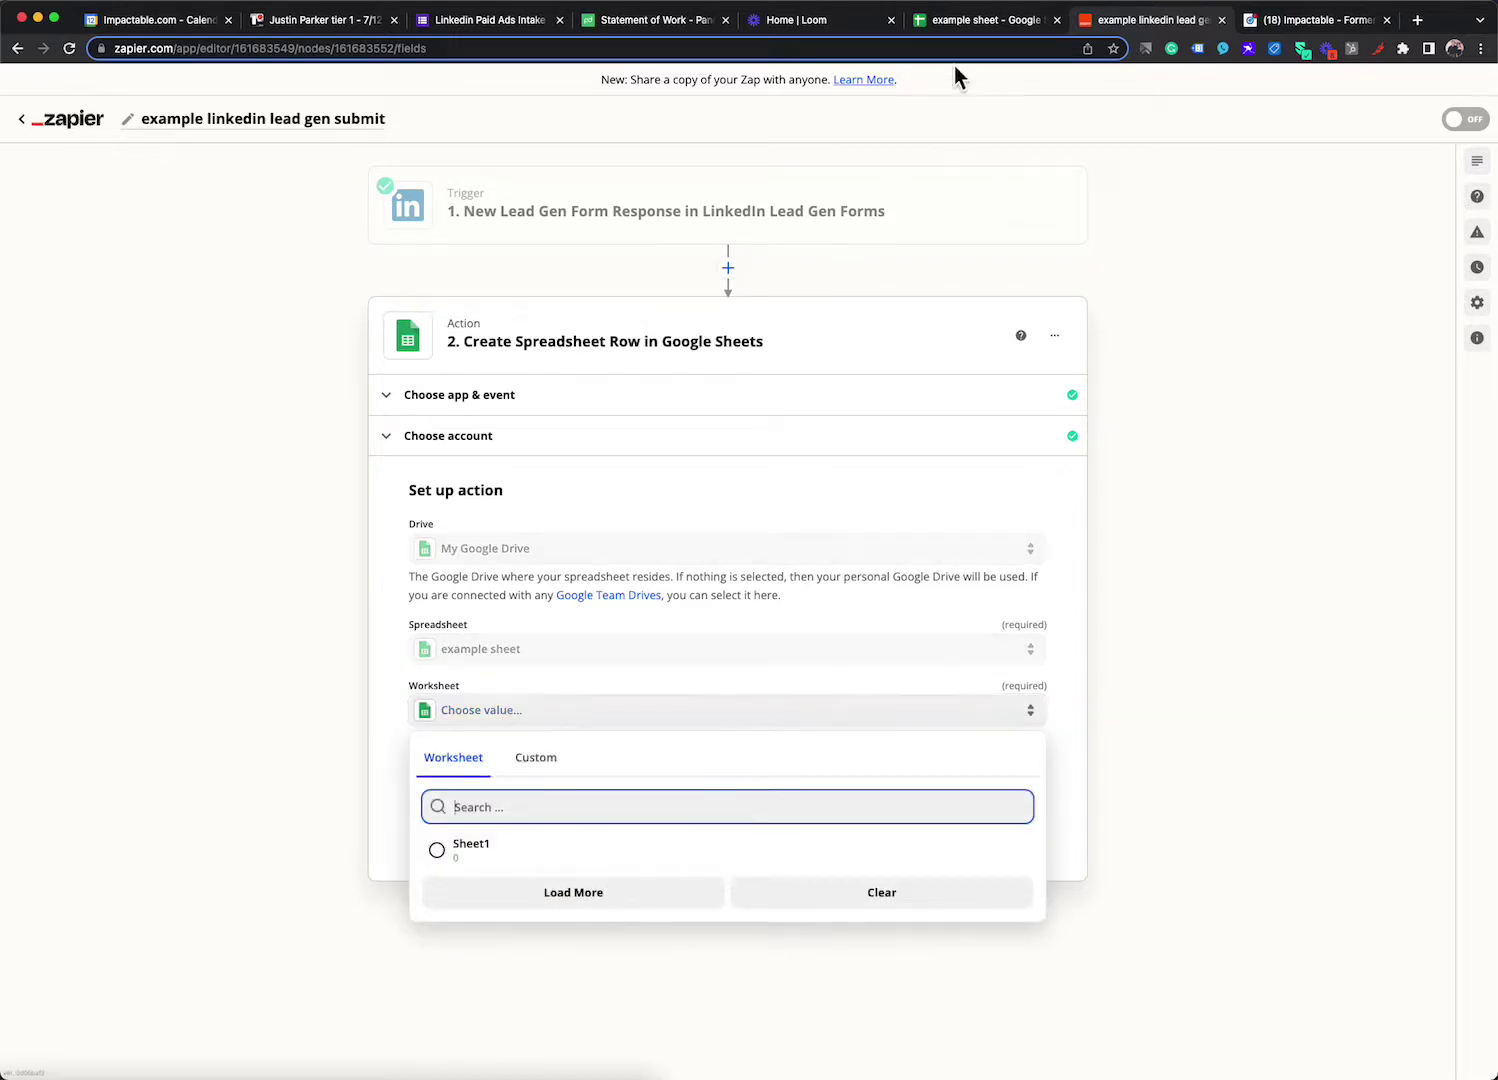
click(966, 24)
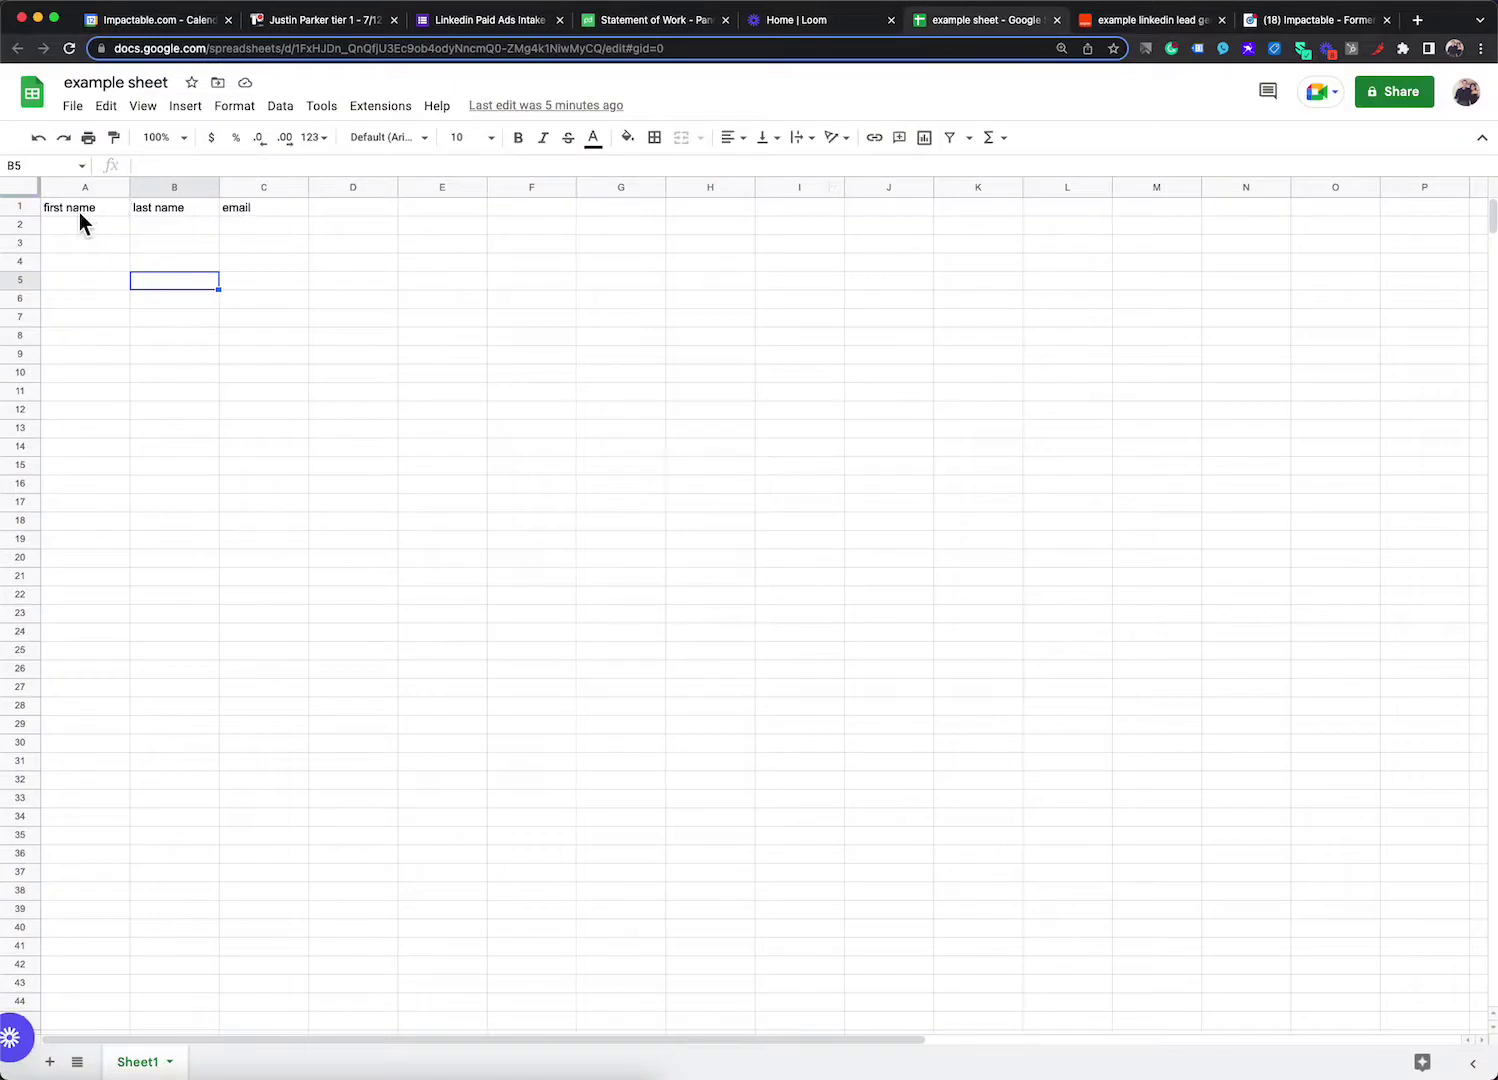
Step: Add headers 'example d', 'example f' and 'anything you want' in D1:F1
drag(80, 212, 300, 214)
click(376, 212)
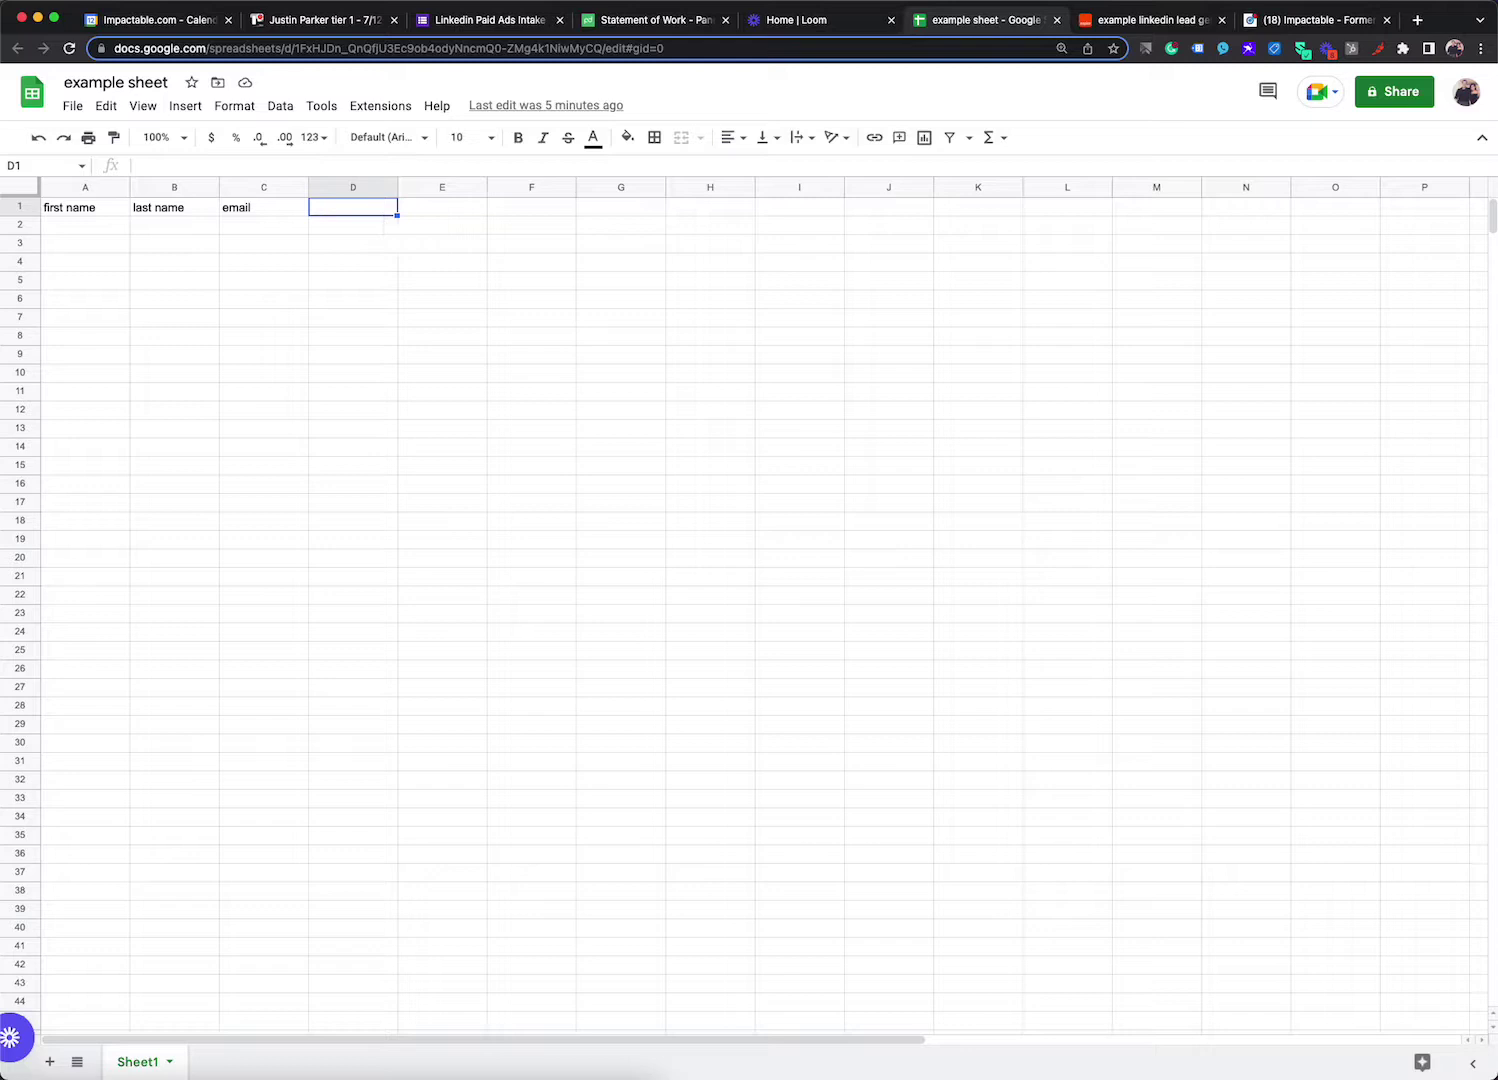
text(example d)
key(Tab)
text(d)
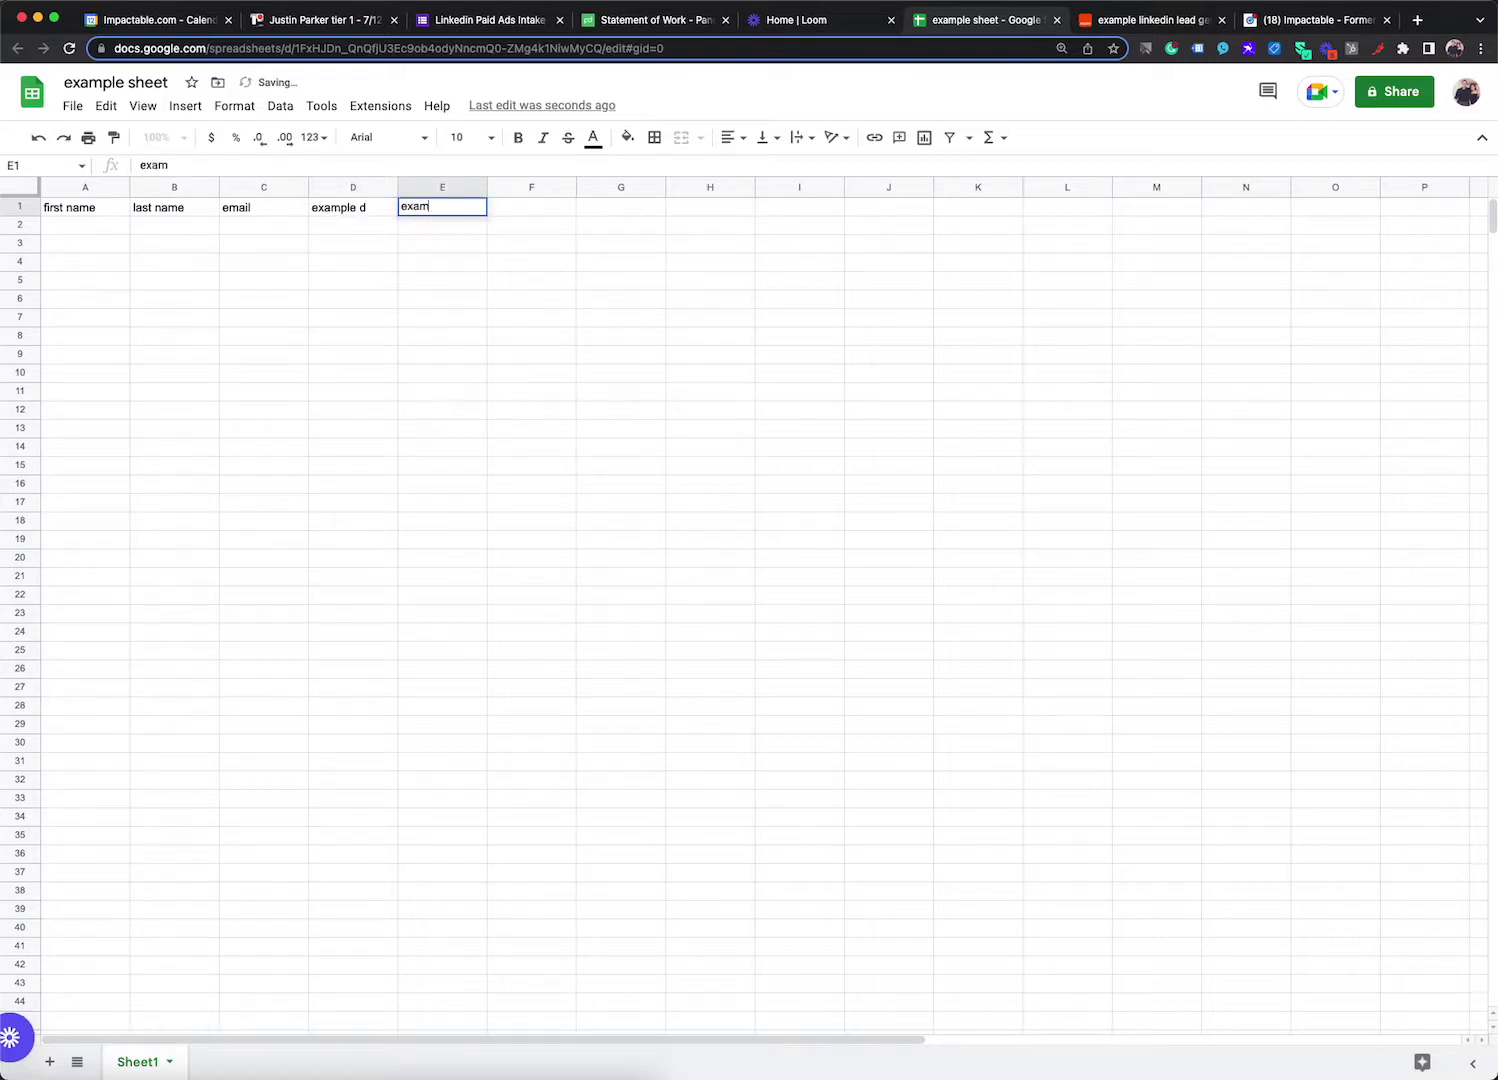
key(Tab)
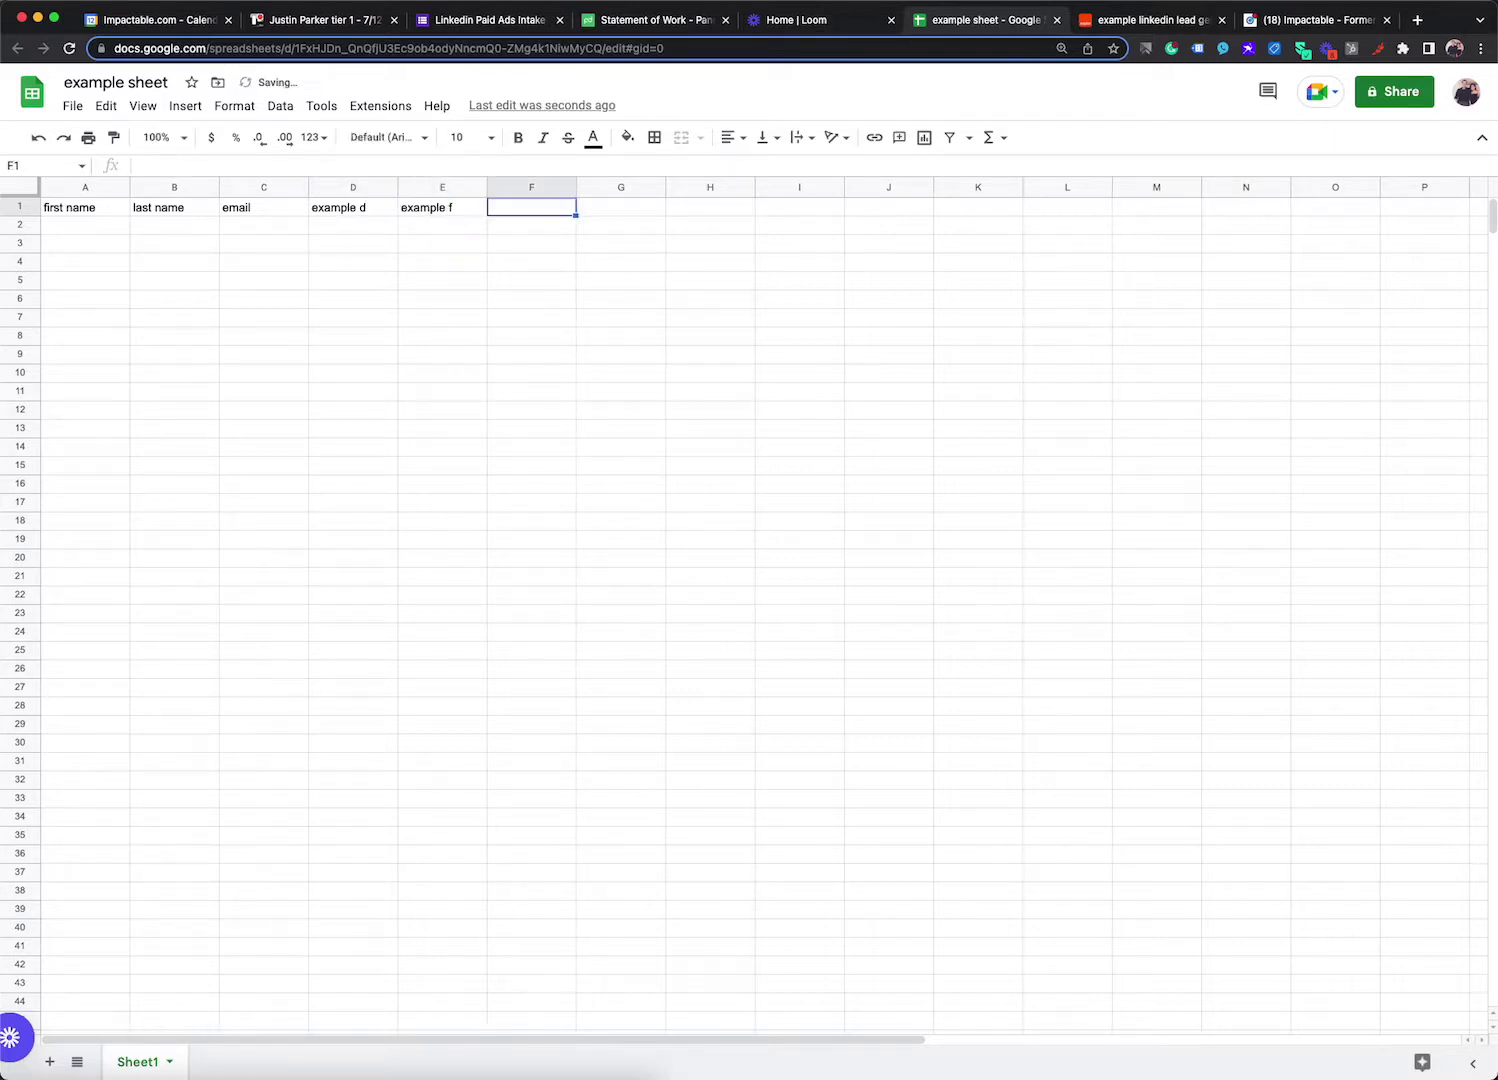
text(anything you want)
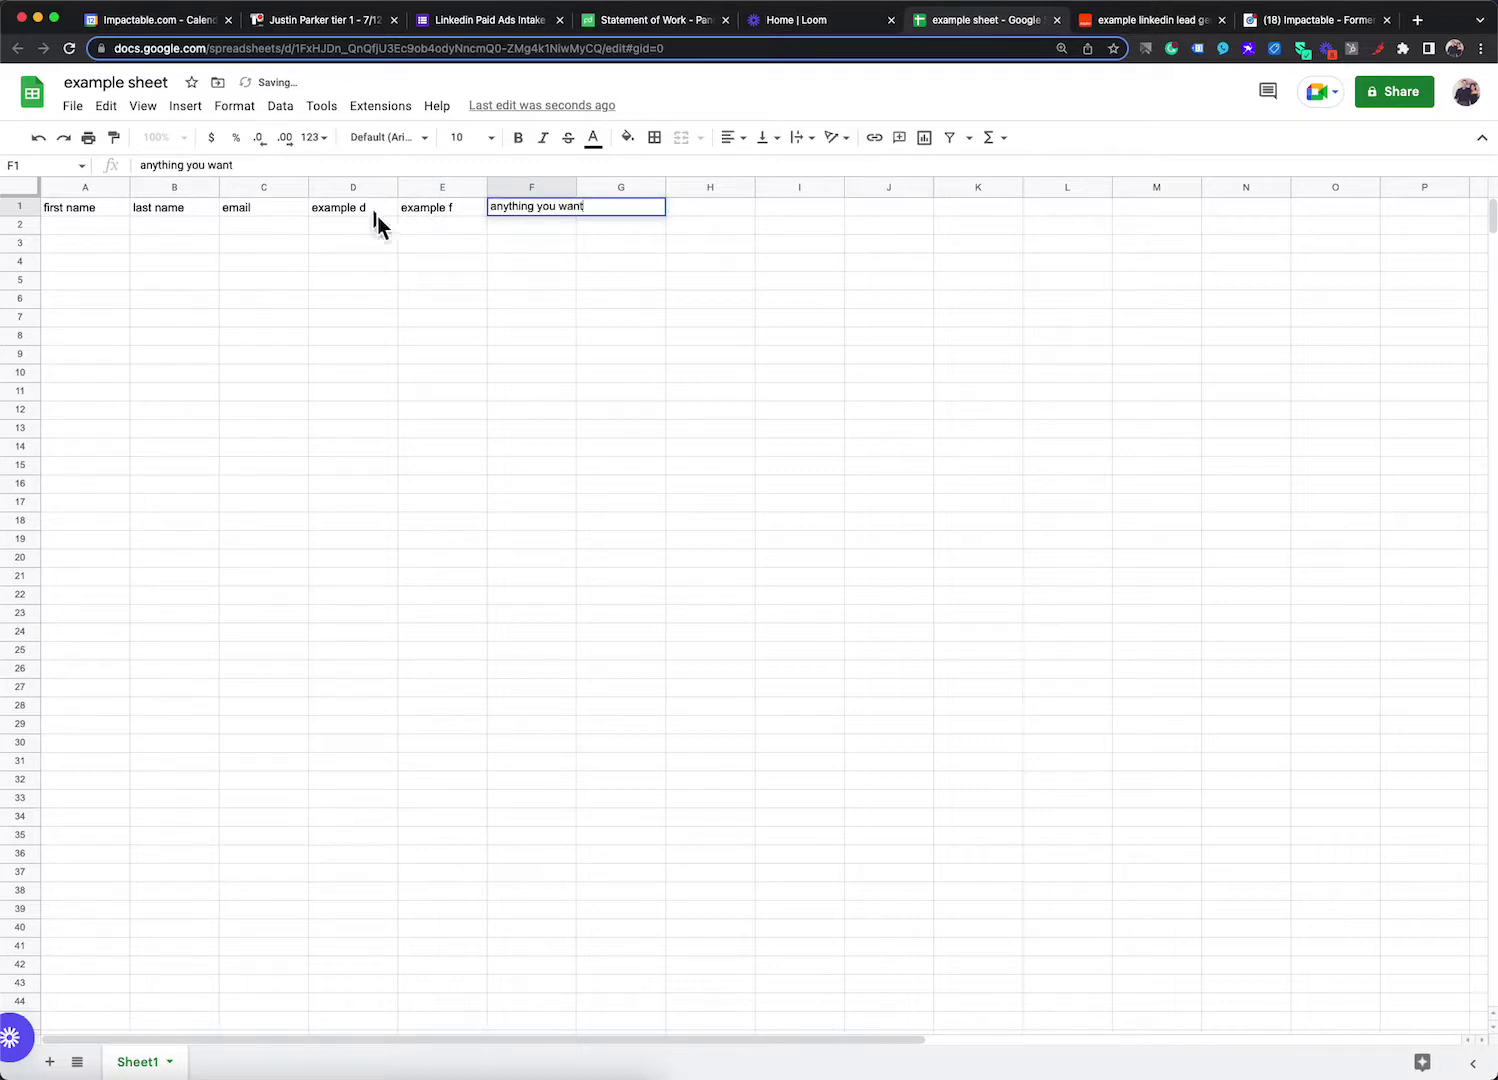
click(372, 243)
drag(102, 208, 530, 206)
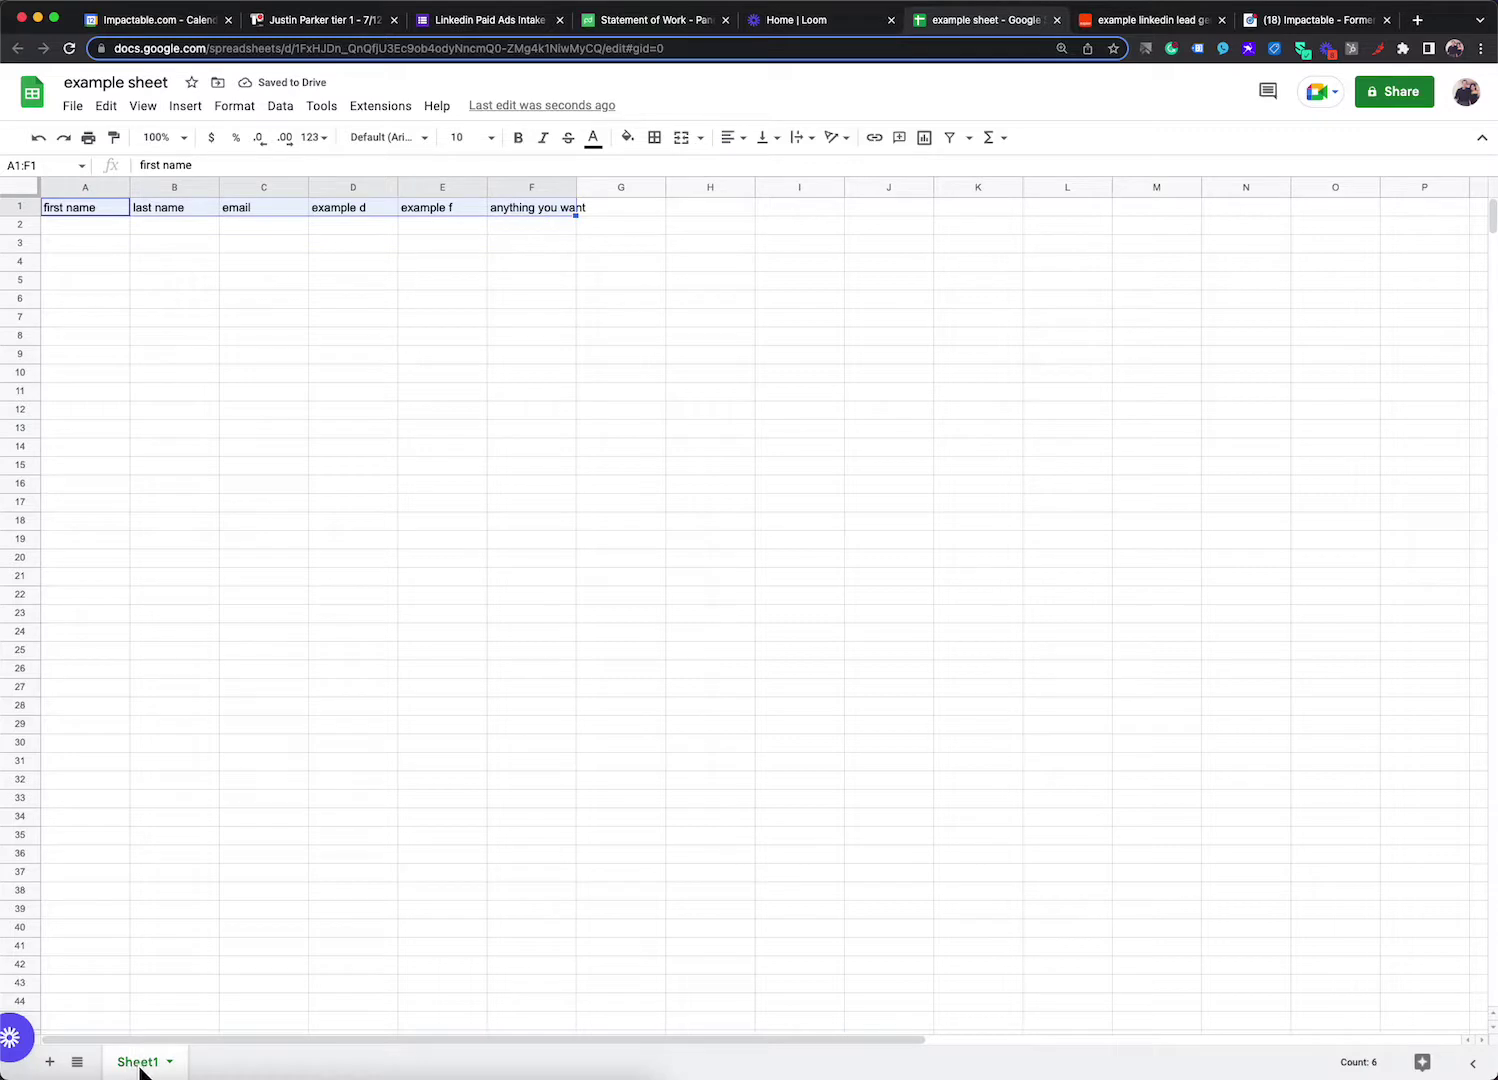
Step: Add two sheets named 'tab 2' and 'tab 3', then return to Sheet1
click(50, 1062)
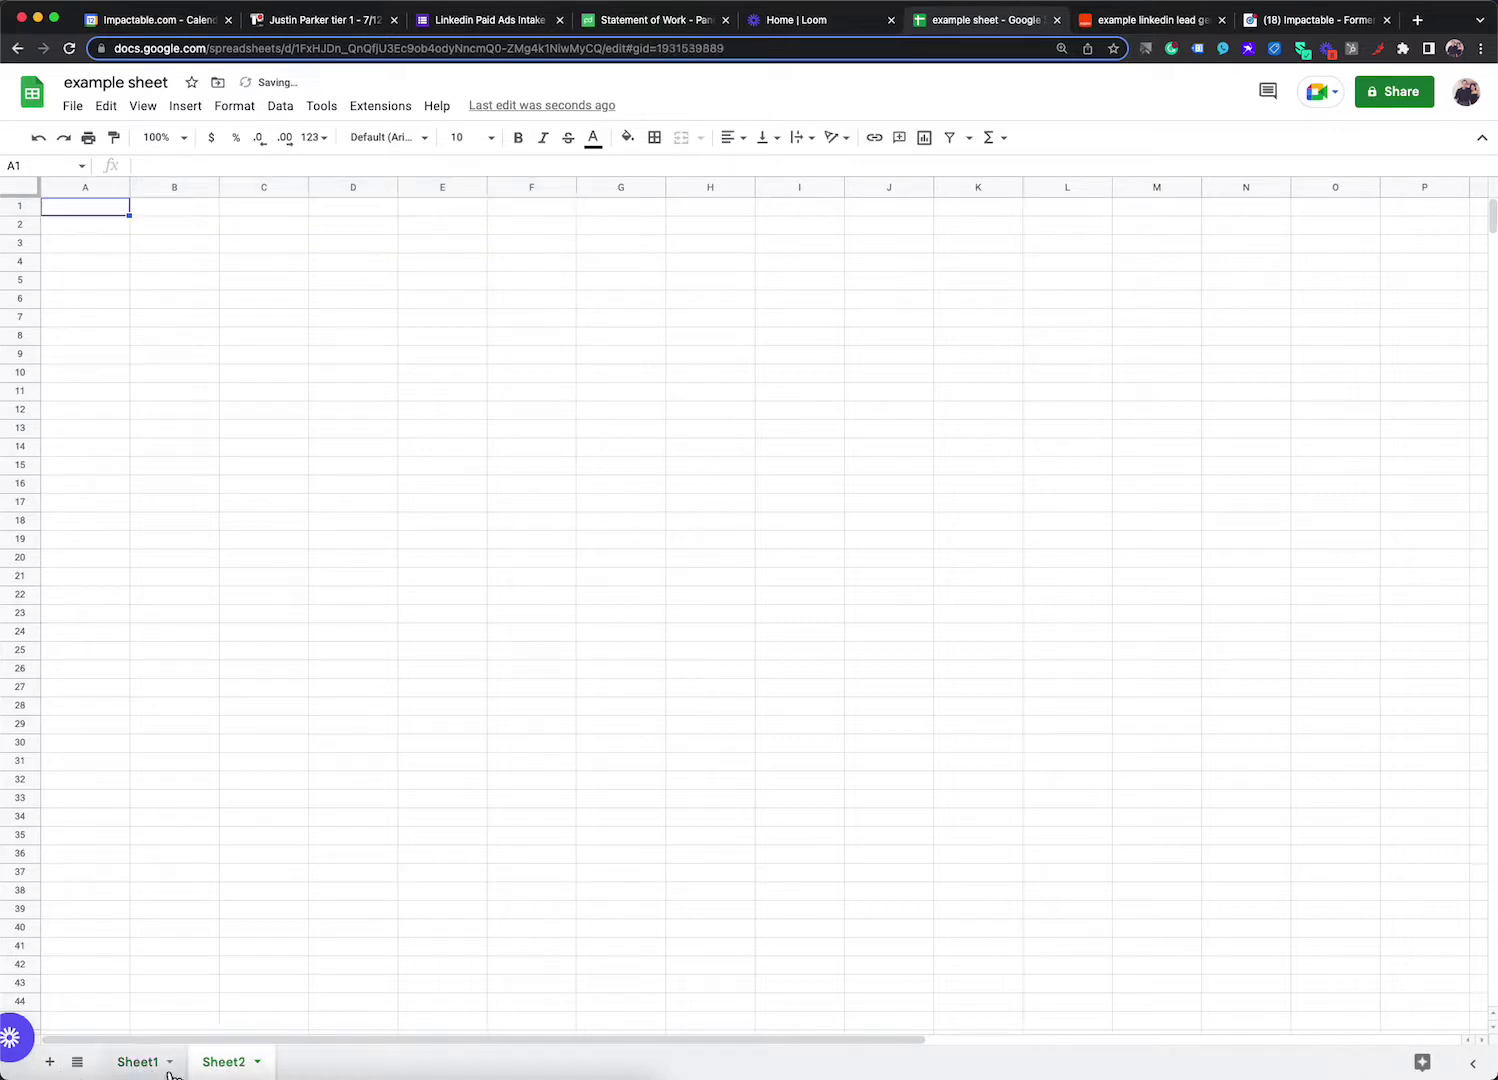
double_click(222, 1064)
text(tab )
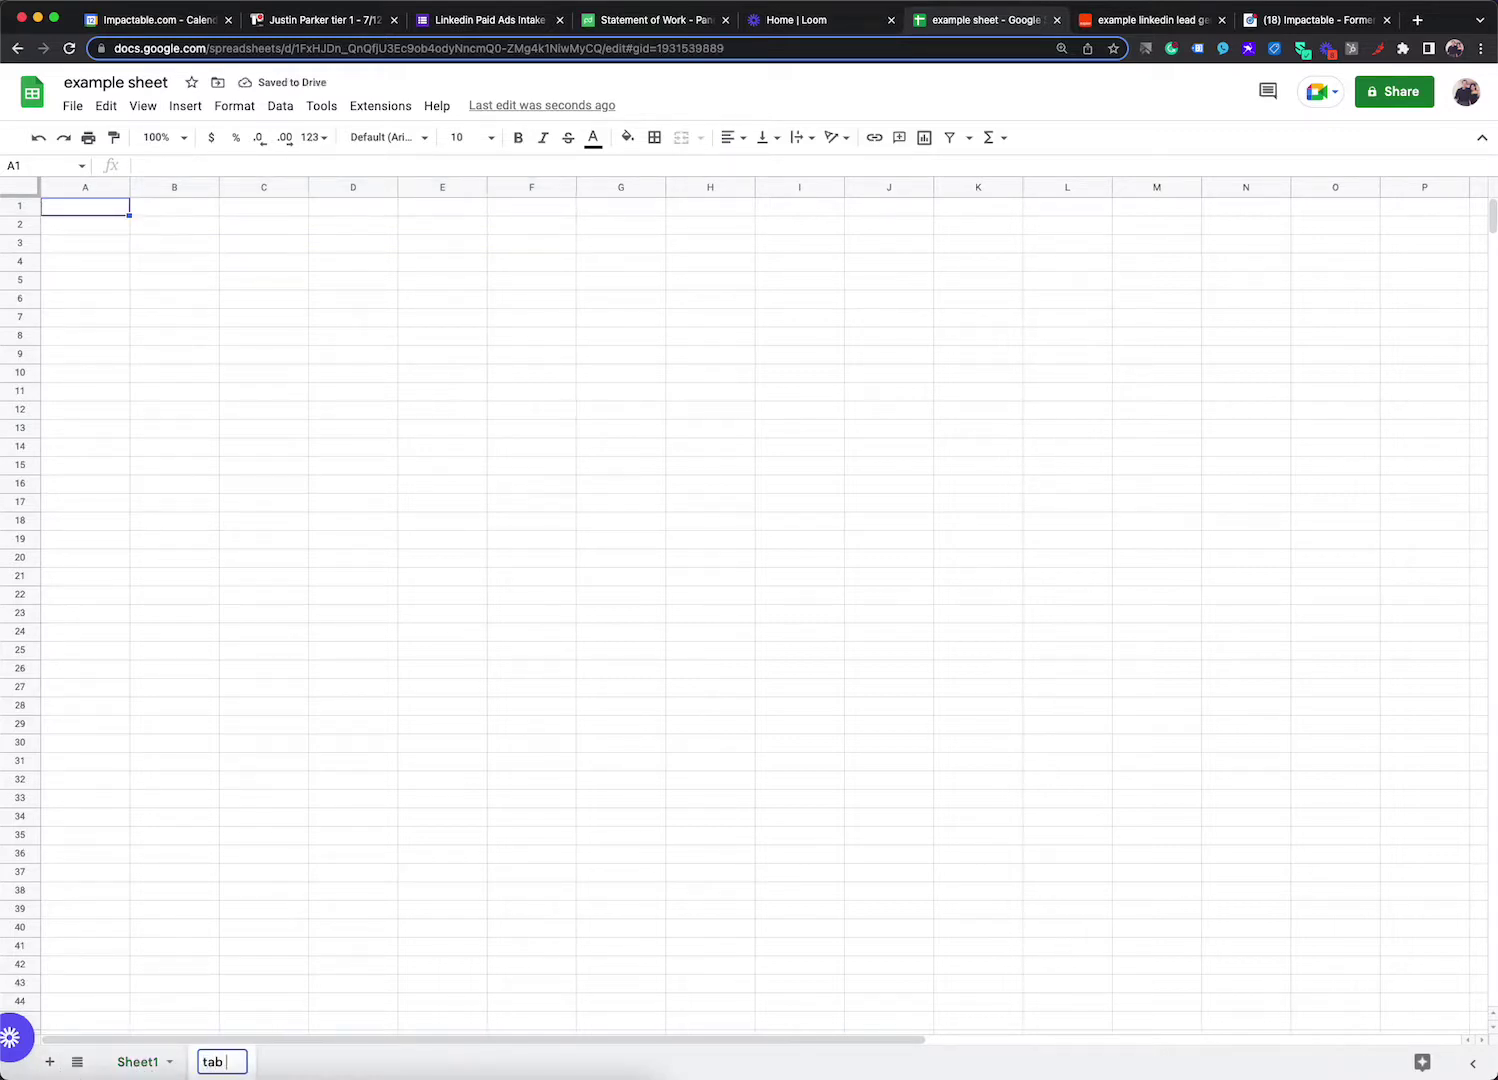
text(2)
click(50, 1062)
double_click(294, 1066)
text(tab 3)
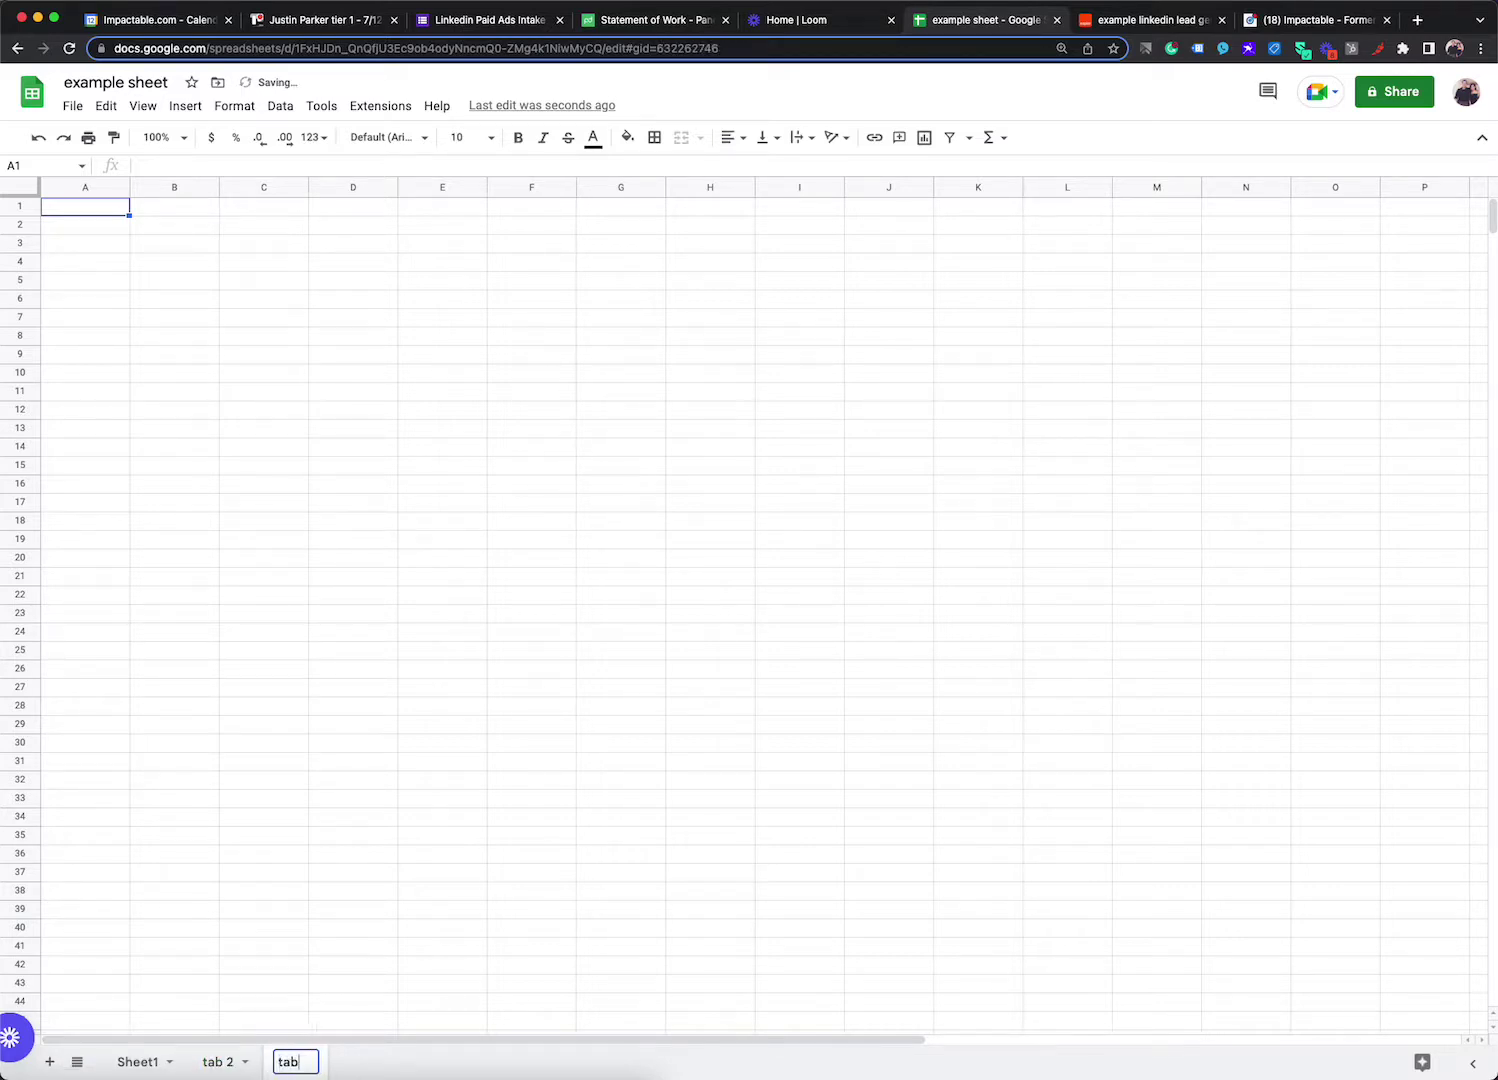
click(691, 580)
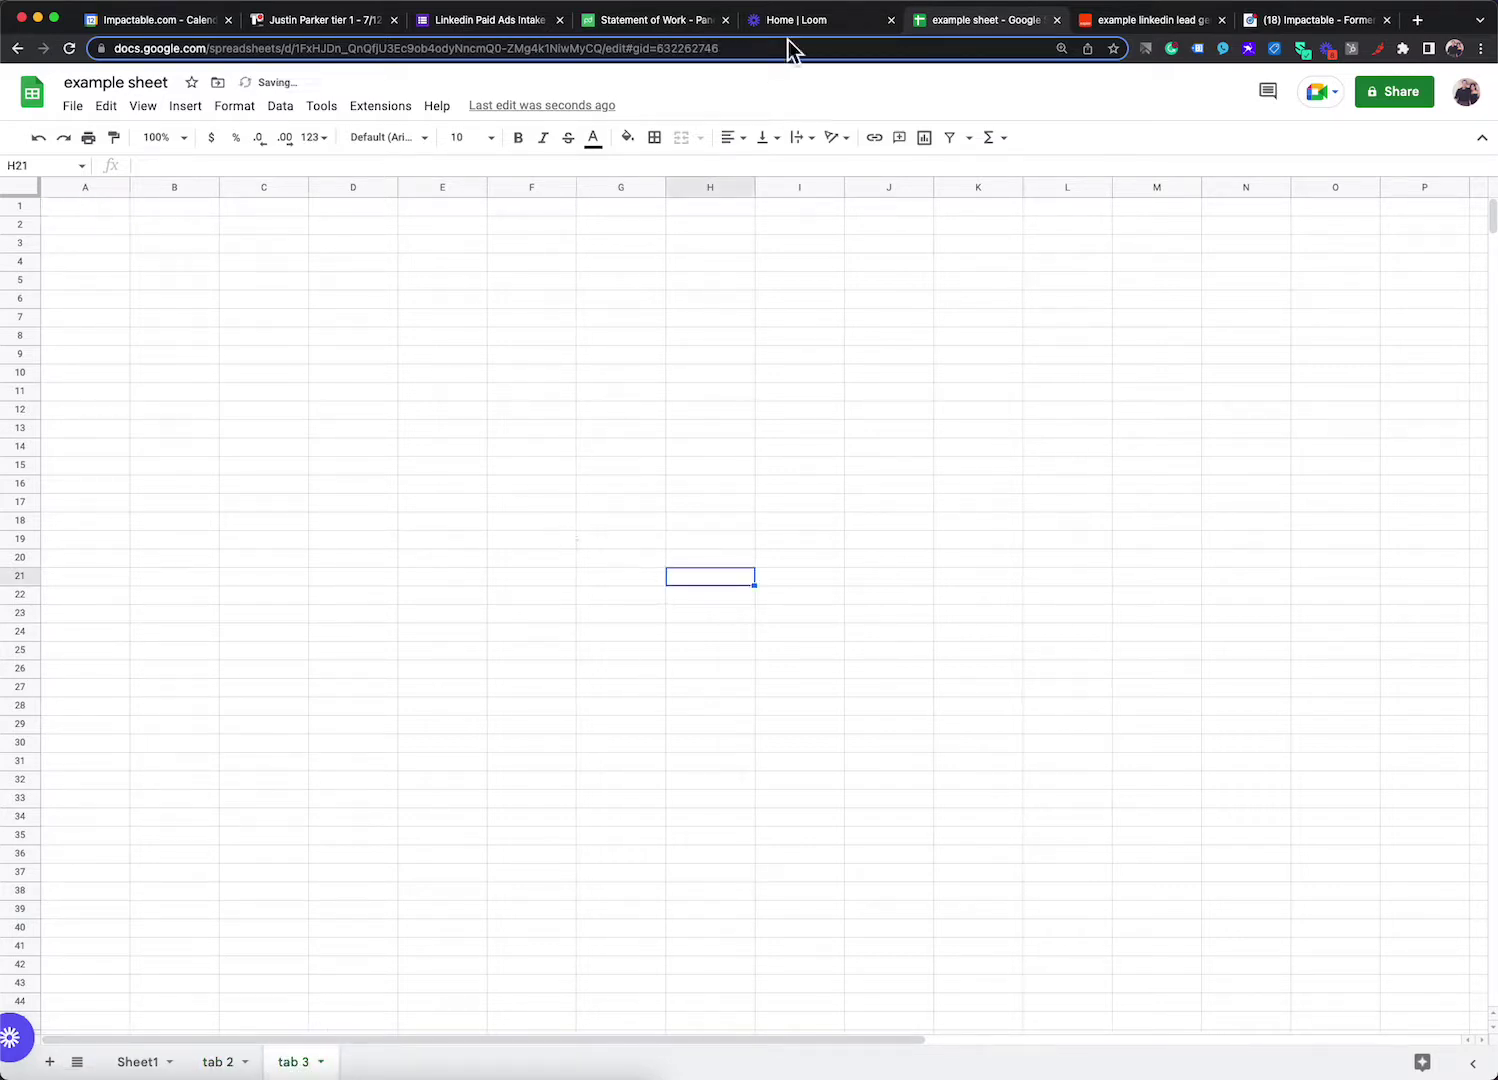
click(140, 1062)
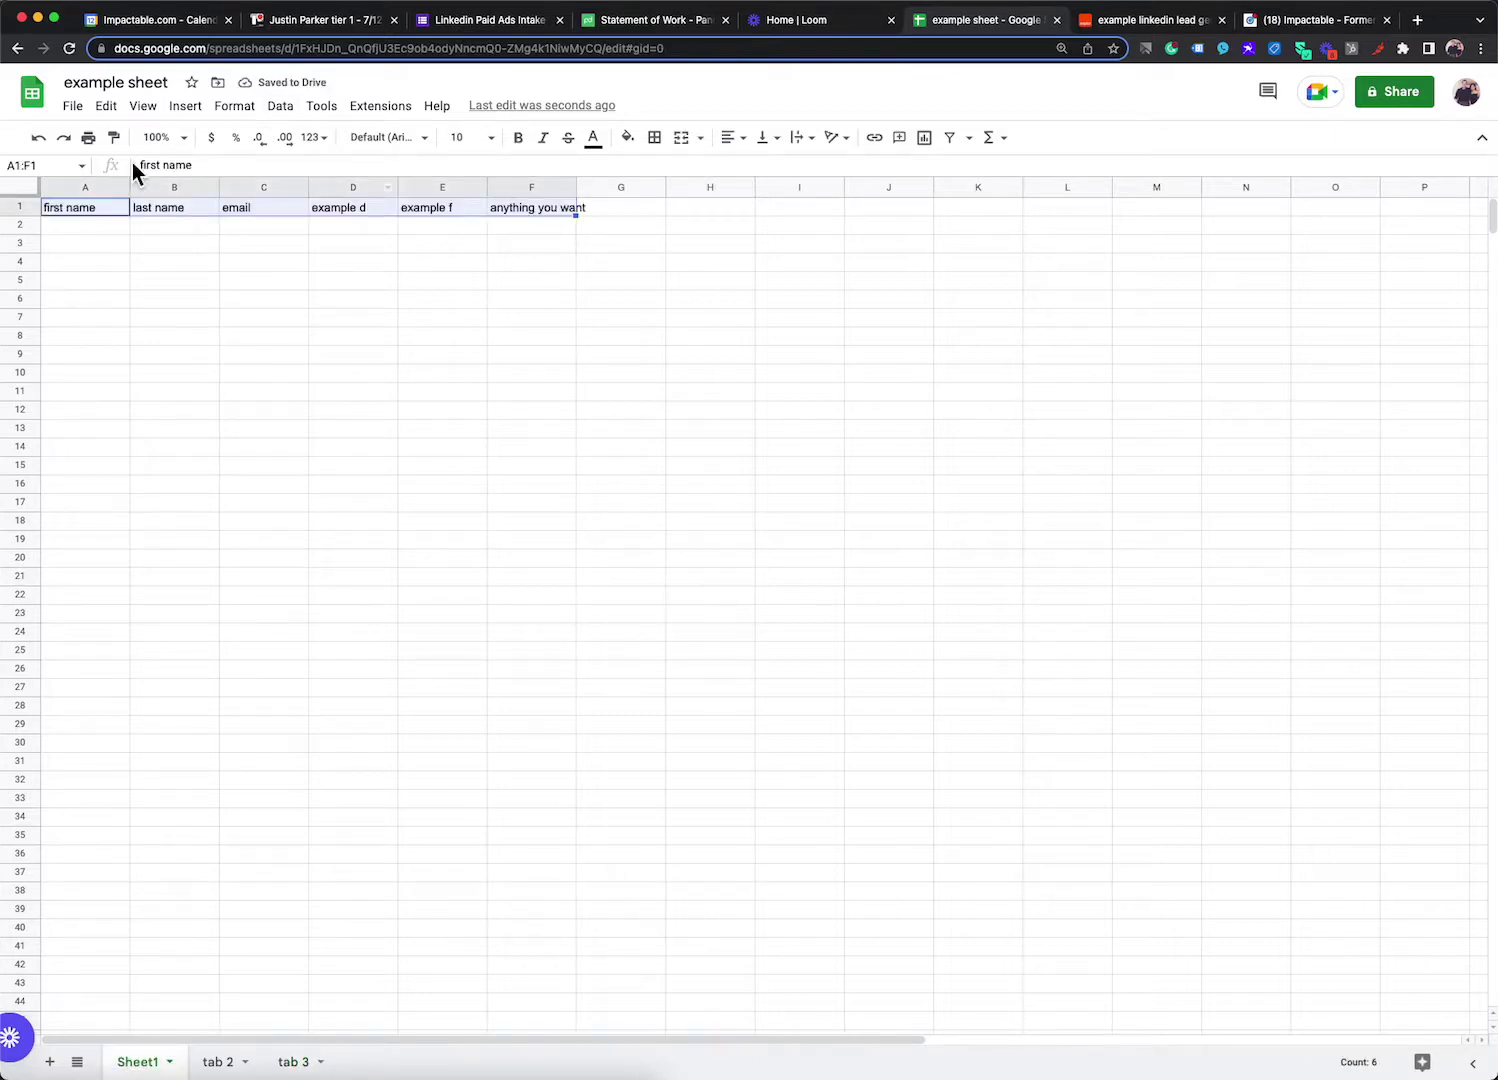
click(100, 245)
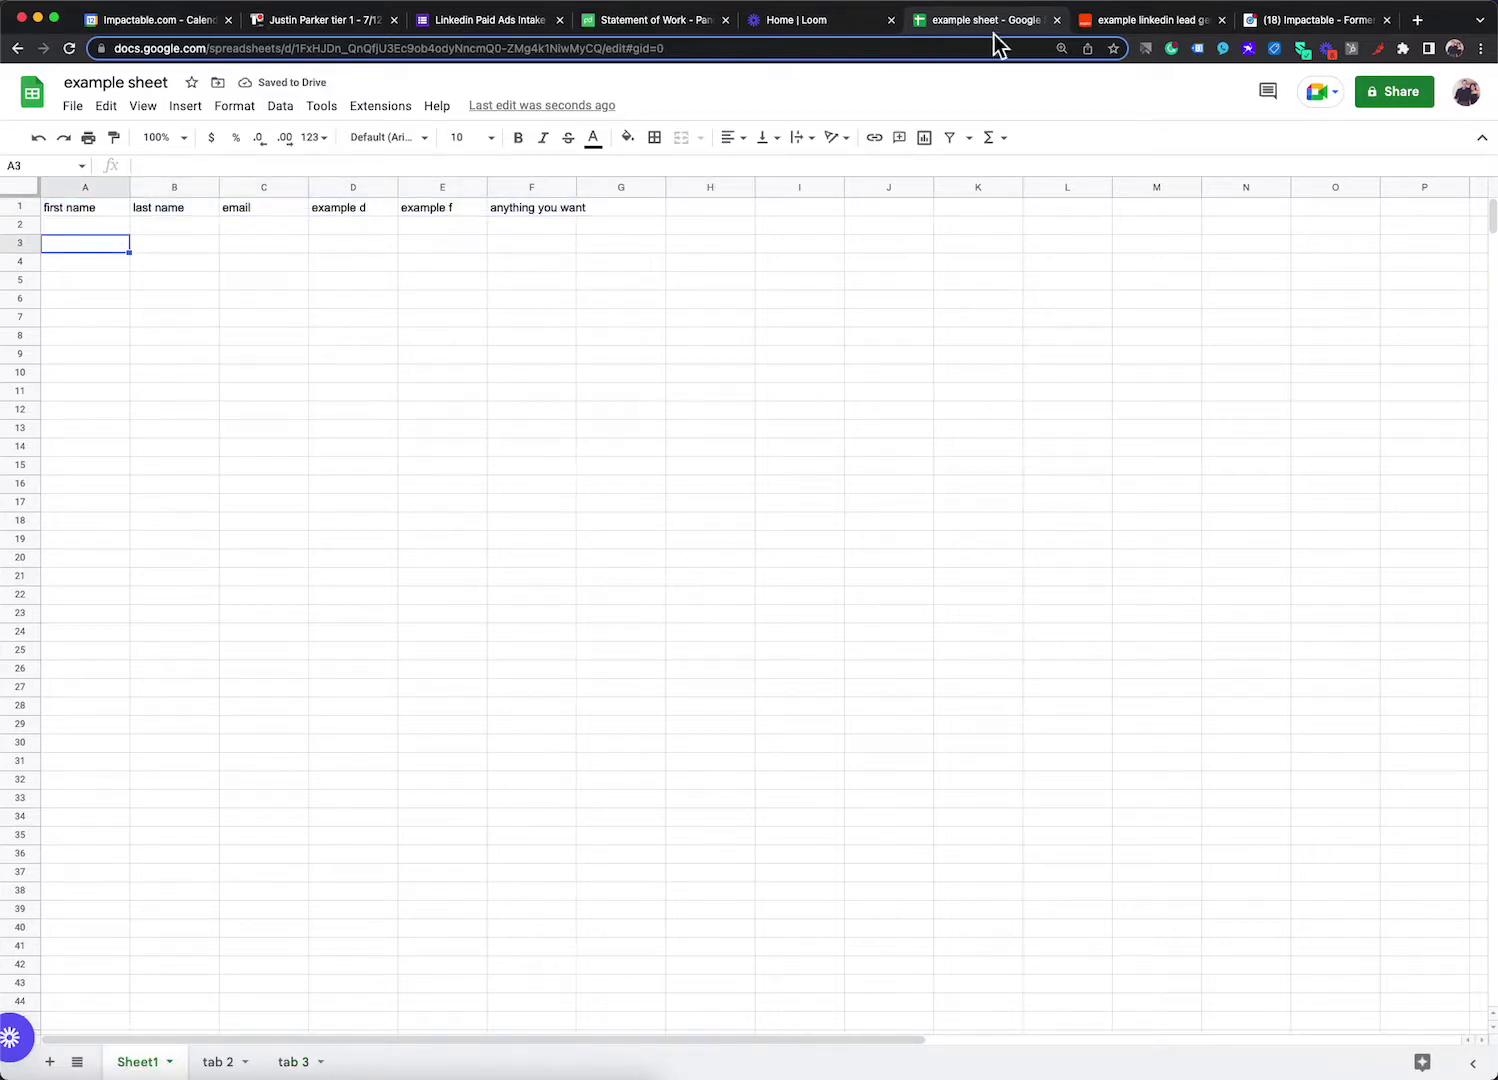
Step: Replace the mistaken 540 Nightly Numbers pick with example sheet and choose worksheet Sheet1
click(1100, 18)
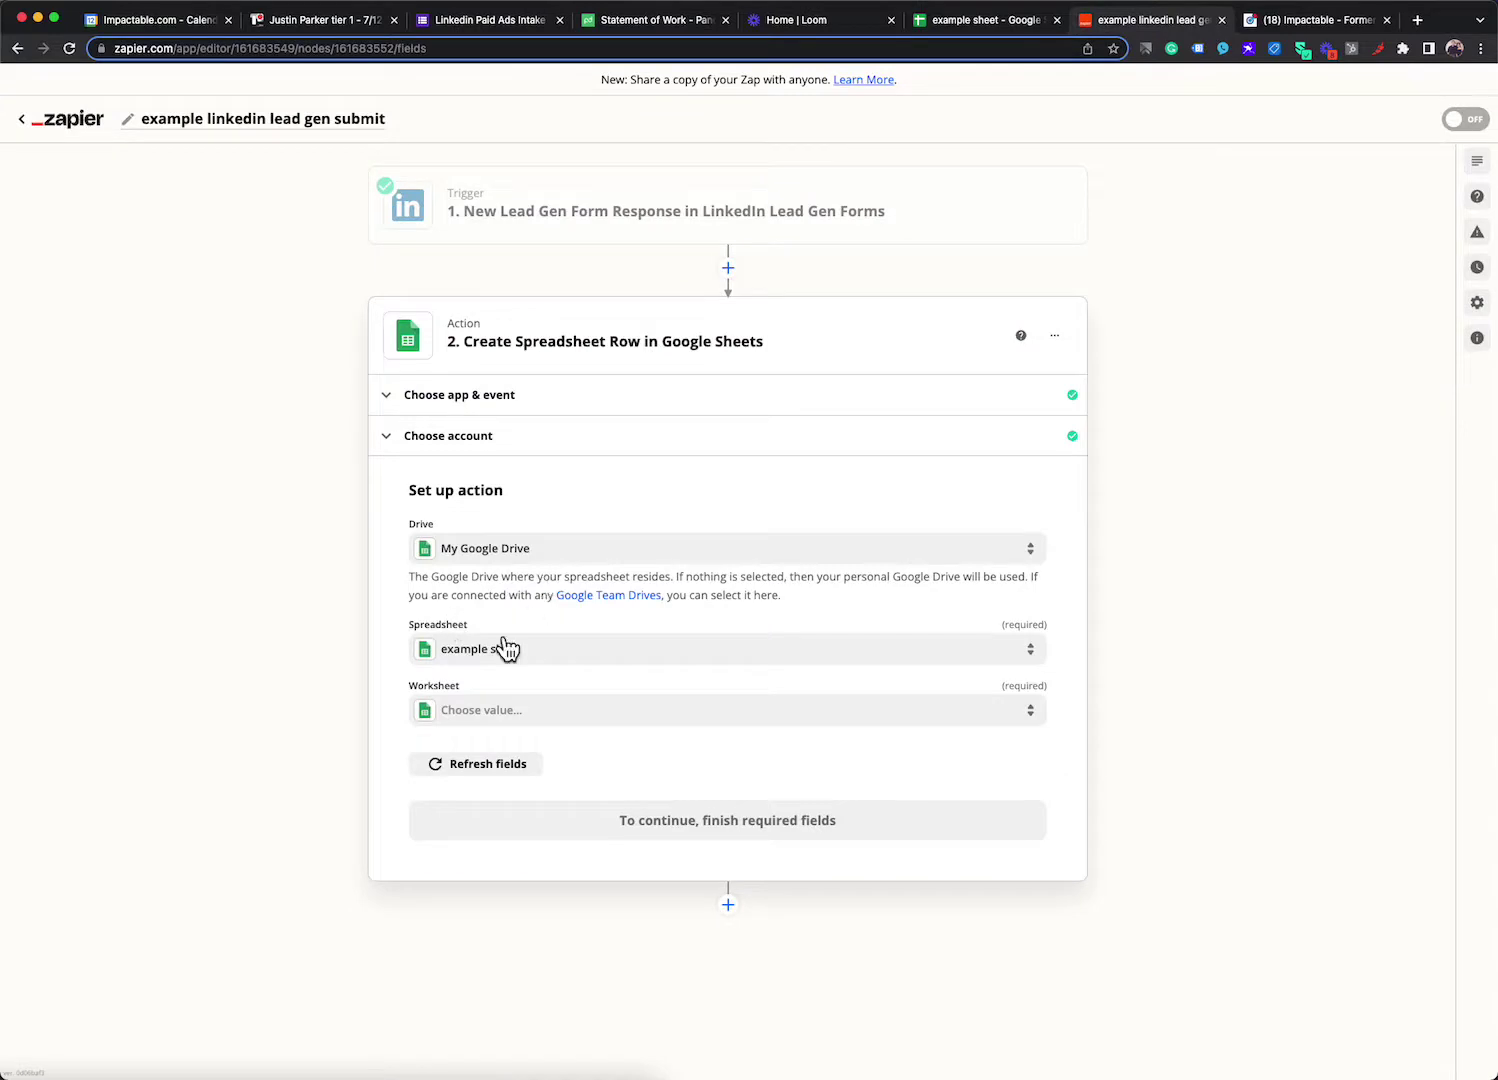
click(668, 661)
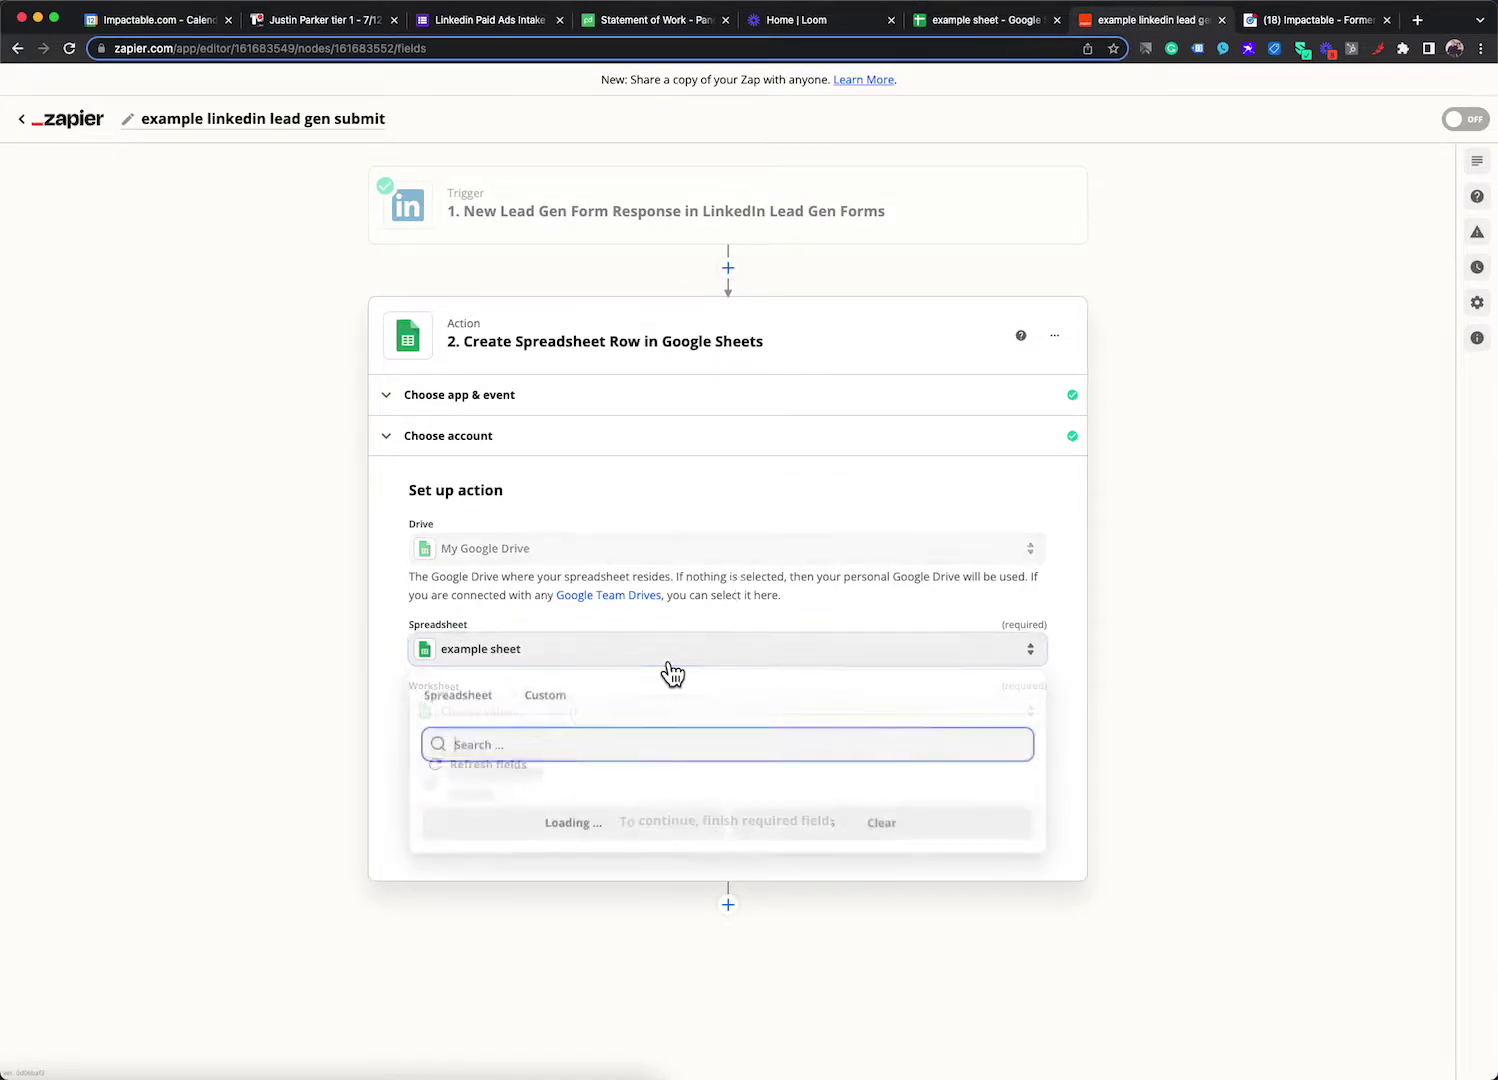
click(863, 840)
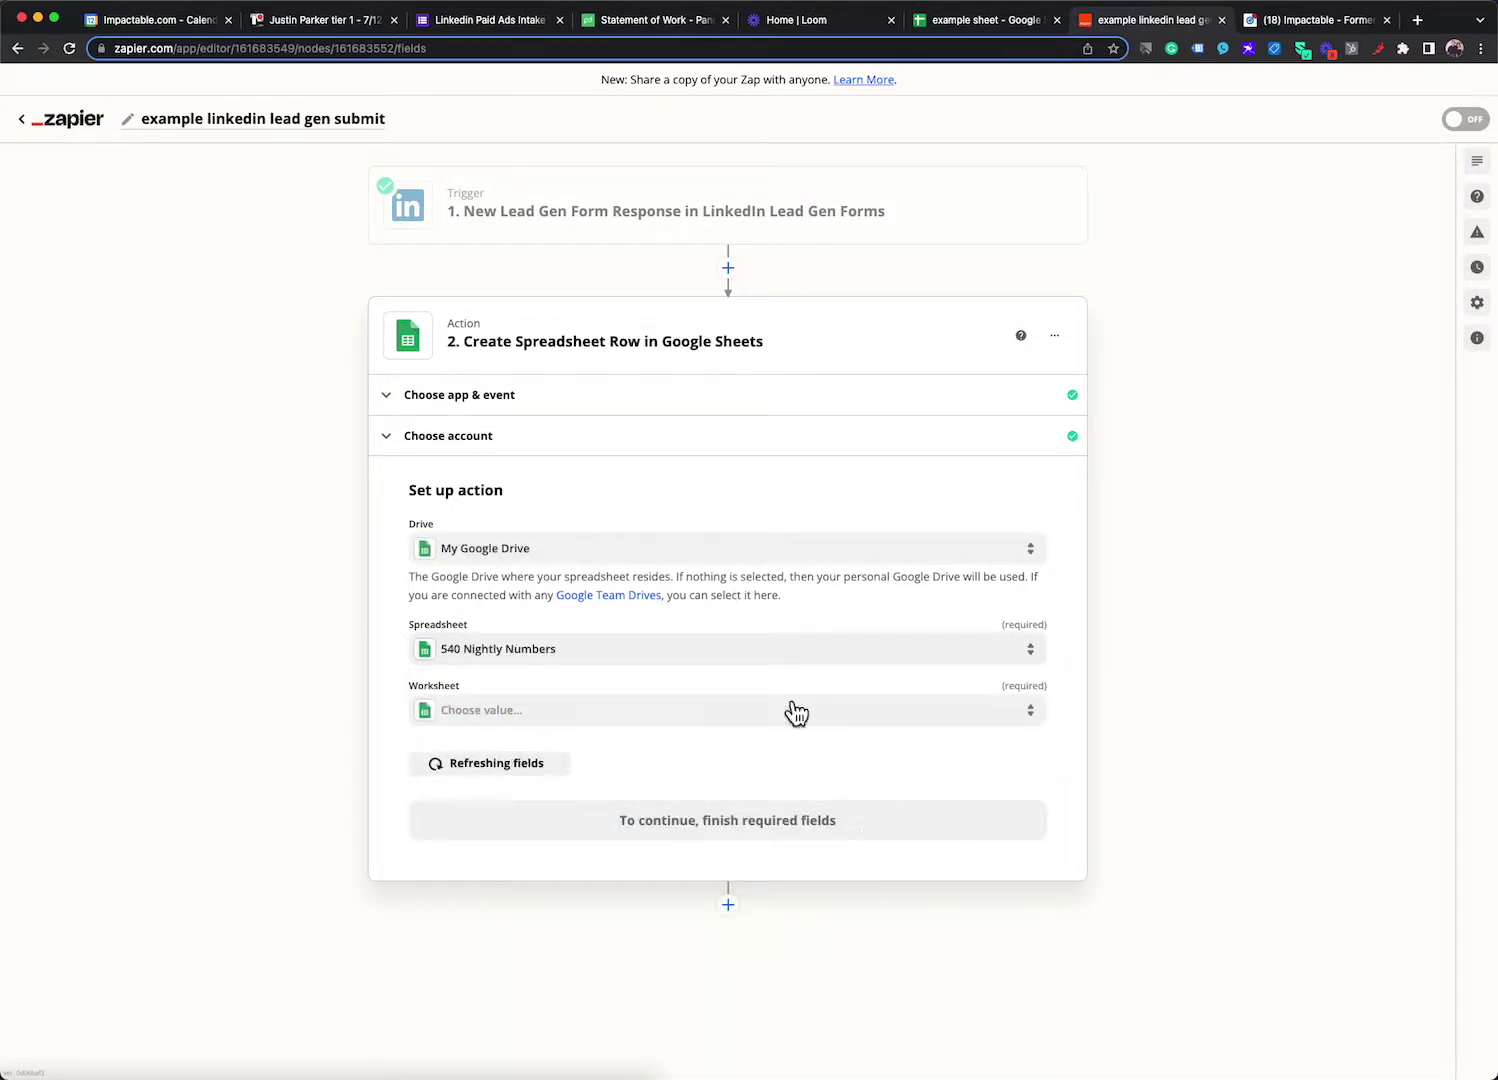
click(752, 652)
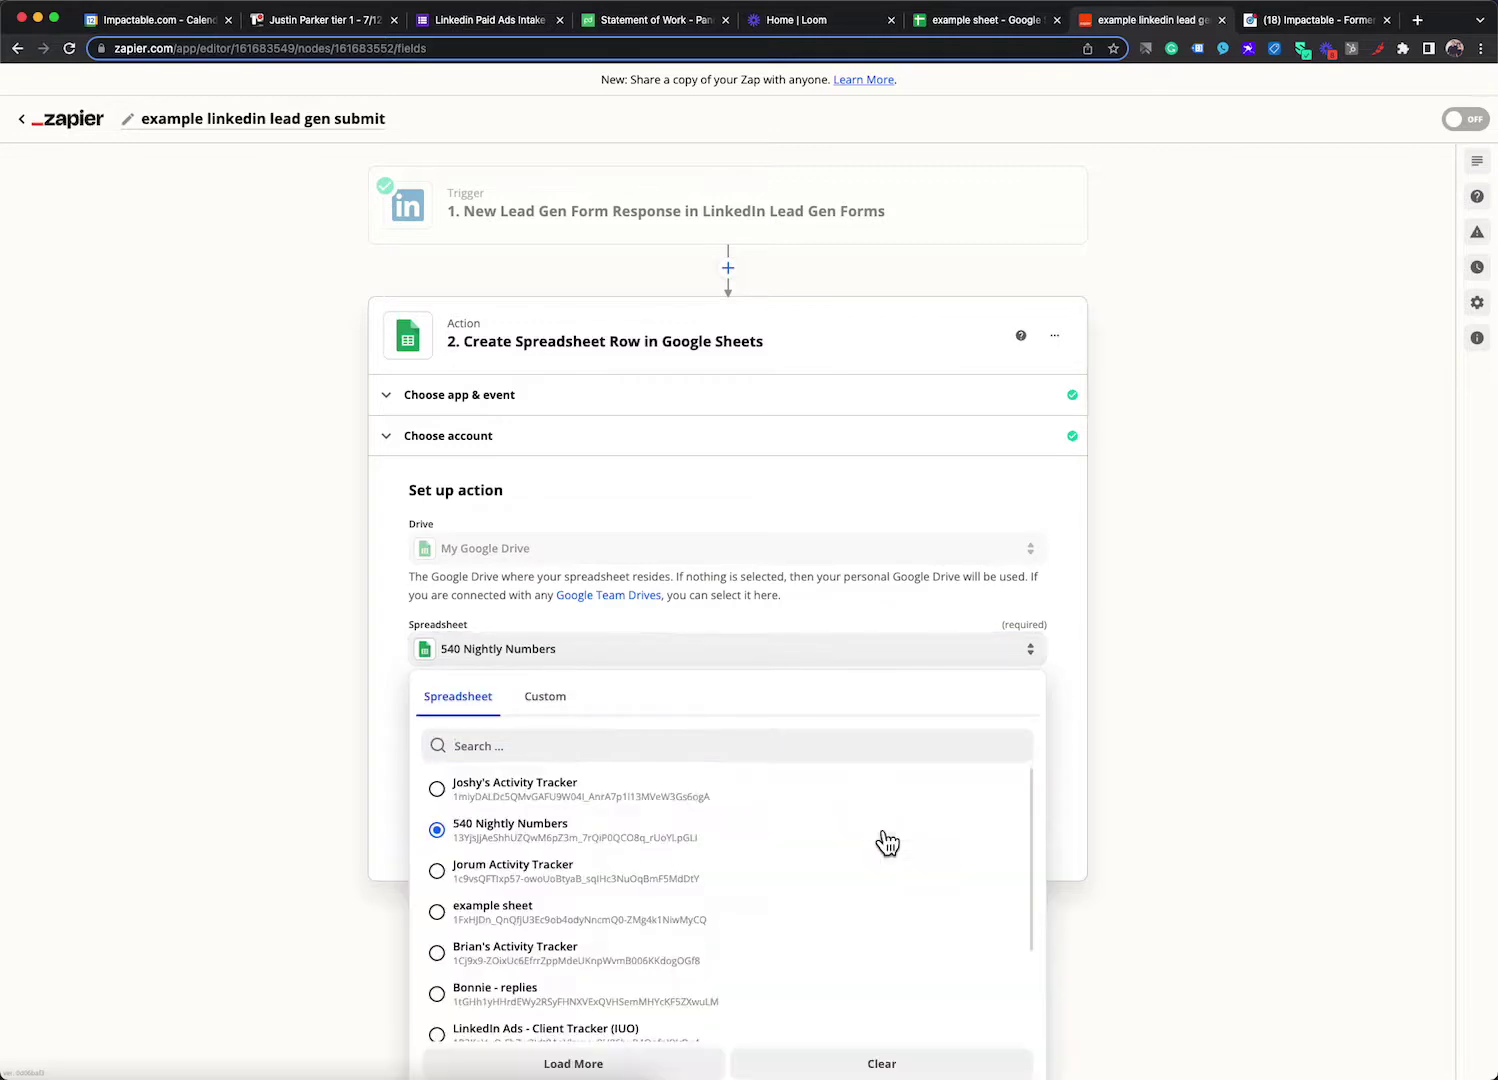
scroll(860, 990, down, 1)
click(881, 1063)
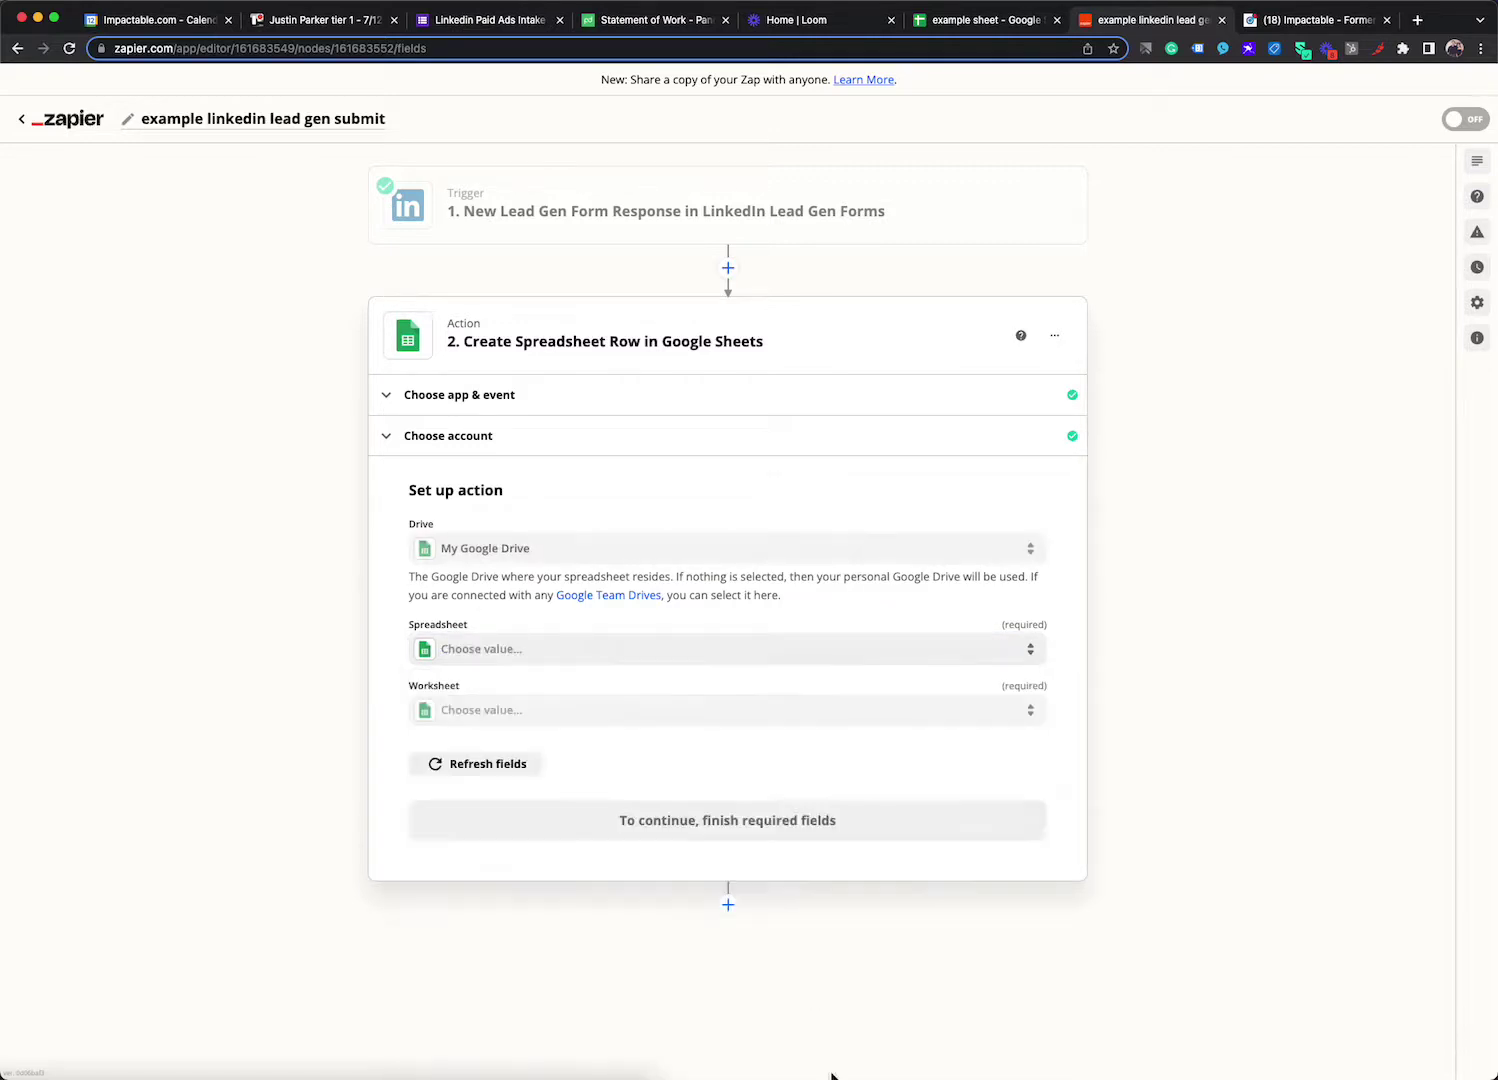
click(580, 655)
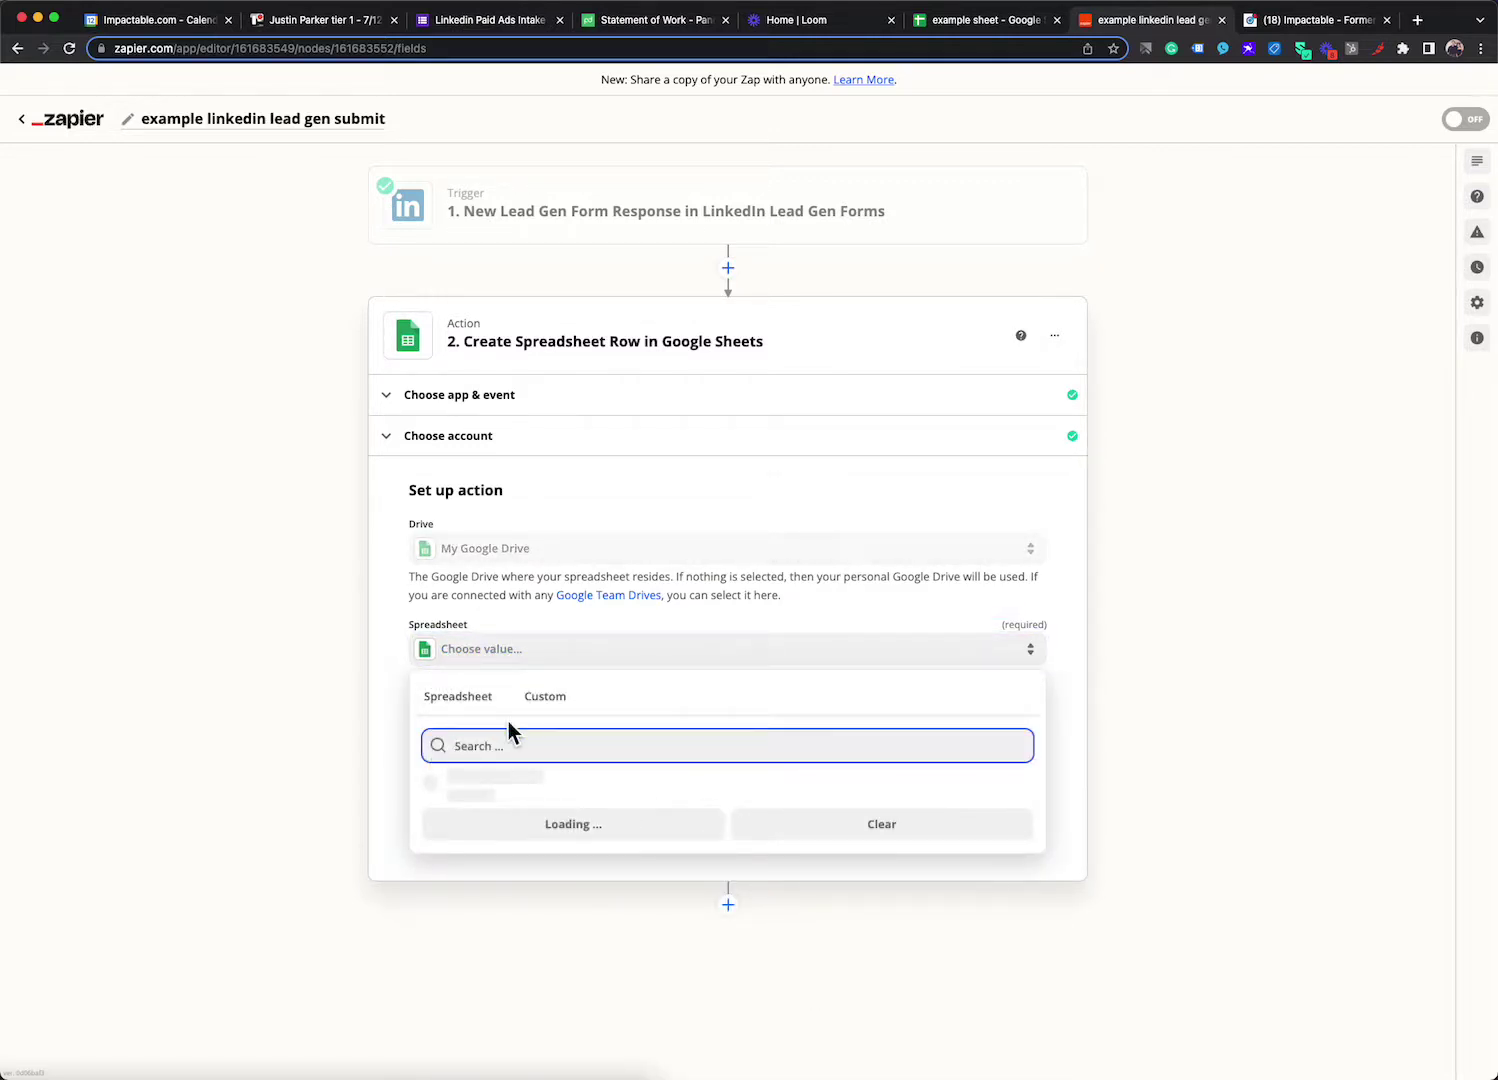
click(511, 790)
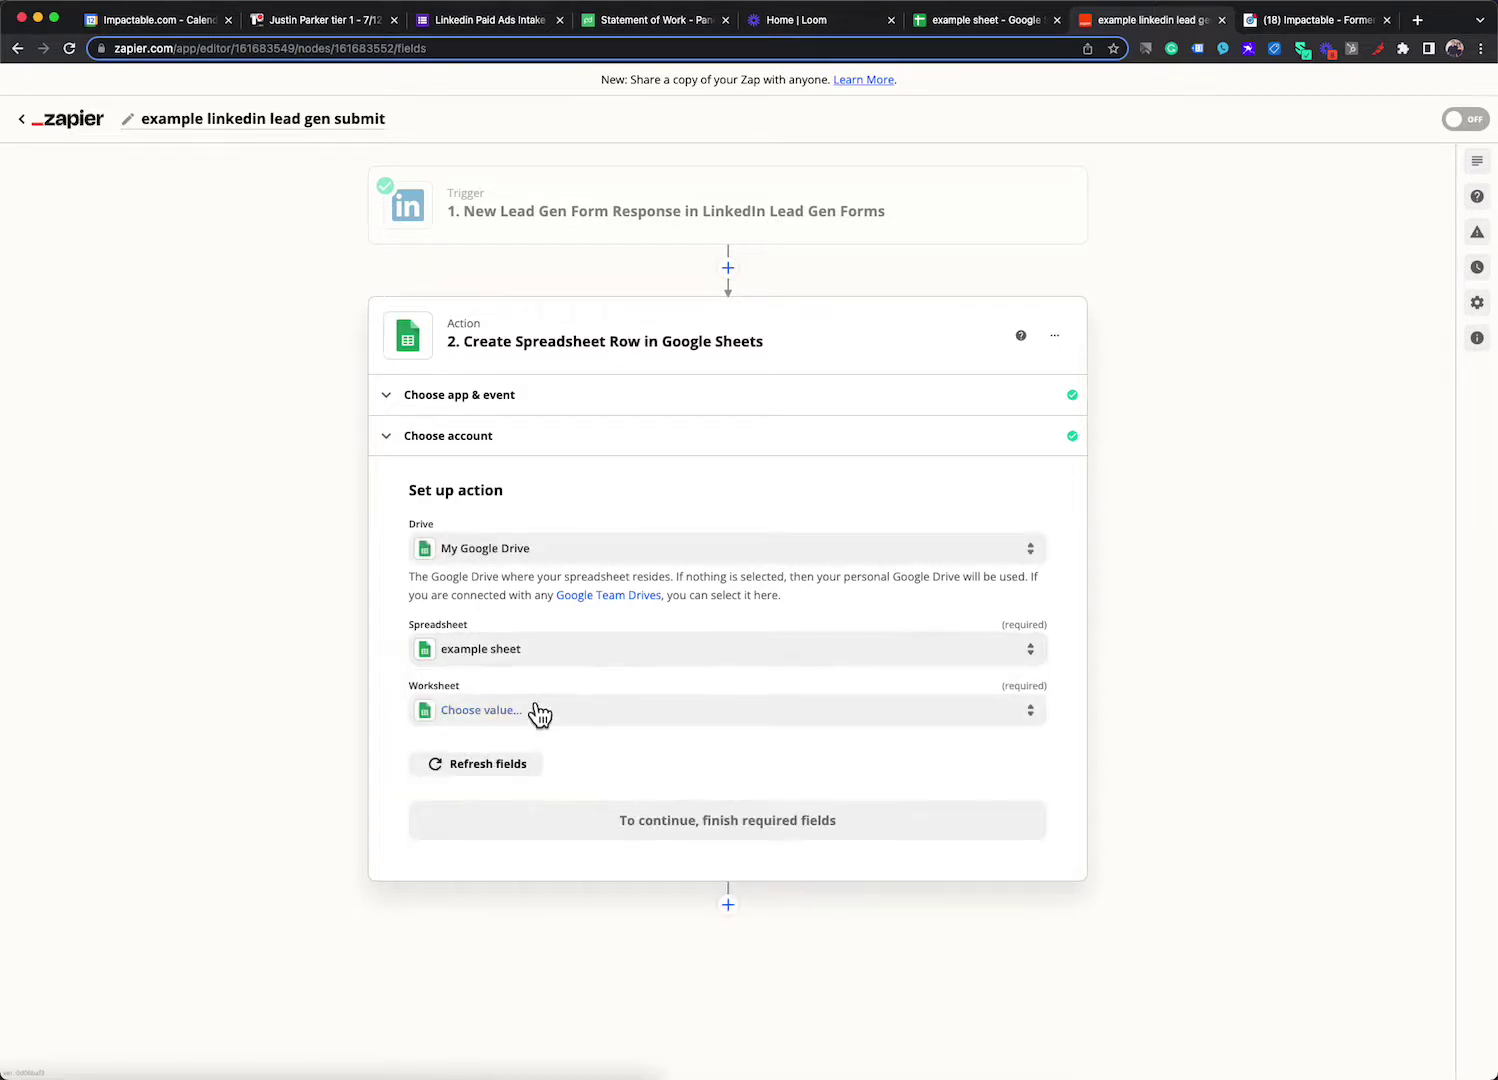
click(528, 712)
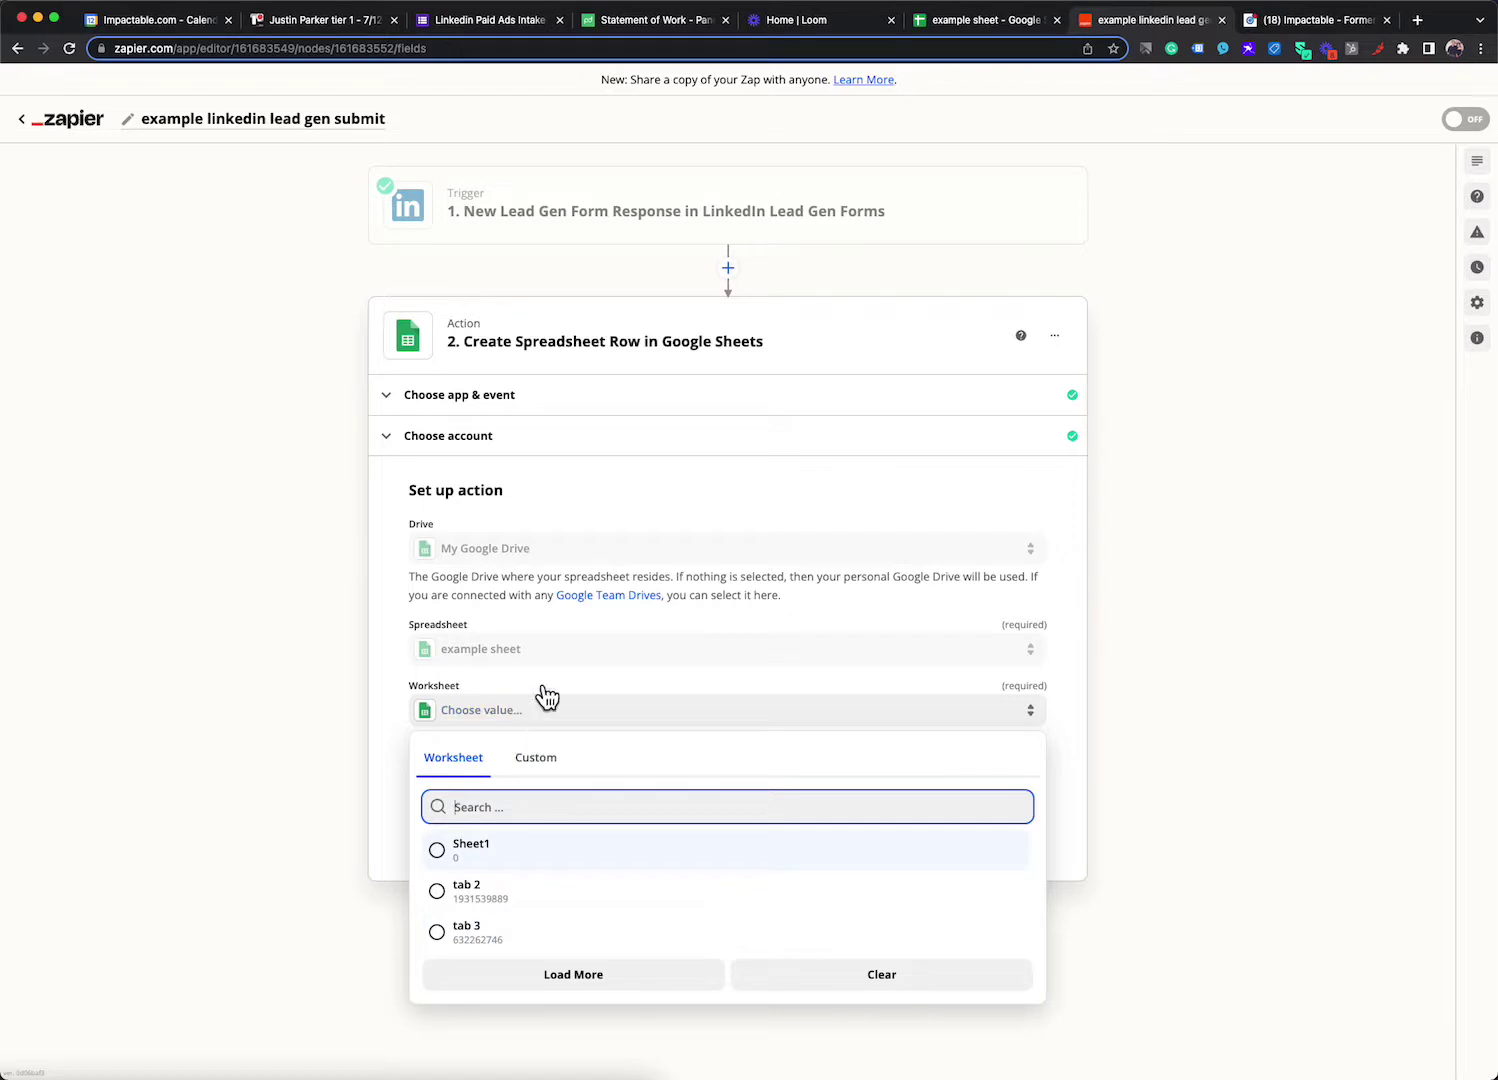
click(484, 858)
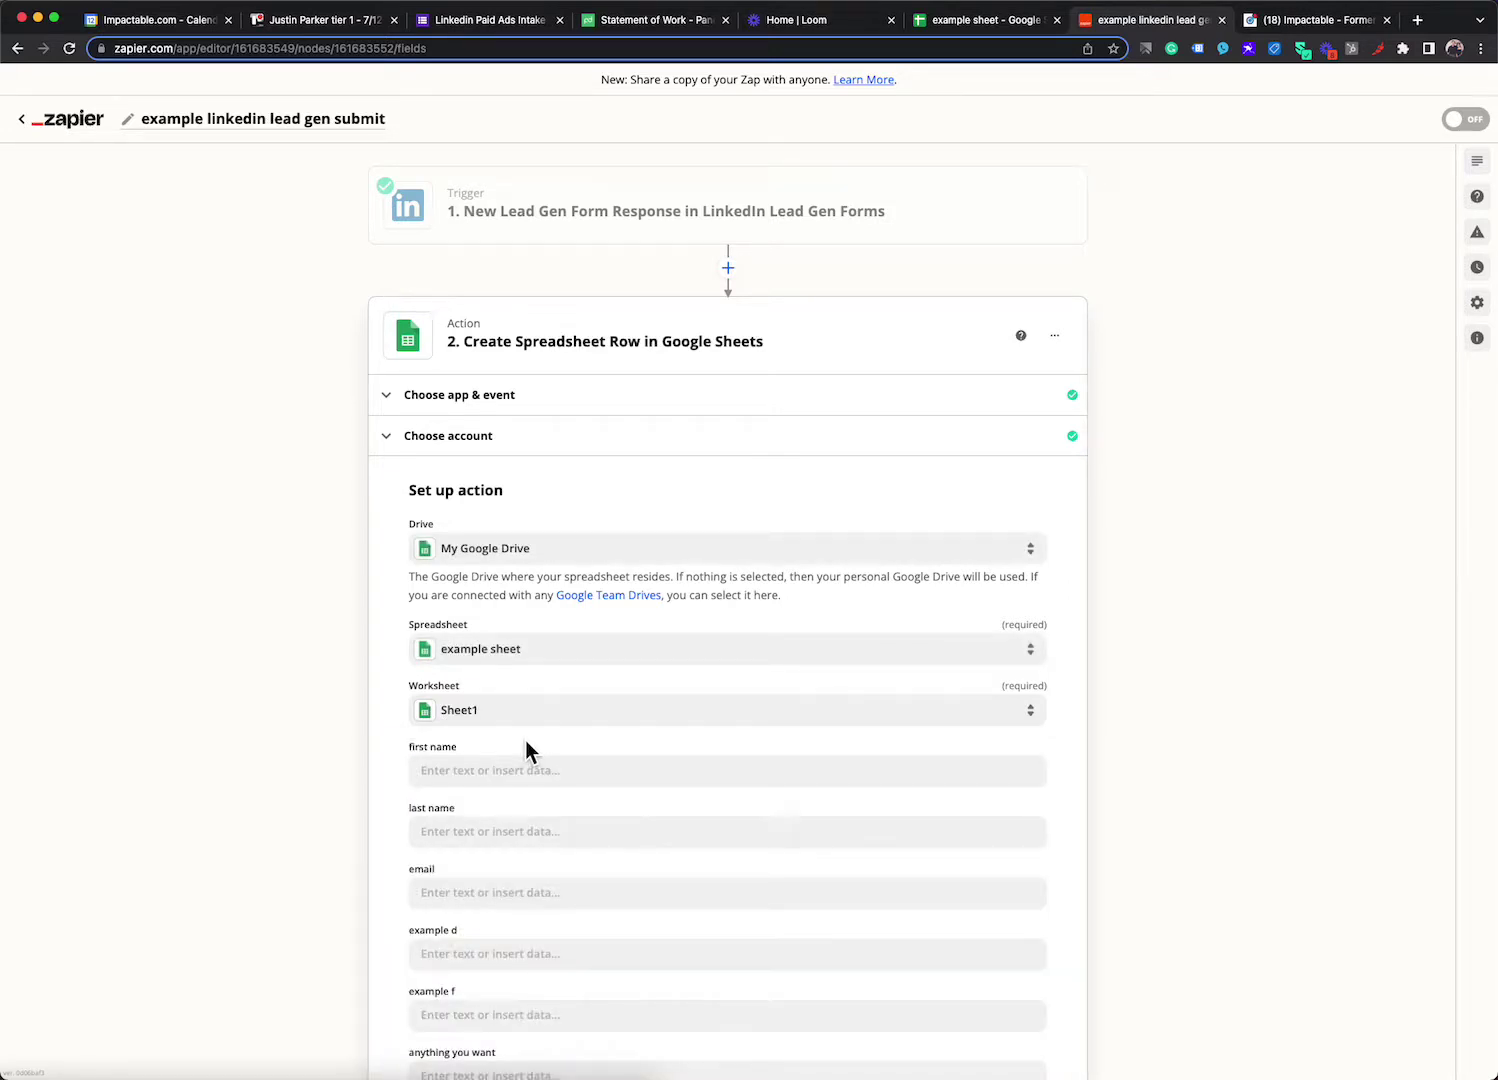
scroll(525, 745, down, 3)
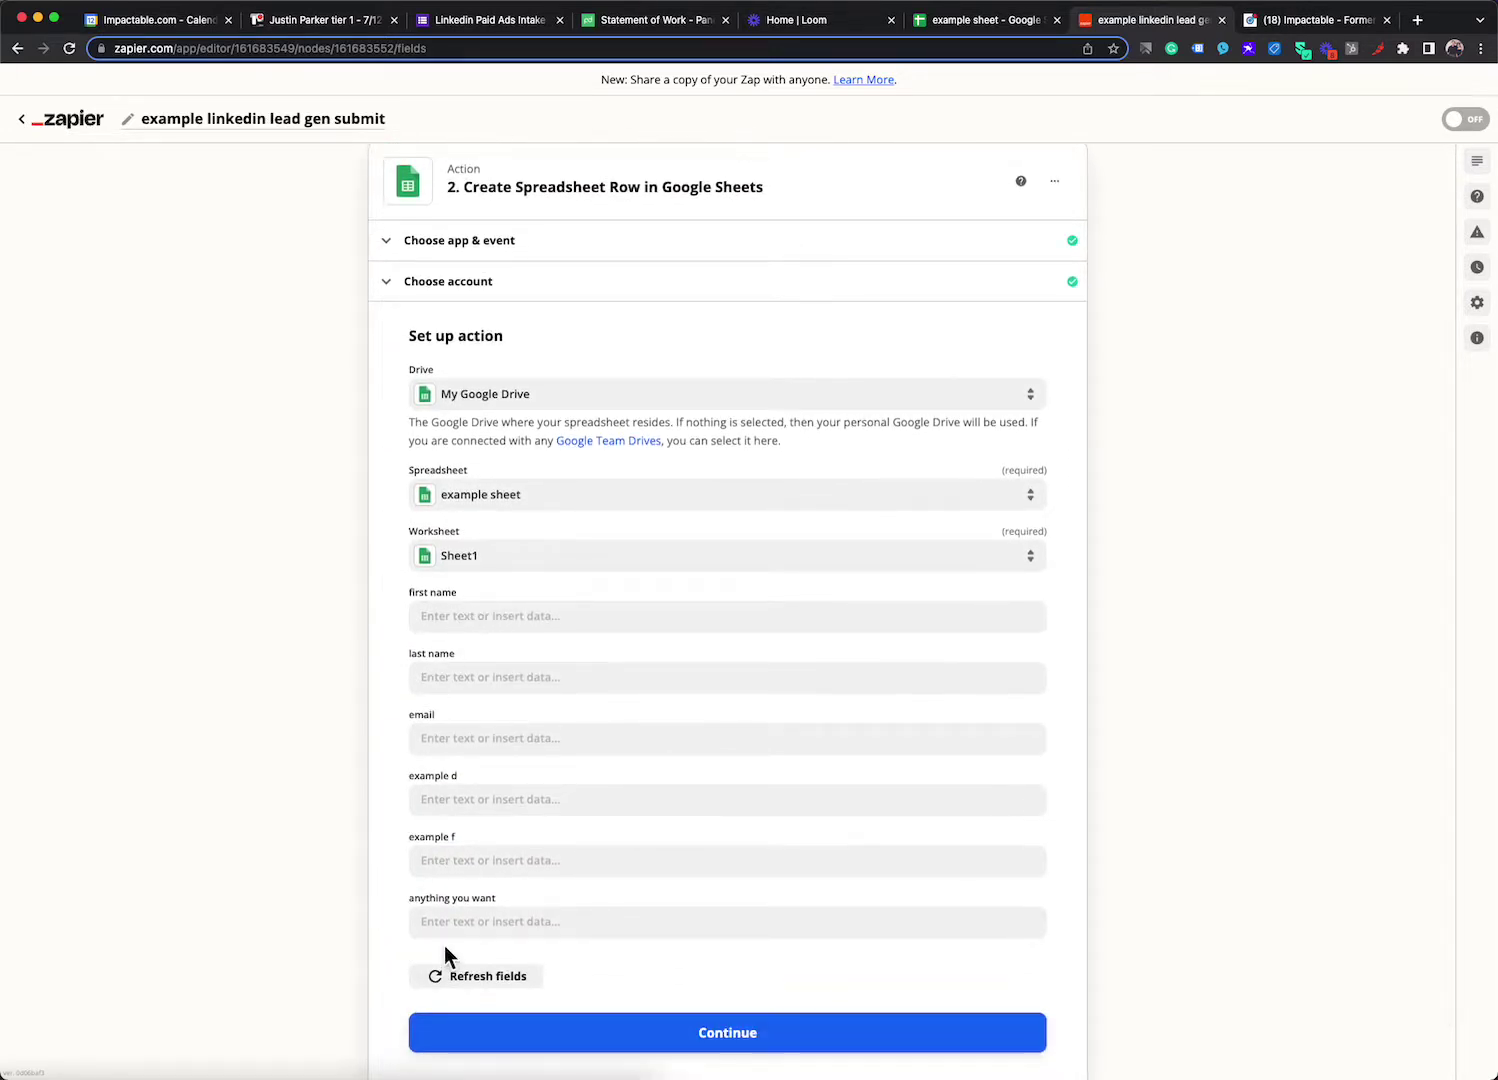
click(964, 30)
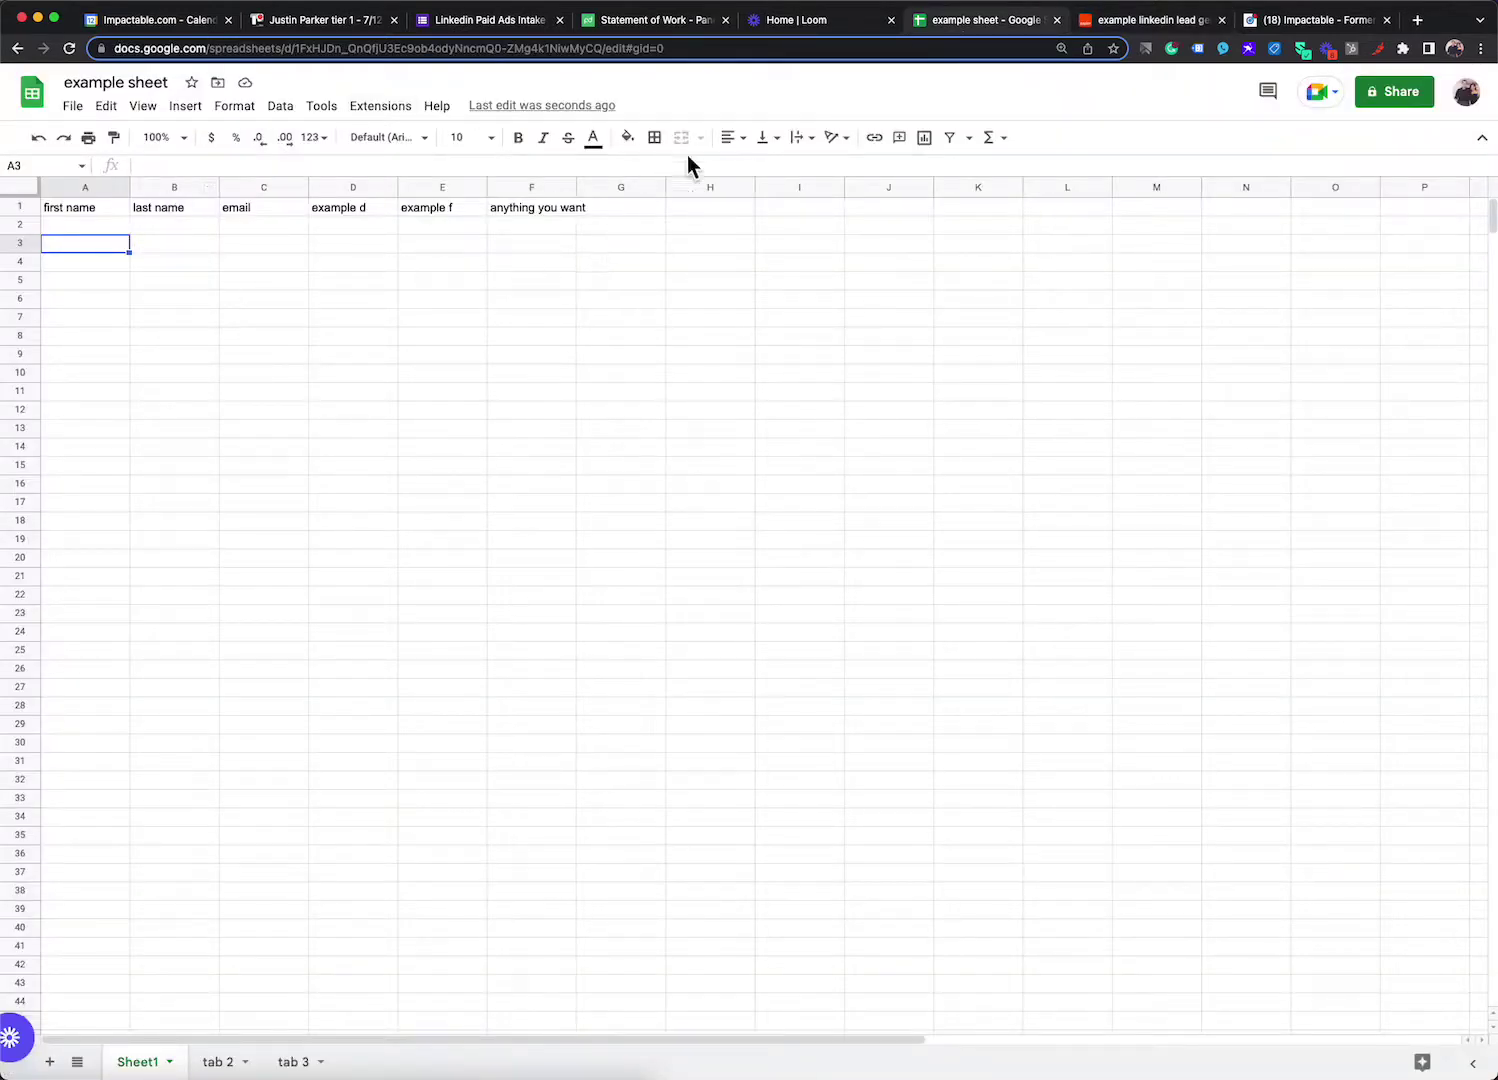
click(1122, 18)
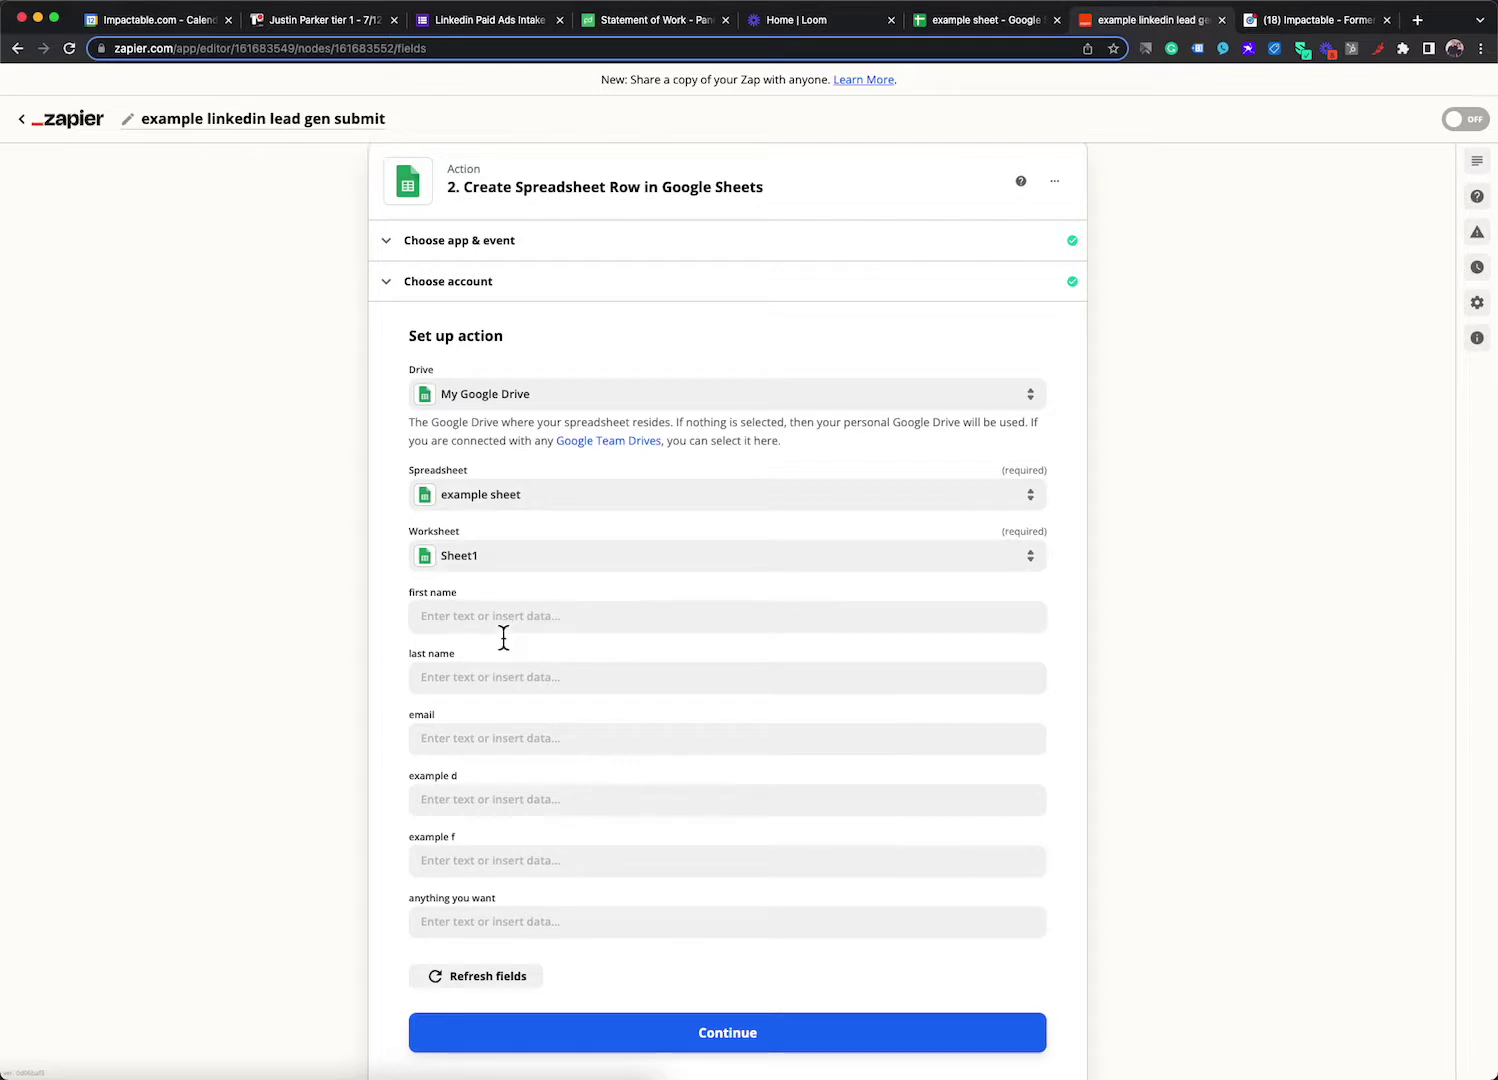
scroll(503, 637, up, 3)
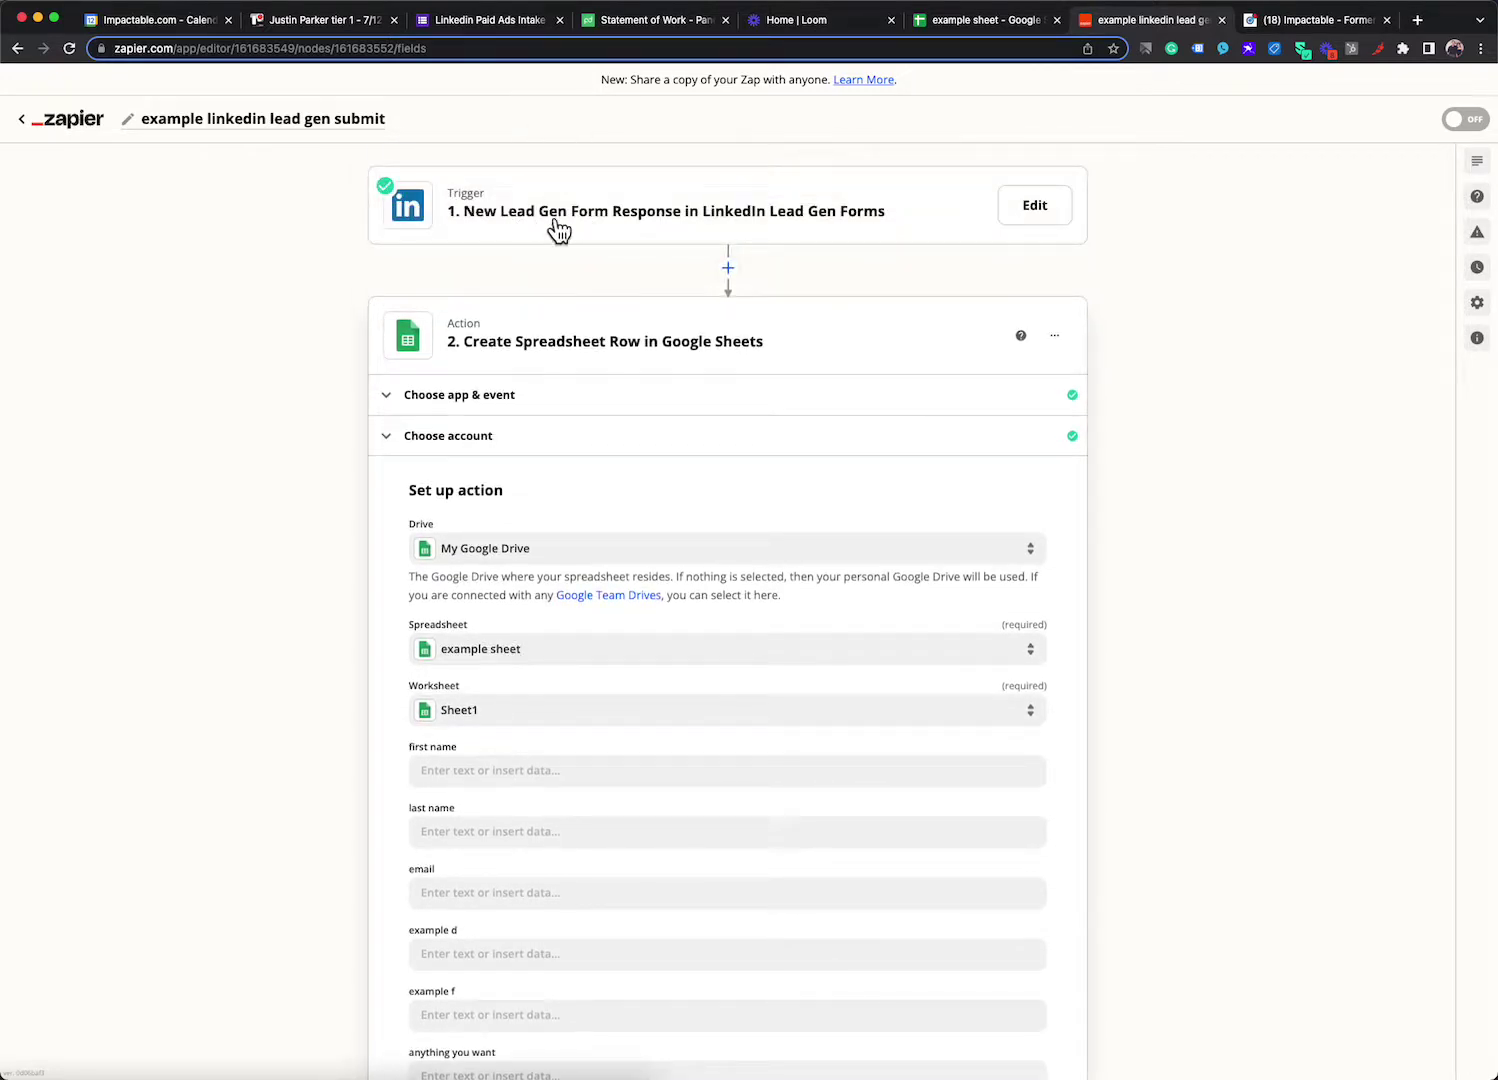
scroll(465, 605, down, 4)
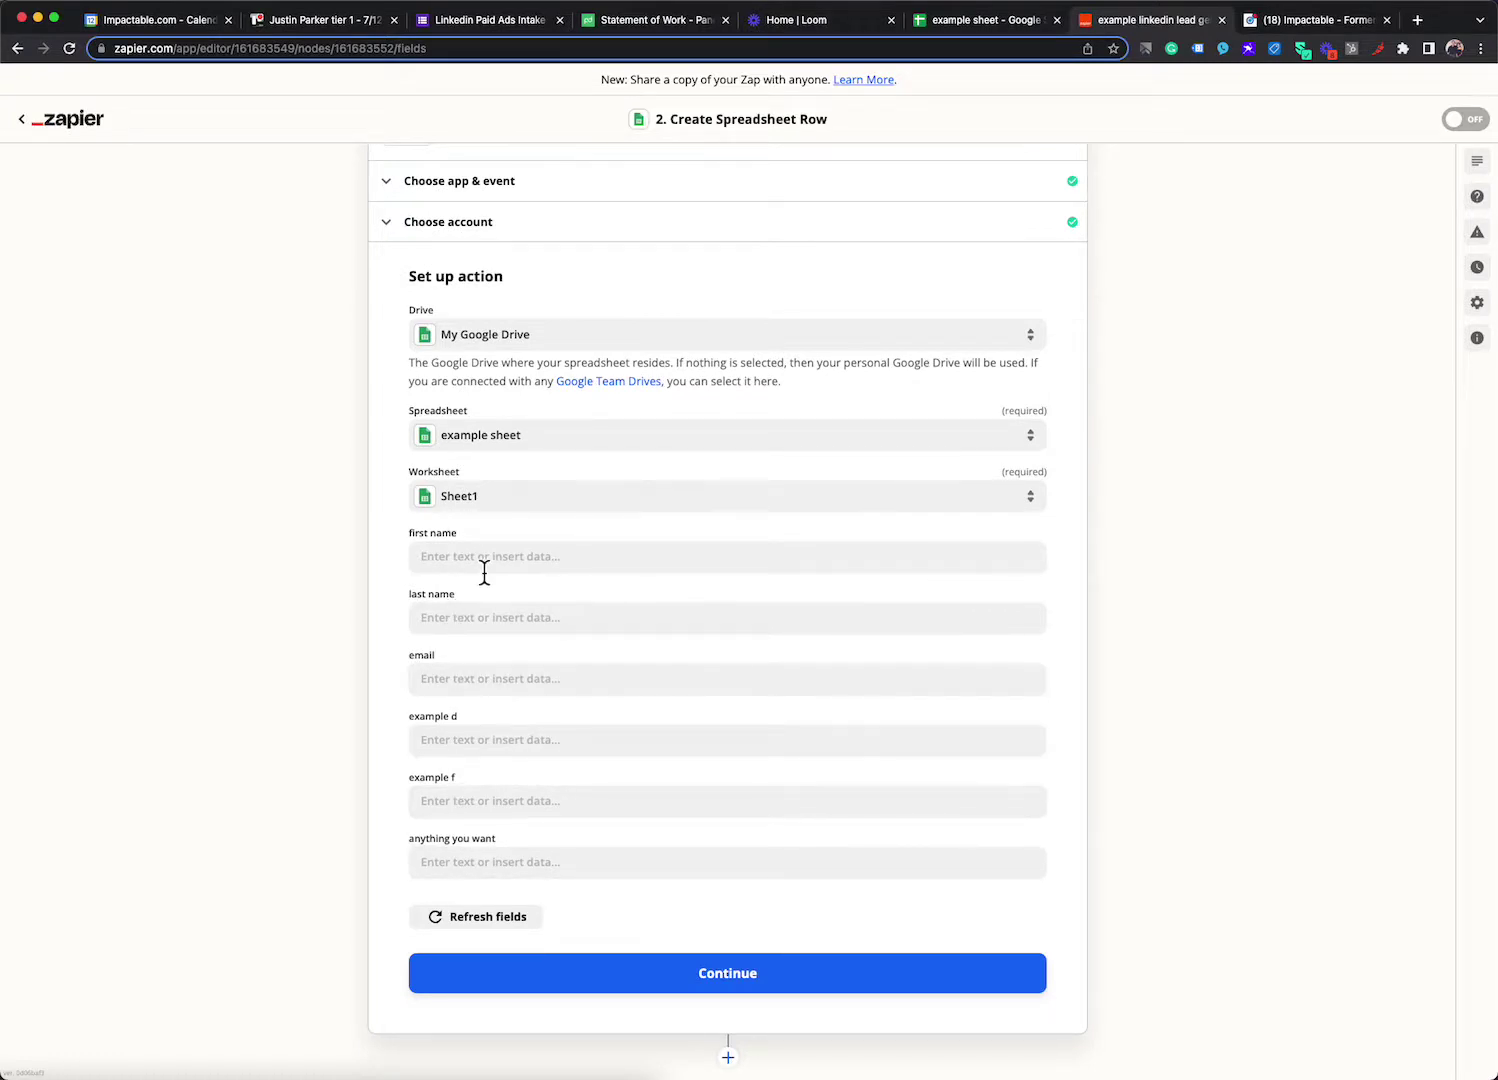
click(483, 558)
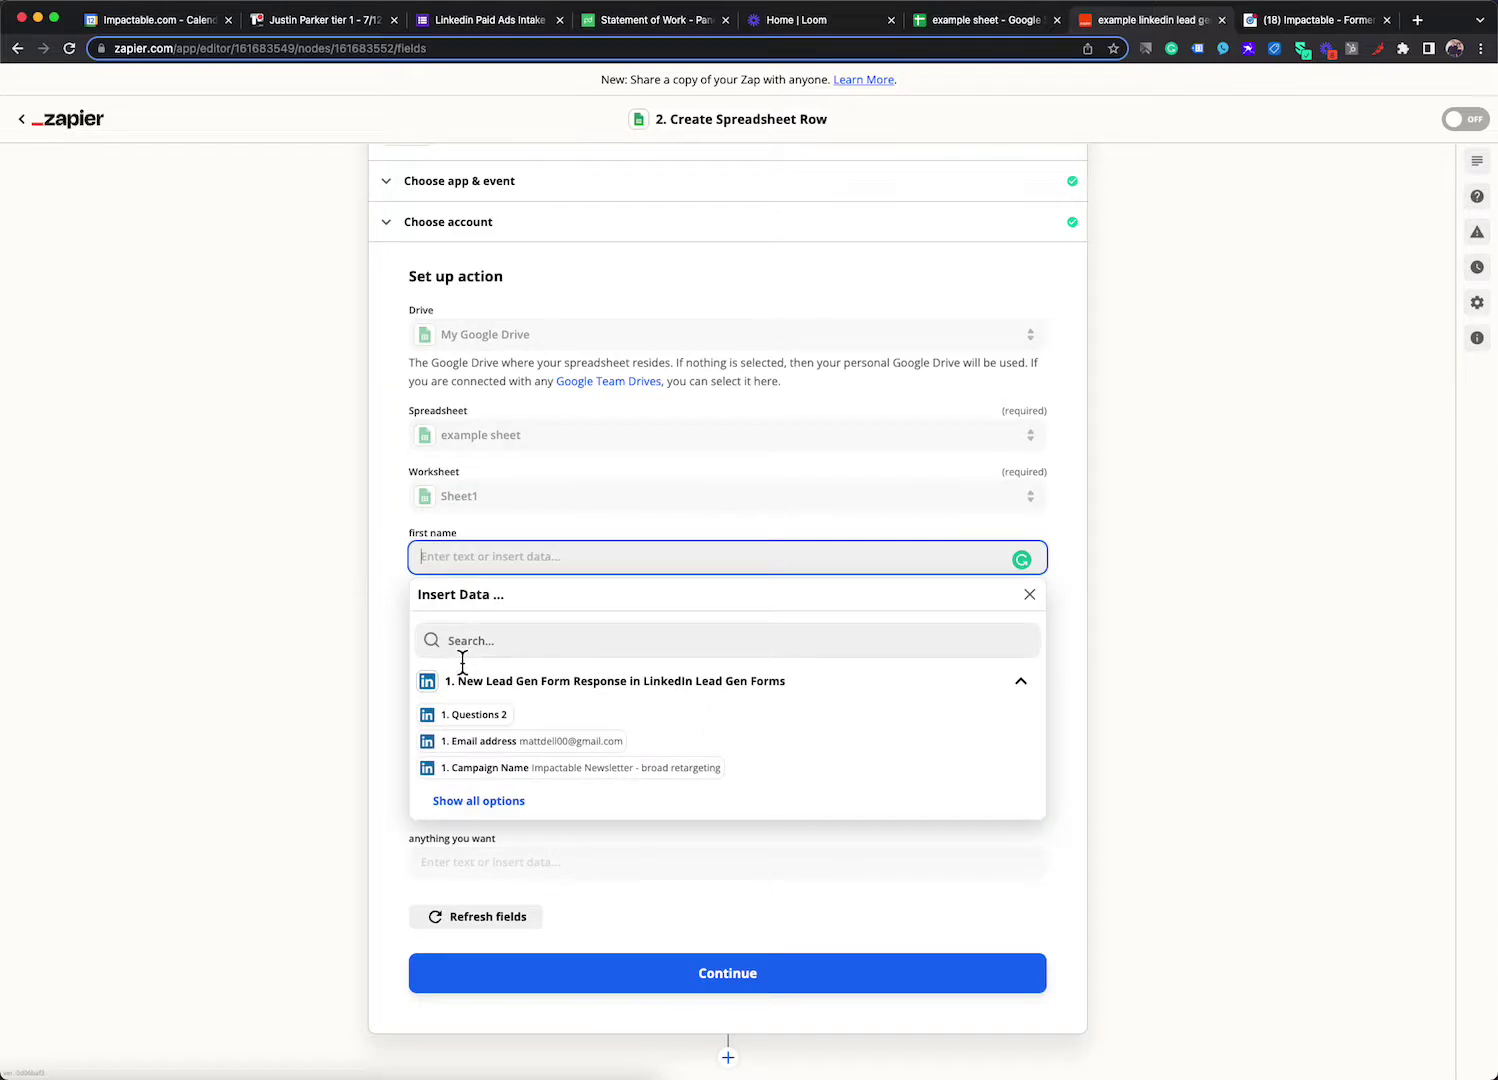
click(470, 804)
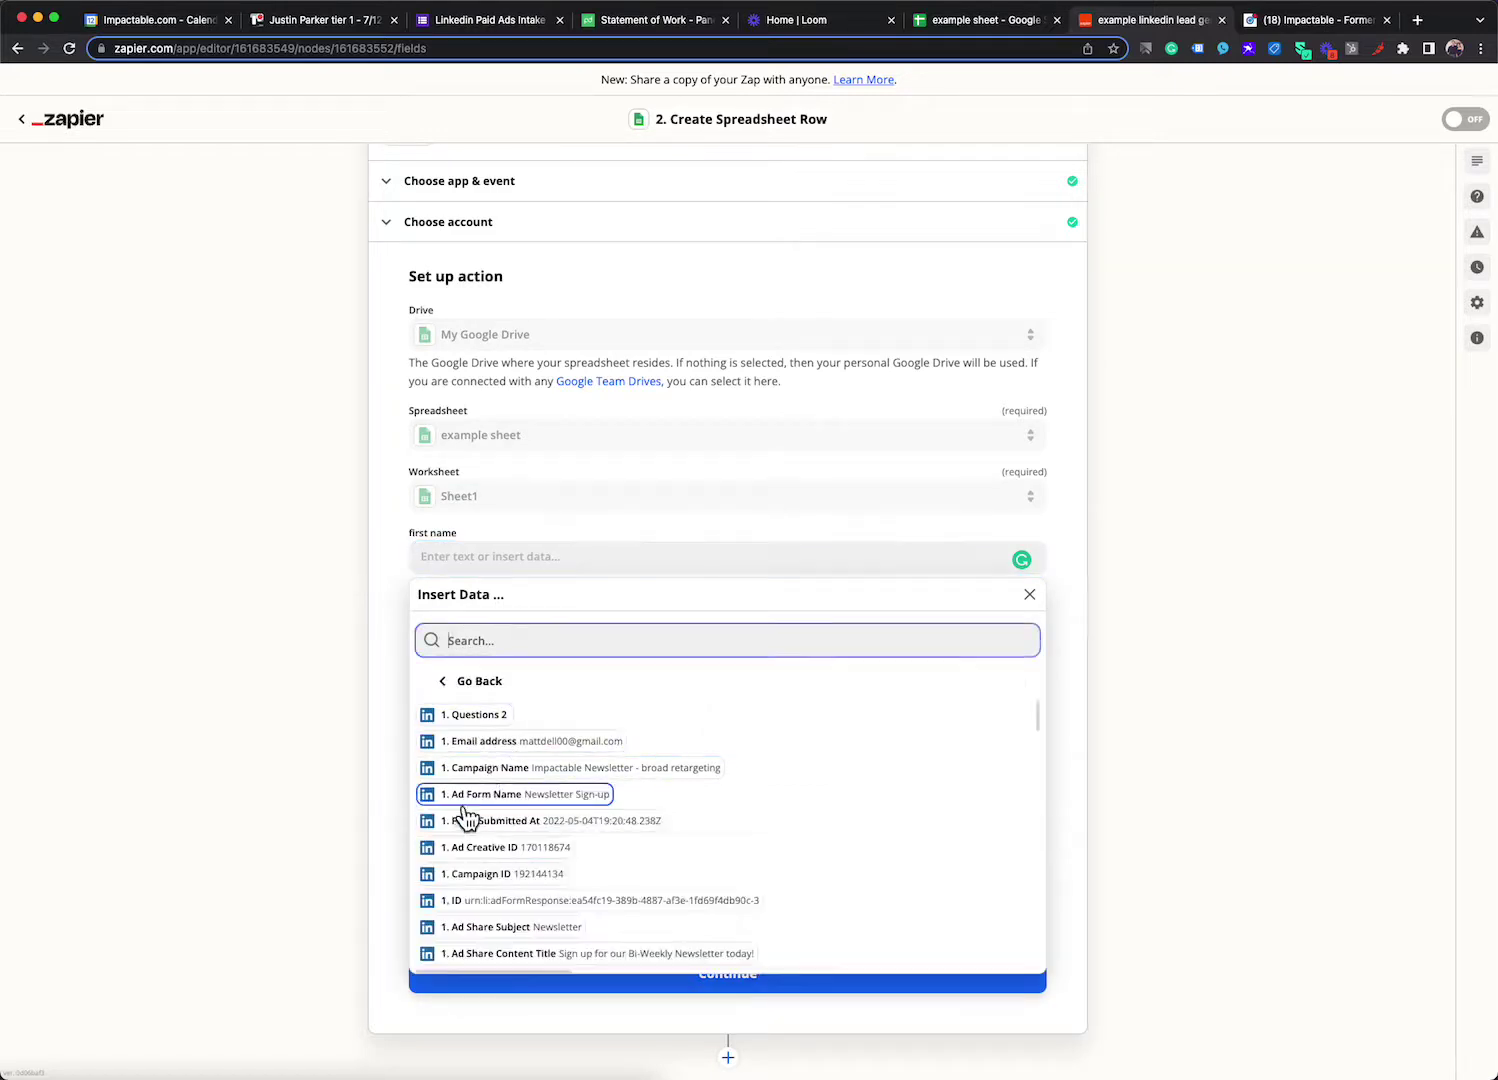
scroll(487, 790, down, 10)
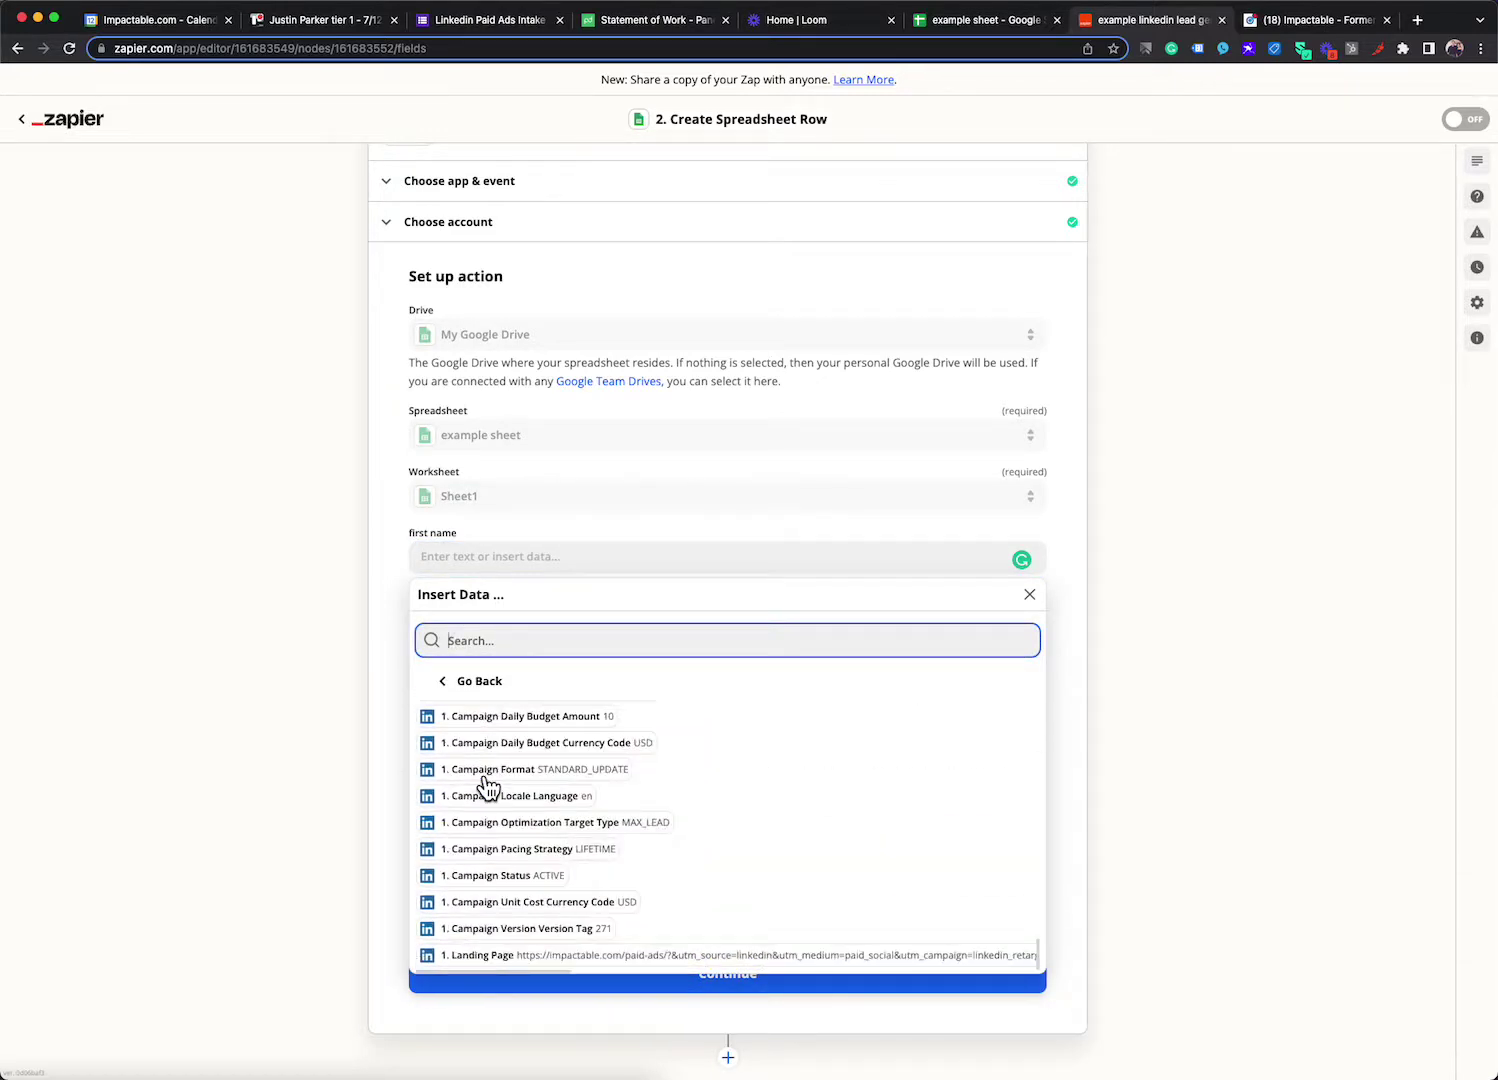
scroll(487, 790, up, 10)
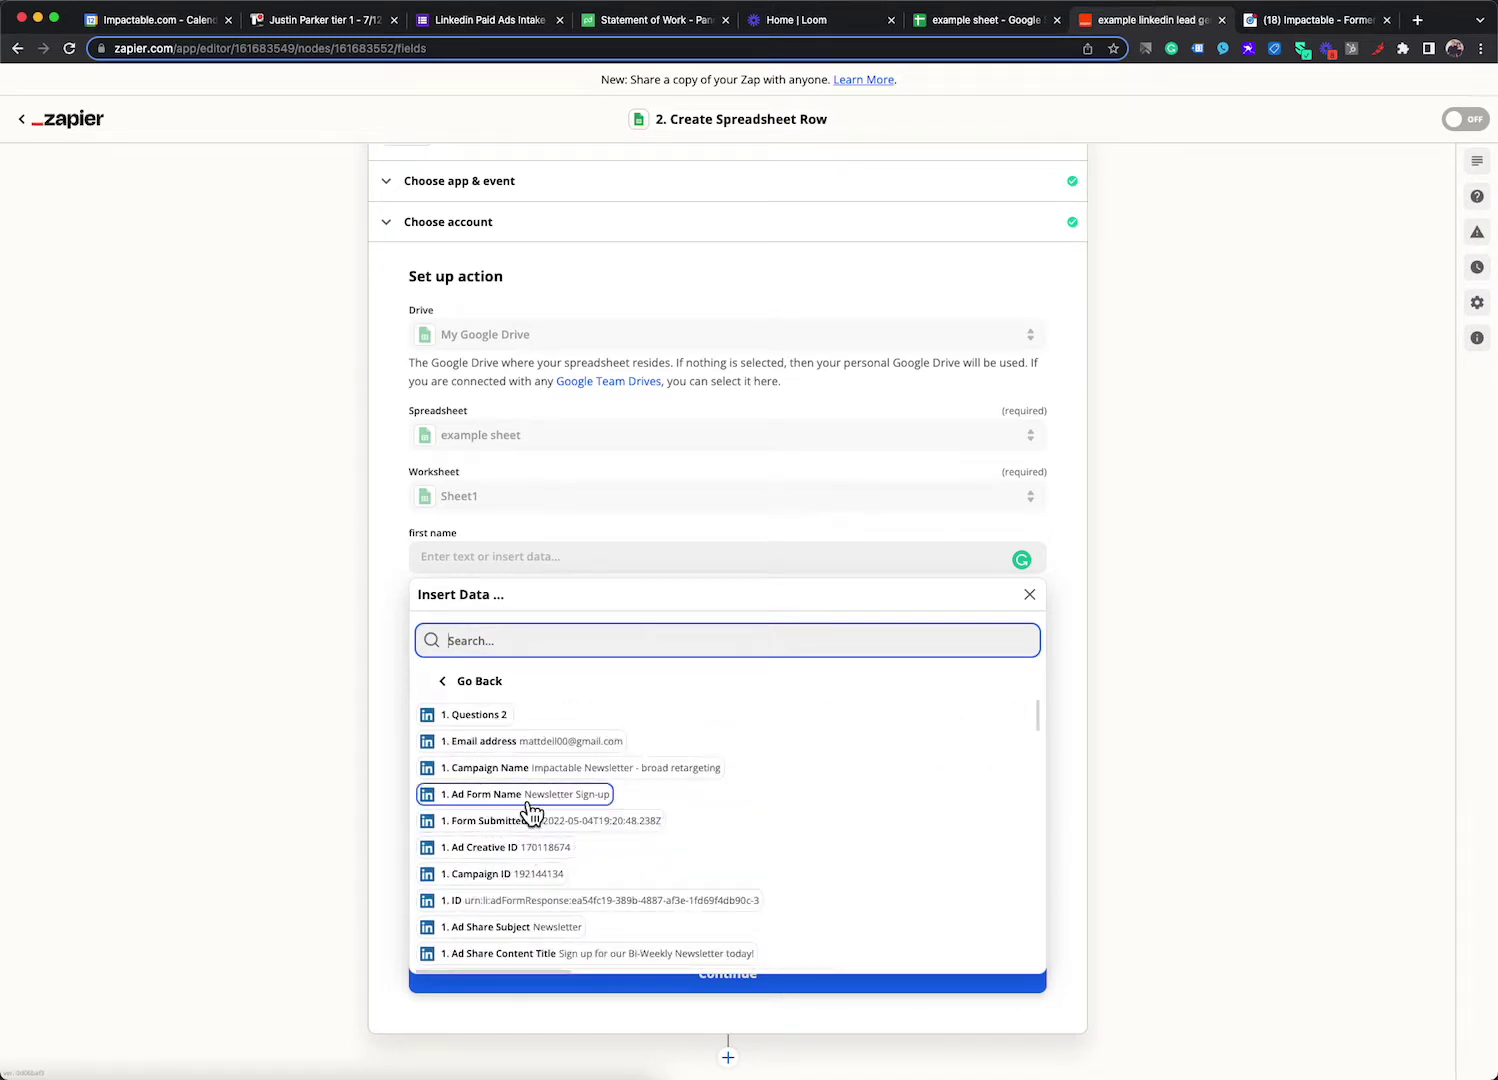
scroll(535, 795, down, 2)
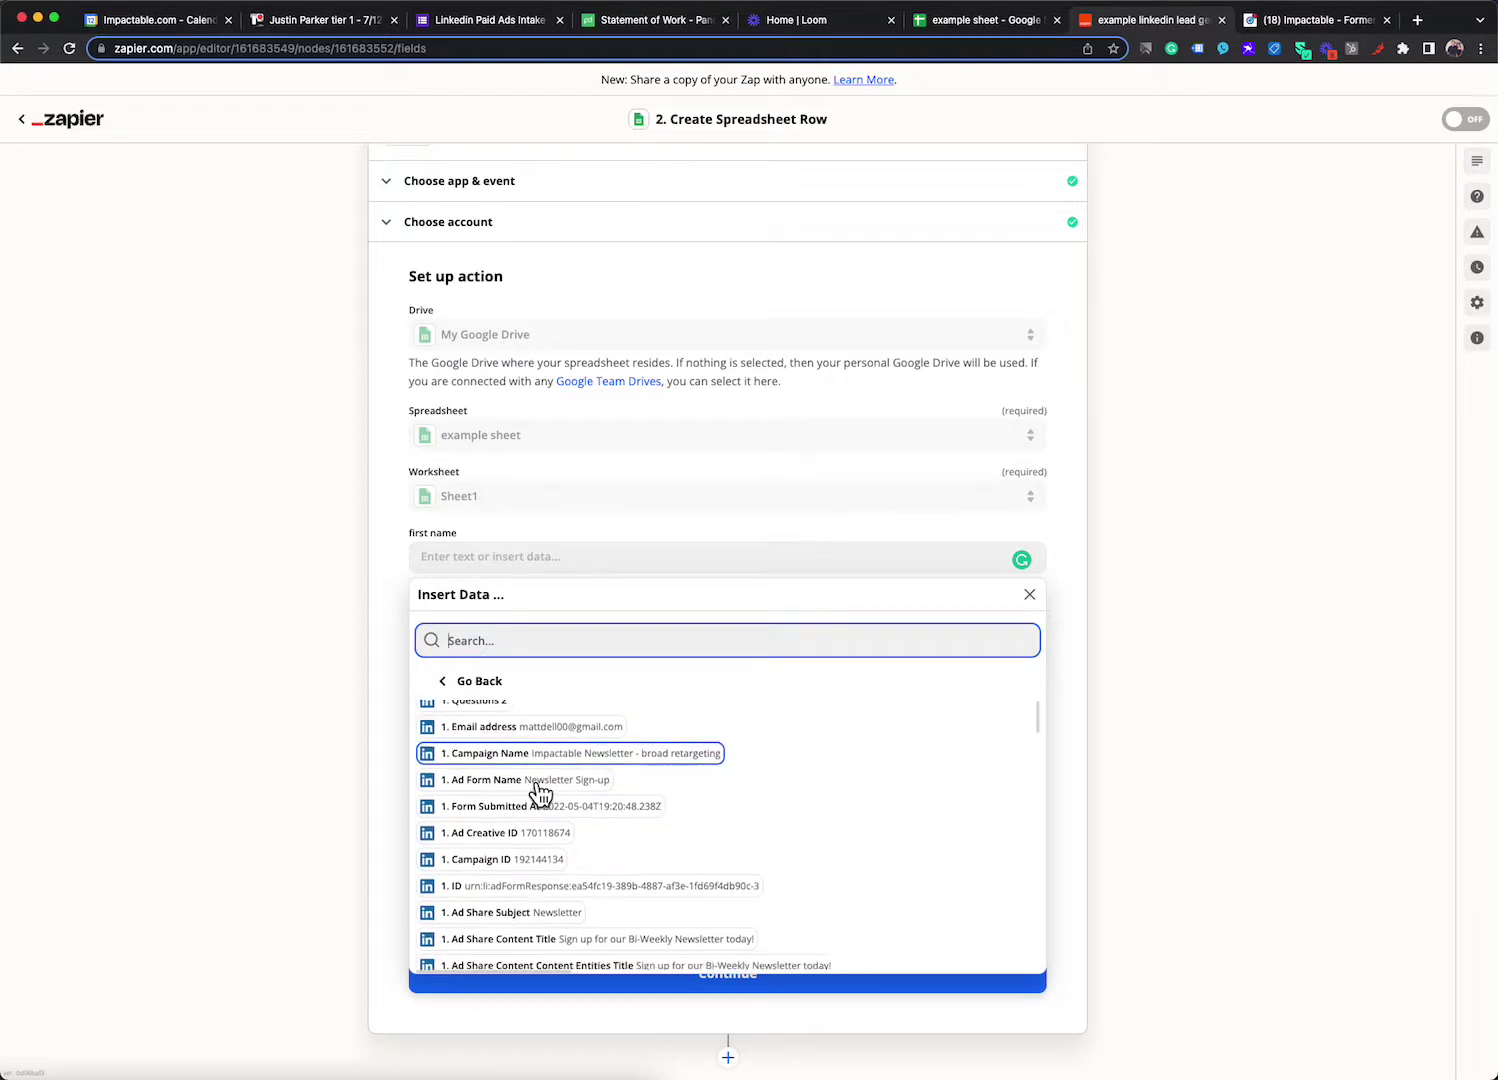
scroll(540, 793, down, 1)
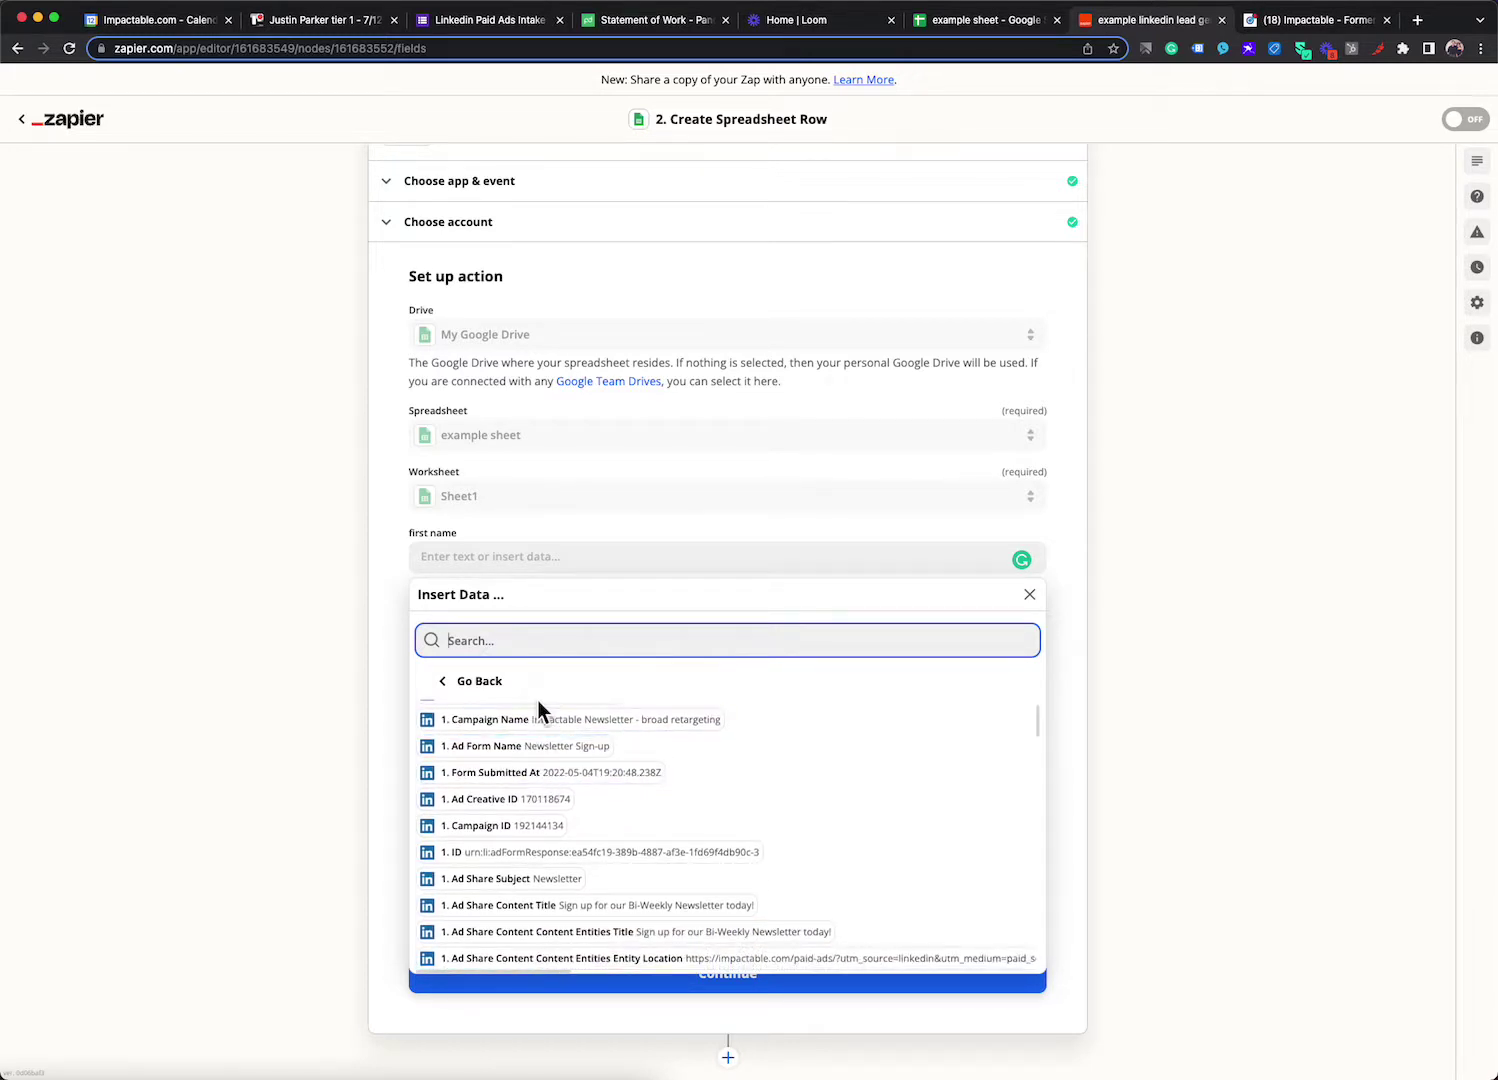
text(name)
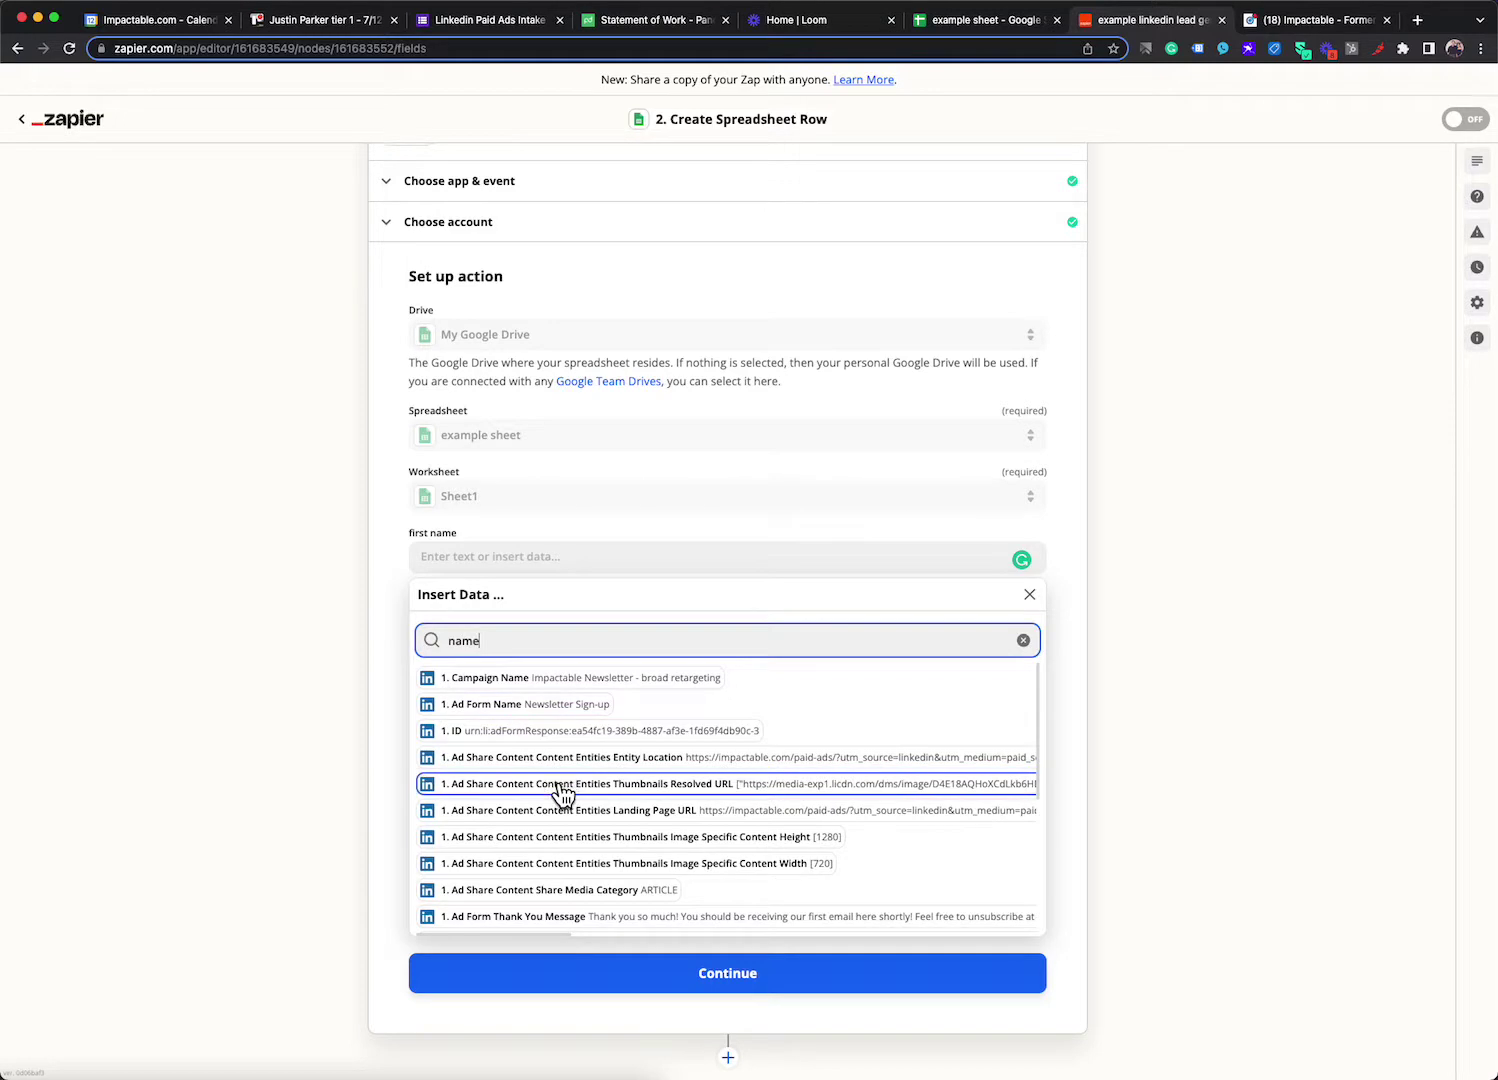
scroll(560, 793, down, 3)
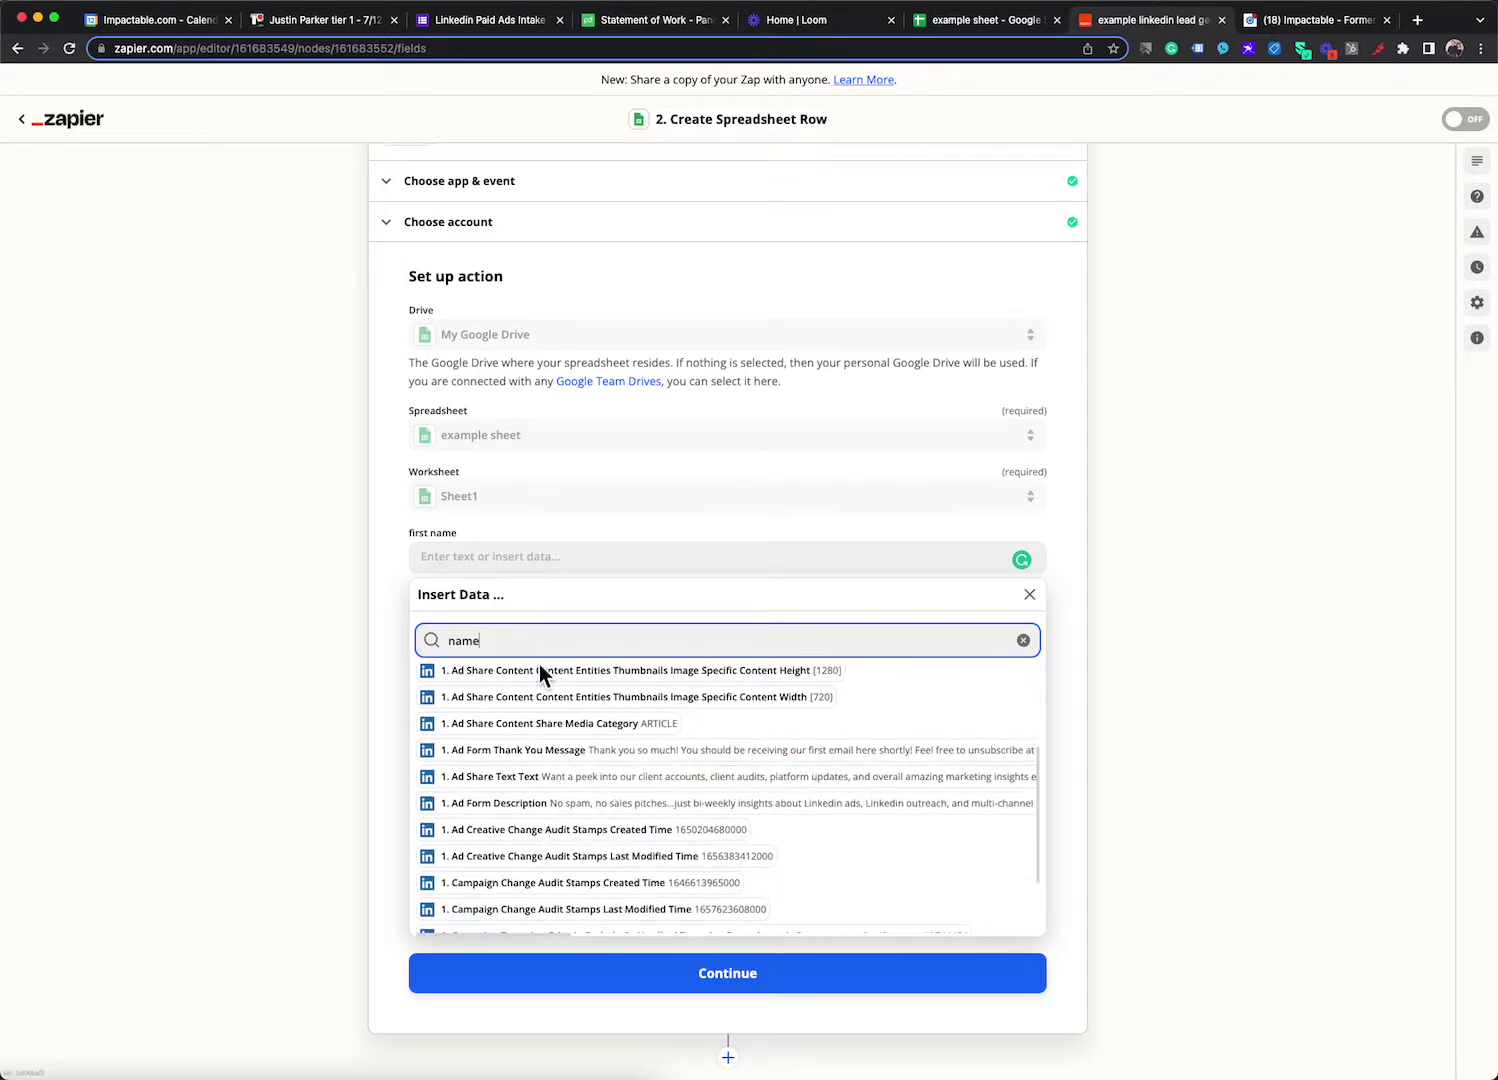
key(BackSpace)
key(BackSpace)
key(BackSpace)
key(BackSpace)
text(first)
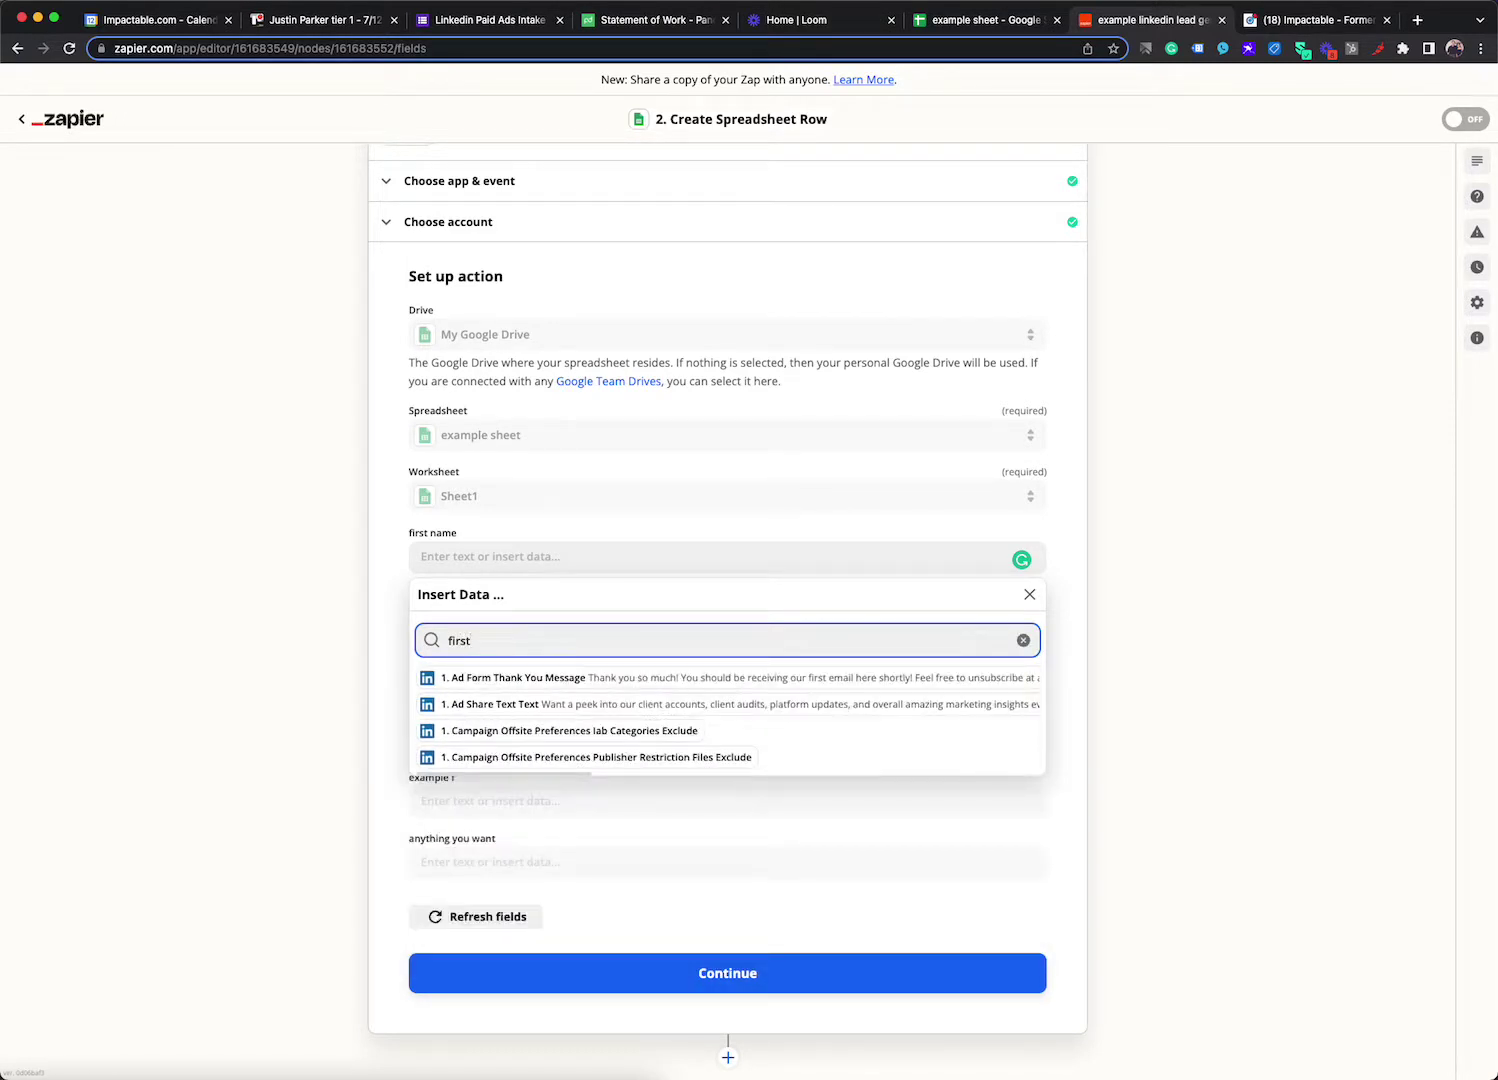
key(BackSpace)
key(BackSpace)
key(BackSpace)
key(BackSpace)
key(BackSpace)
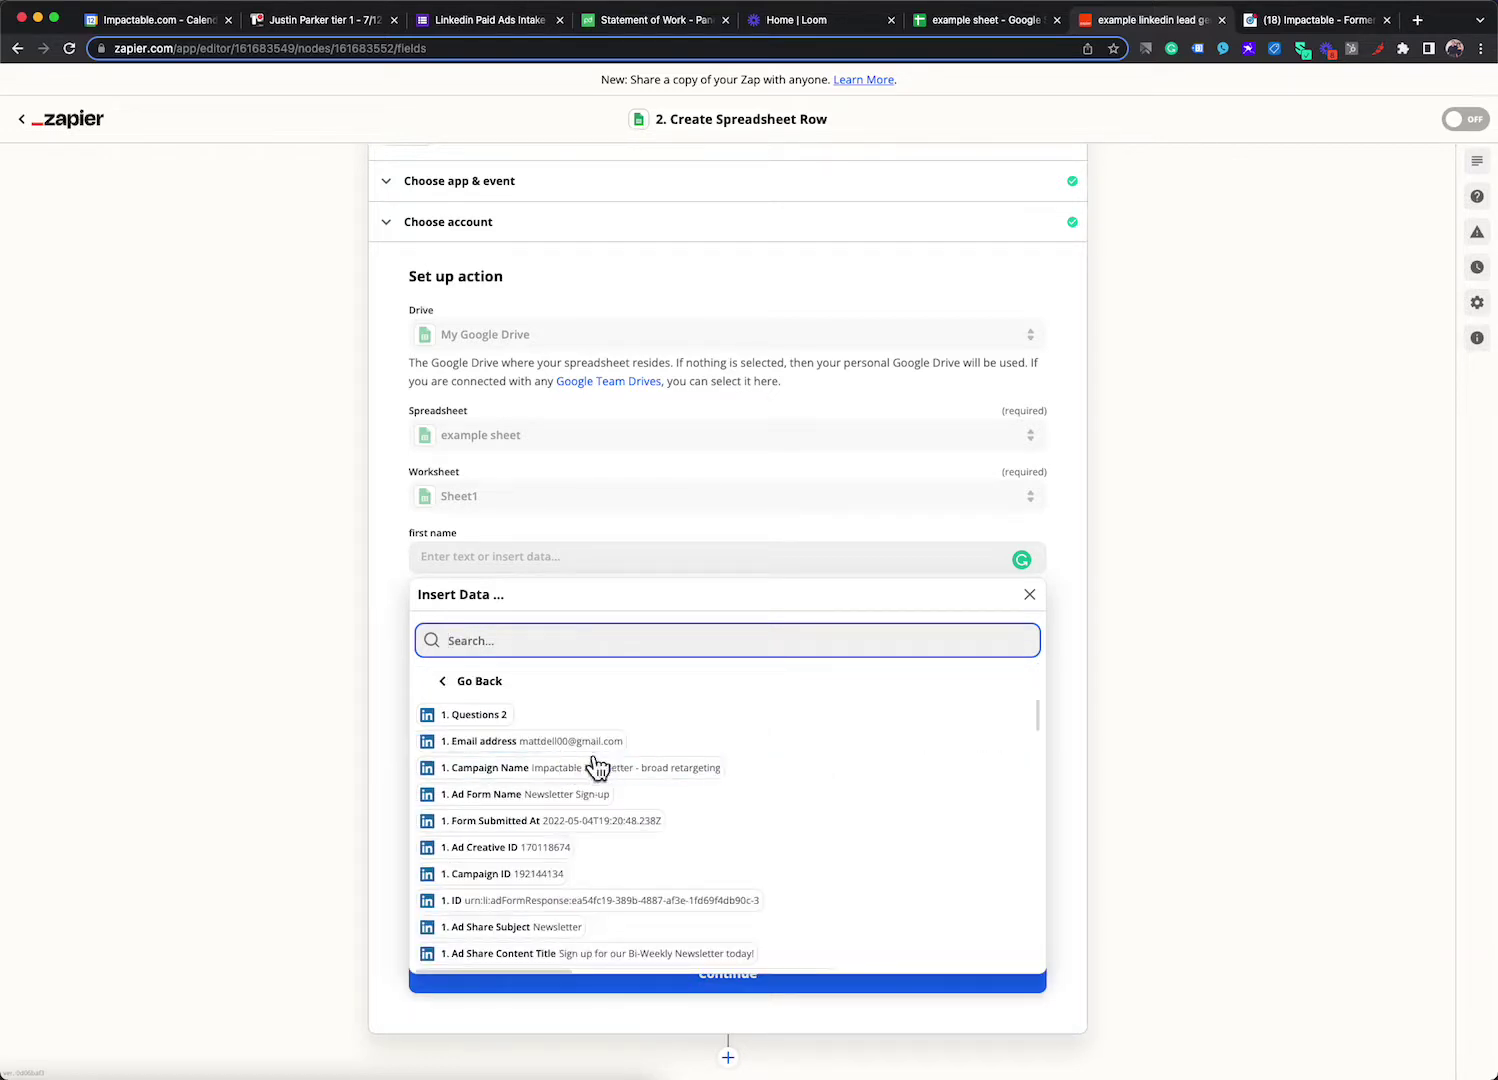
scroll(606, 846, down, 3)
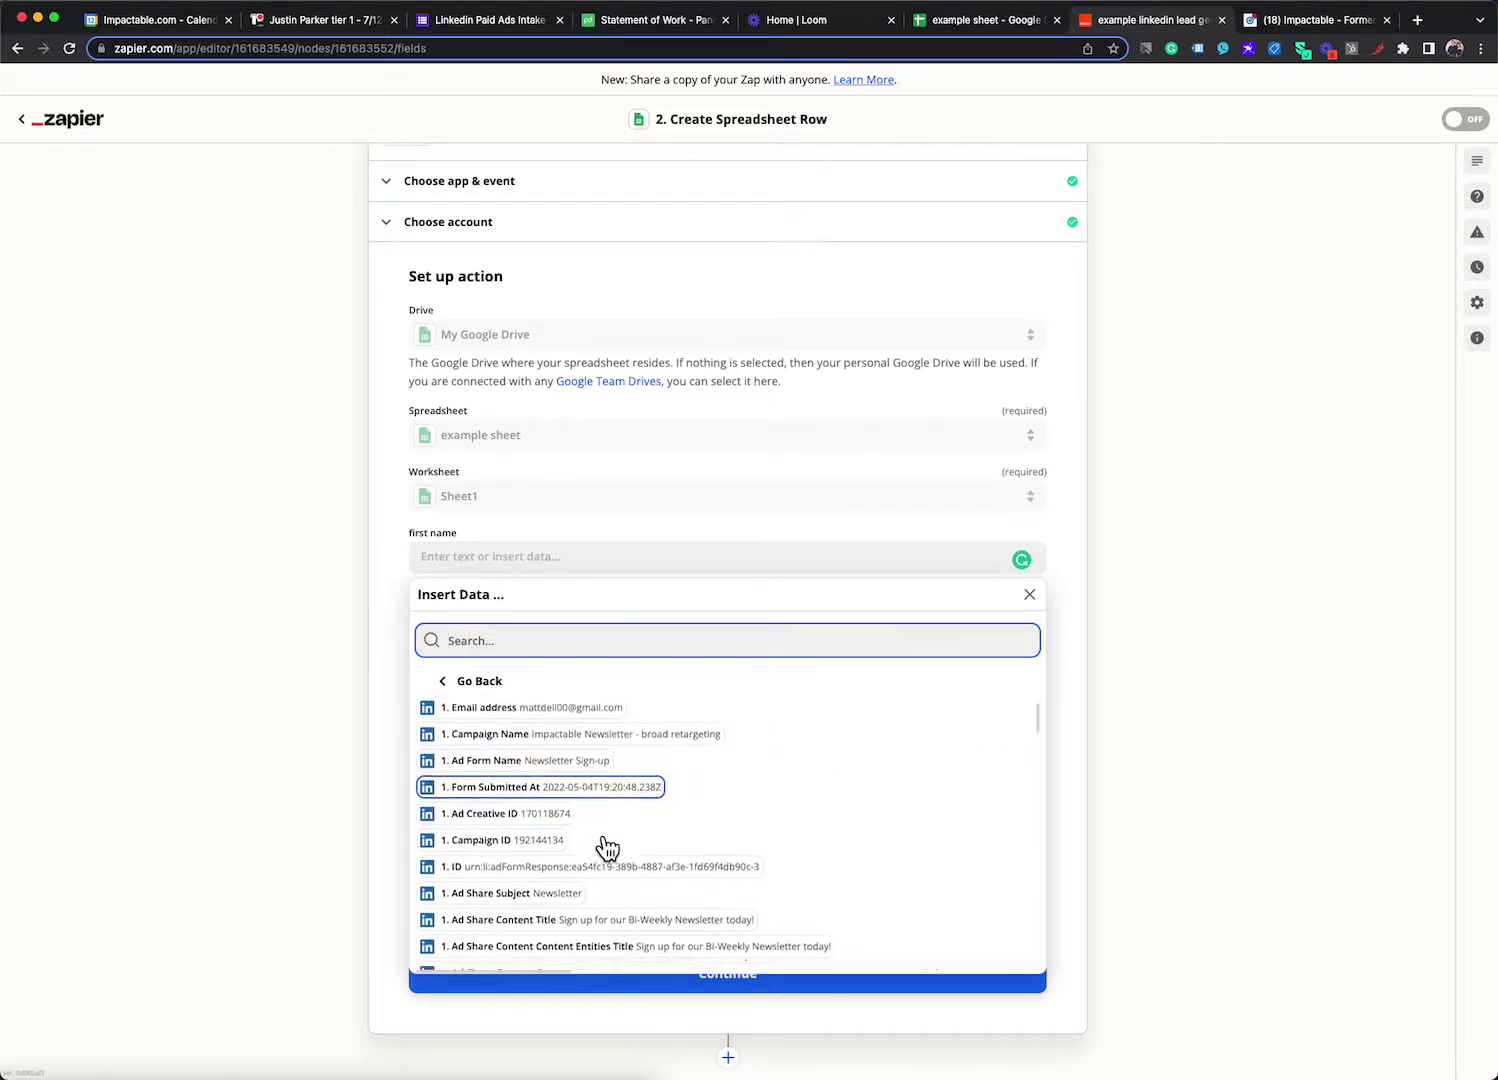
text(s)
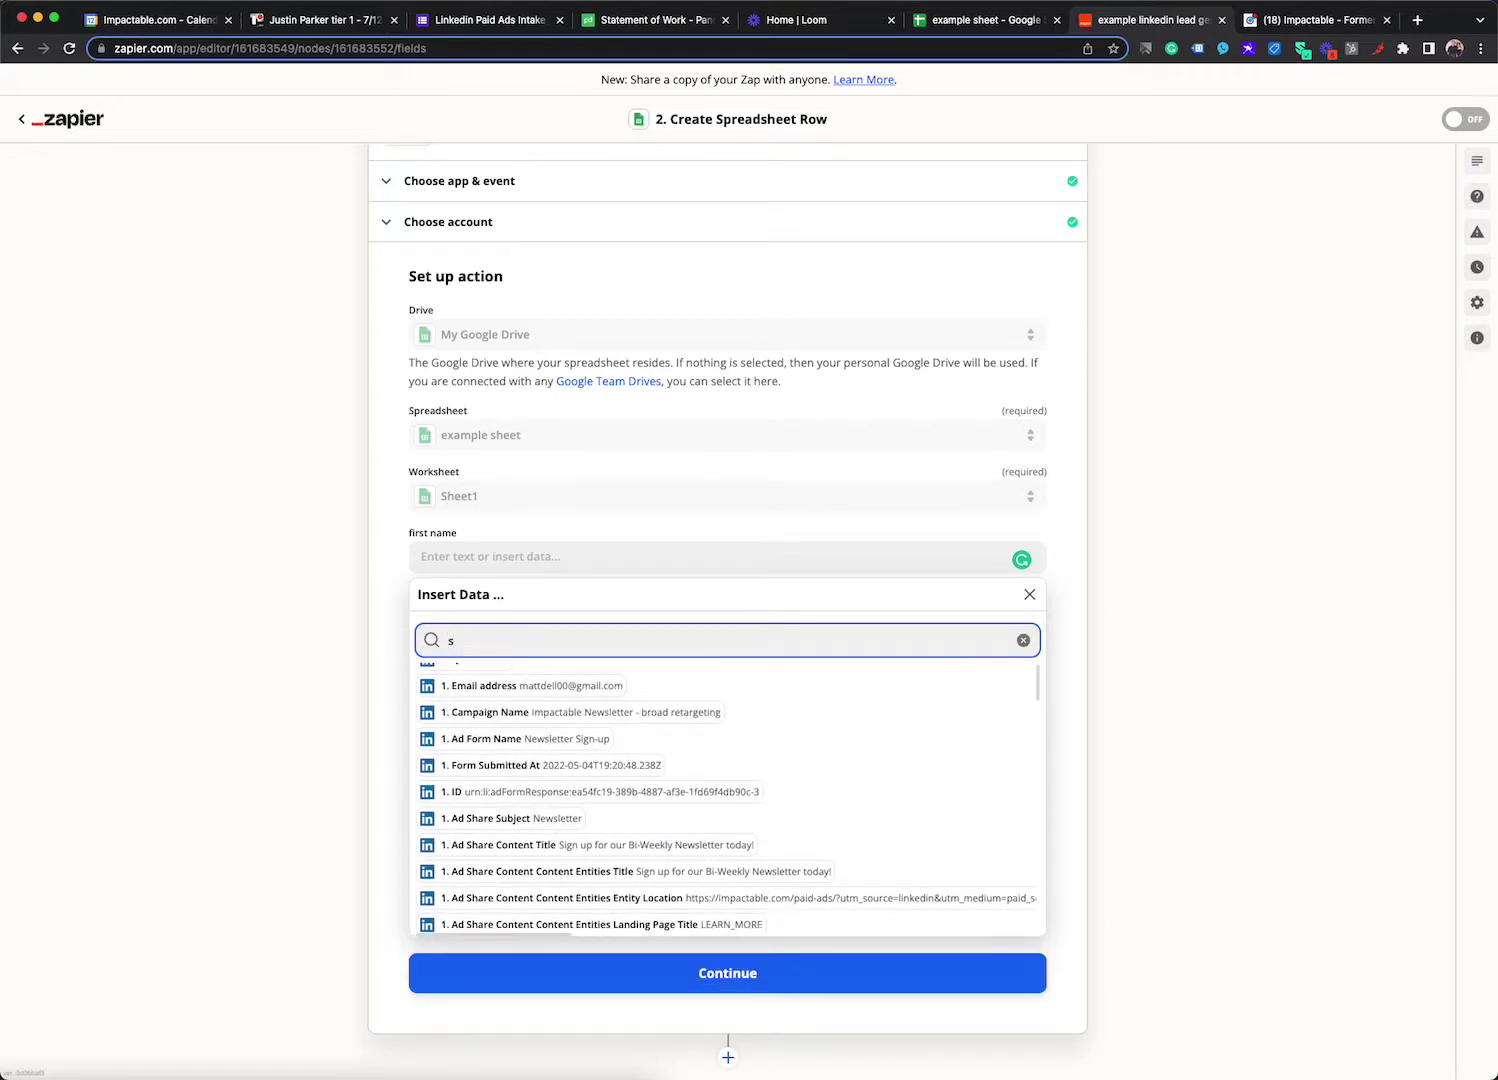
key(BackSpace)
scroll(605, 835, down, 5)
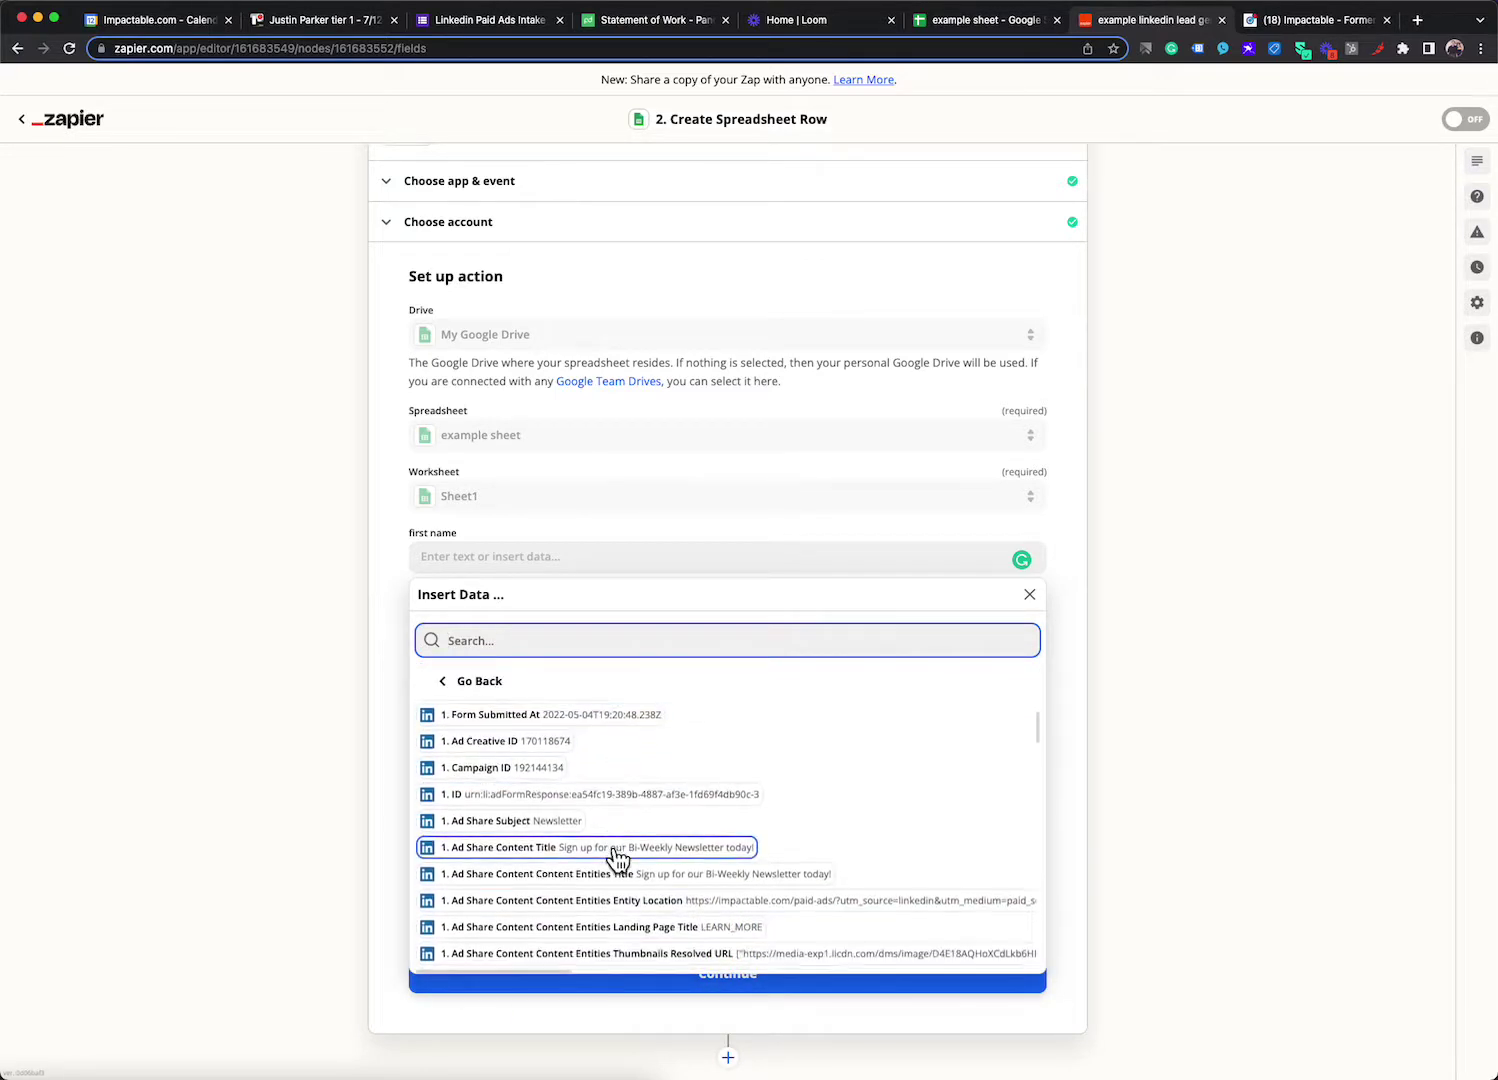
scroll(605, 845, down, 4)
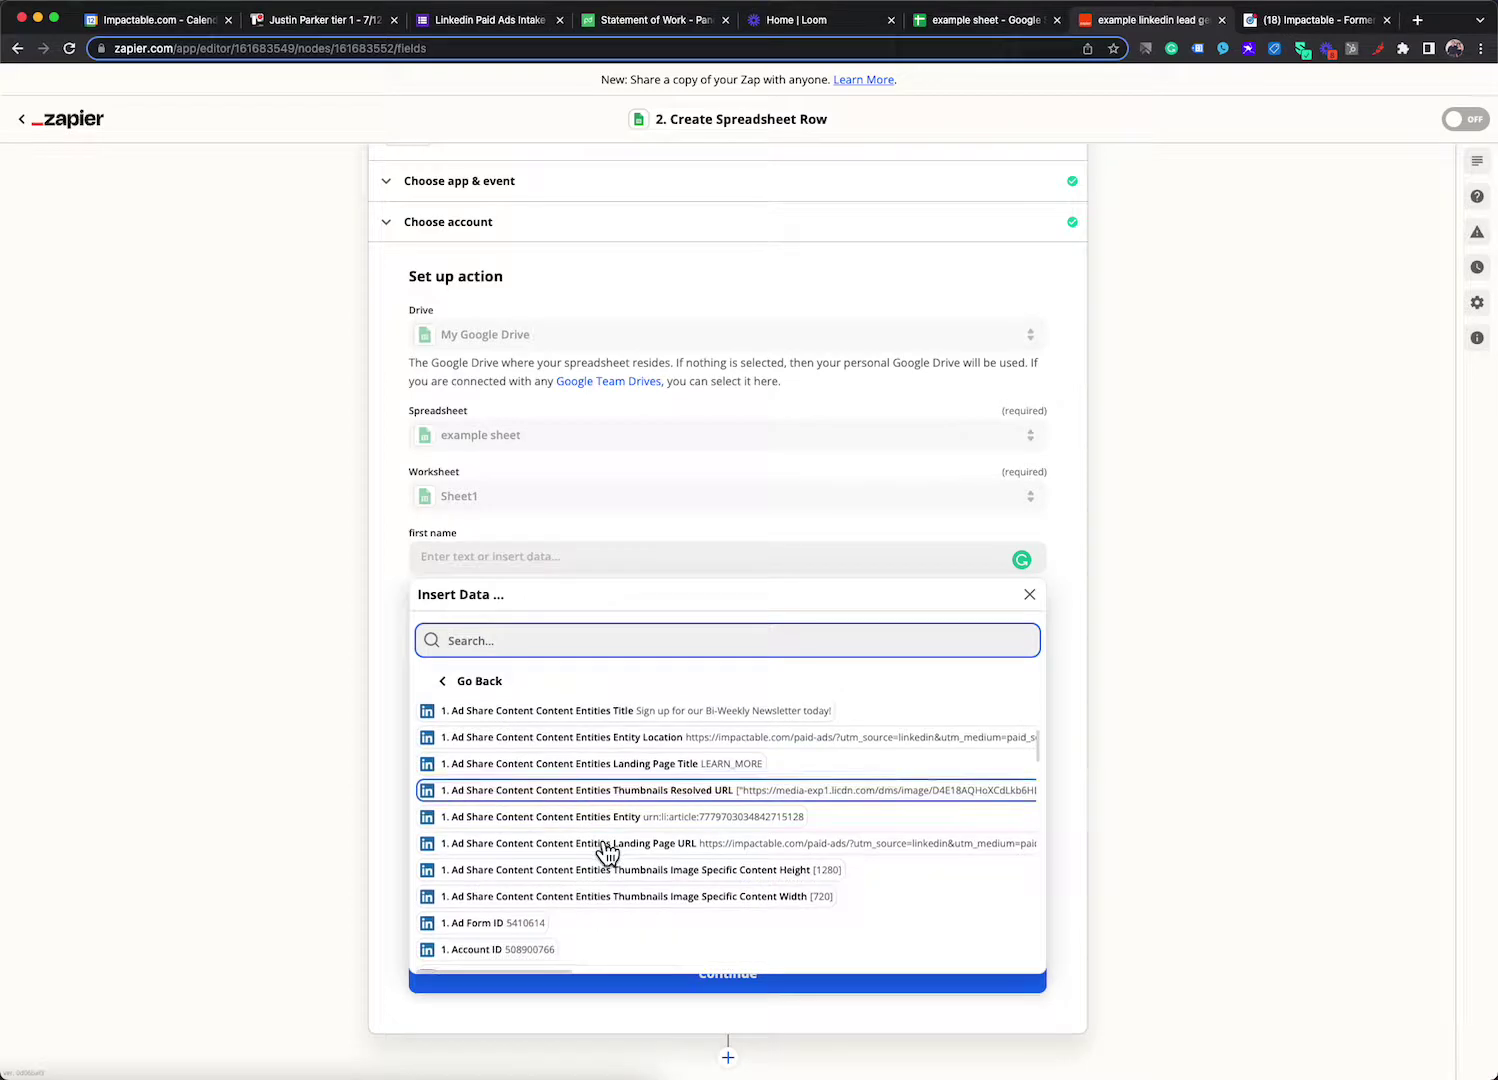
scroll(607, 850, down, 1)
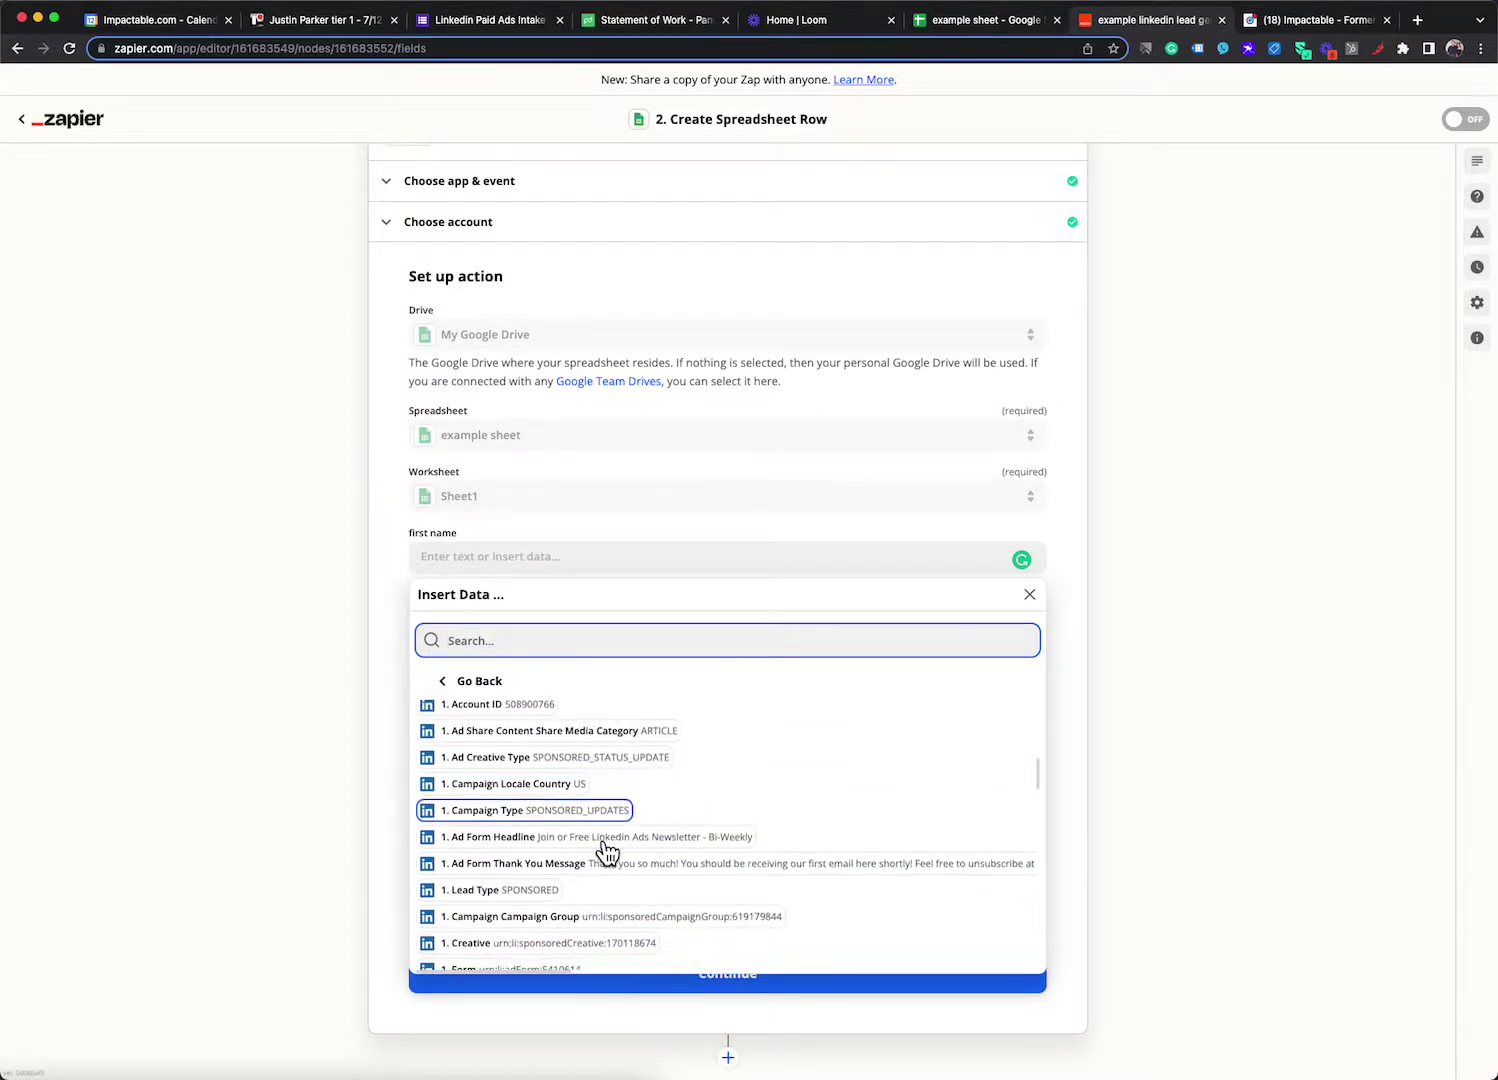
click(1255, 815)
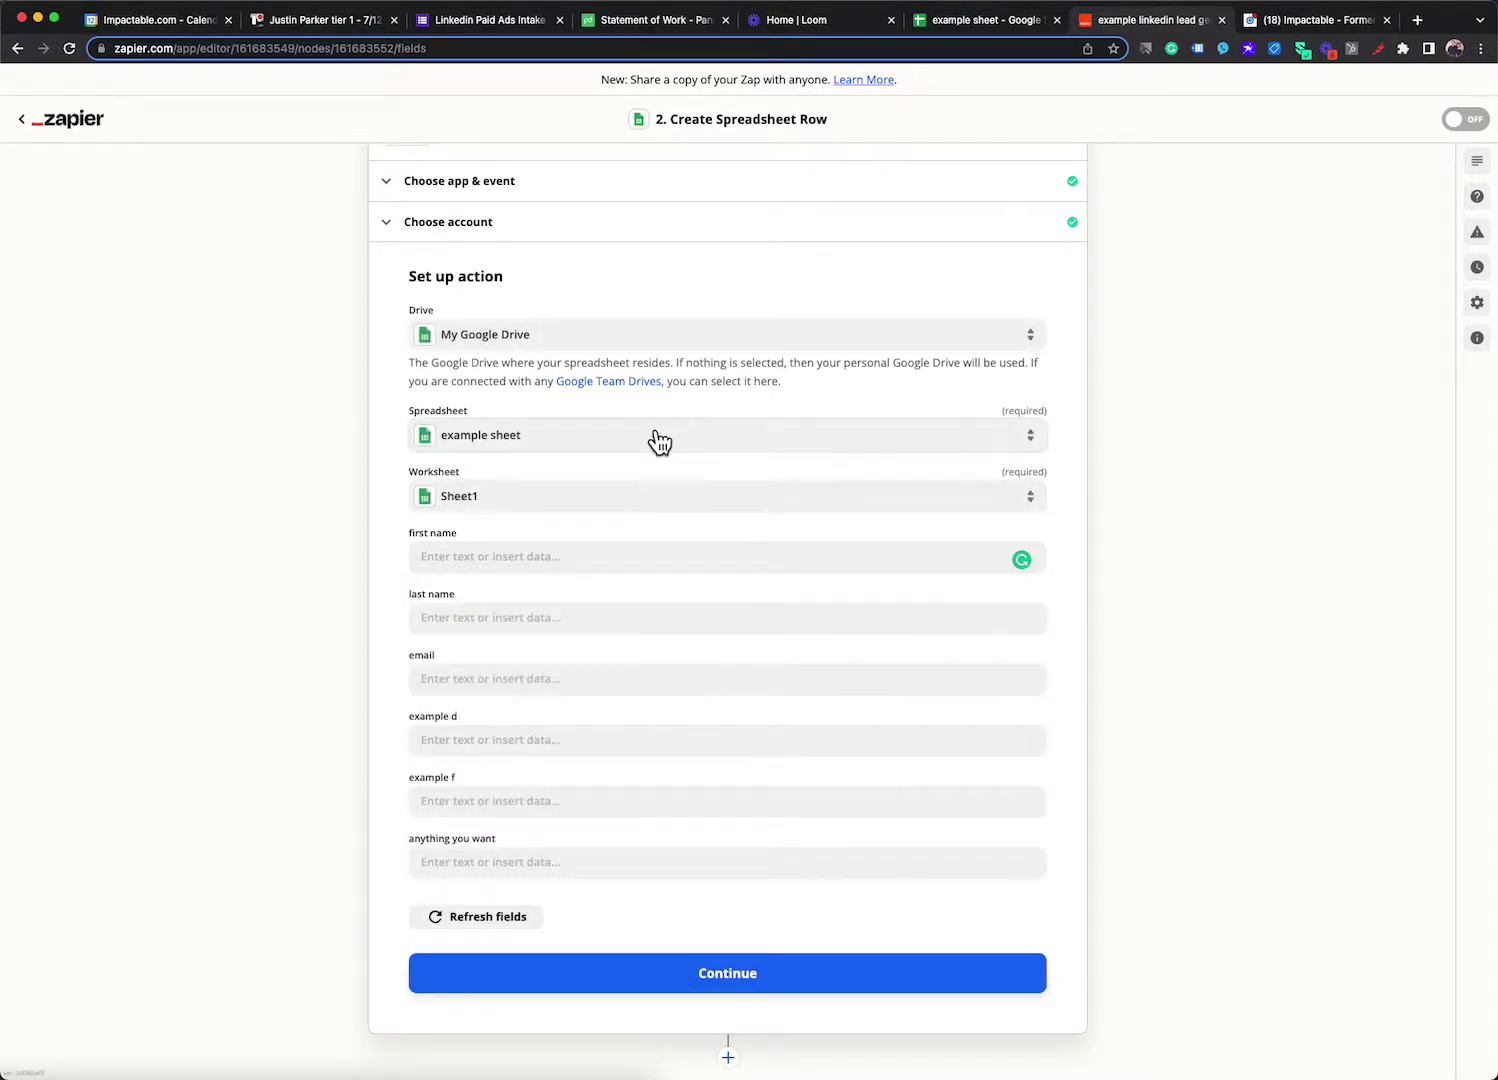
Step: Change the LinkedIn trigger's lead form to LI-Ad Scheduling and rerun the trigger test
scroll(620, 330, up, 3)
click(583, 240)
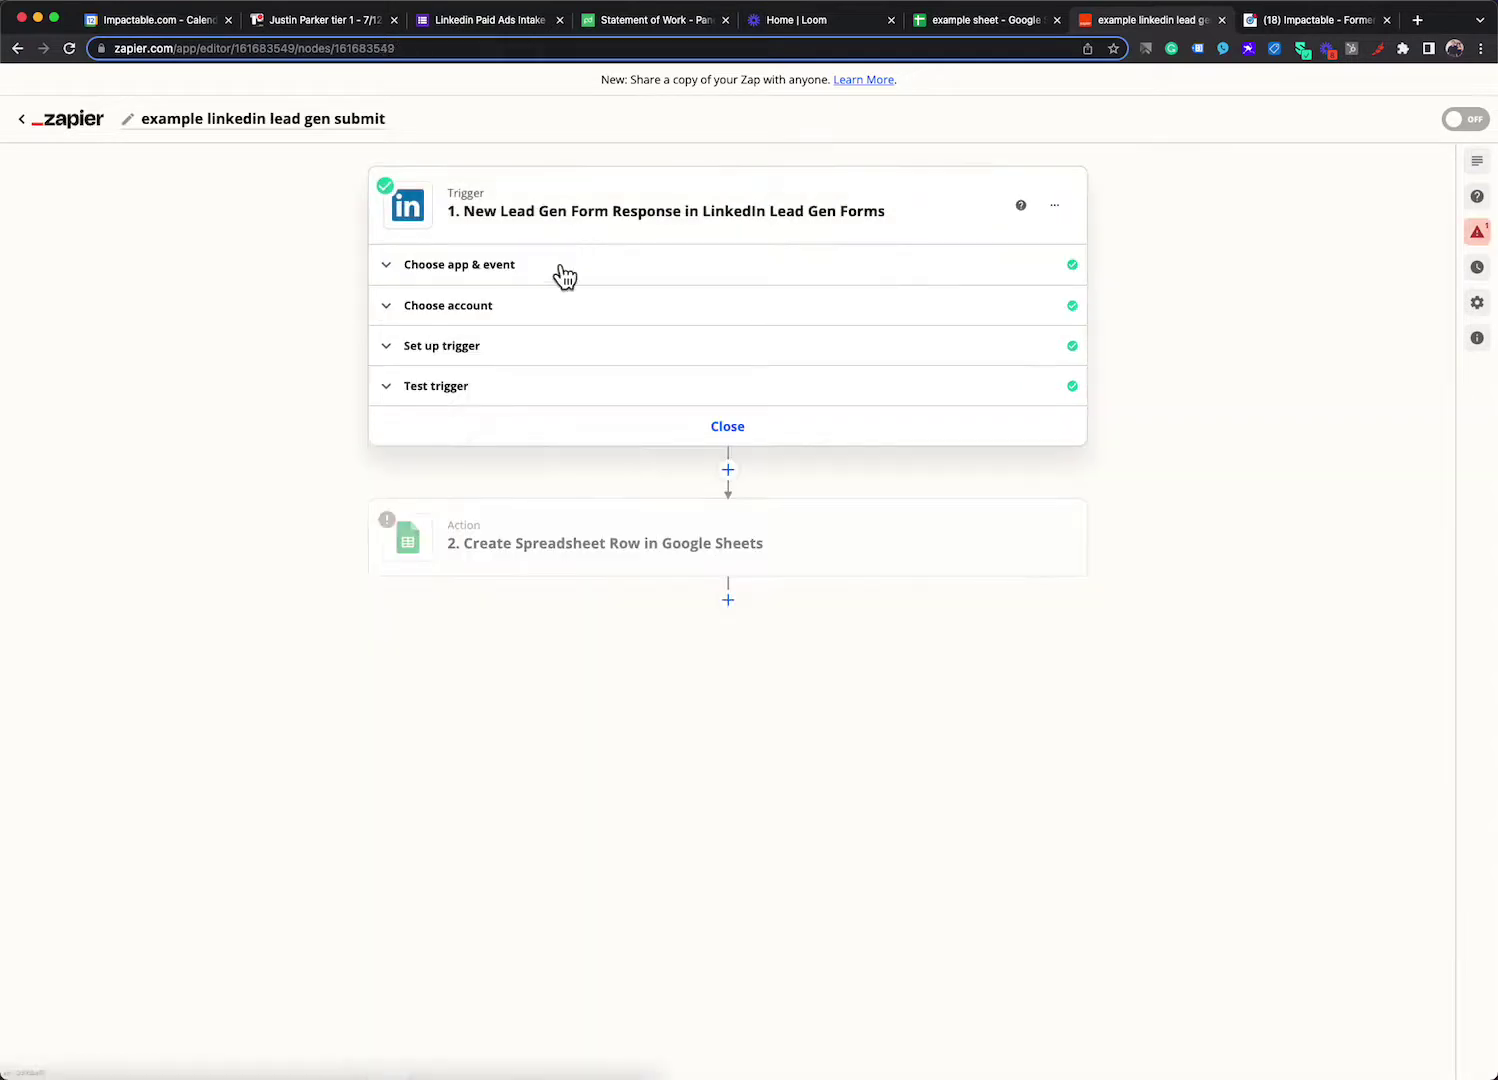
click(478, 316)
click(452, 512)
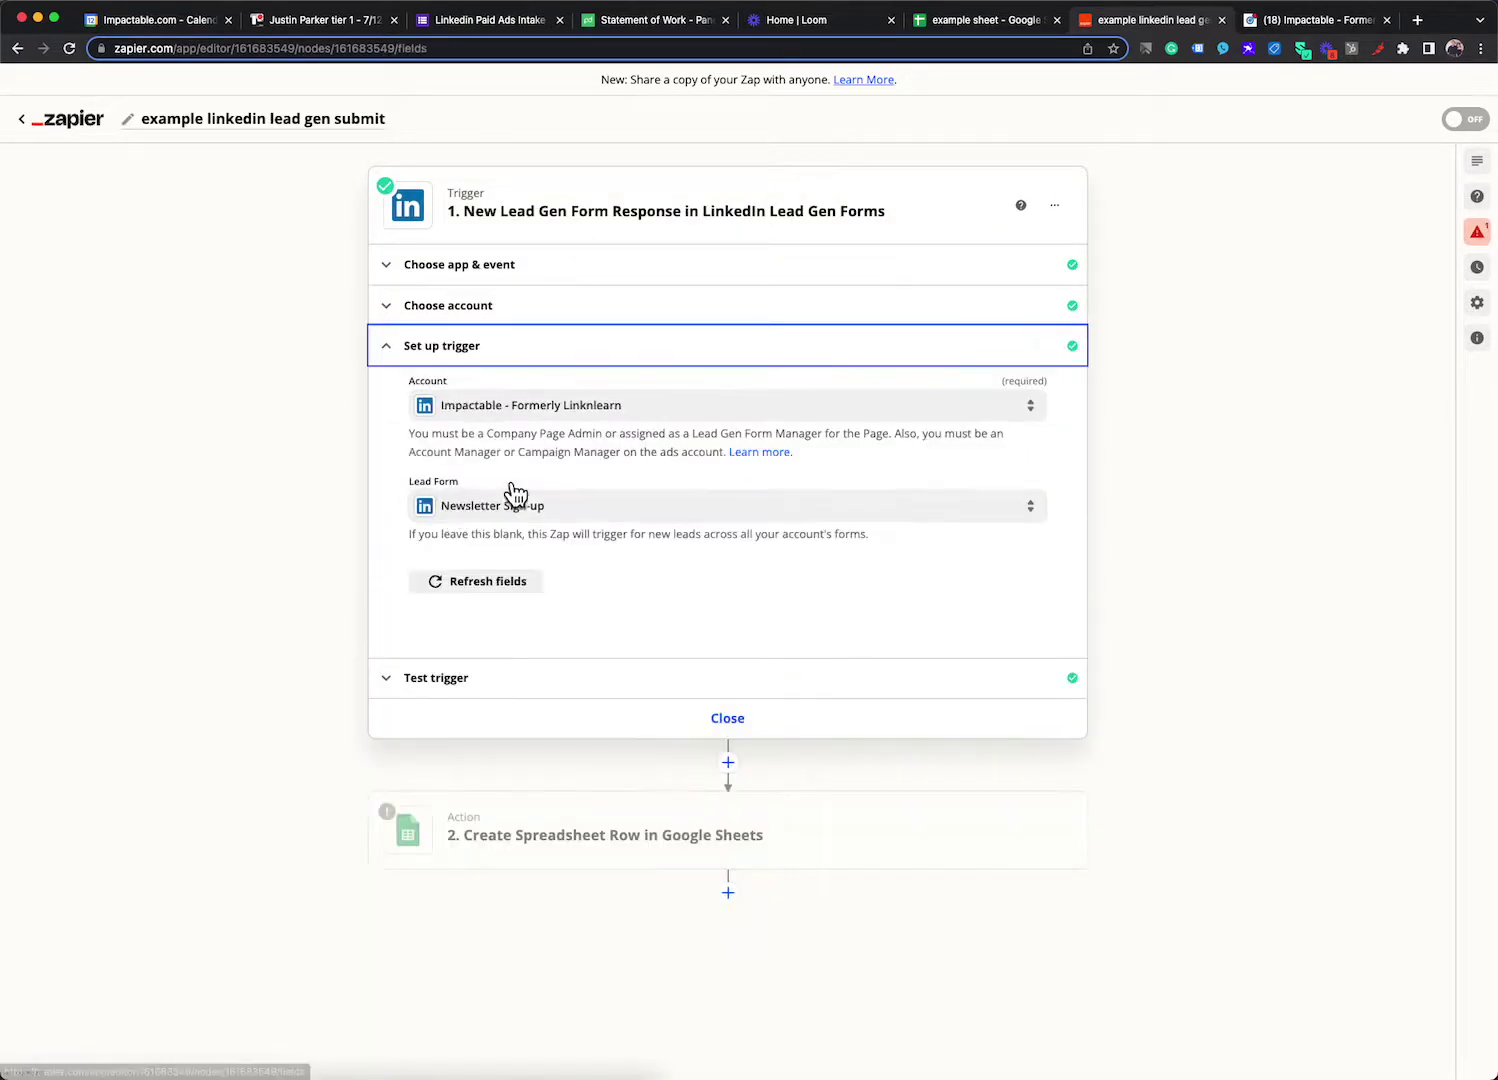
click(506, 514)
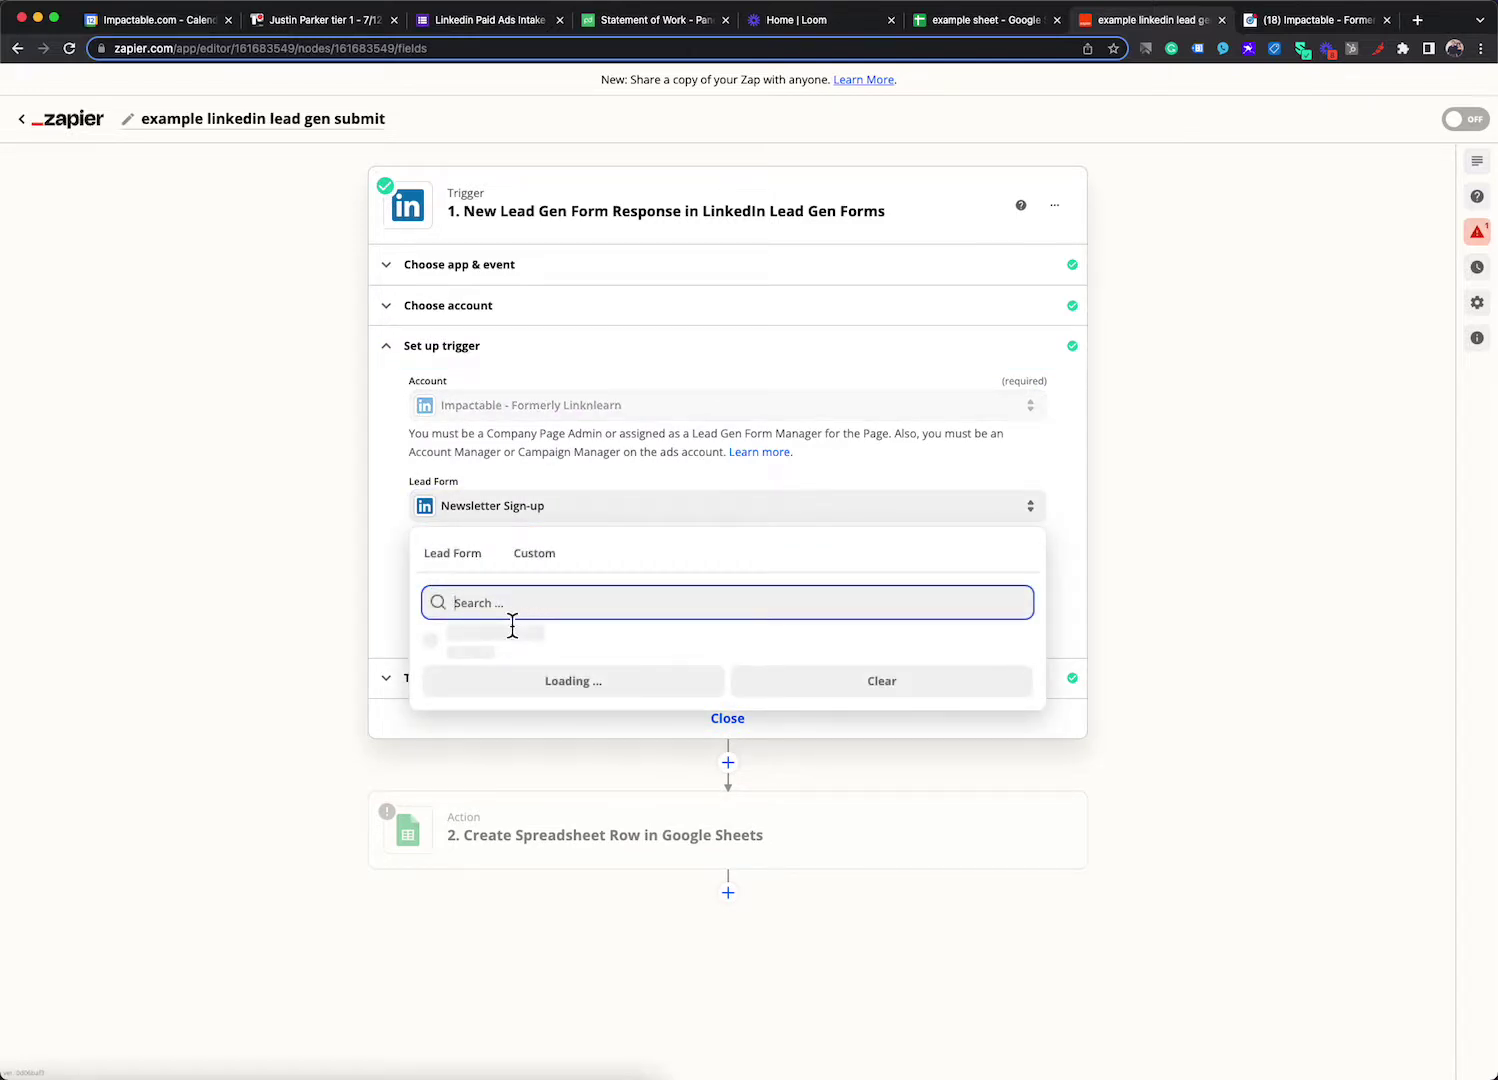
click(484, 727)
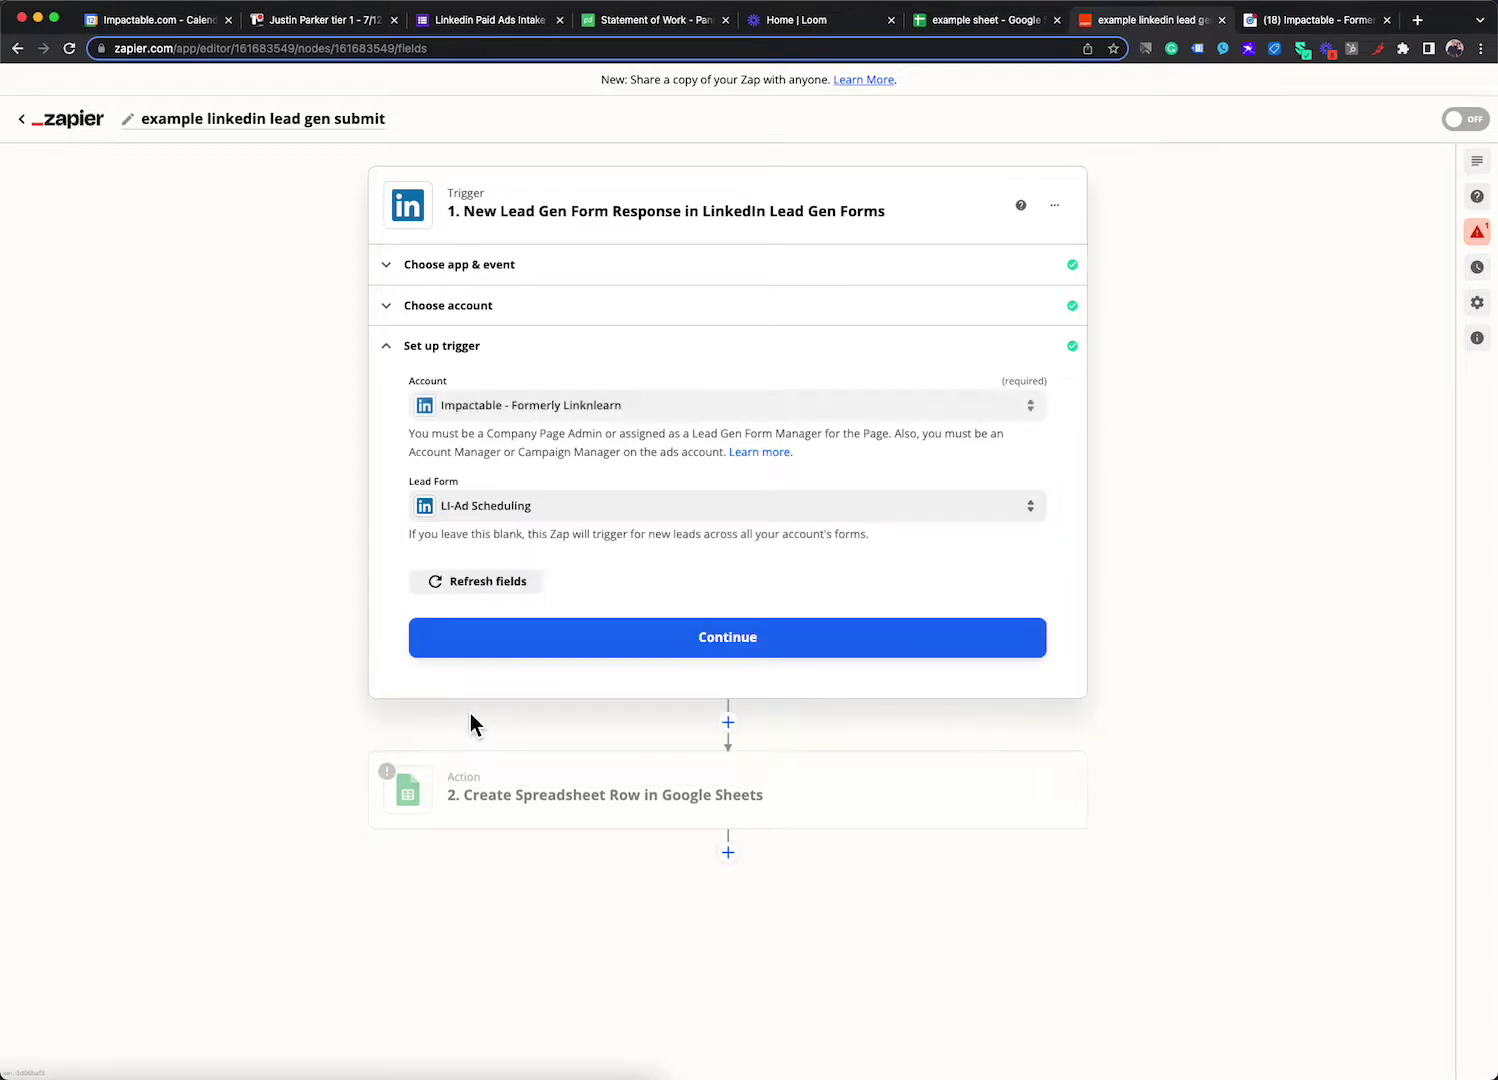
click(699, 638)
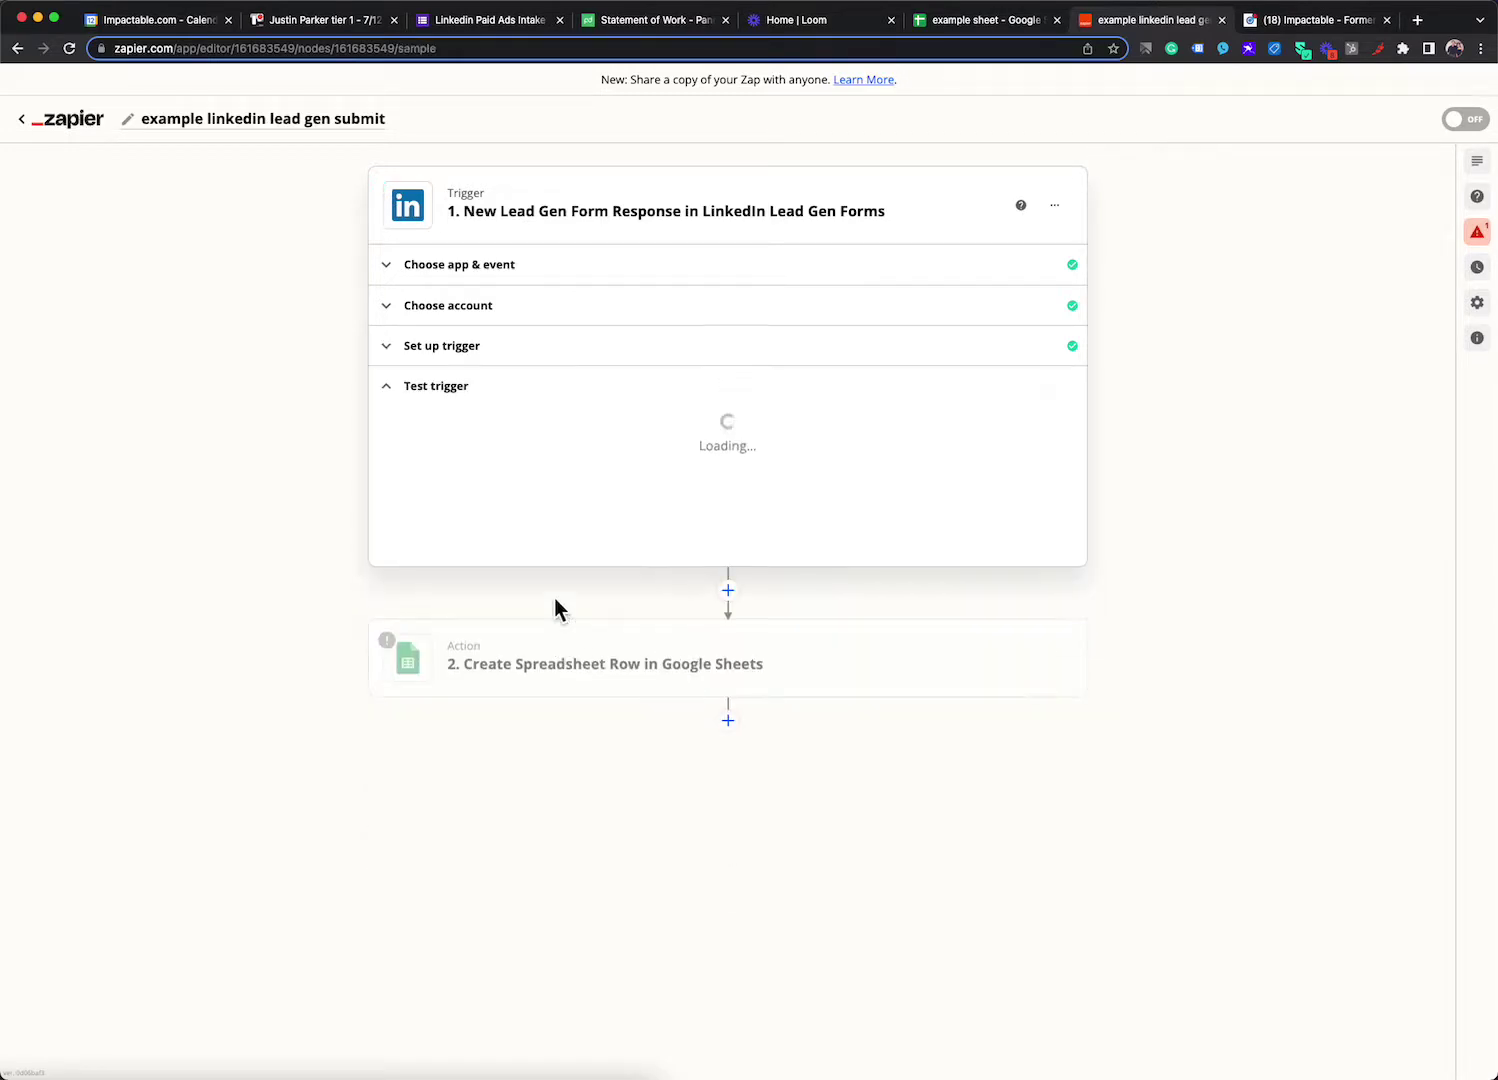
click(577, 945)
Step: Confirm the Google Sheets account and move on to the action setup
click(612, 645)
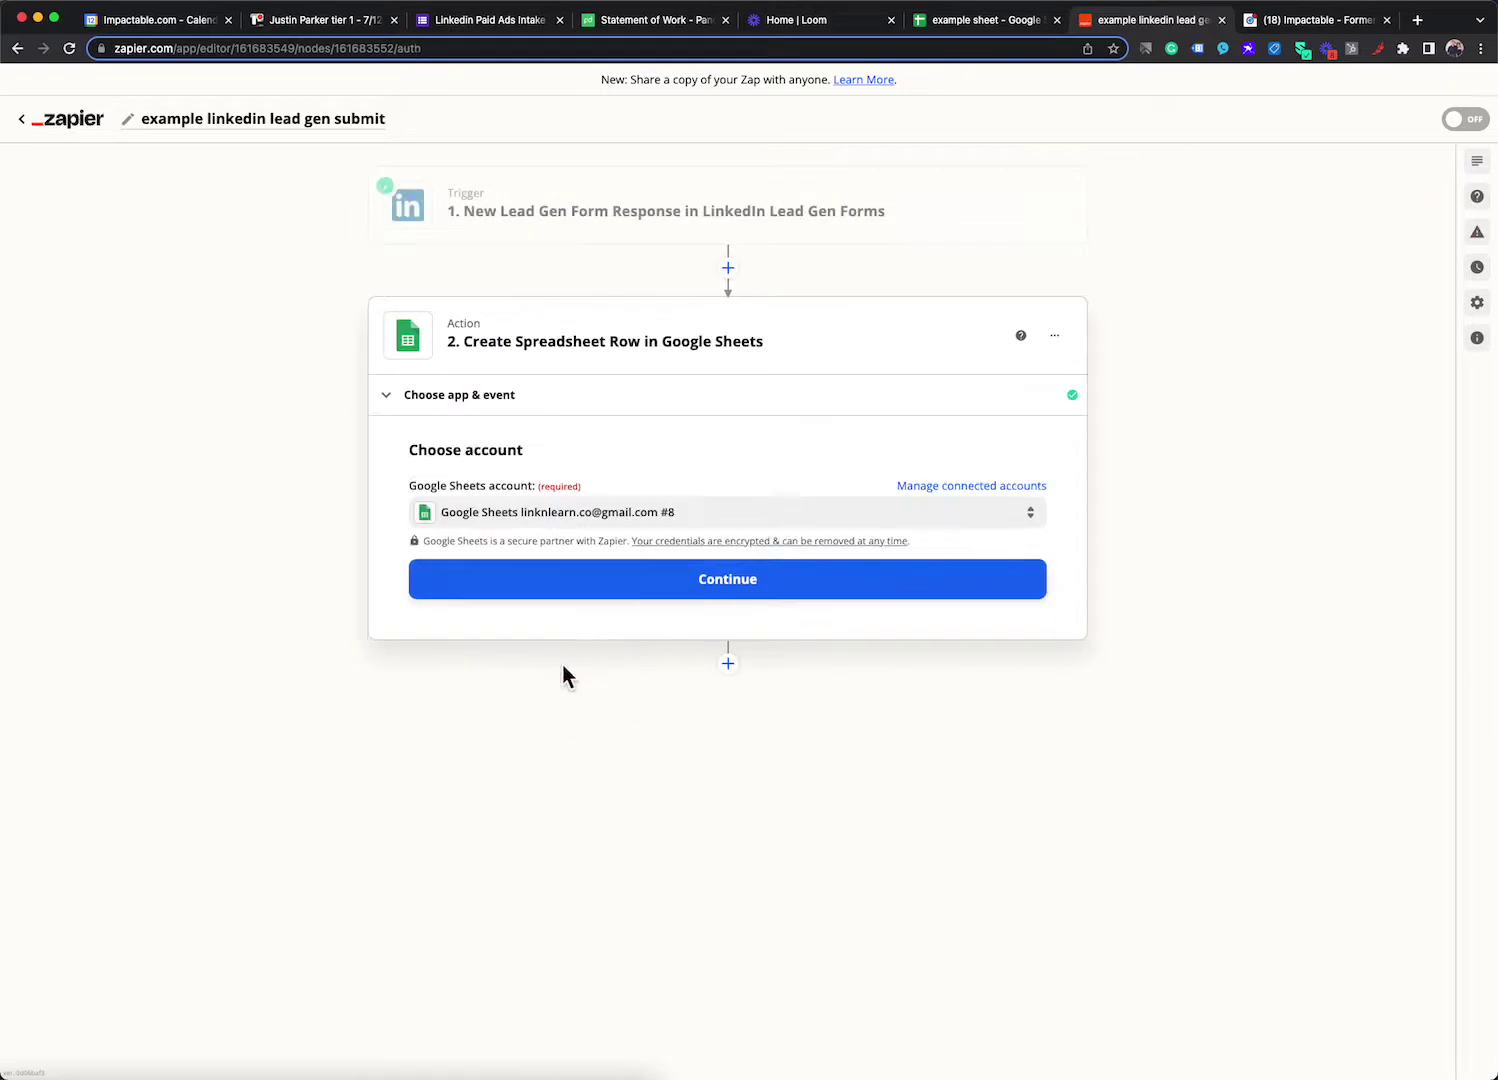
click(660, 585)
scroll(530, 760, down, 3)
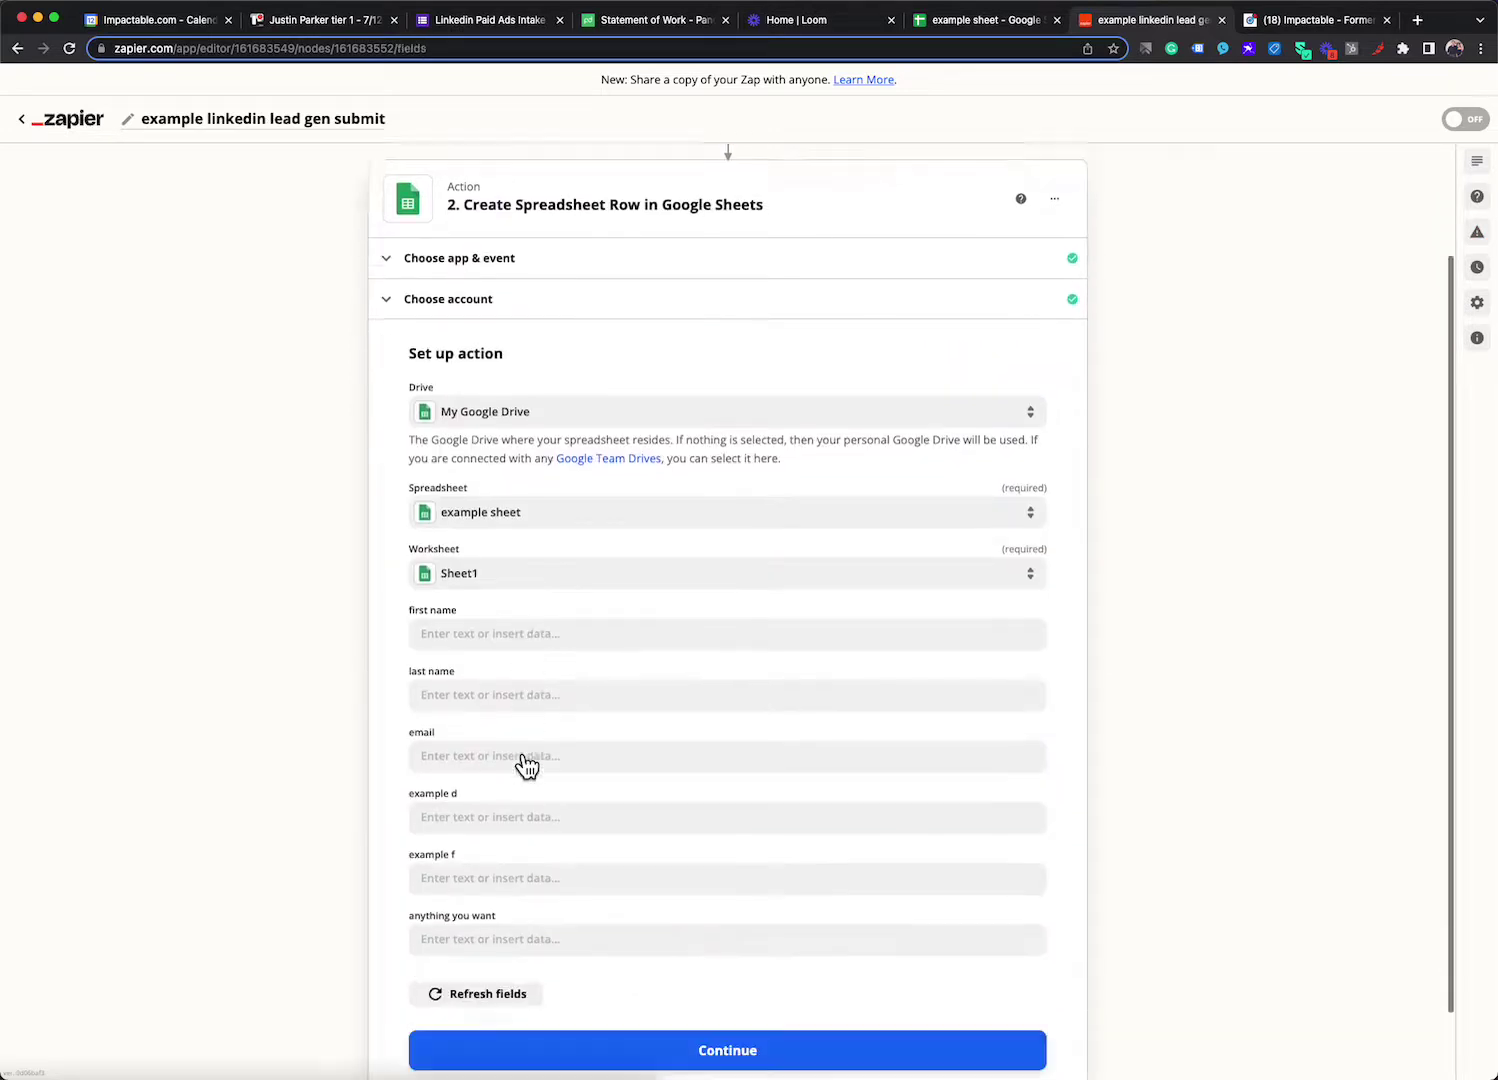
Step: List all available LinkedIn lead fields in the first name column's data choices
click(503, 588)
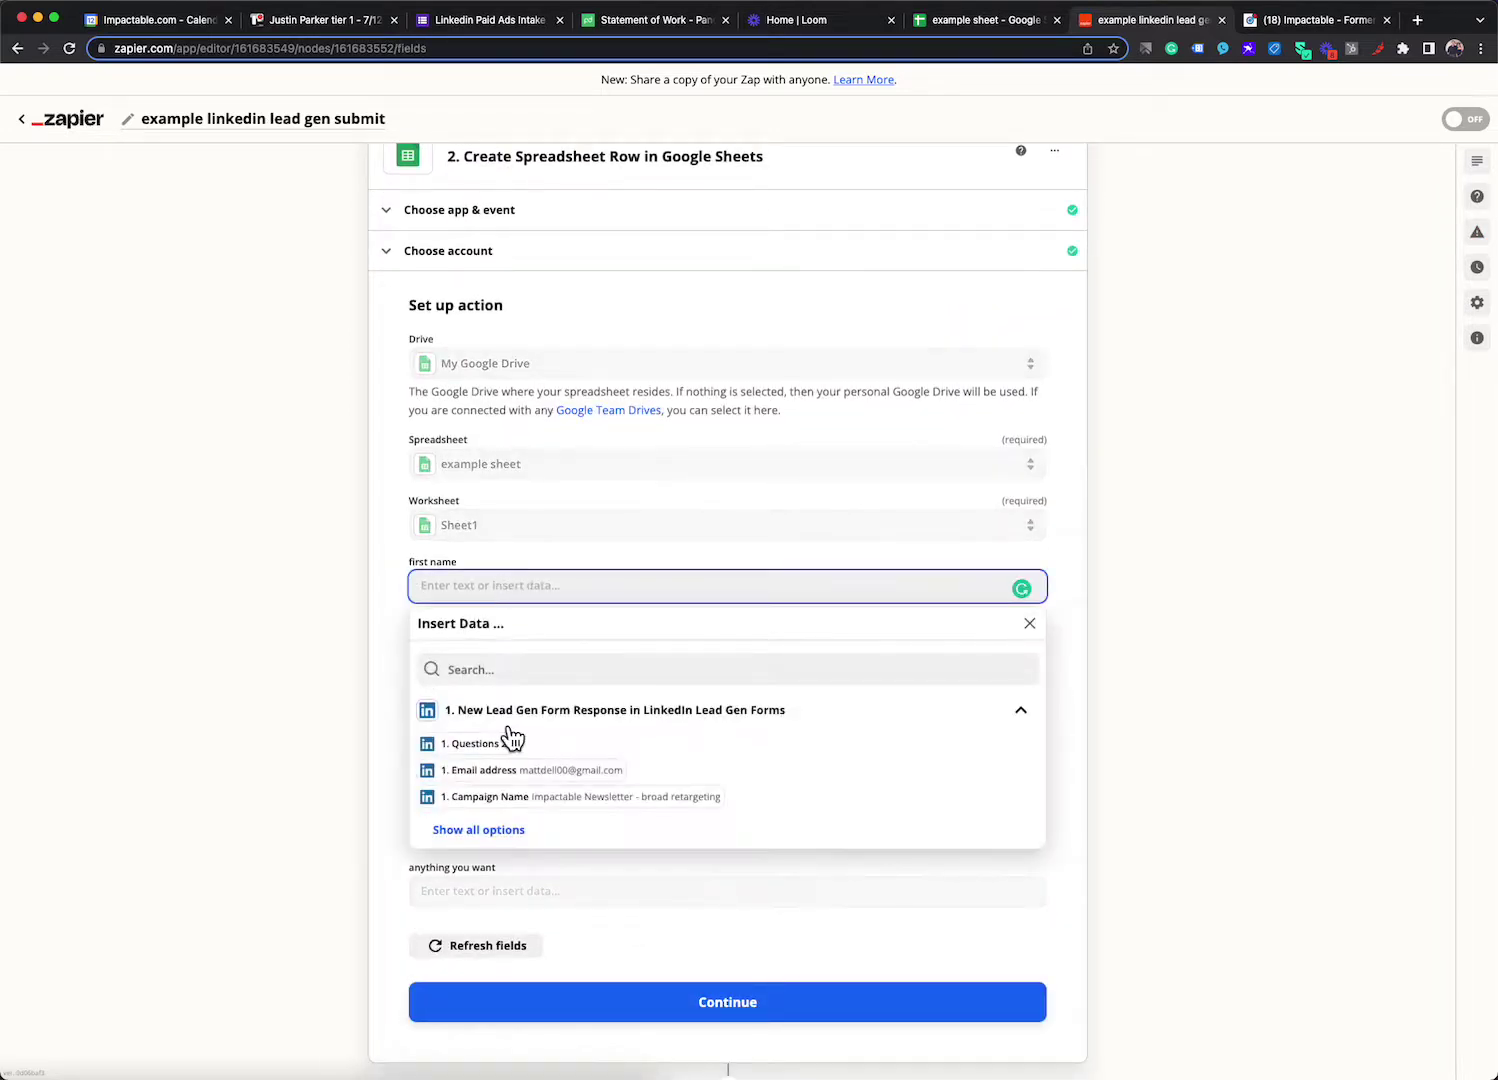
scroll(512, 740, down, 1)
click(478, 814)
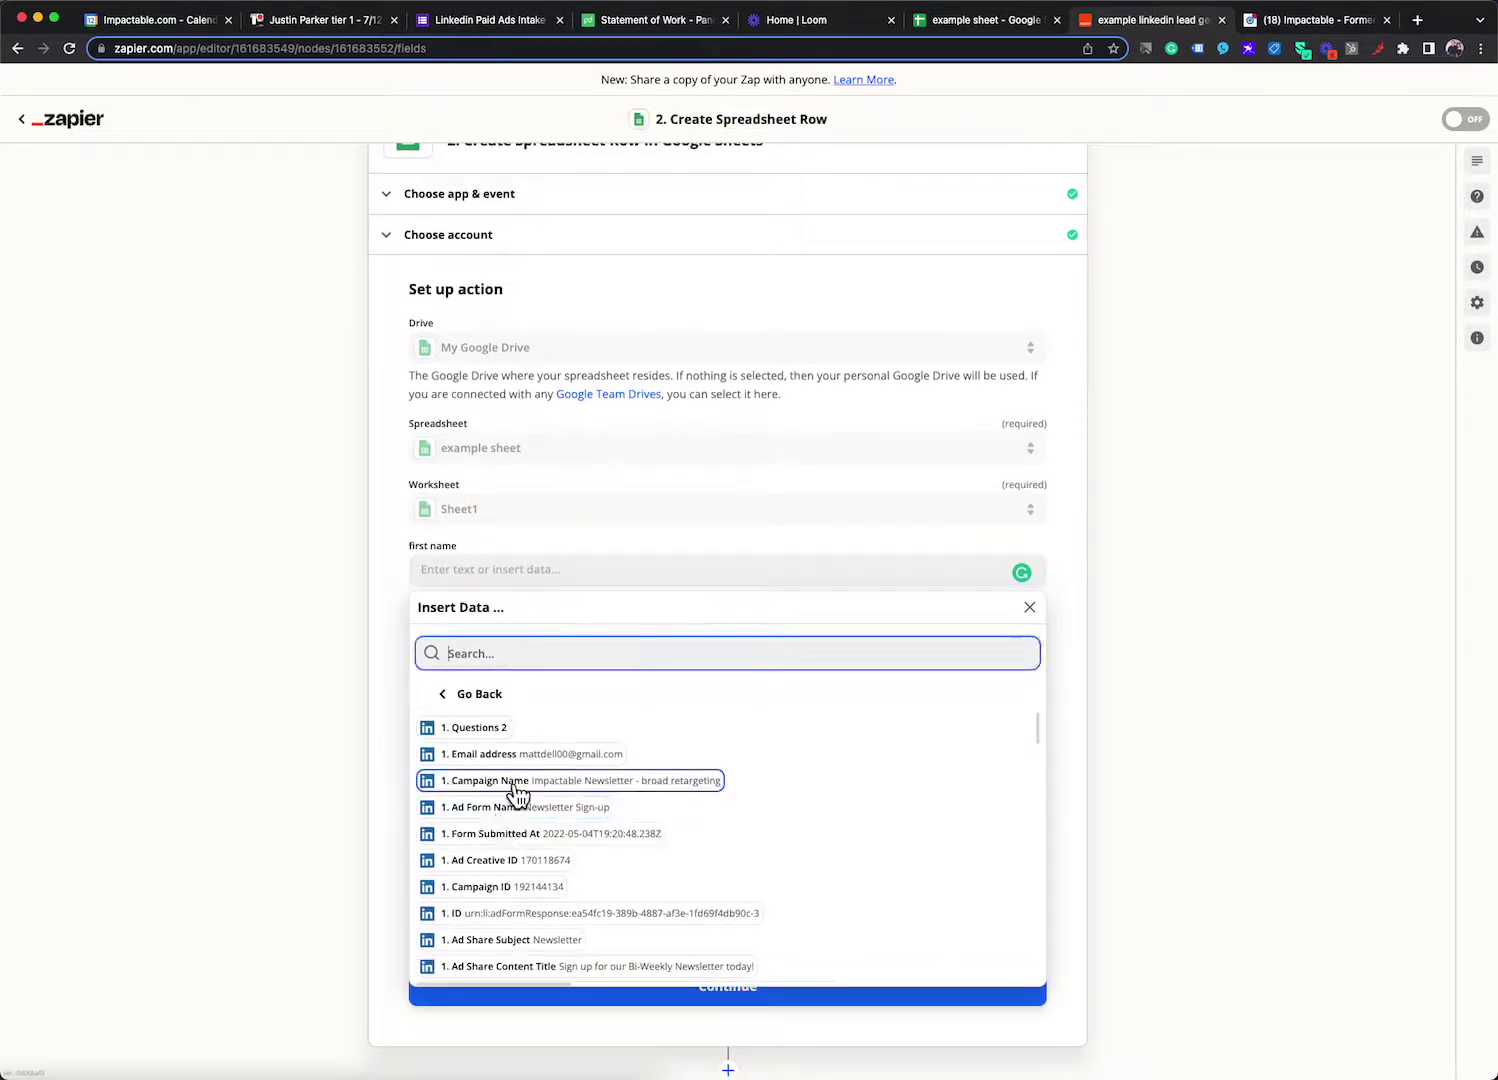
scroll(514, 792, down, 3)
scroll(517, 795, down, 2)
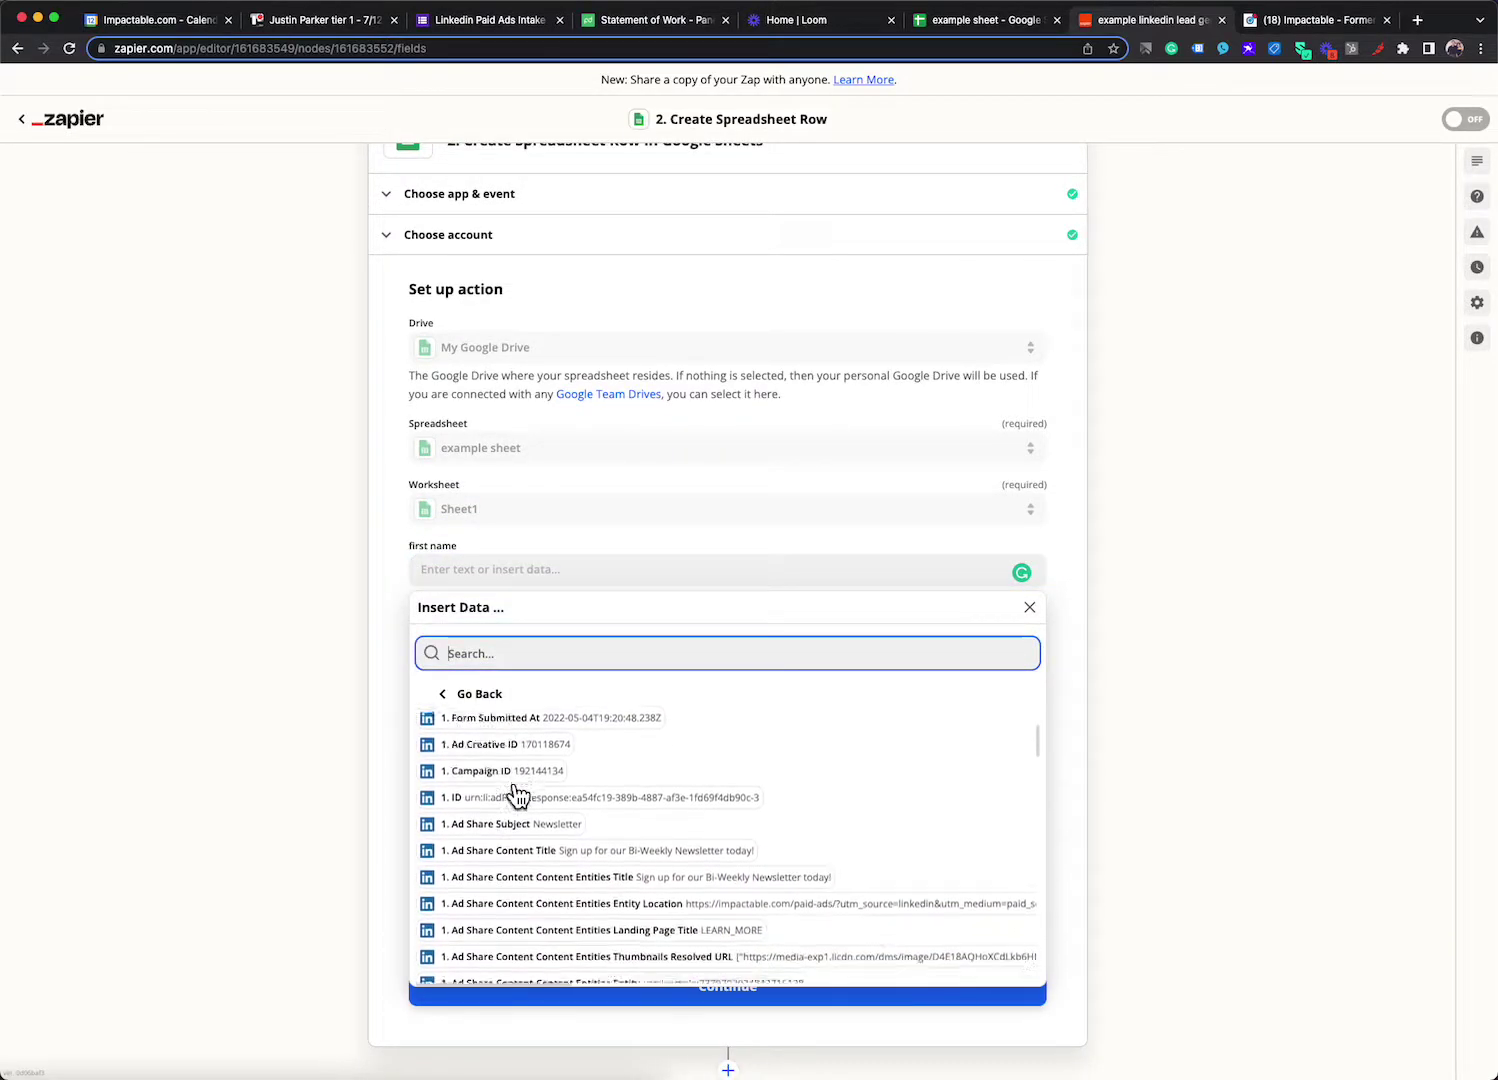
Step: In Campaign Manager, open the LI-Ad Scheduling form to see it collects only Email address
click(1299, 26)
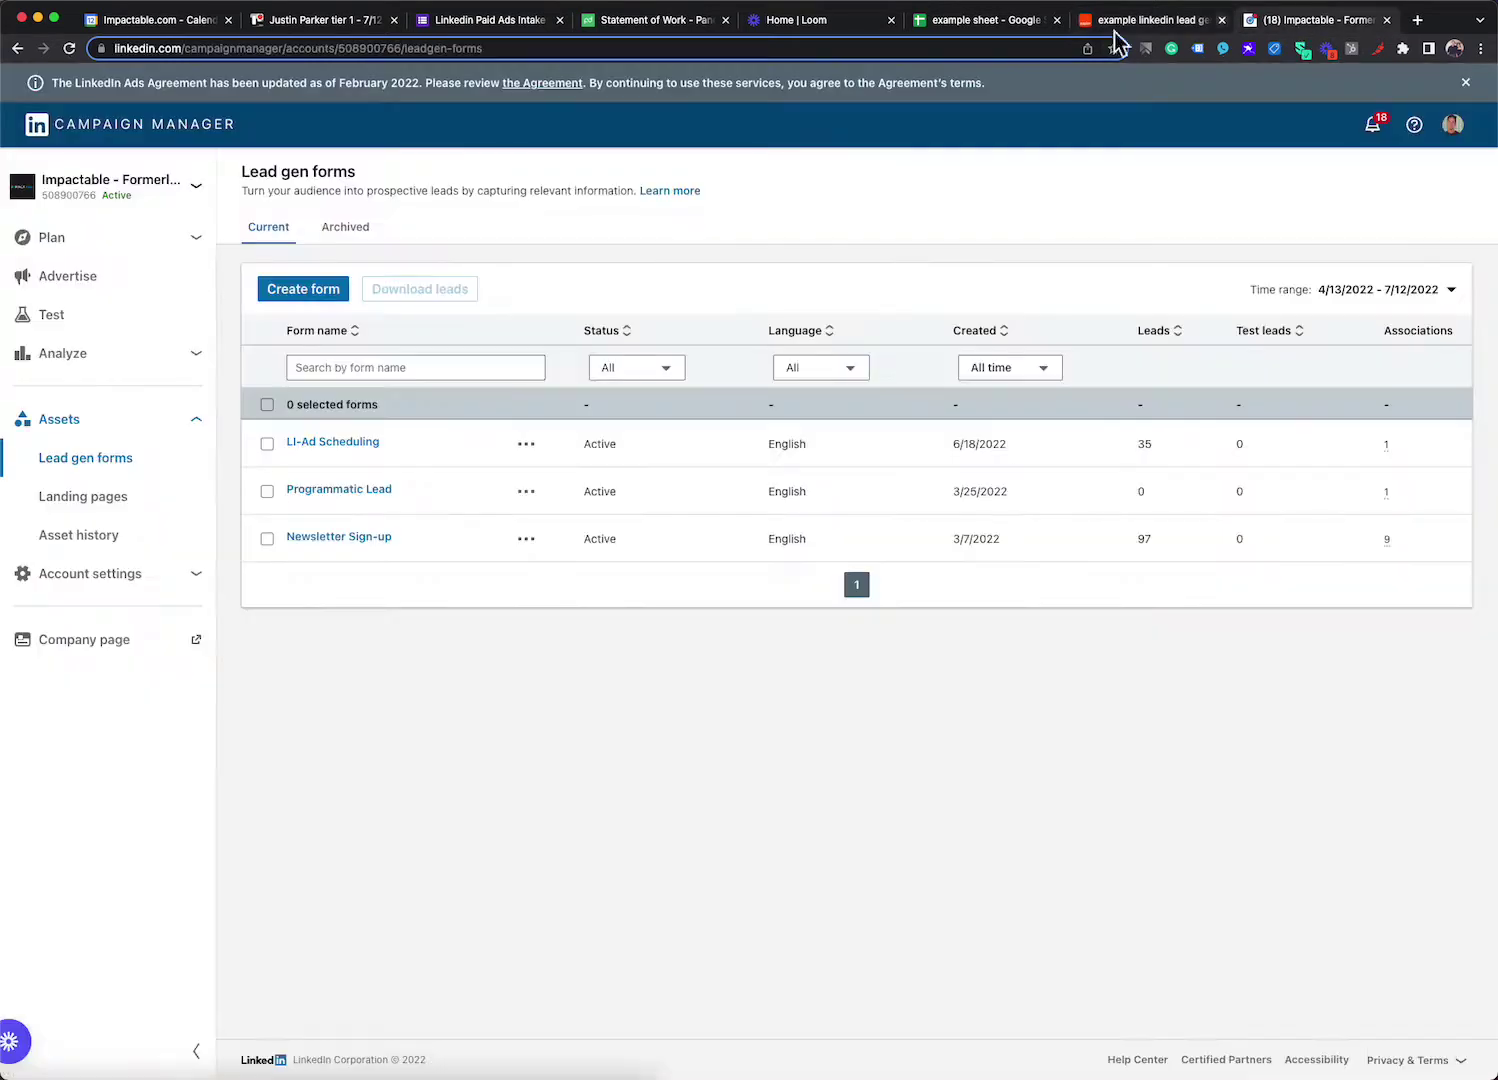
click(357, 444)
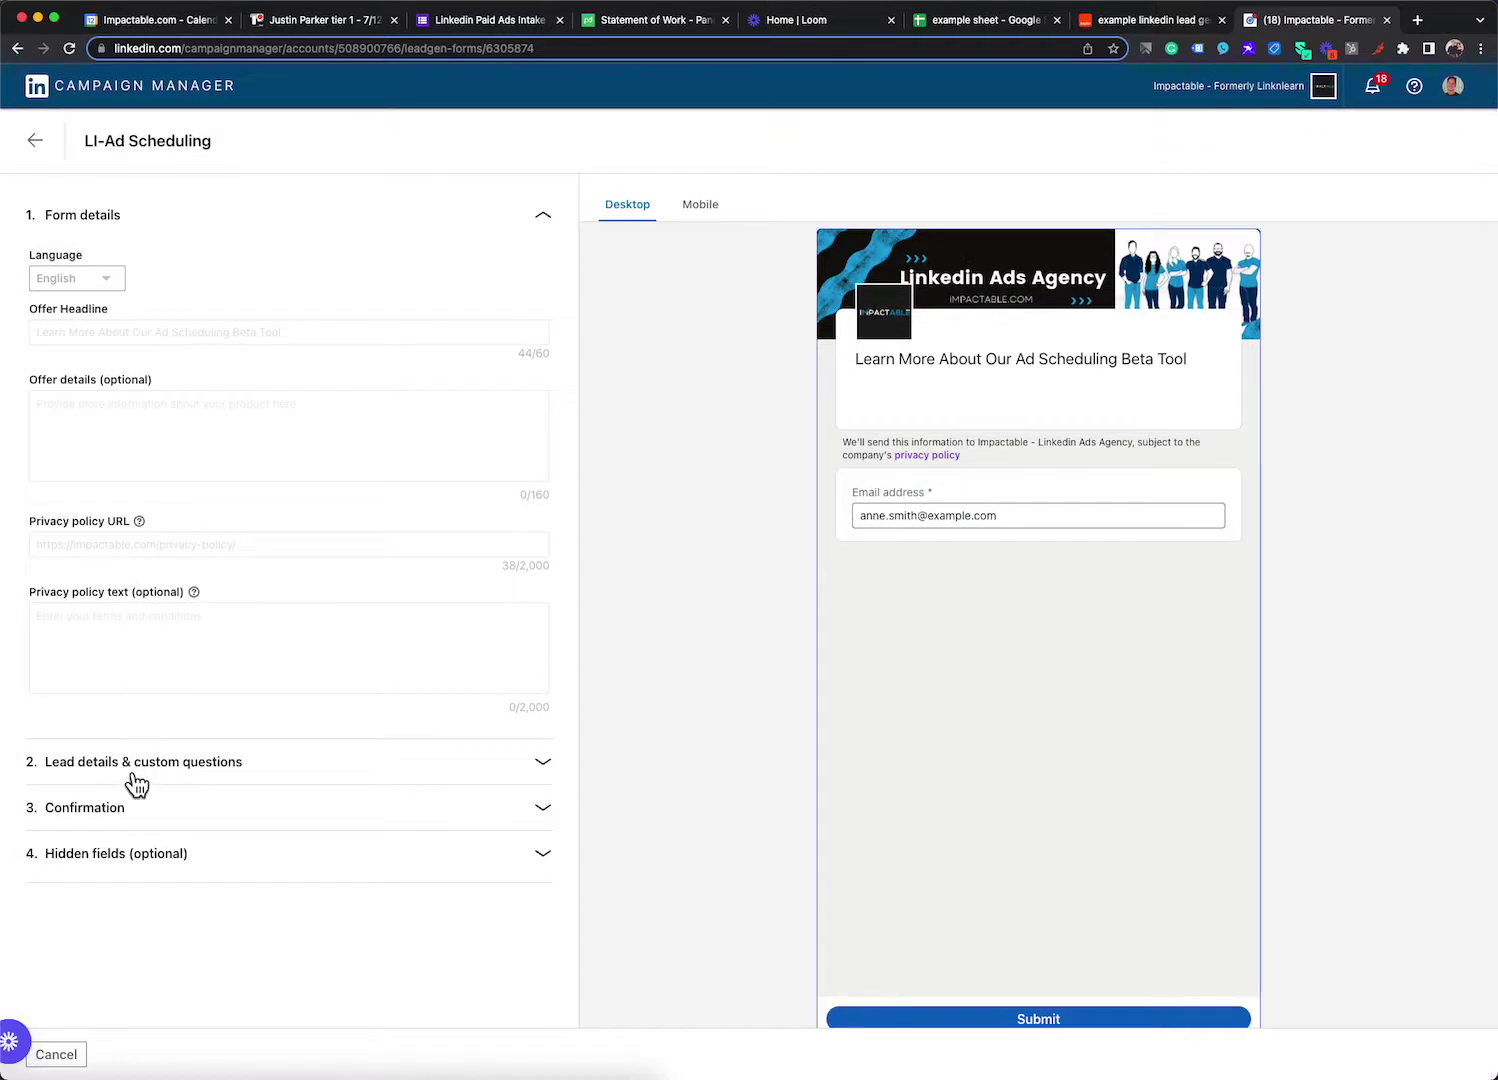
click(133, 776)
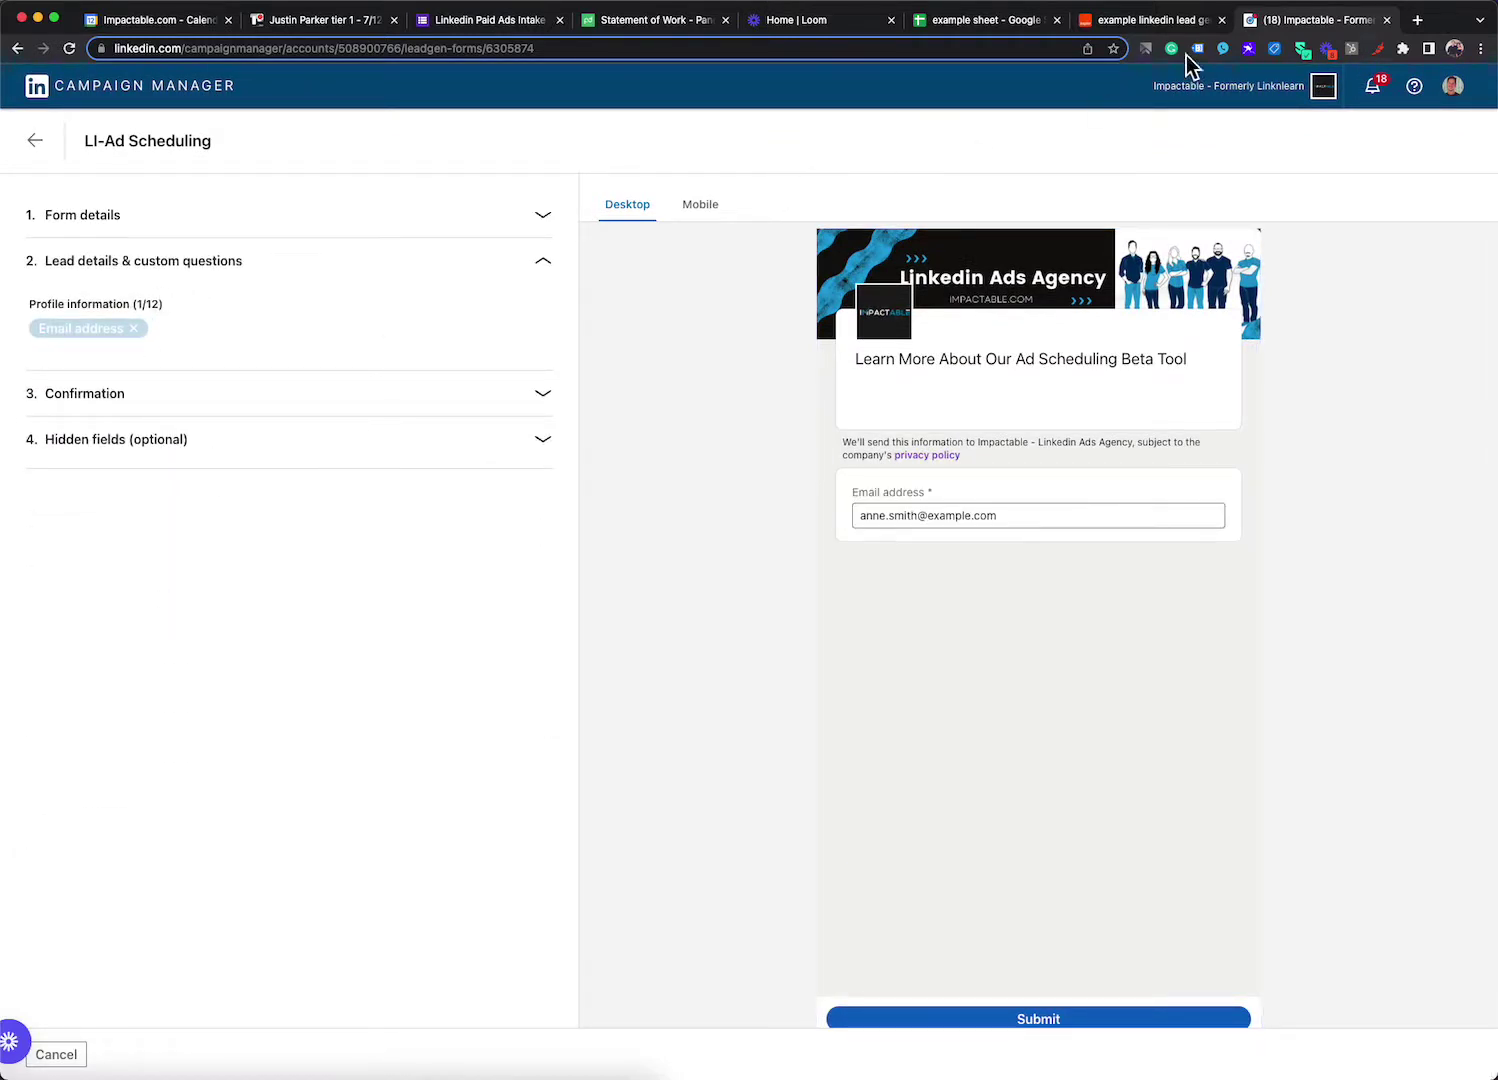
Step: Map the lead's 1. Email address into the email column, leaving first name unmapped
click(1135, 24)
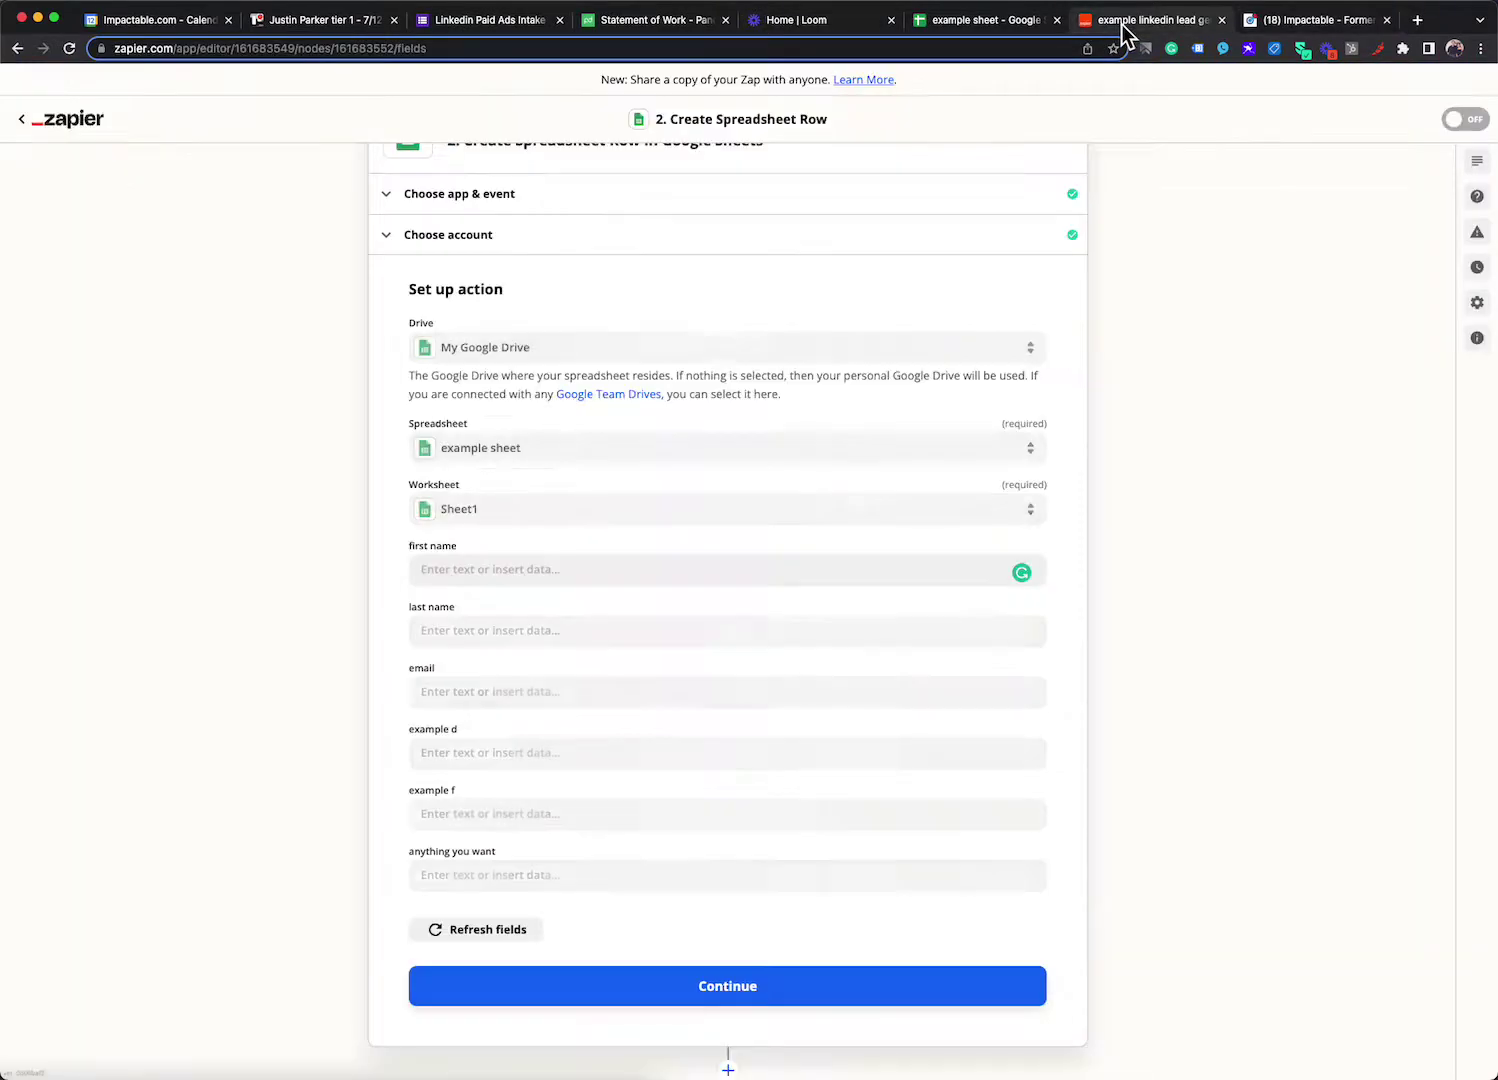
click(524, 568)
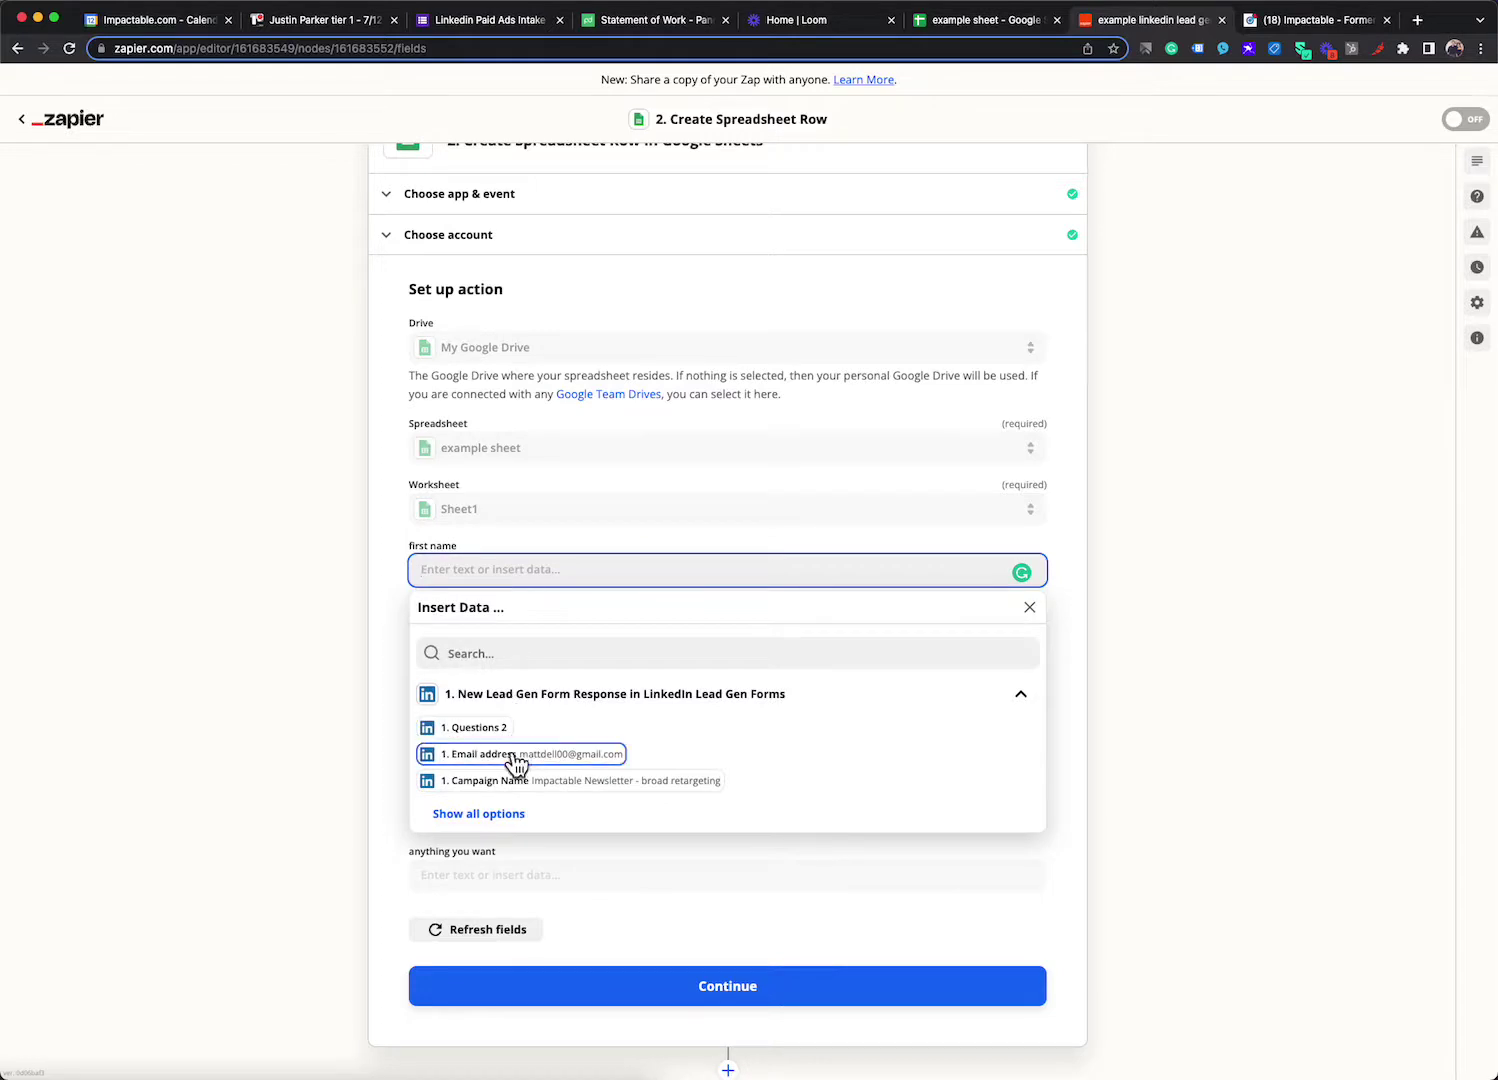
click(510, 812)
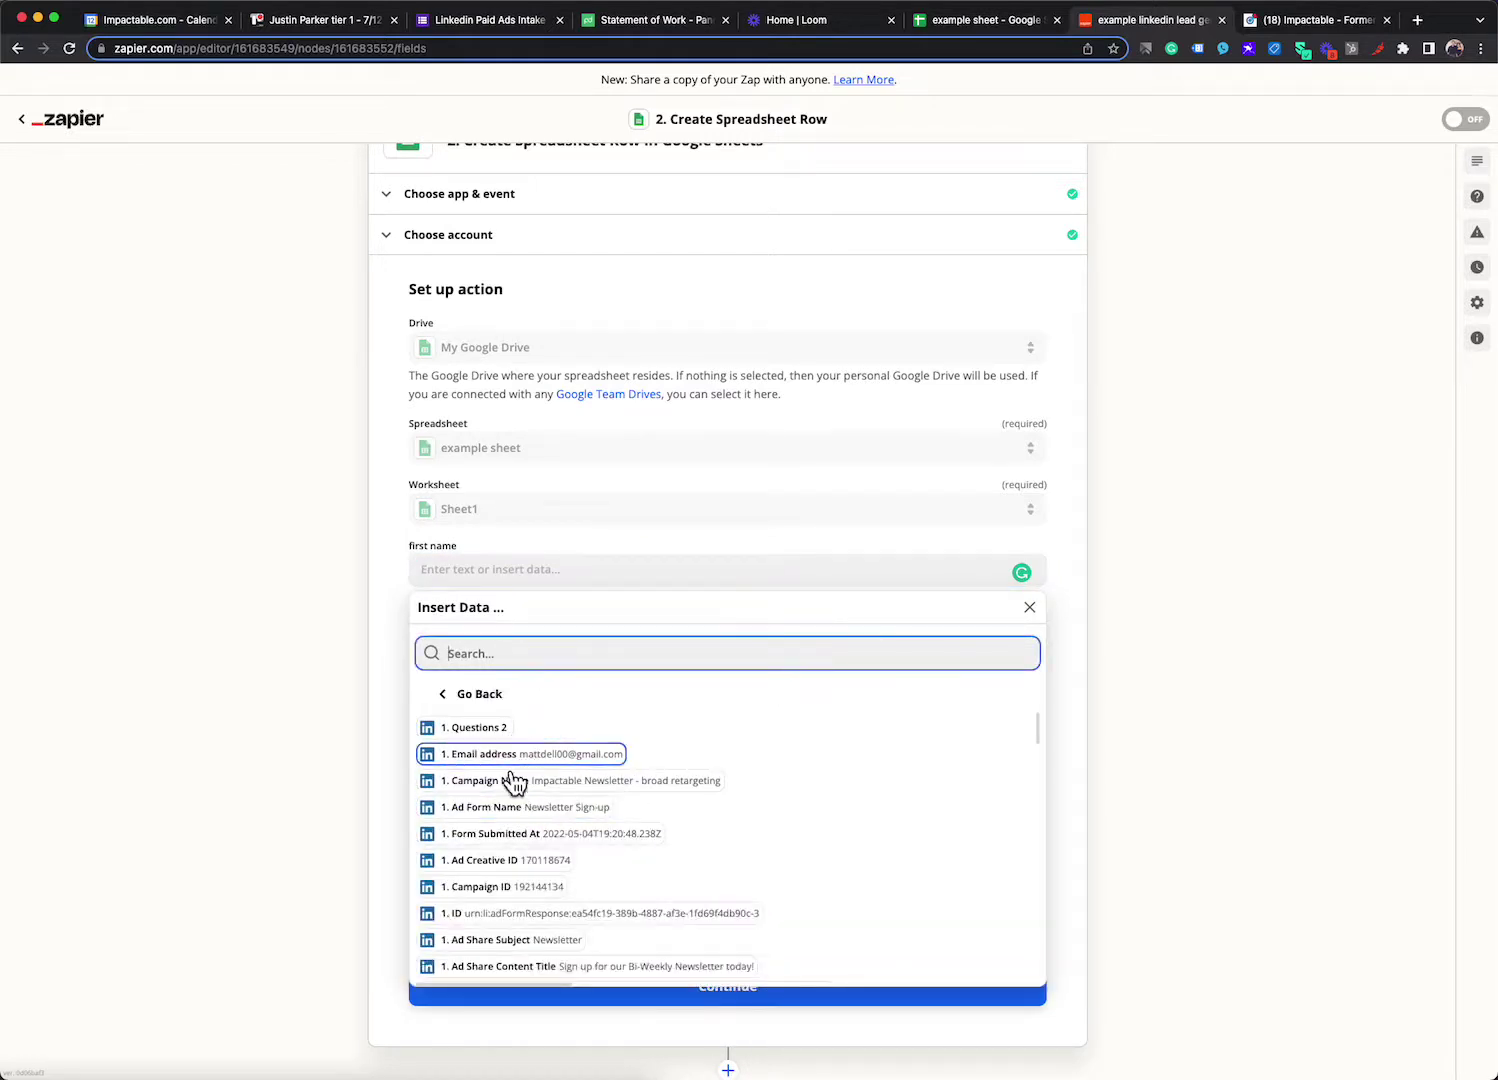
click(407, 784)
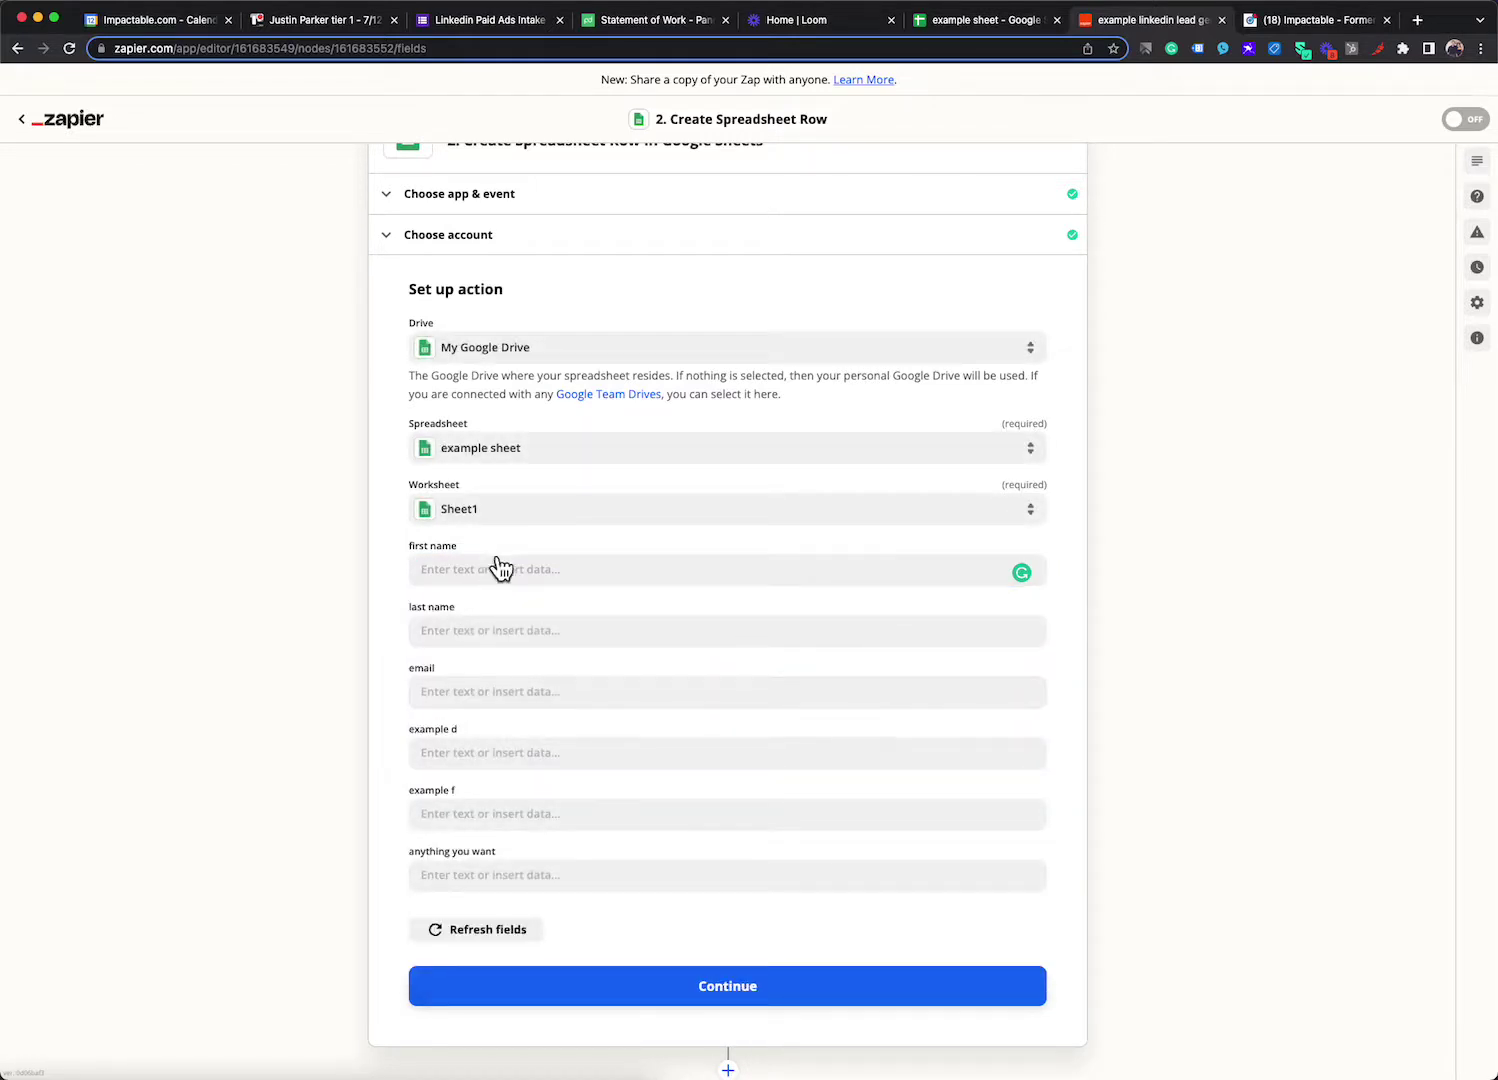
click(479, 694)
click(505, 880)
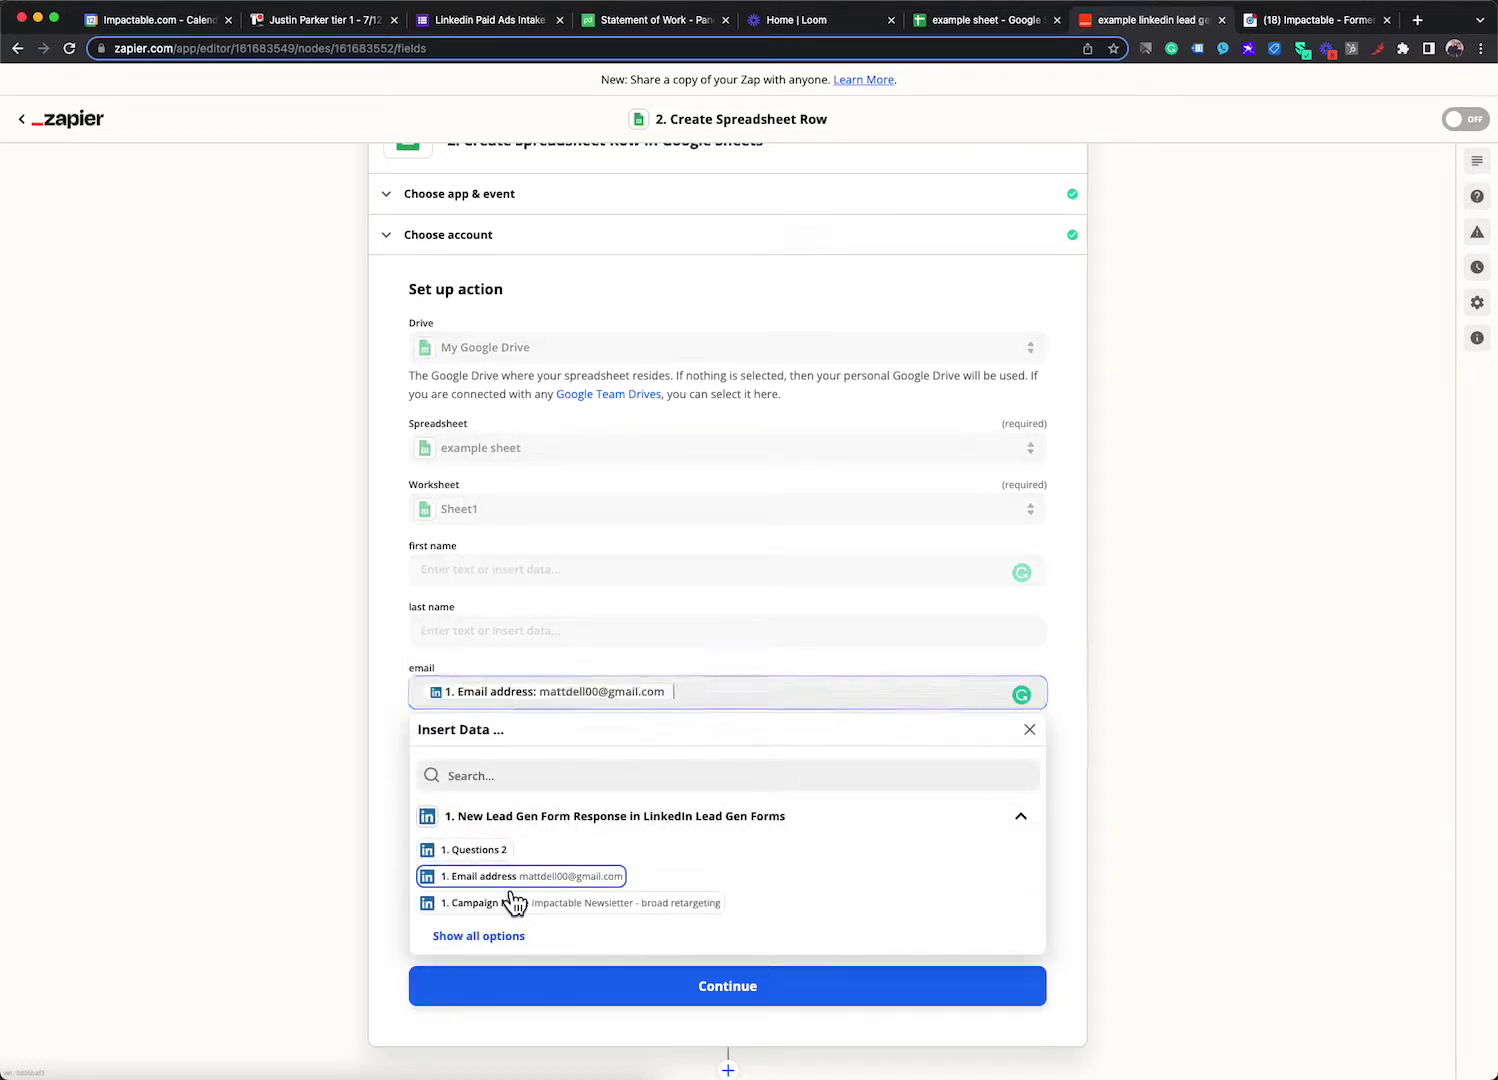
click(382, 745)
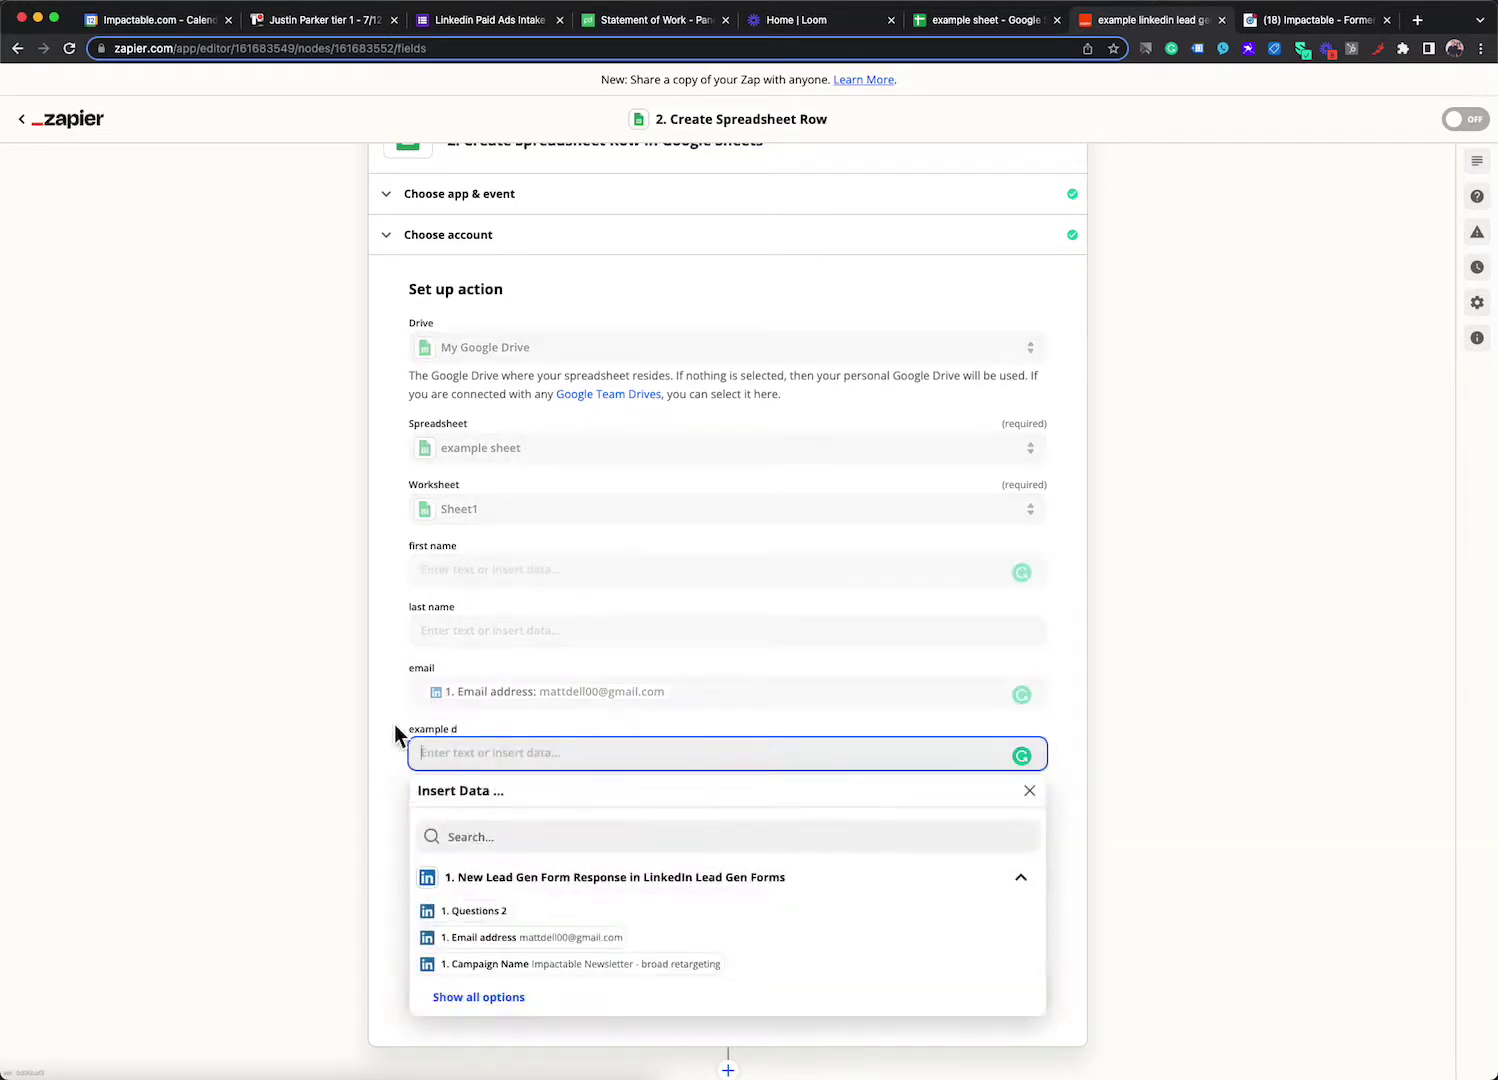
click(487, 592)
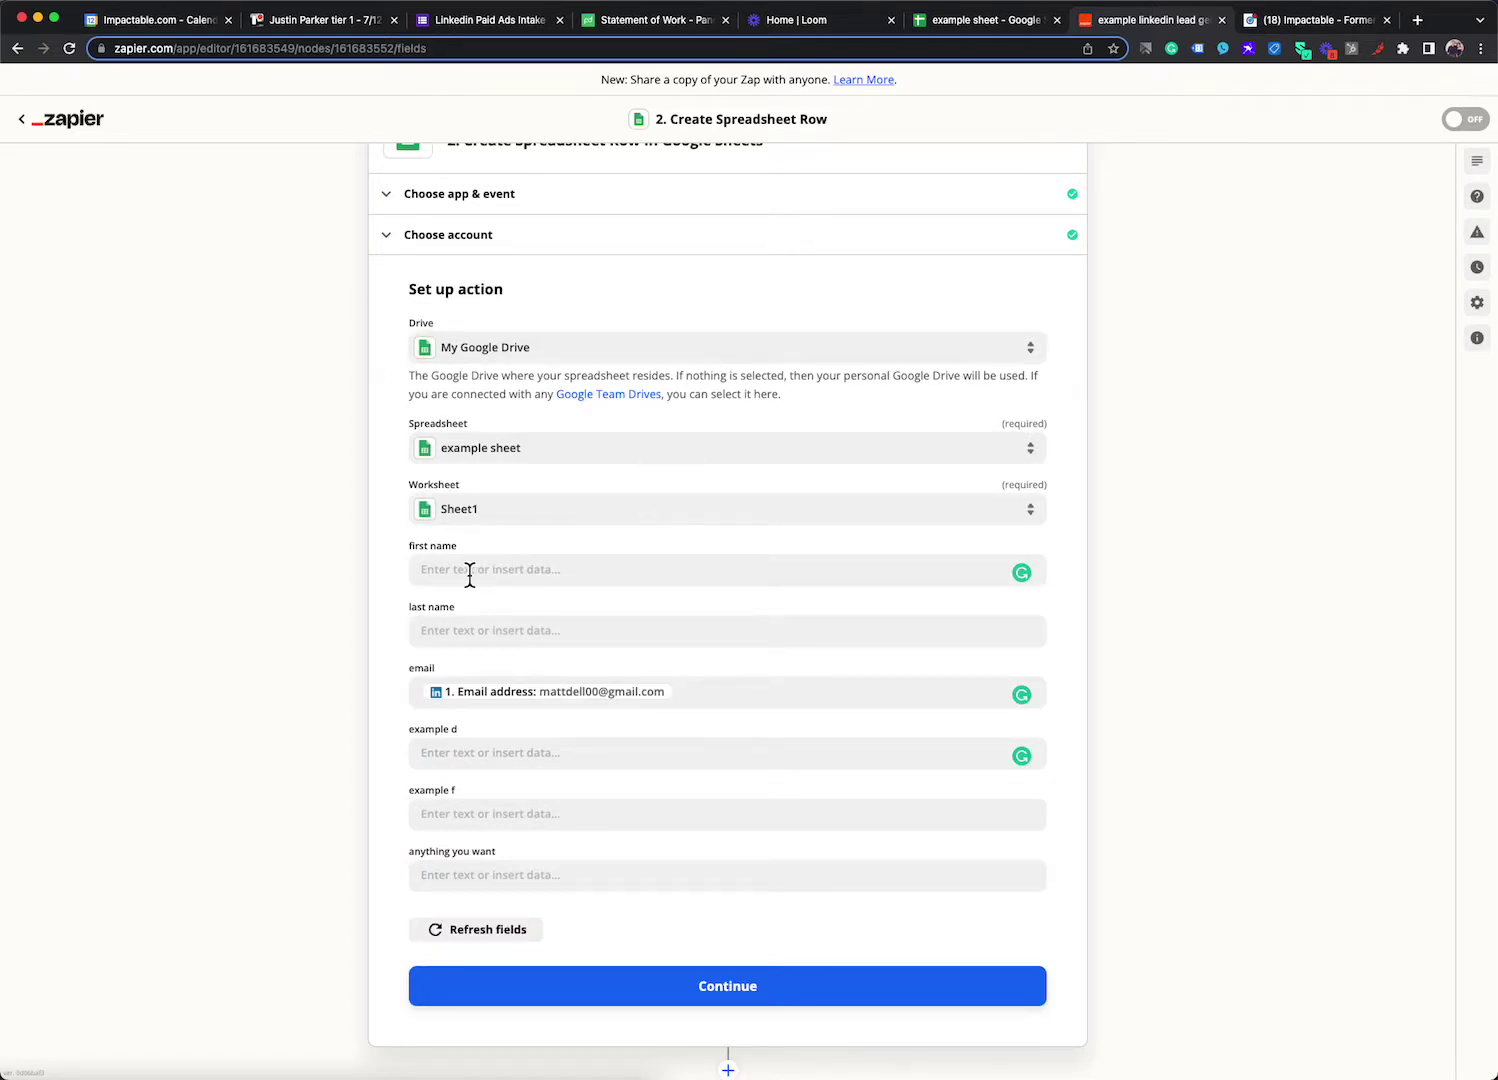
Step: Compare the example sheet's column headers, then review first name's LinkedIn field options again
click(985, 20)
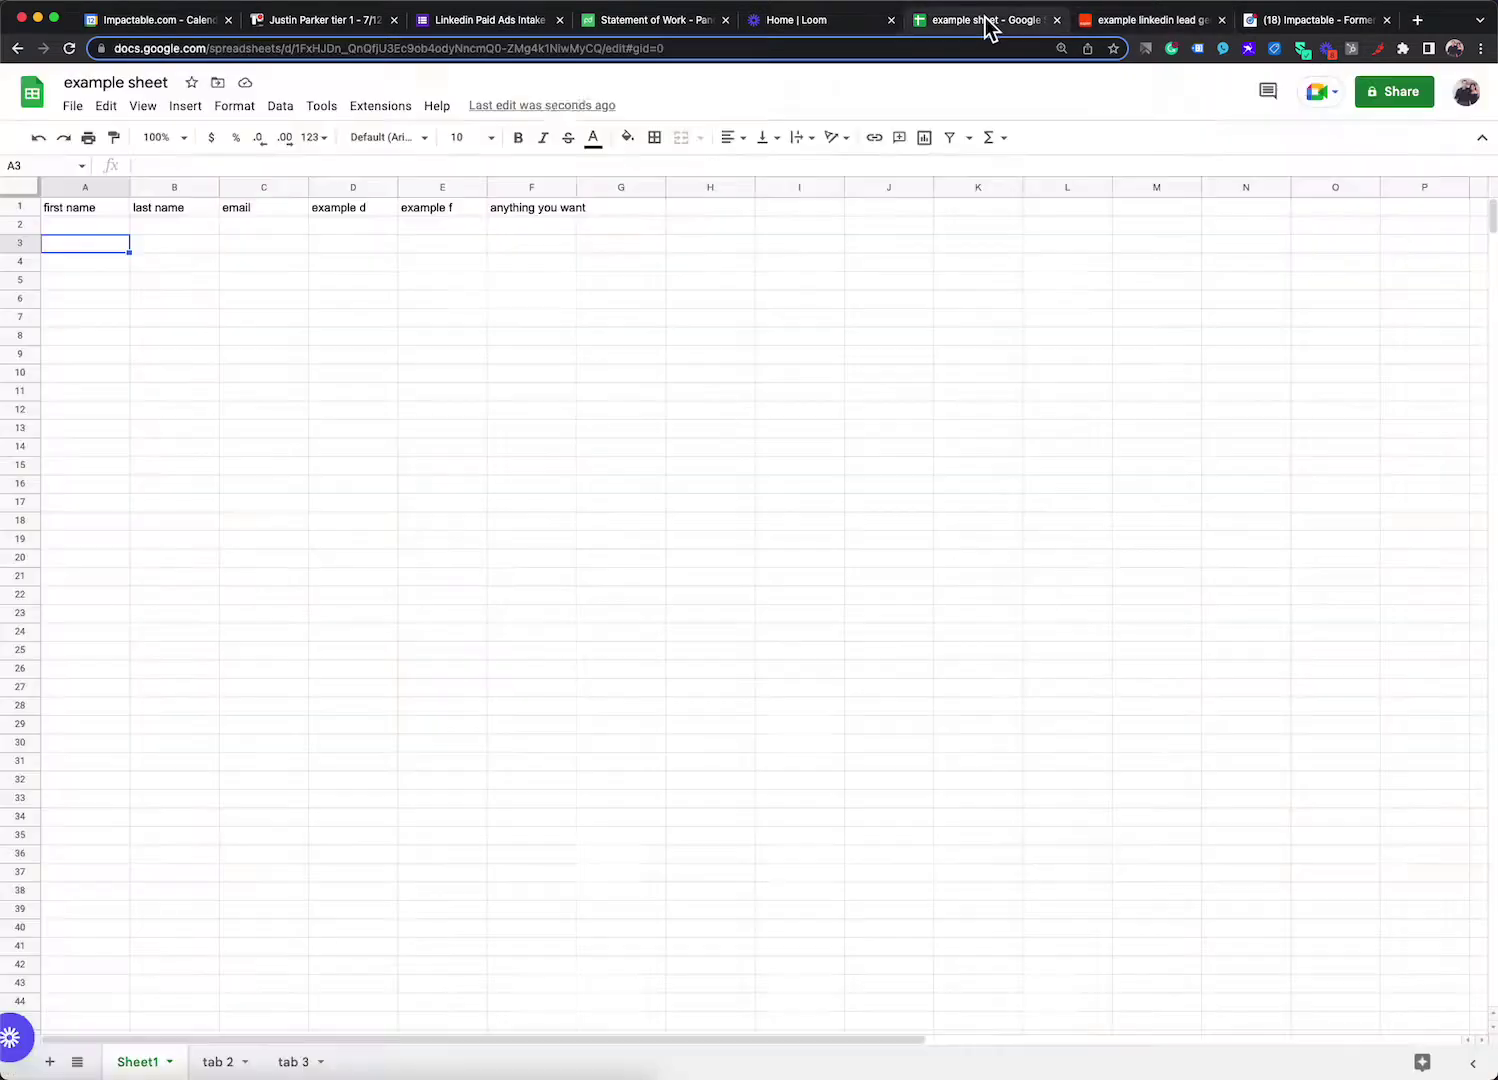
click(1150, 20)
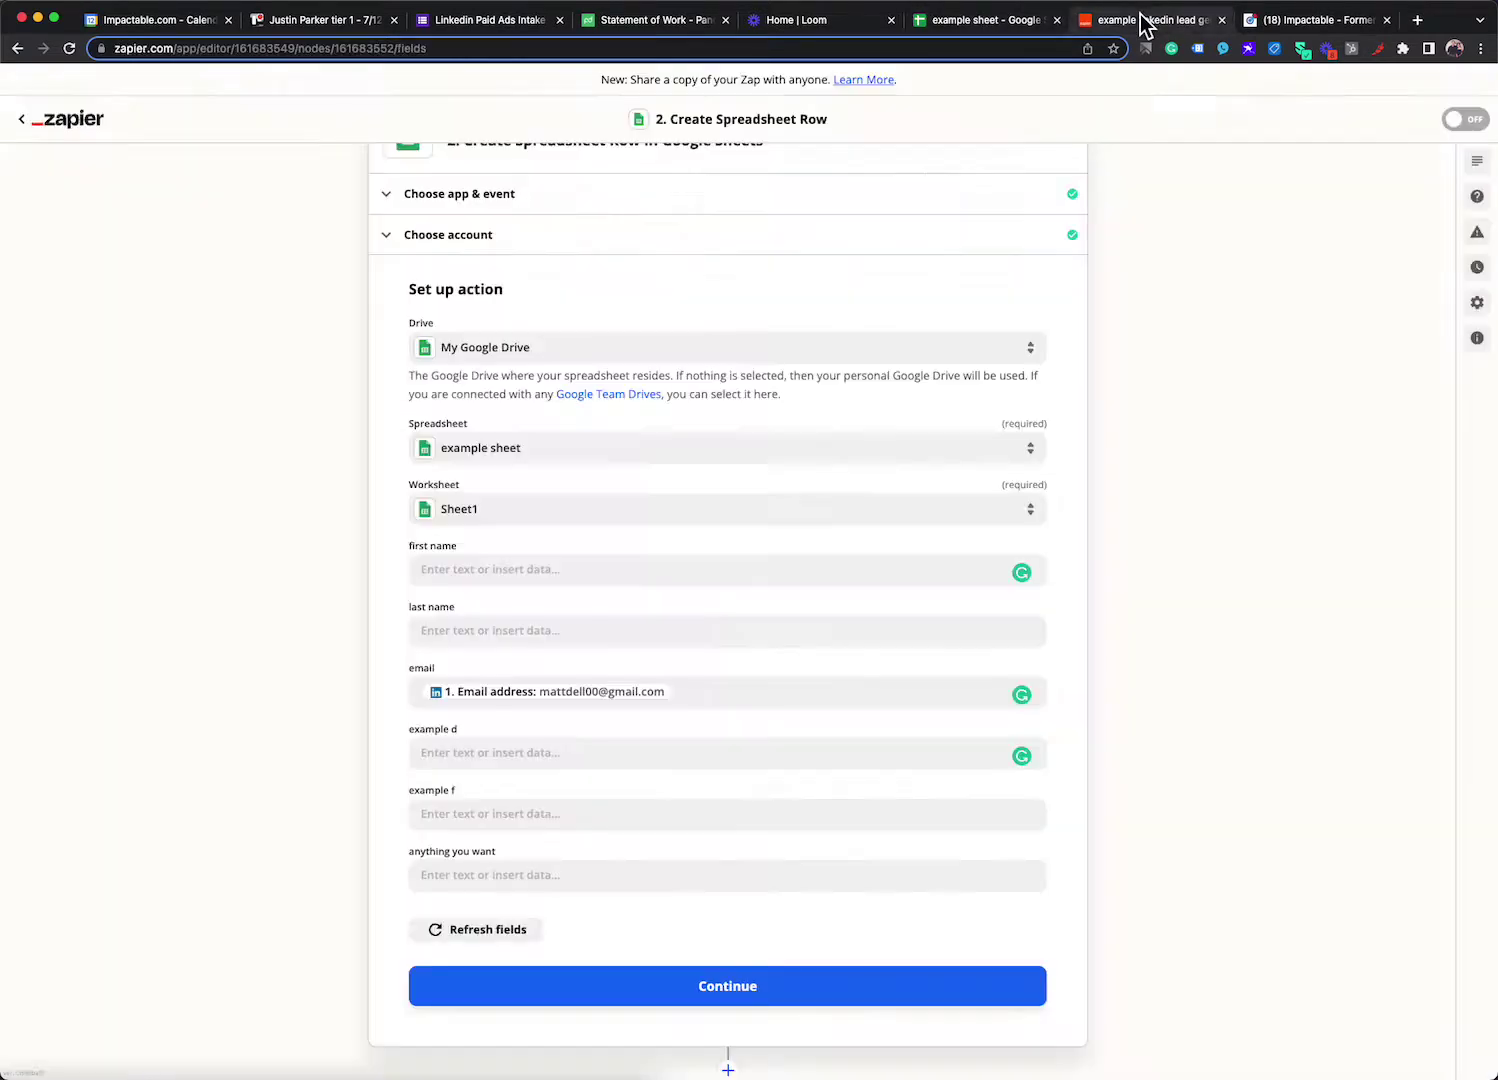
click(460, 574)
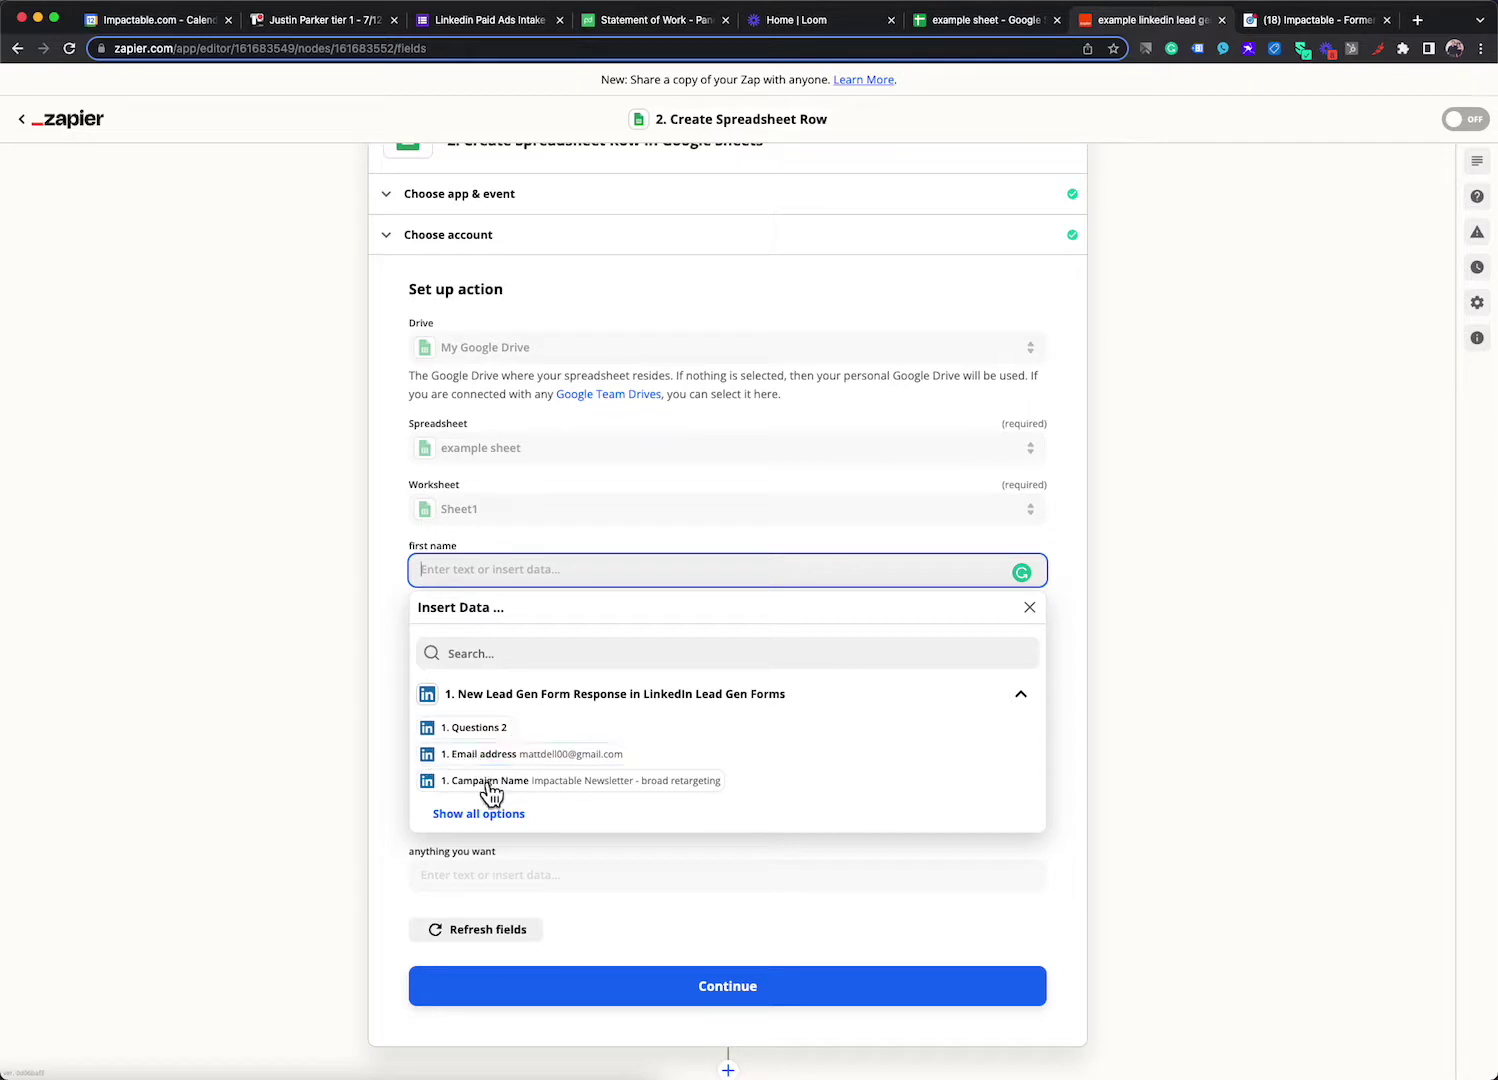
click(489, 826)
scroll(485, 903, down, 1)
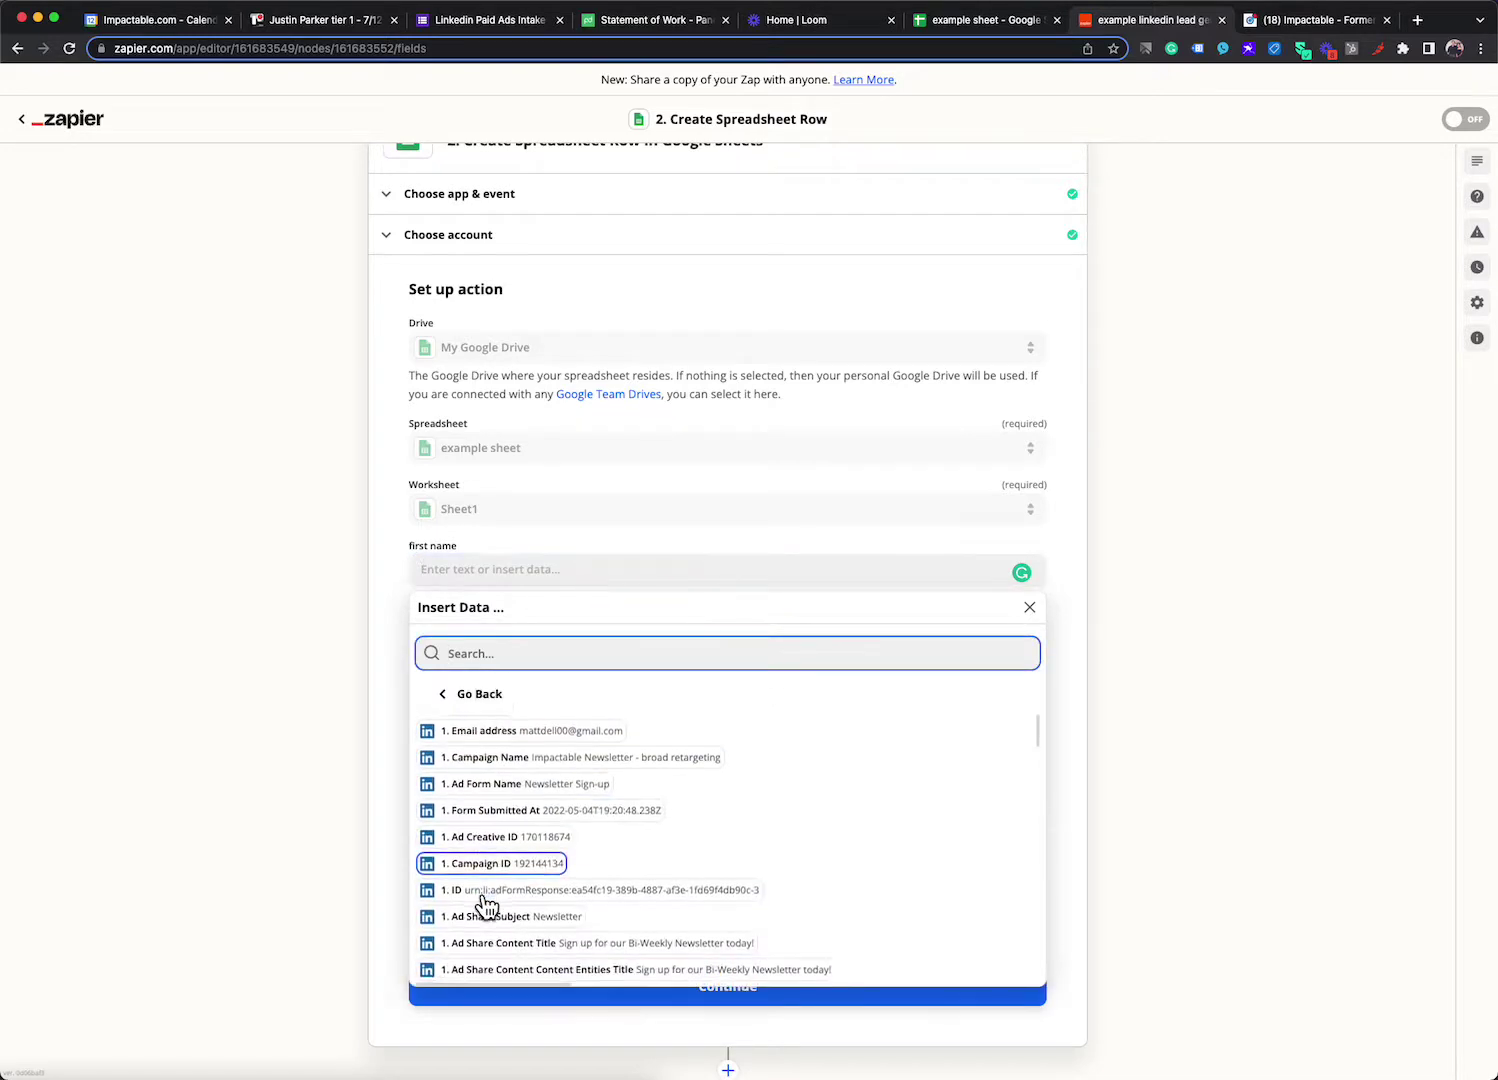
click(396, 845)
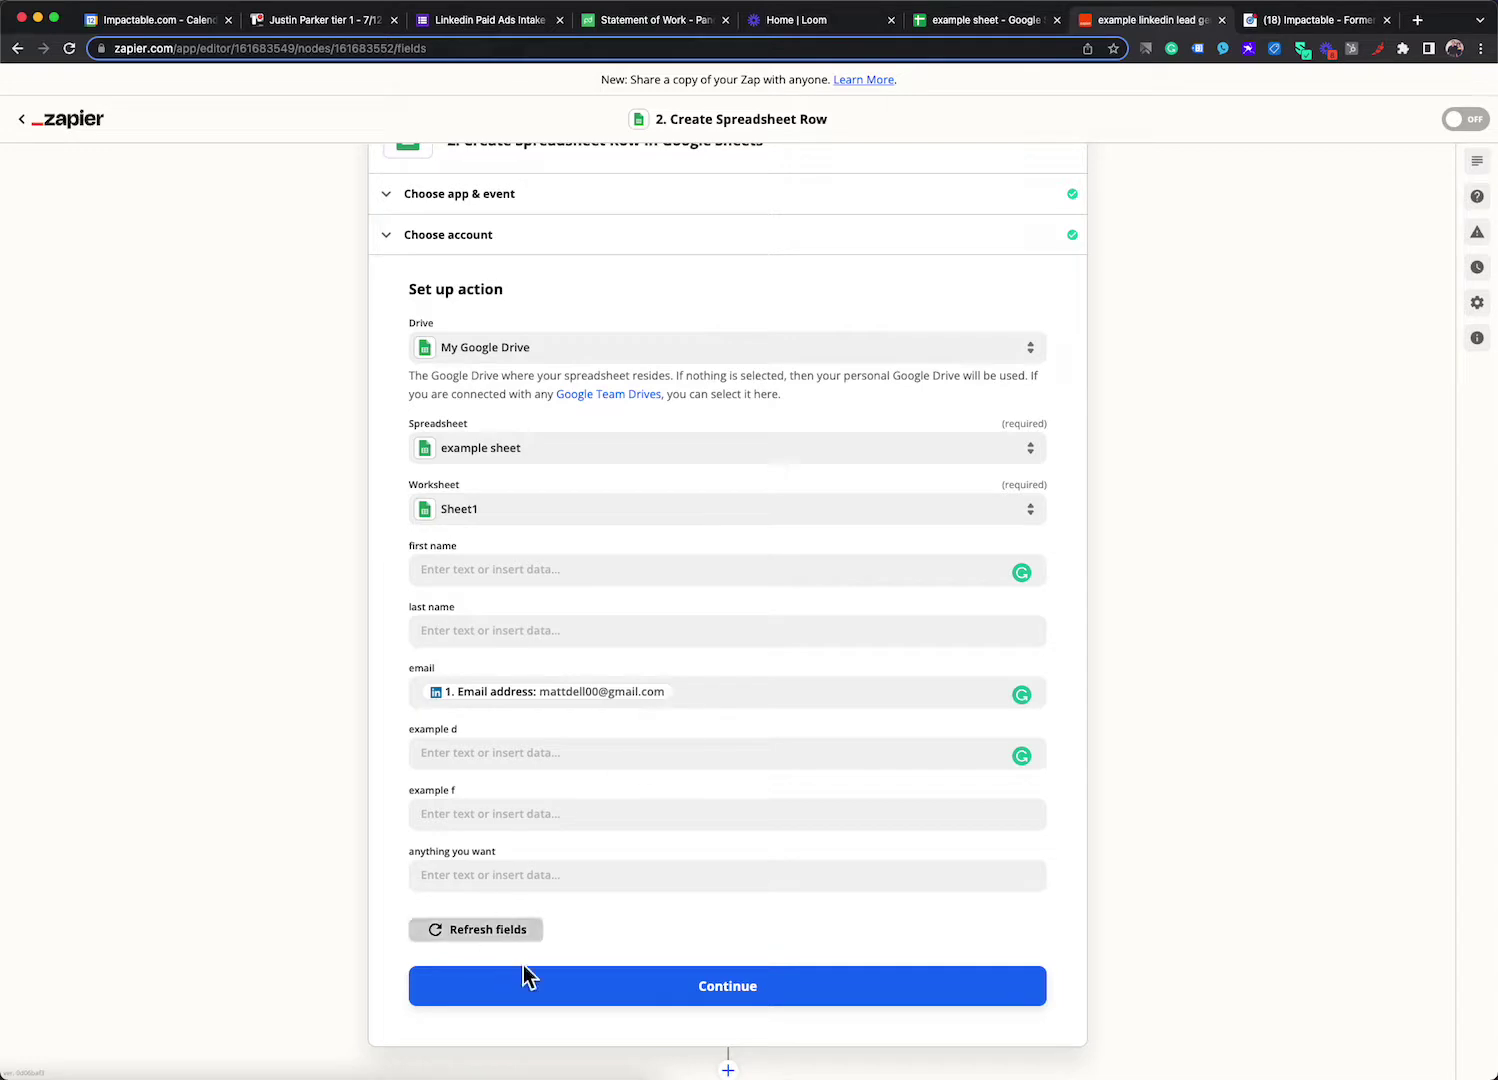
Step: Save the mapping and send a test row to Google Sheets
click(662, 1012)
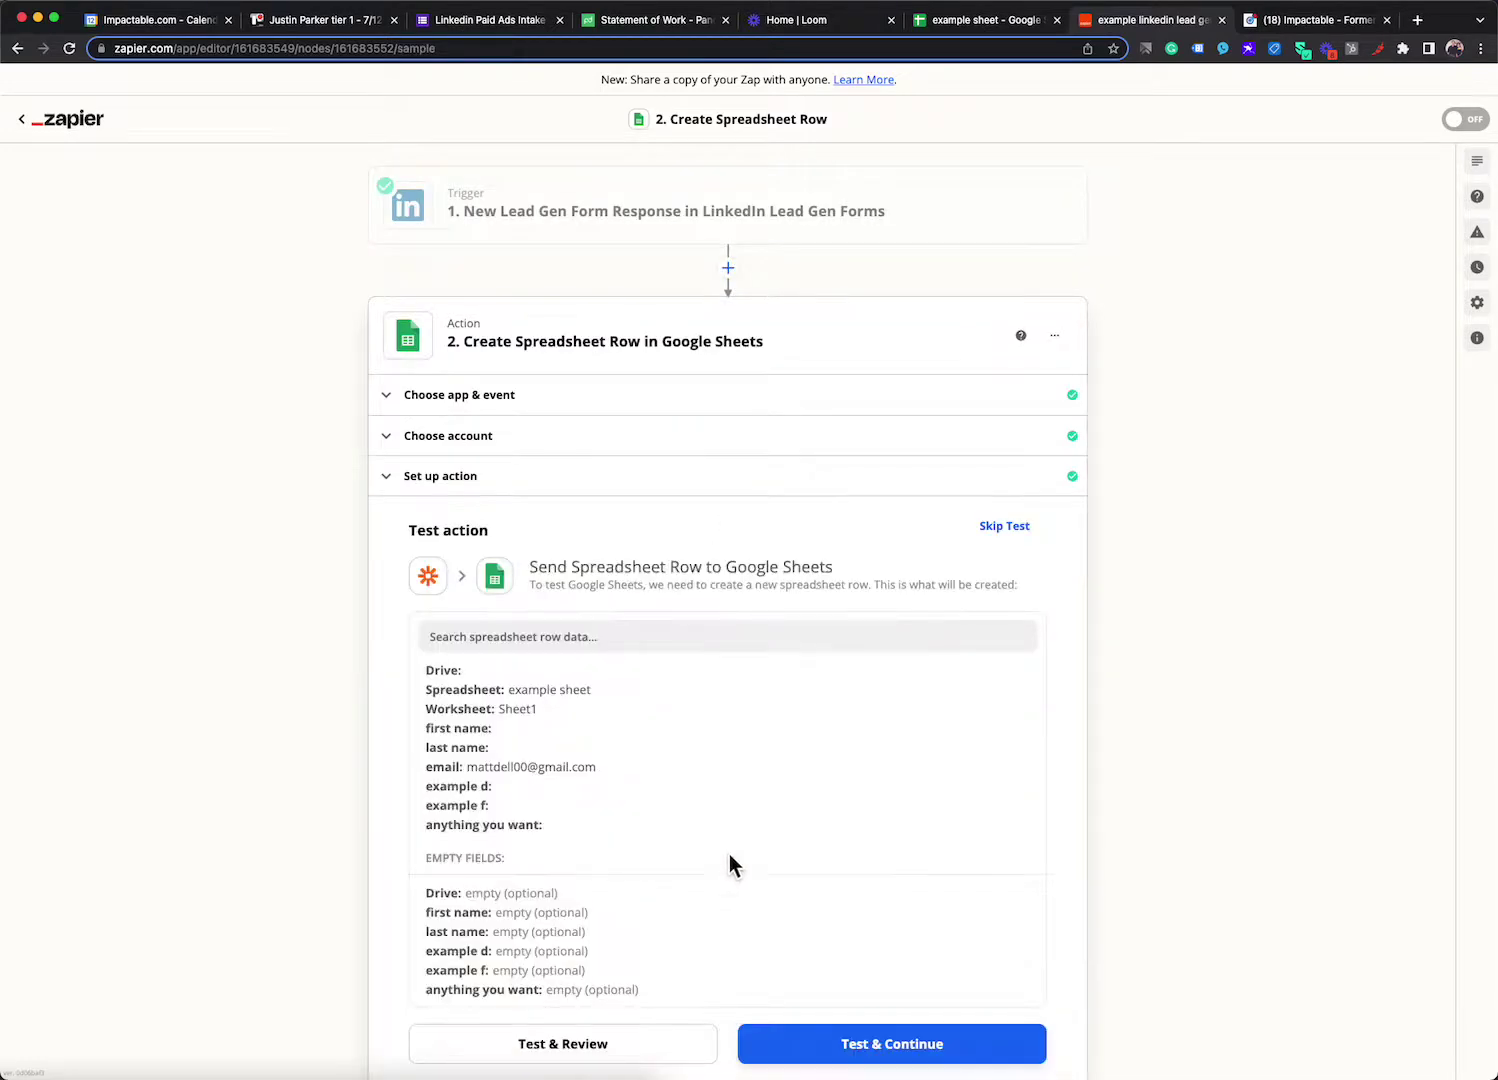
scroll(749, 953, down, 2)
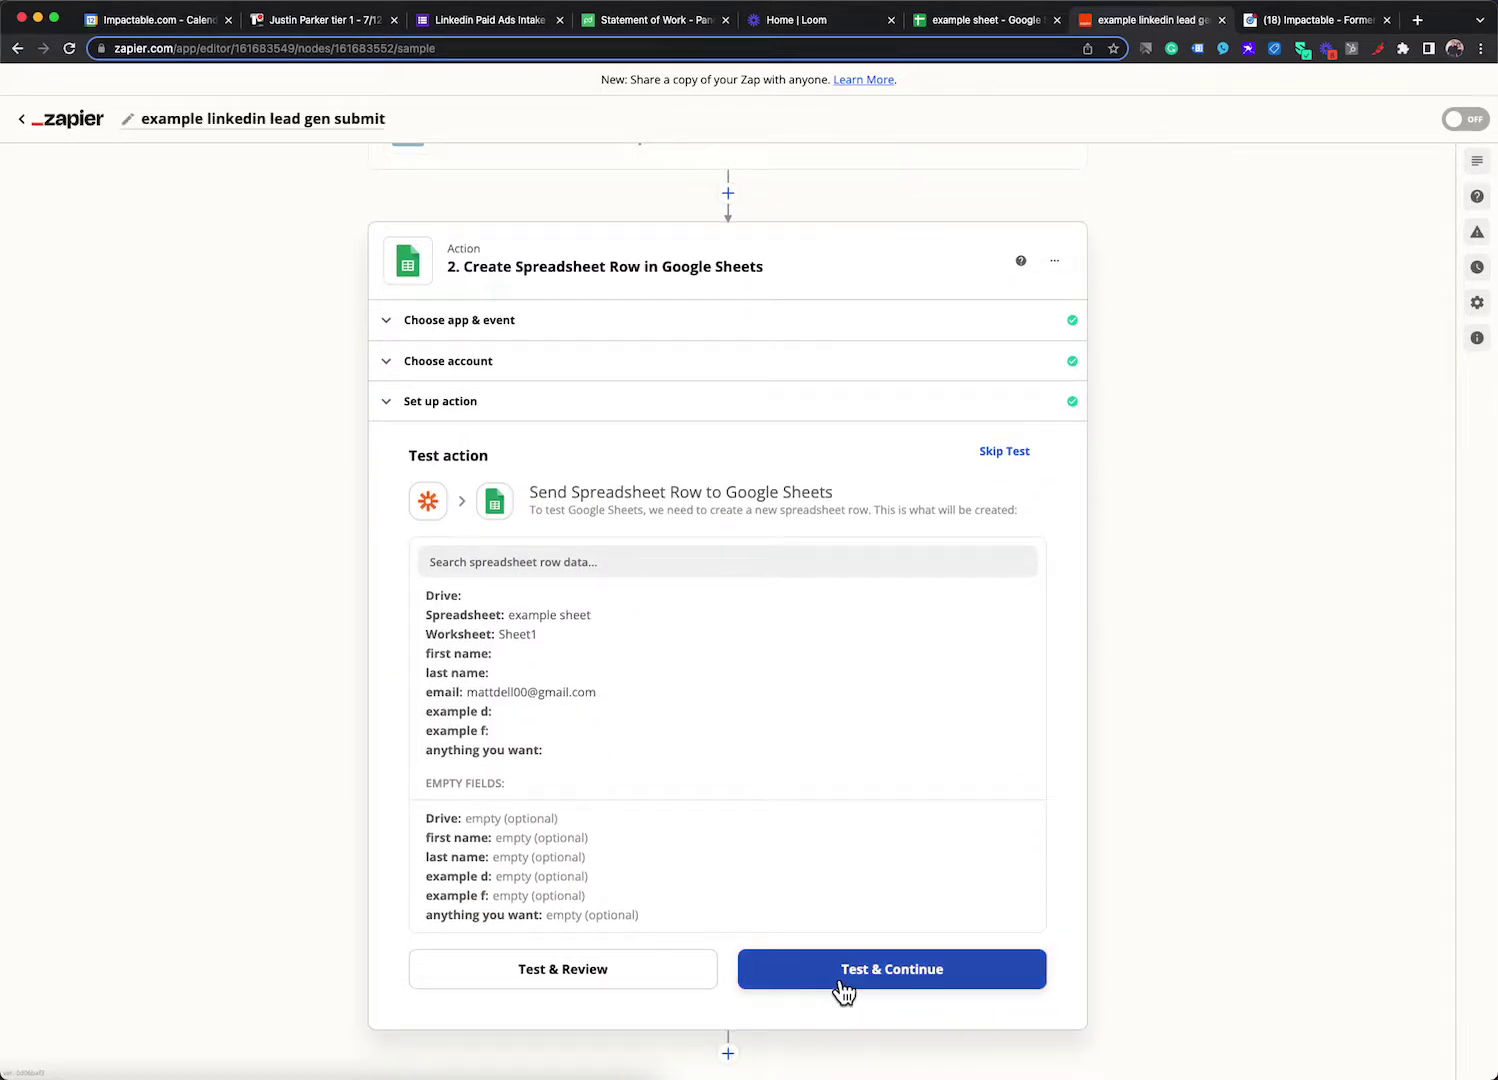
click(843, 987)
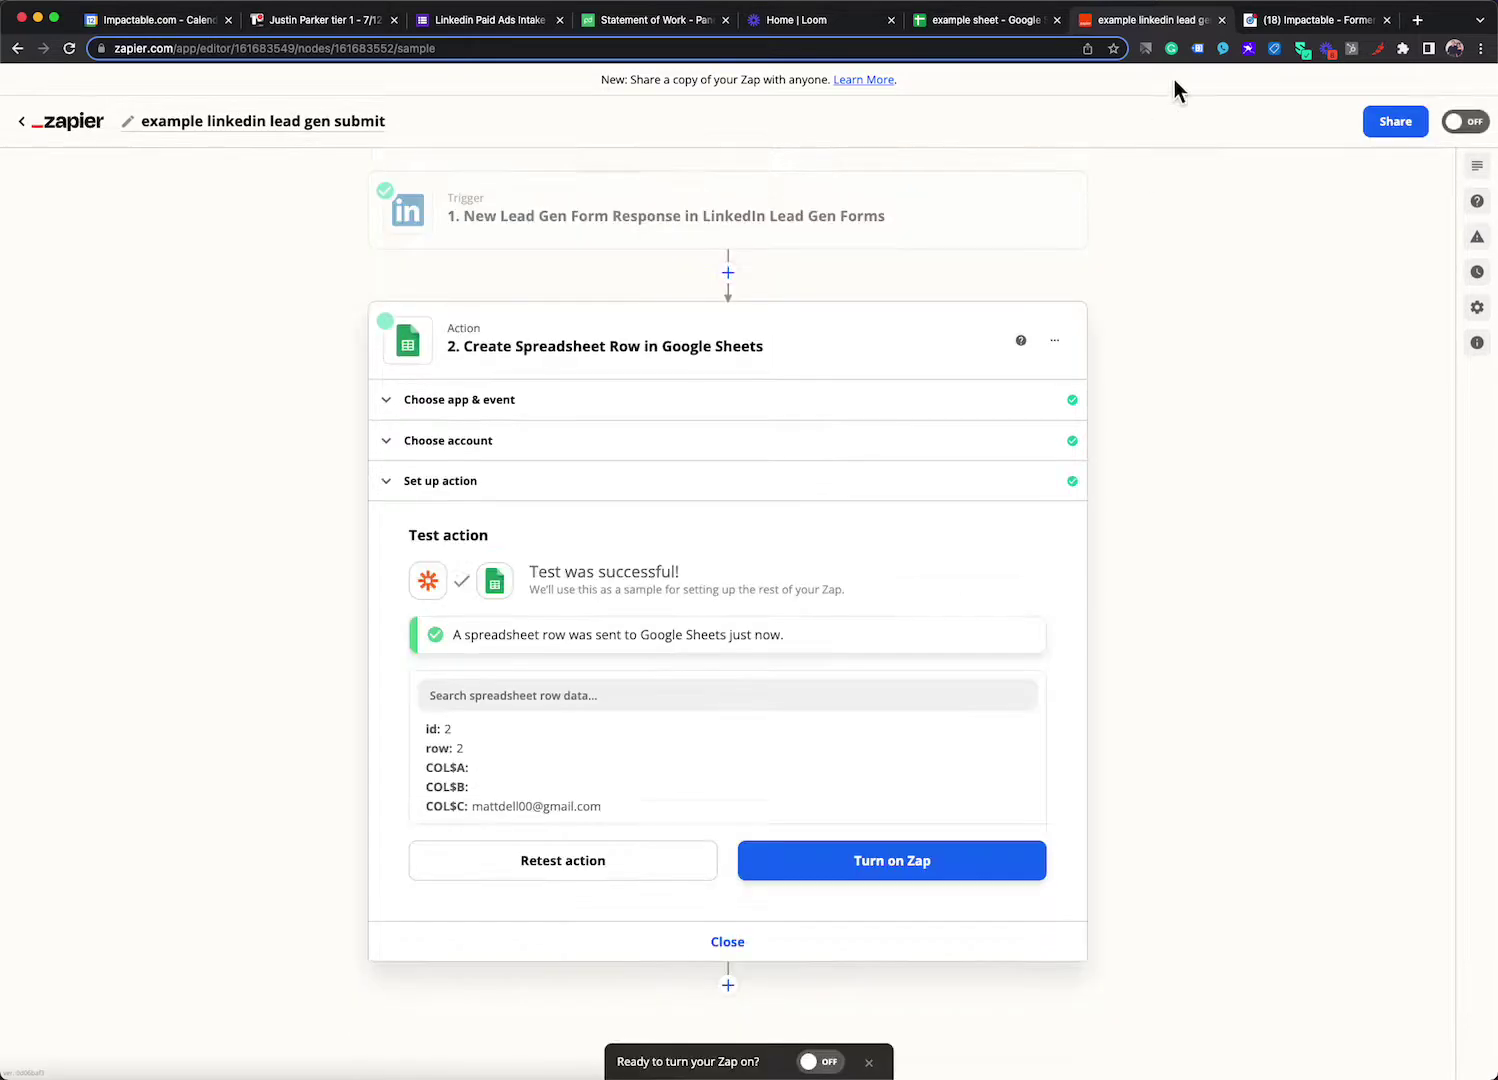
Step: Check the test email in row 2 of example sheet and widen column C to fit it
click(950, 24)
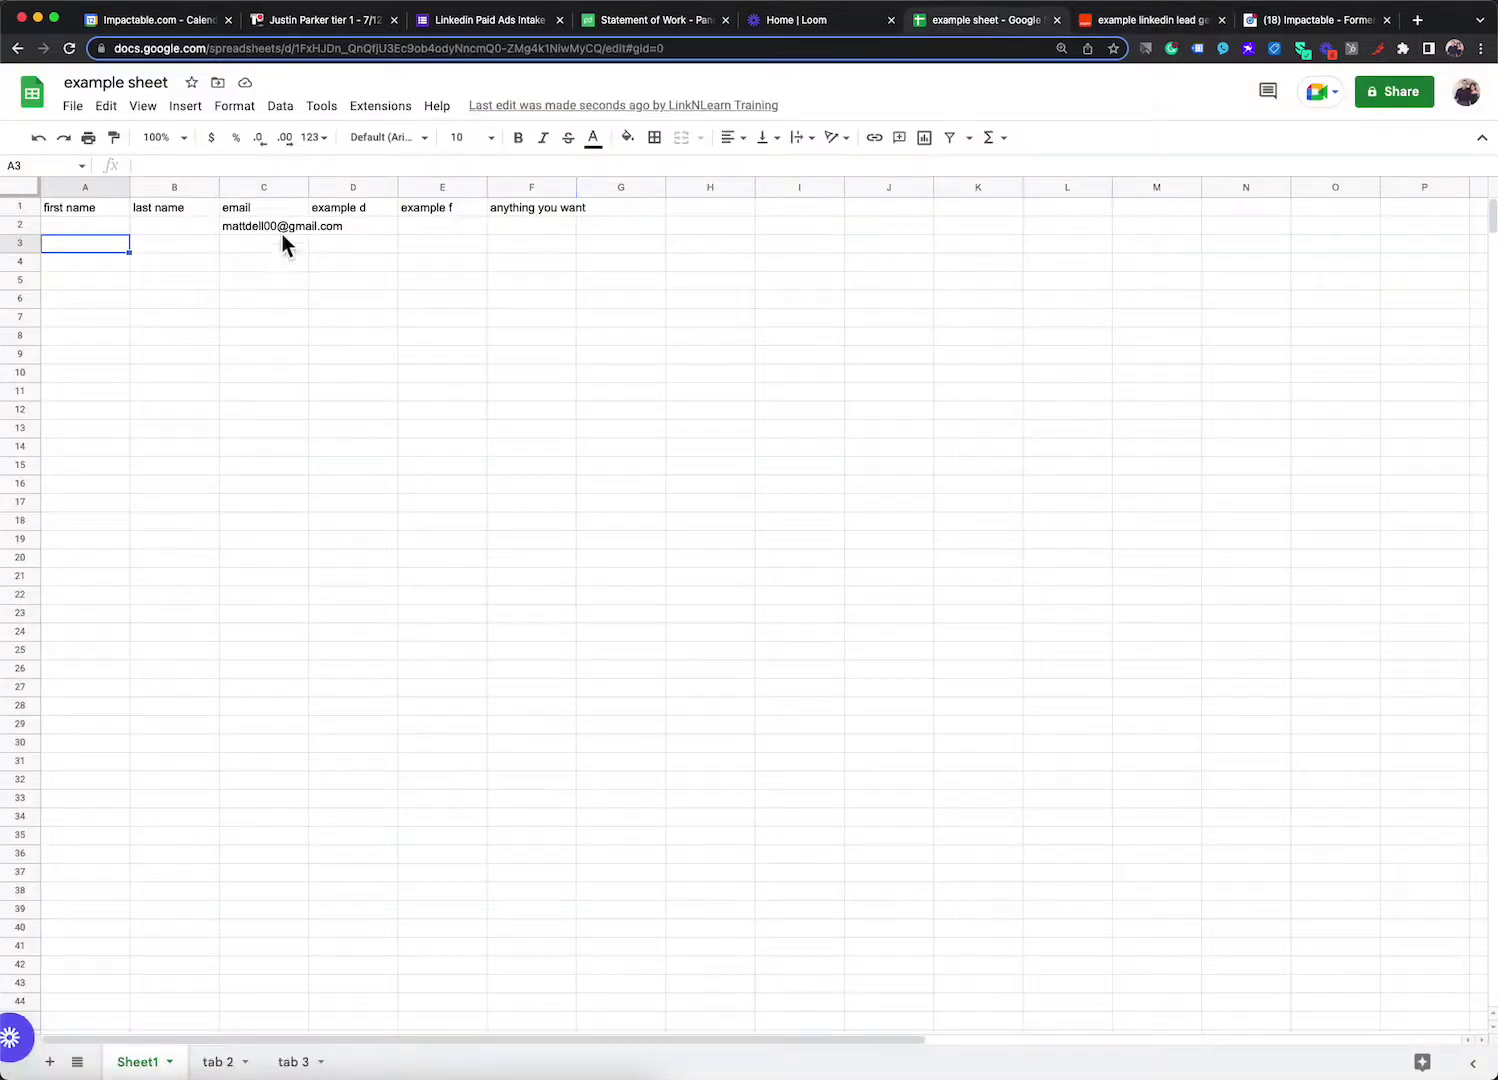
drag(309, 187, 350, 188)
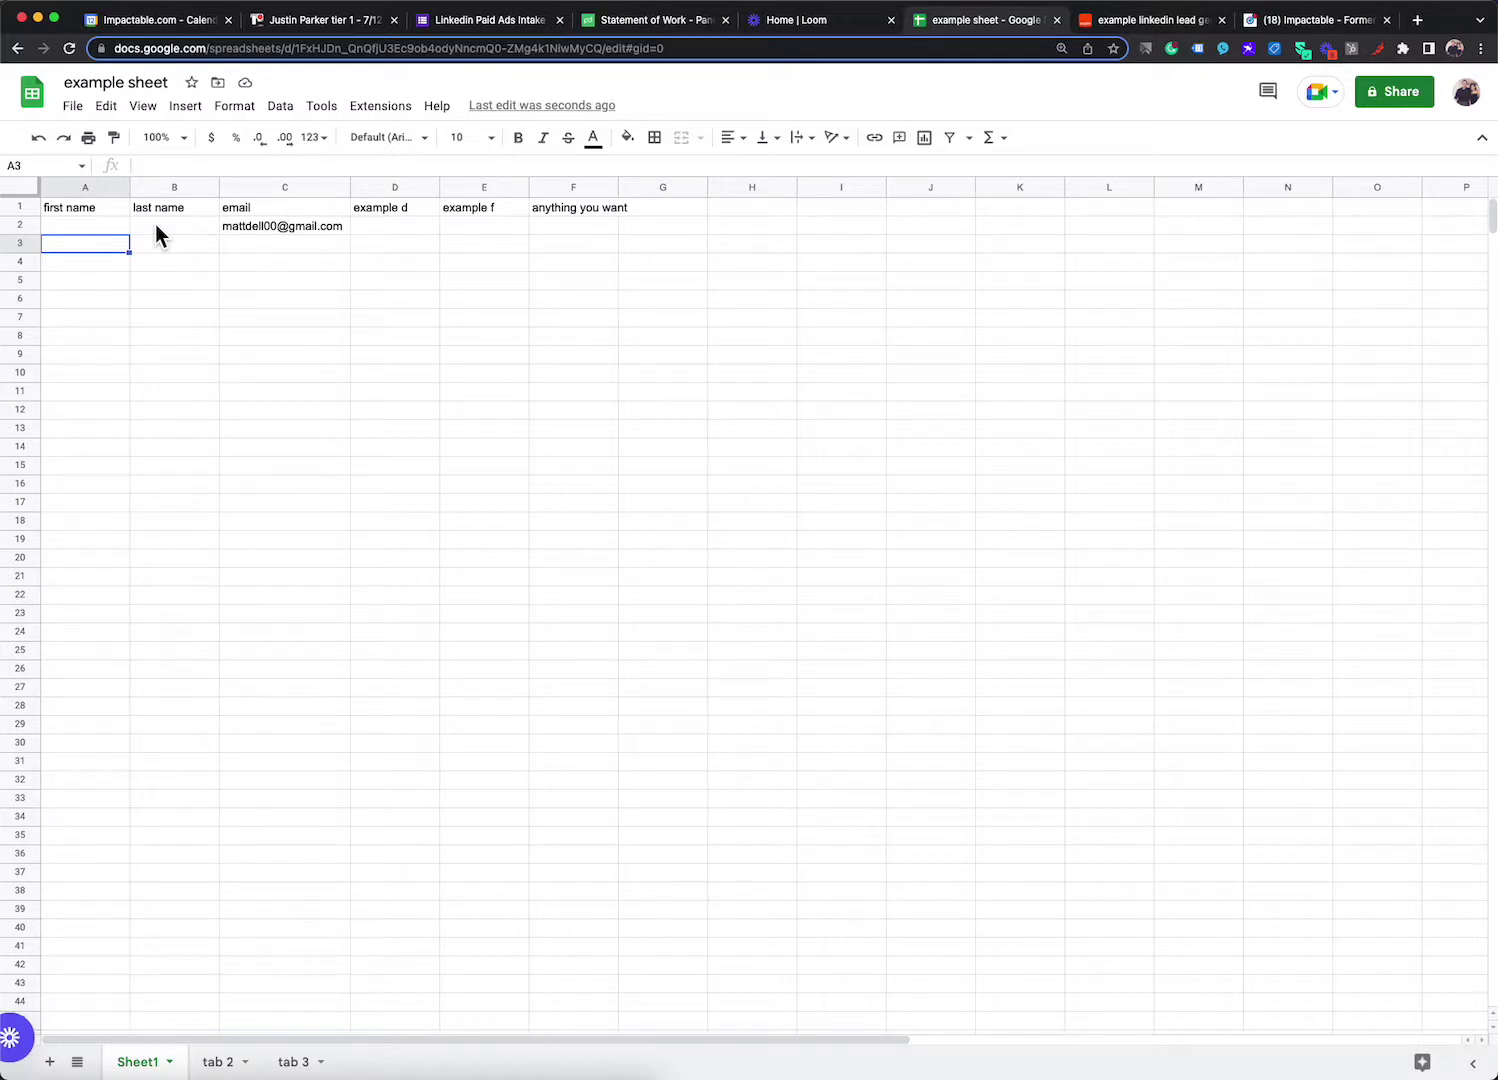
Step: Close the step editor and switch the LinkedIn-to-Google Sheets zap on
click(1163, 19)
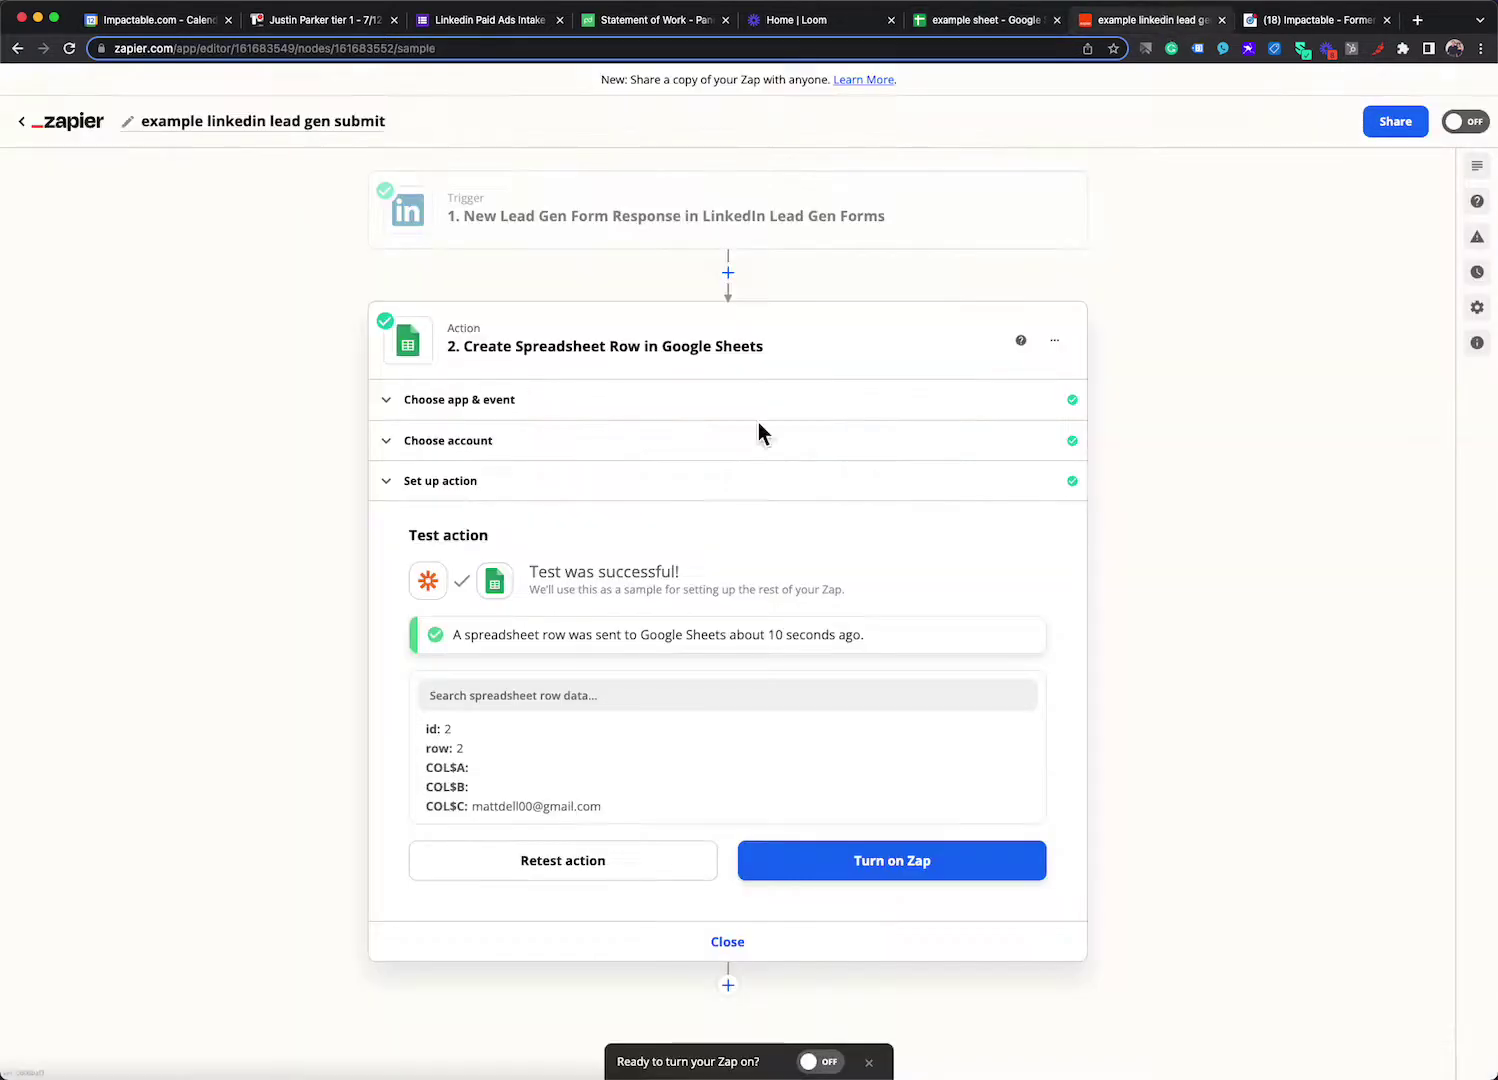
click(729, 944)
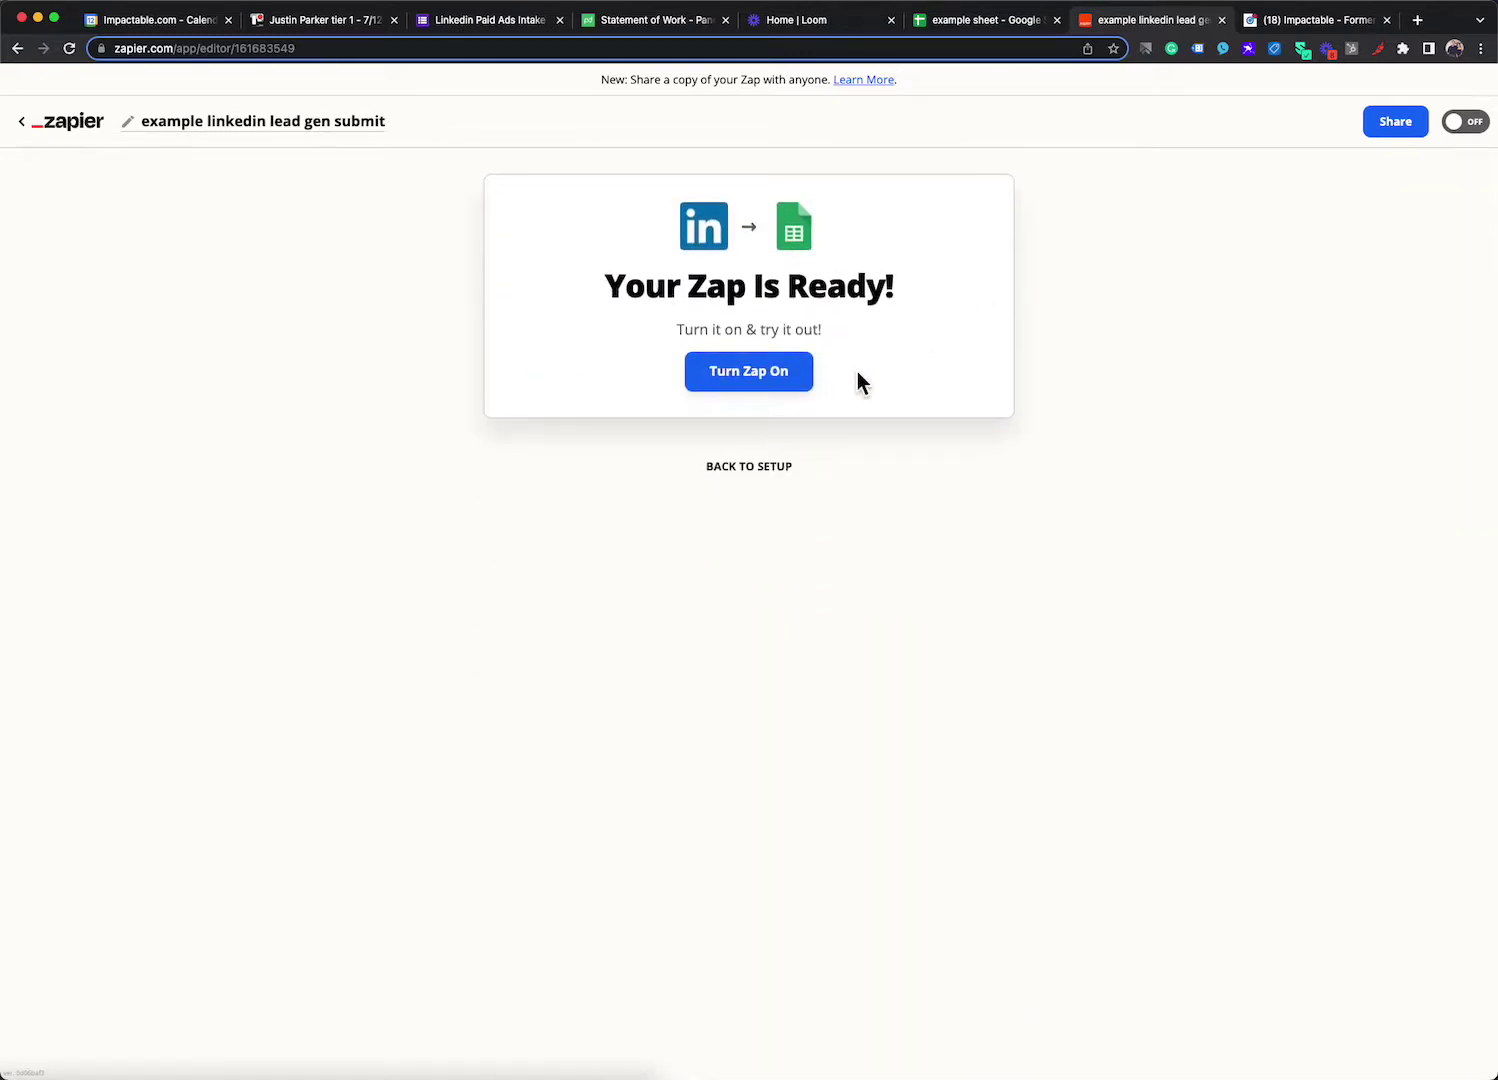
click(1460, 131)
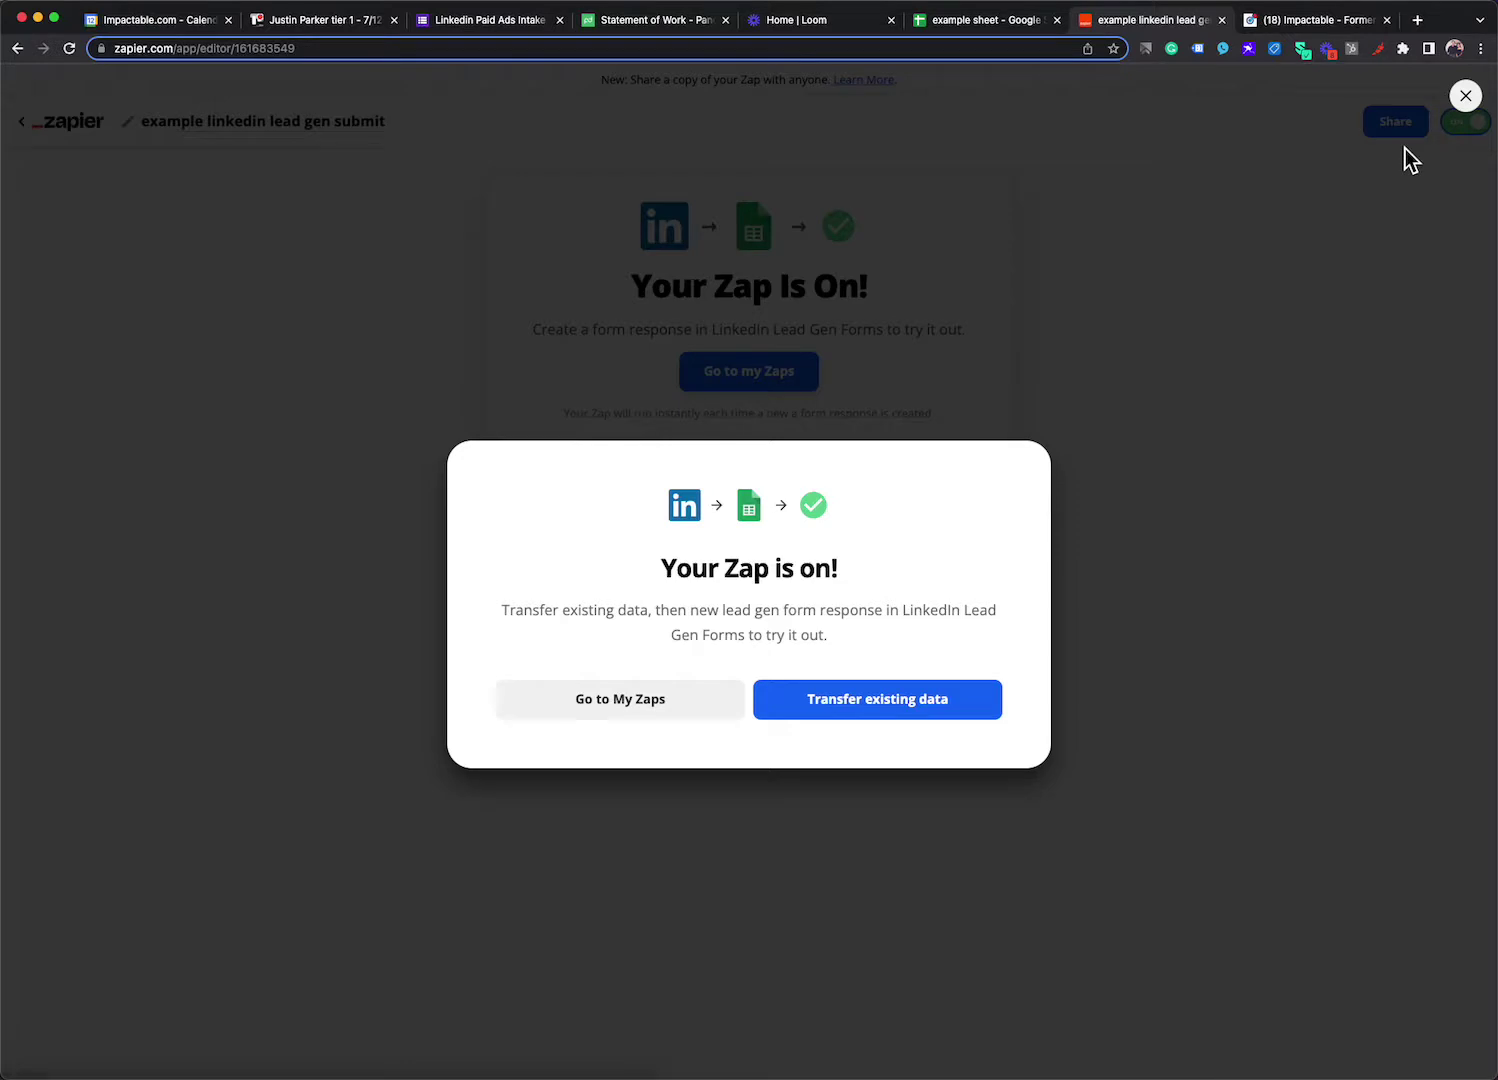
Step: Return to the example sheet to view the test email row
click(975, 22)
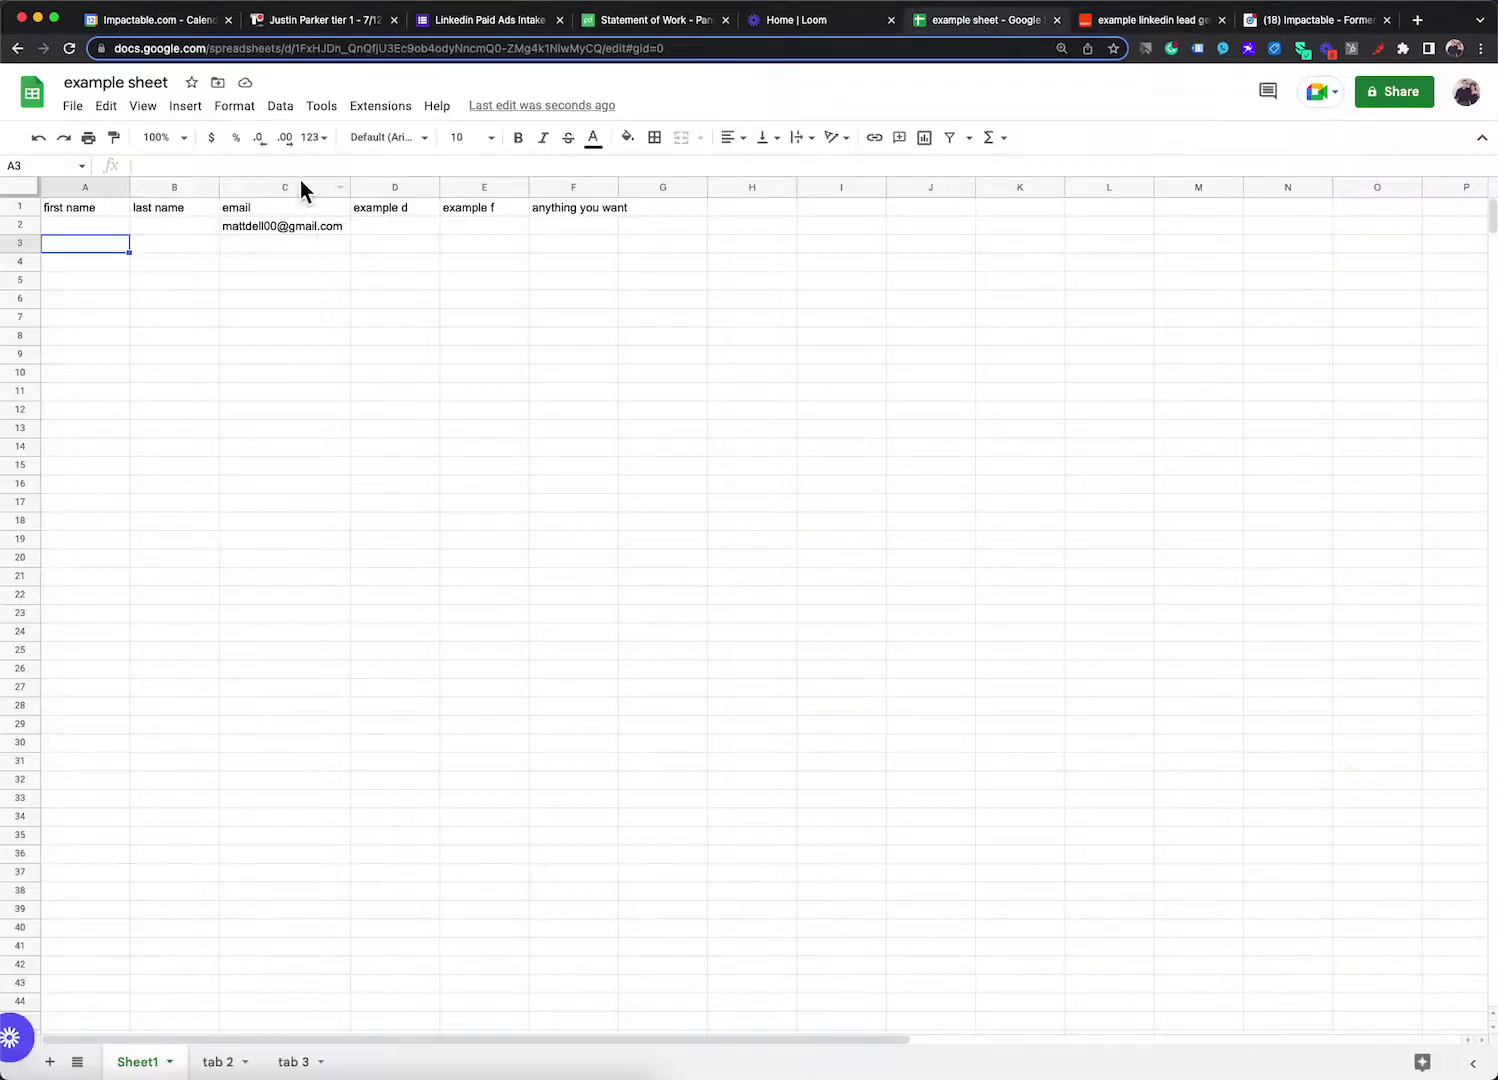